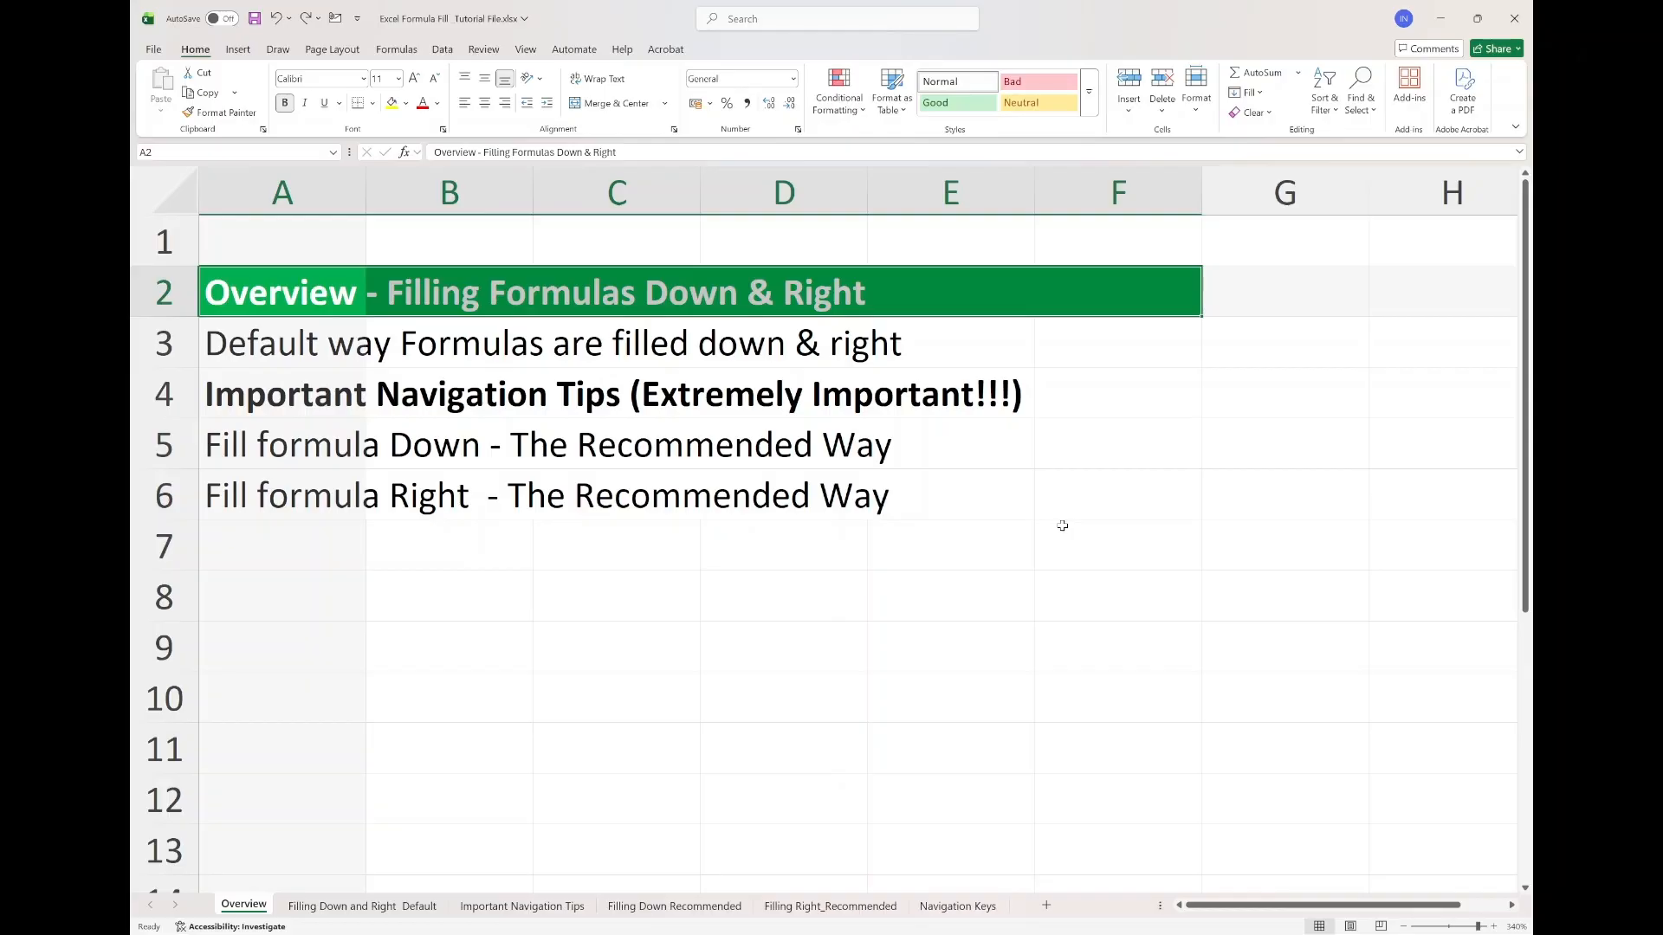
On the Filling Down and Right Default sheet, extend the Total Amount formula from F2 down to row 1394
key("ctrl+Page_Down")
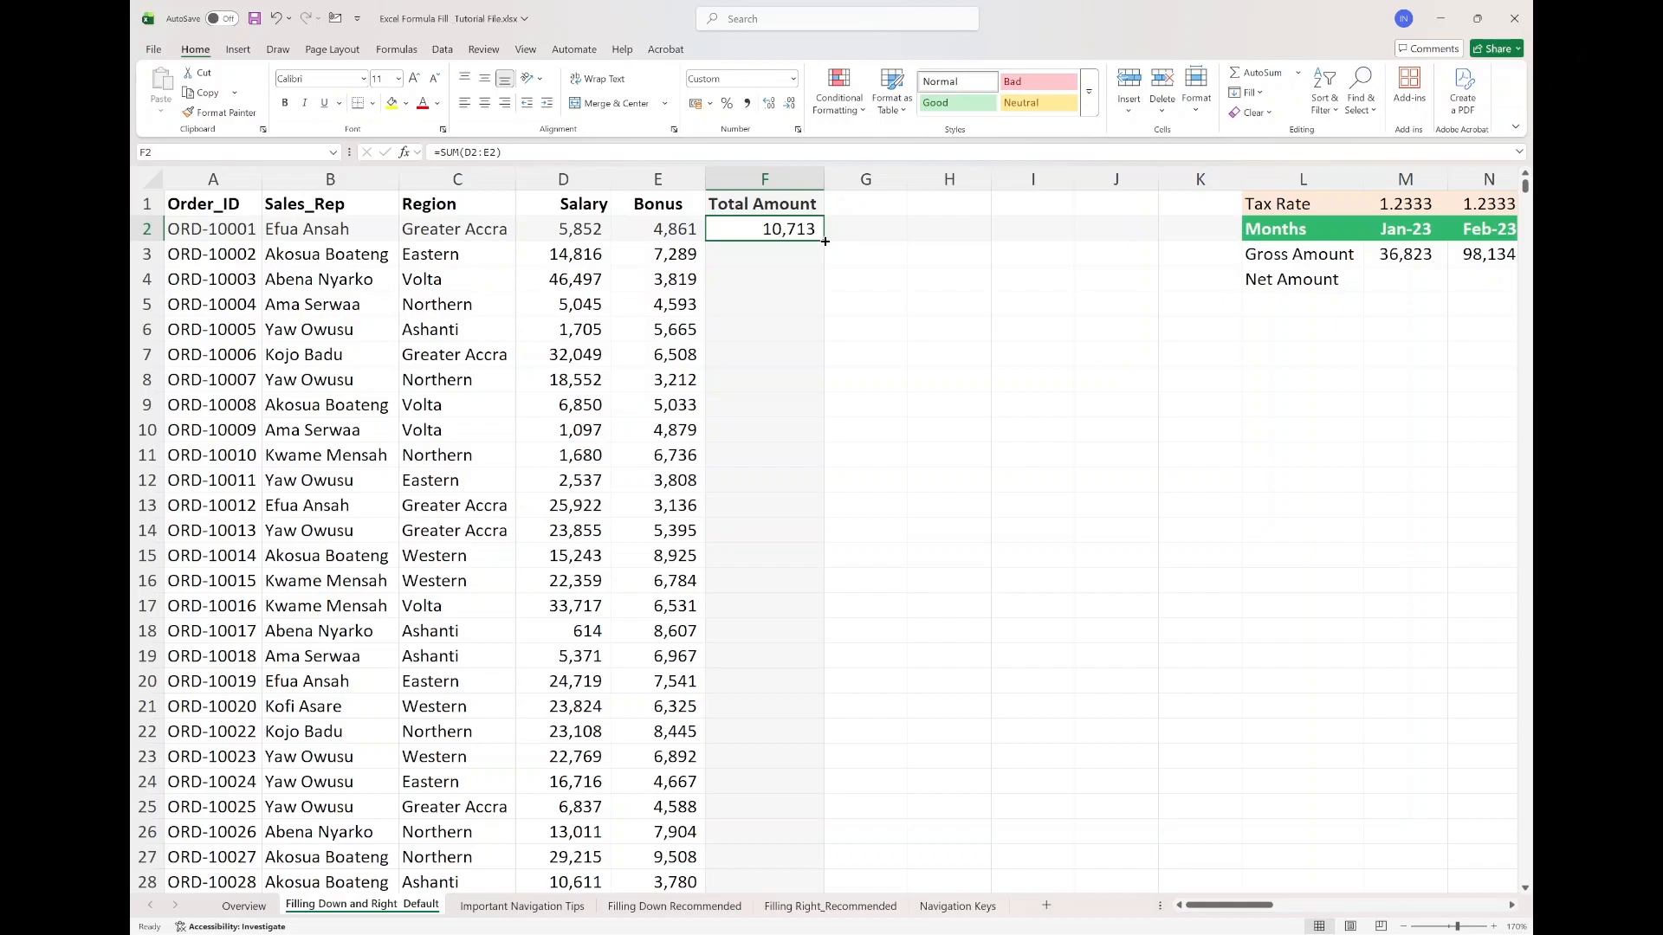
left_click_drag(824, 241, 814, 883)
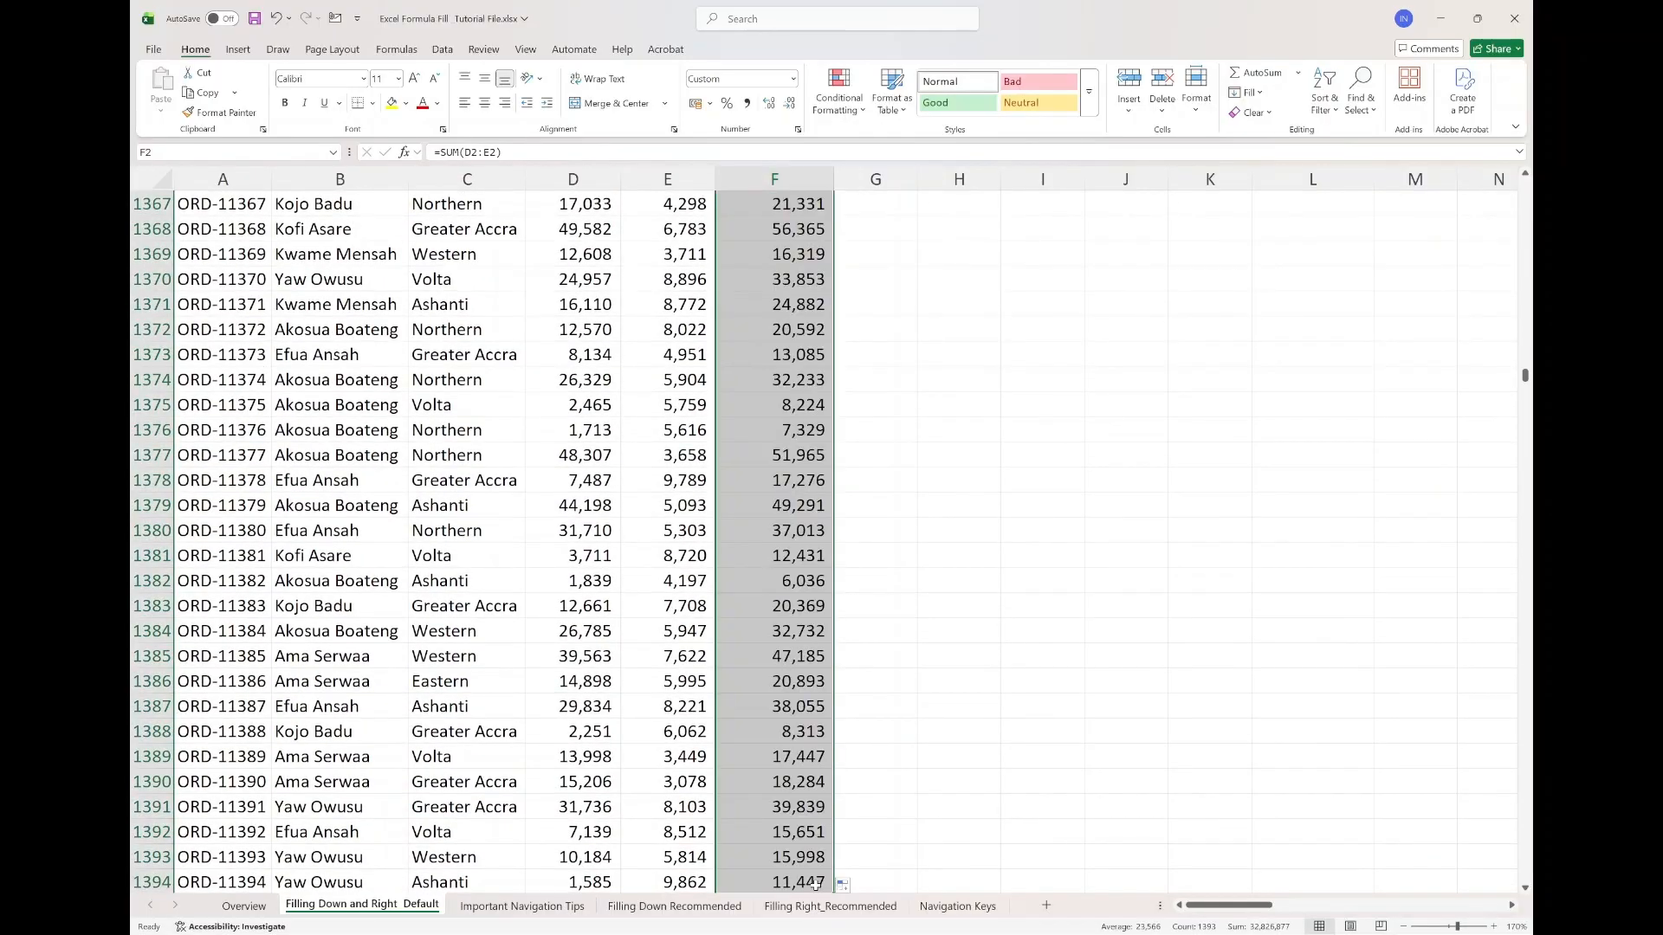
Clear the filled Total Amount cells and re-enter =SUM(D2:E2) in F2, keeping that cell selected
key("Delete")
key("Up")
key("Down")
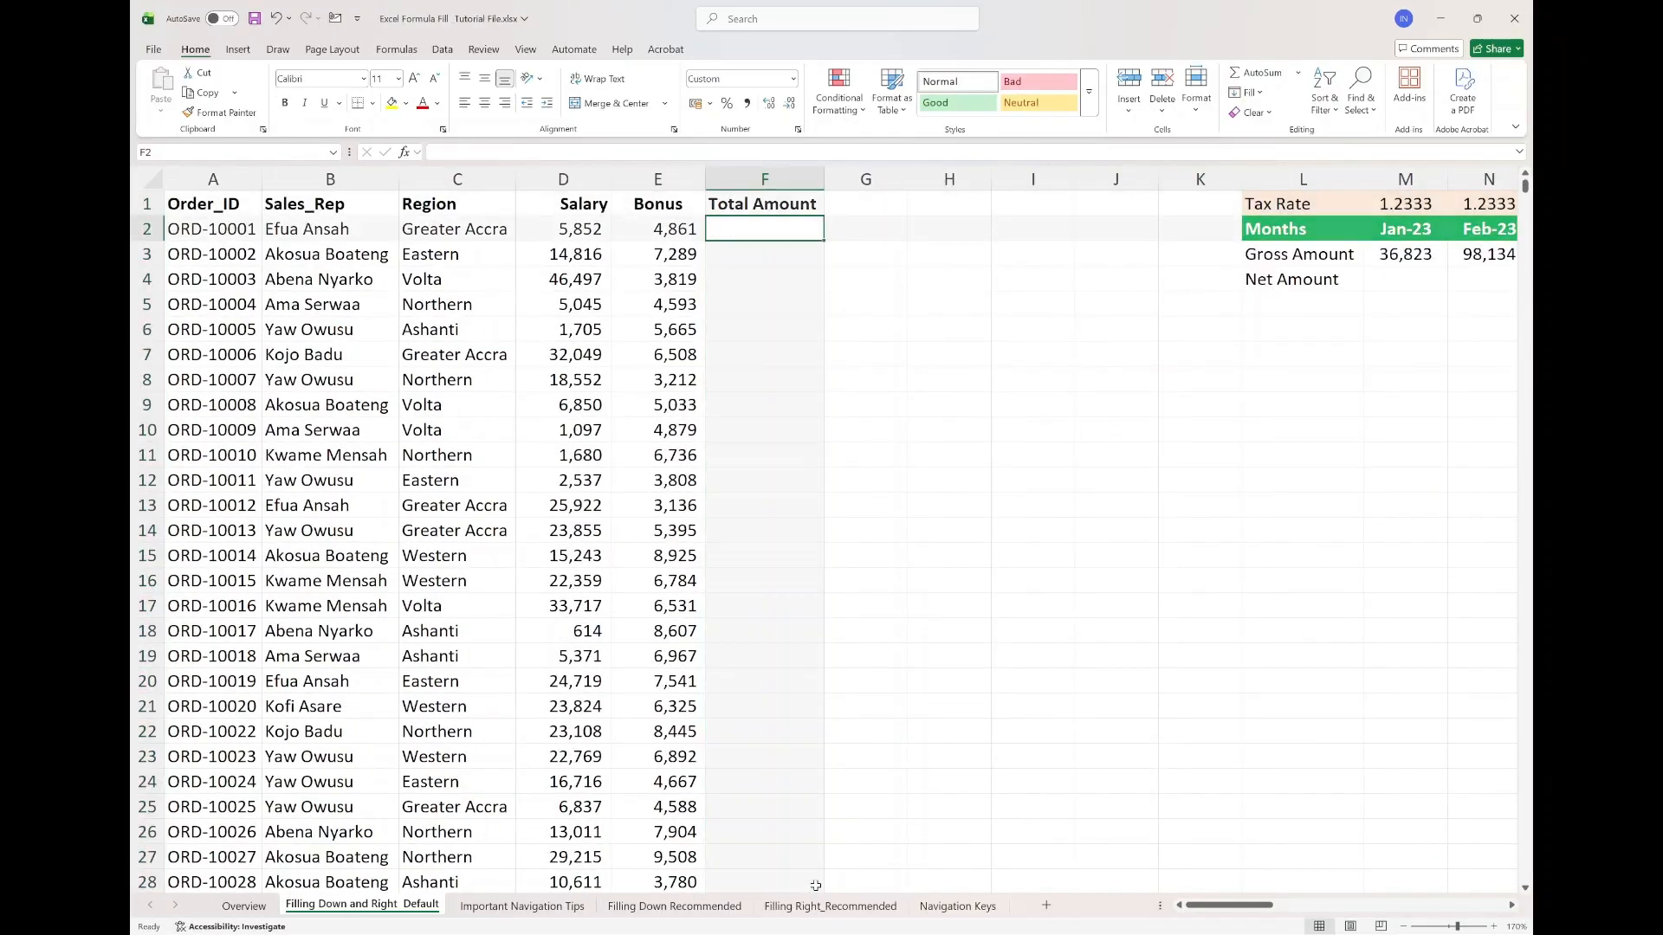
type("=sum(")
key("Left")
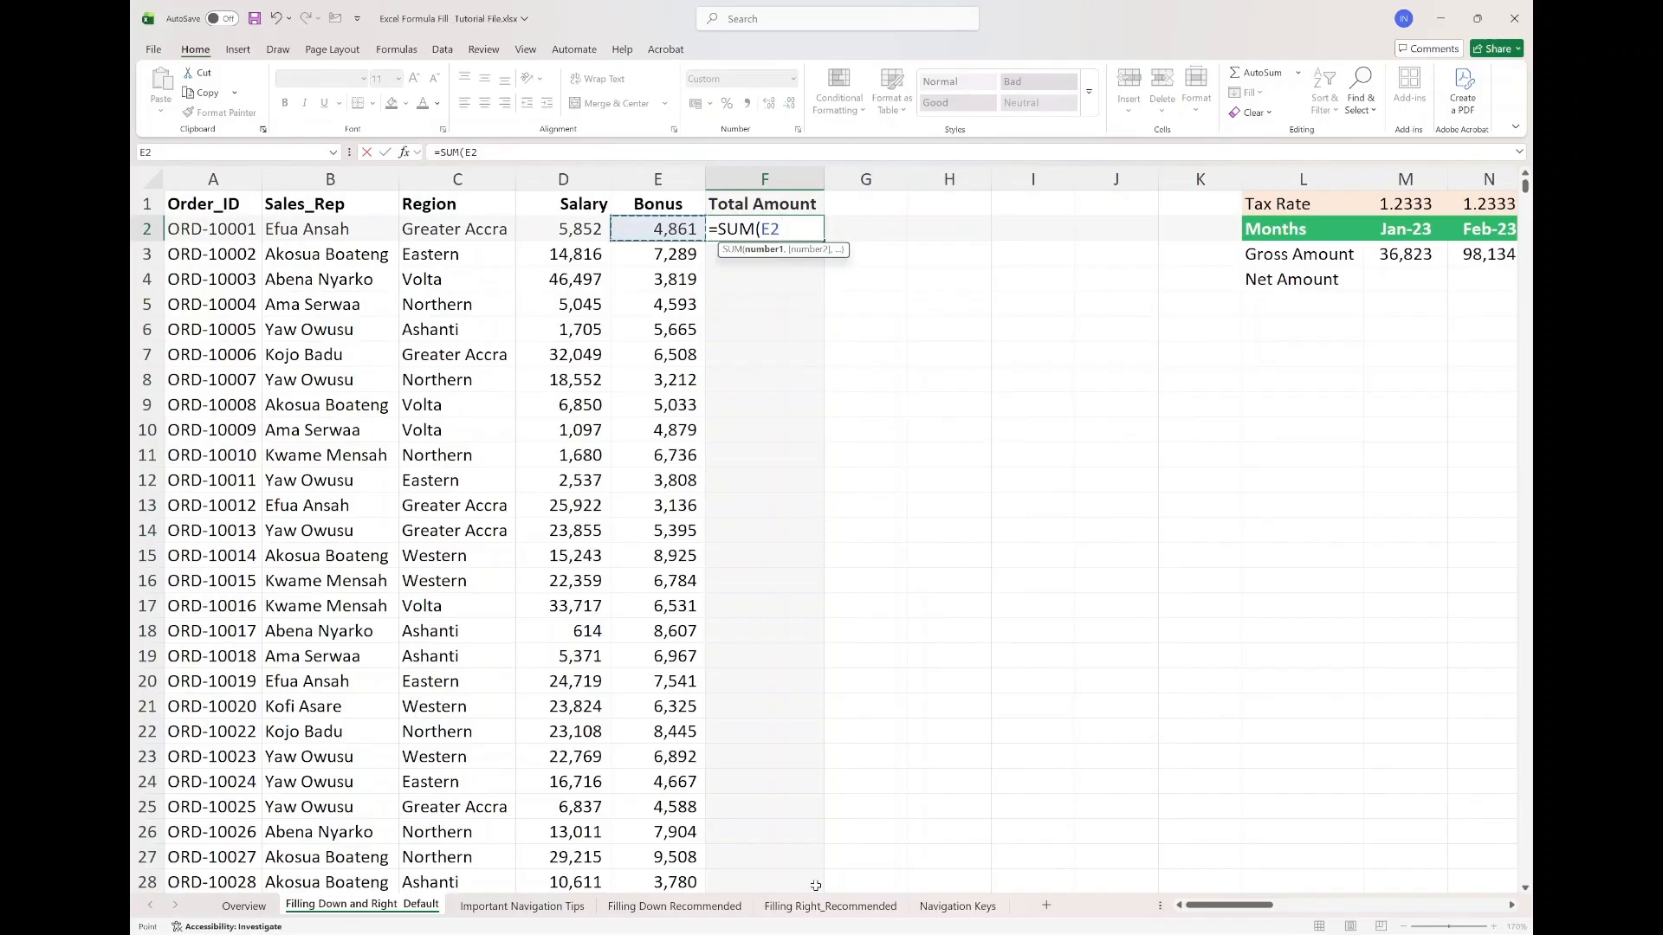
key("shift+Left")
key("ctrl+Return")
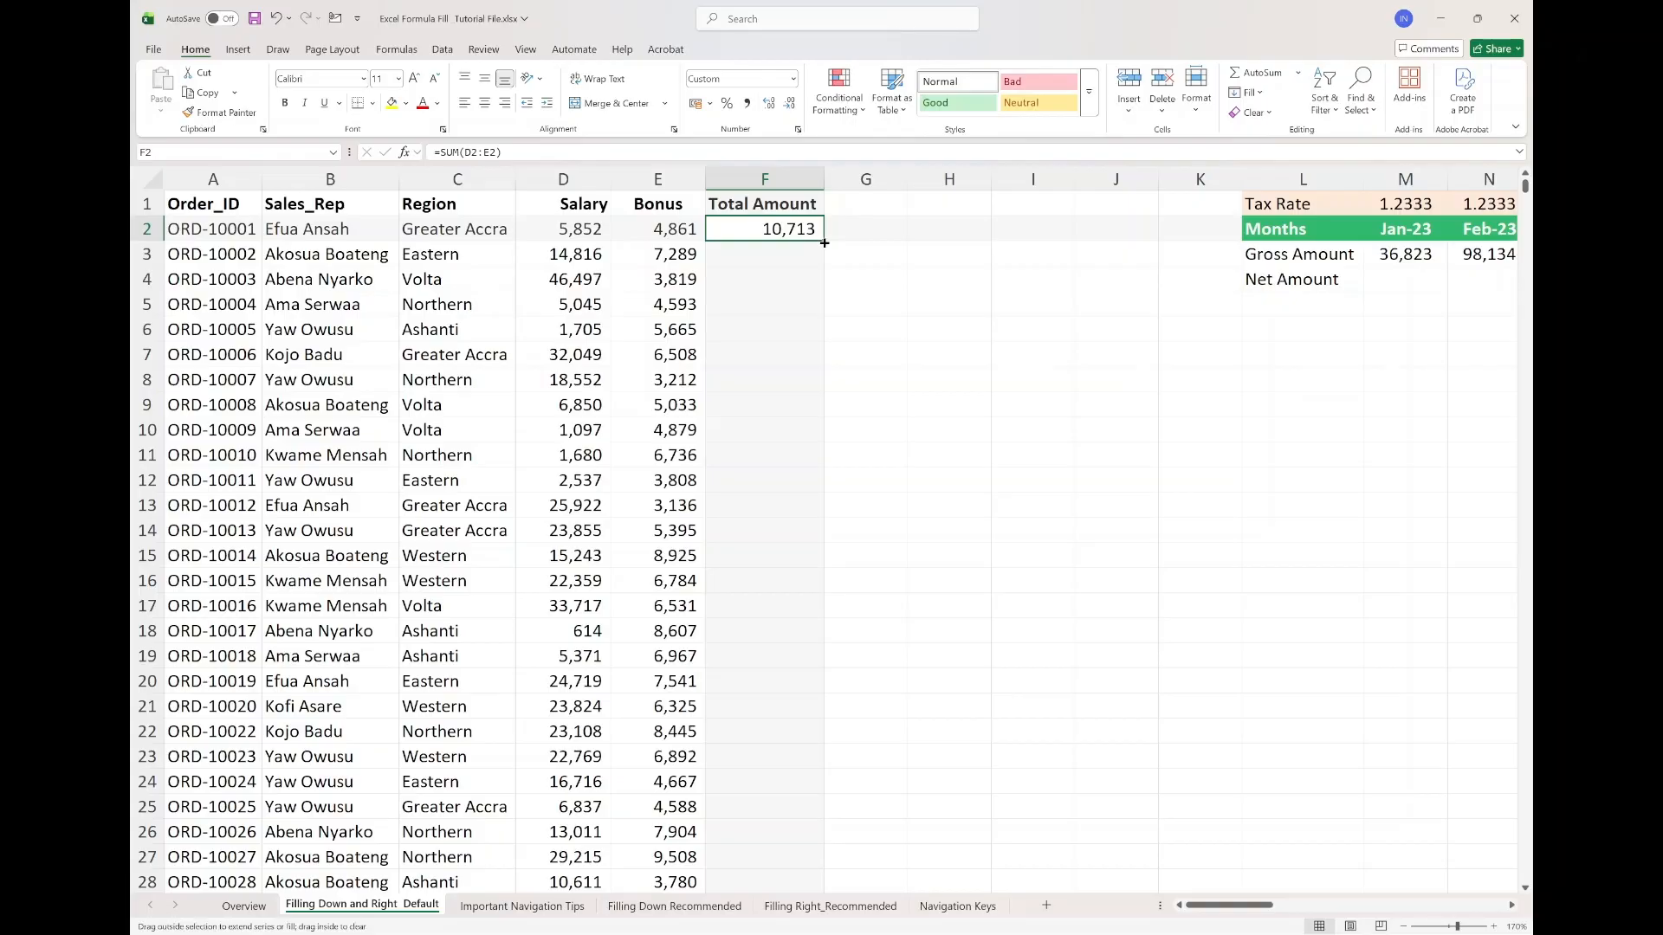
Auto-fill the F2 formula down the Total Amount column and select C33:F33 in the blank row below the filled range
double_click(823, 243)
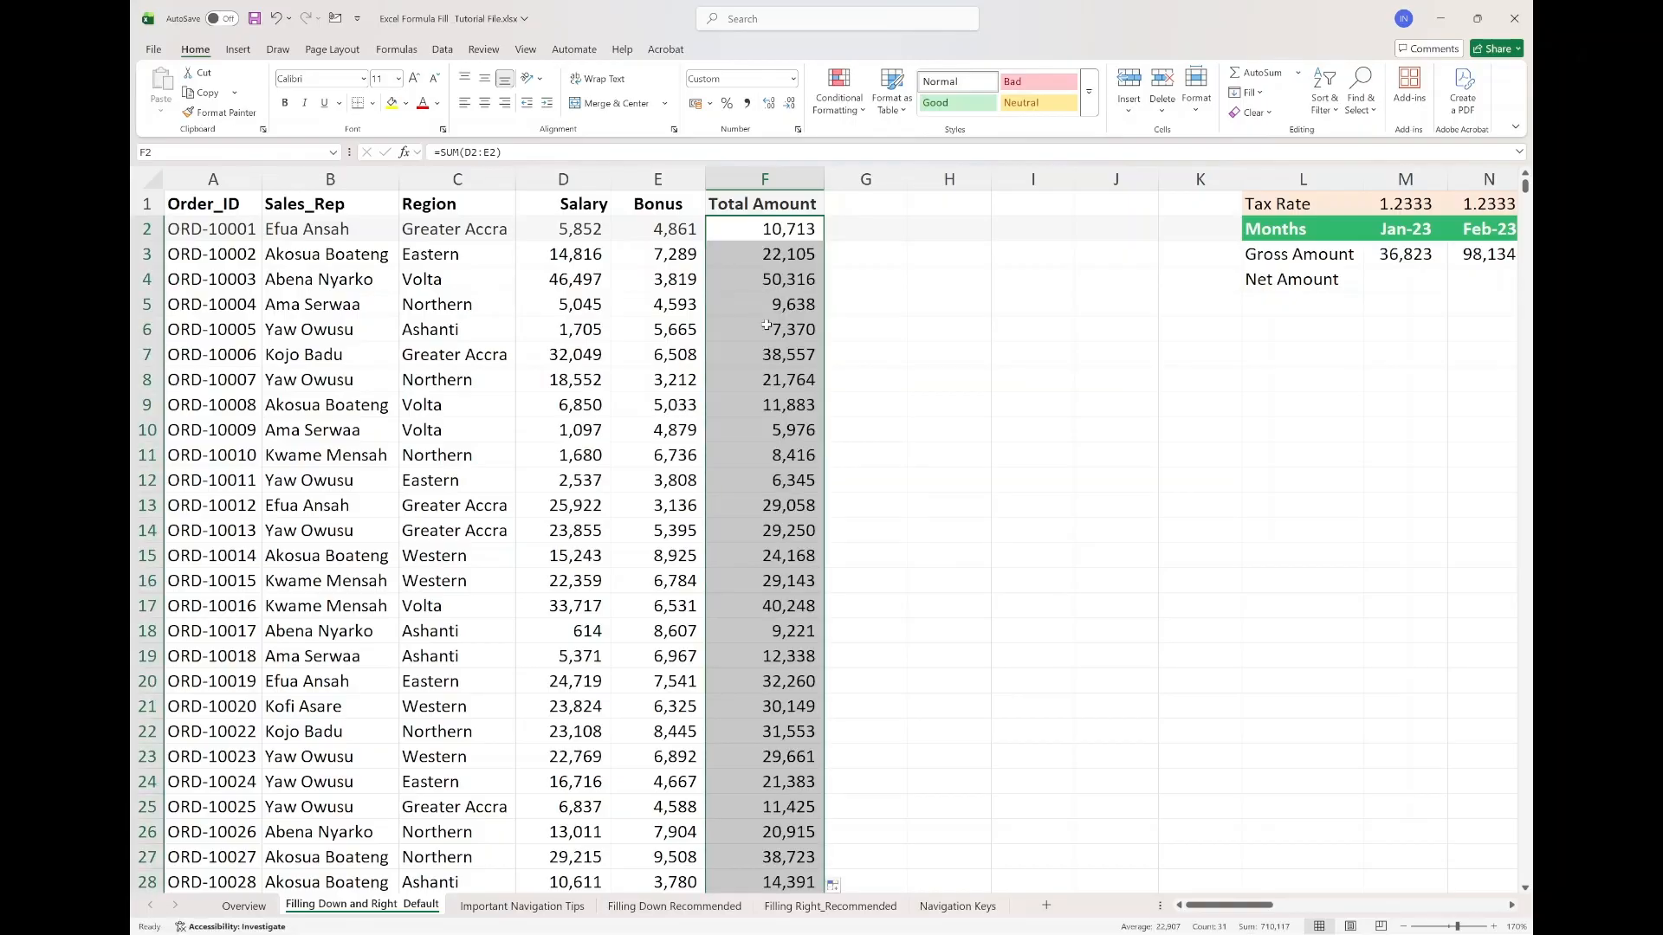
scroll(766, 325, "down", 6)
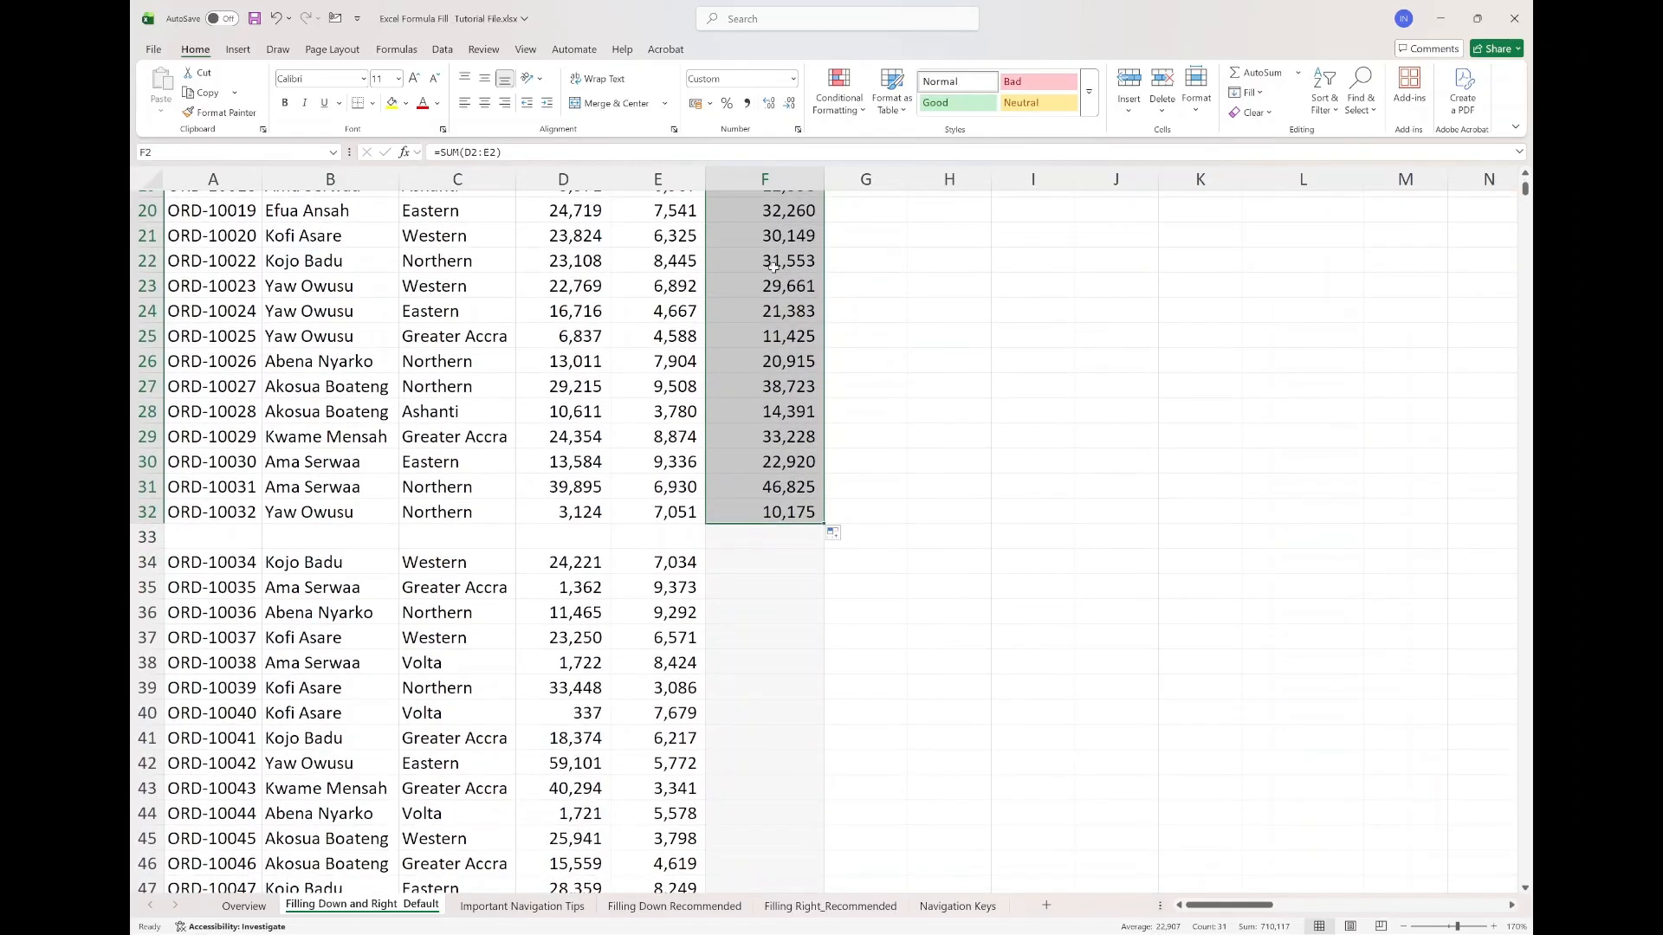
left_click_drag(758, 534, 415, 537)
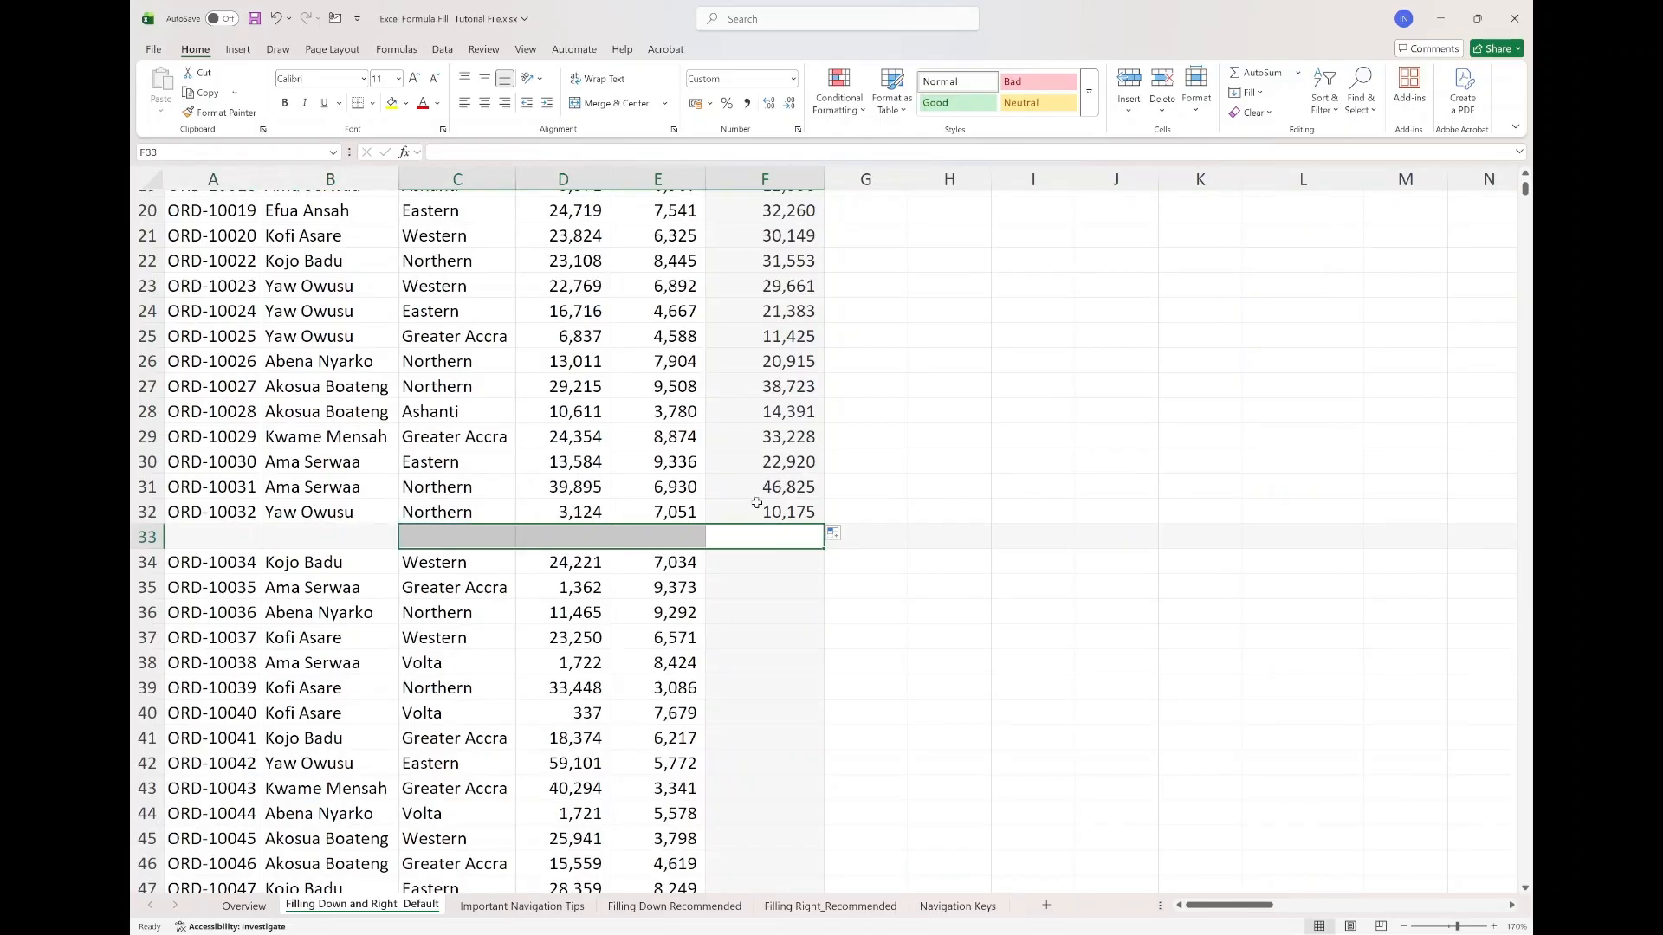
Copy the Total Amount formula from F32 to F34, past the blank row, and auto-fill it down the column
left_click(759, 513)
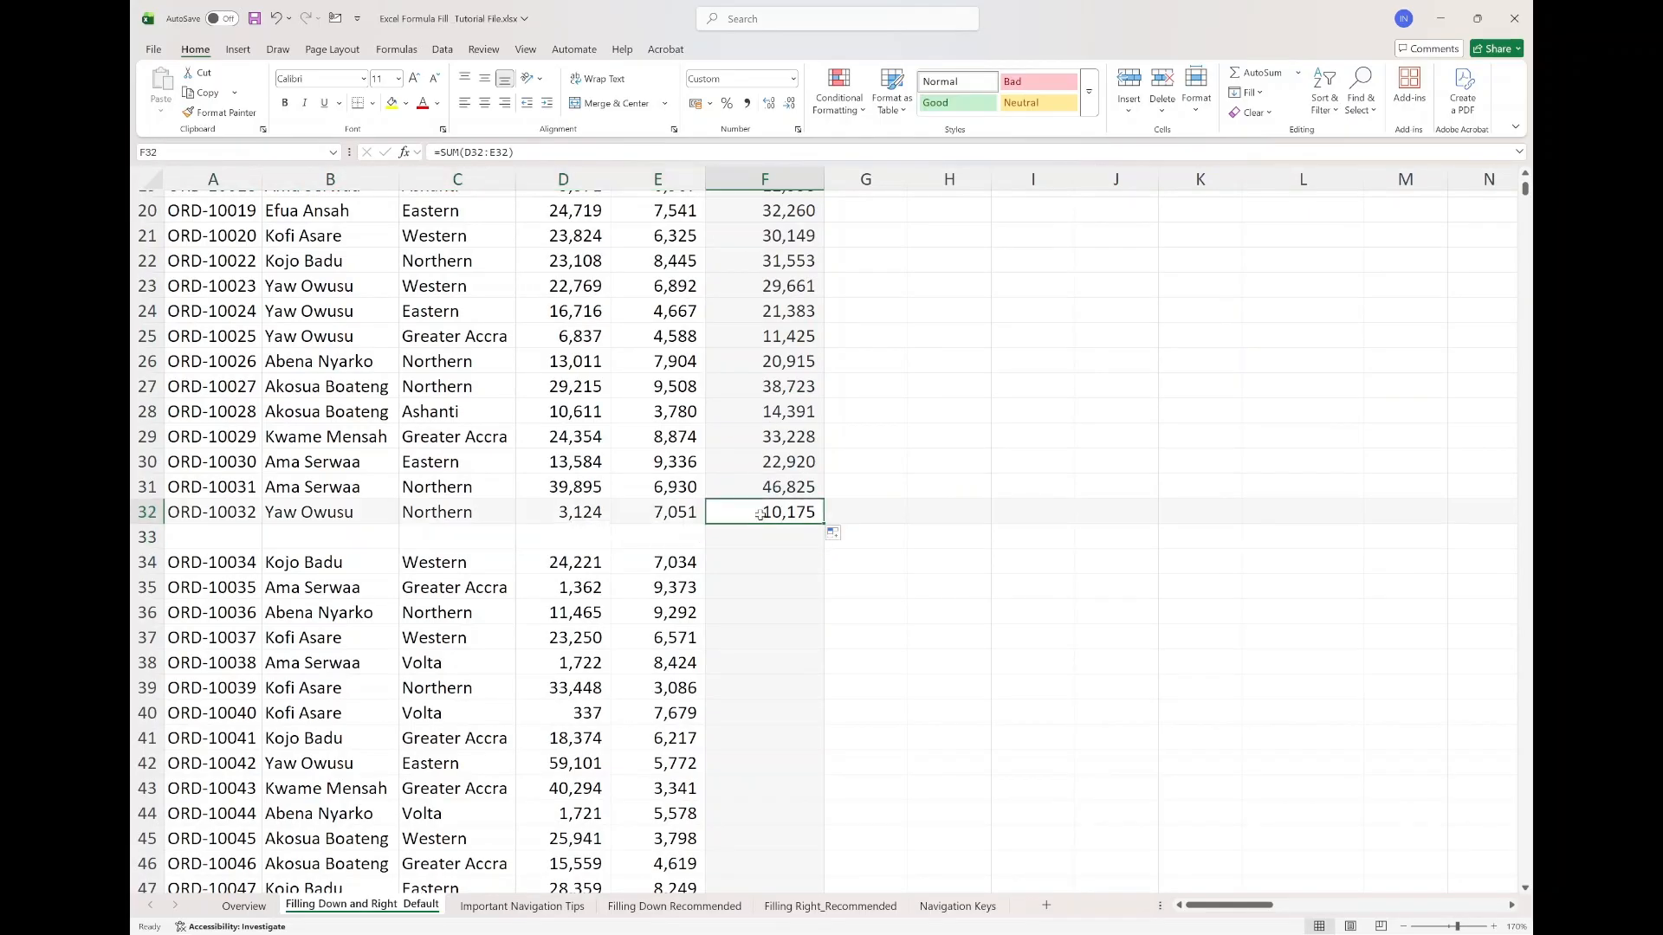
key("ctrl+c")
left_click(759, 564)
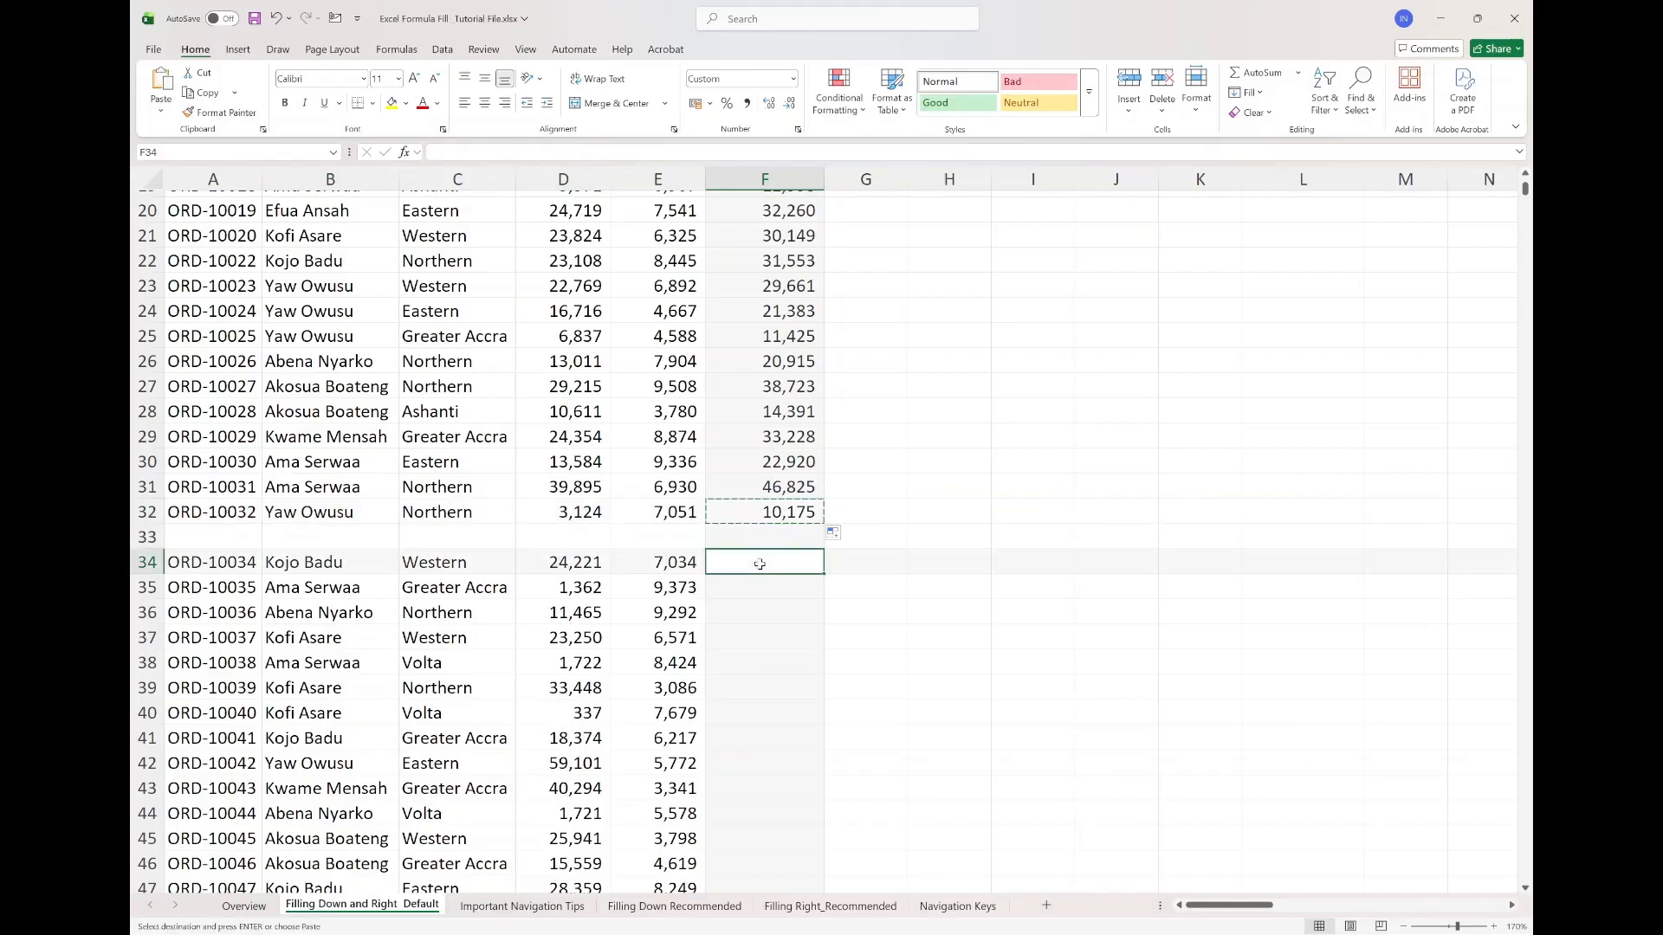
key("ctrl+v")
key("Escape")
double_click(822, 575)
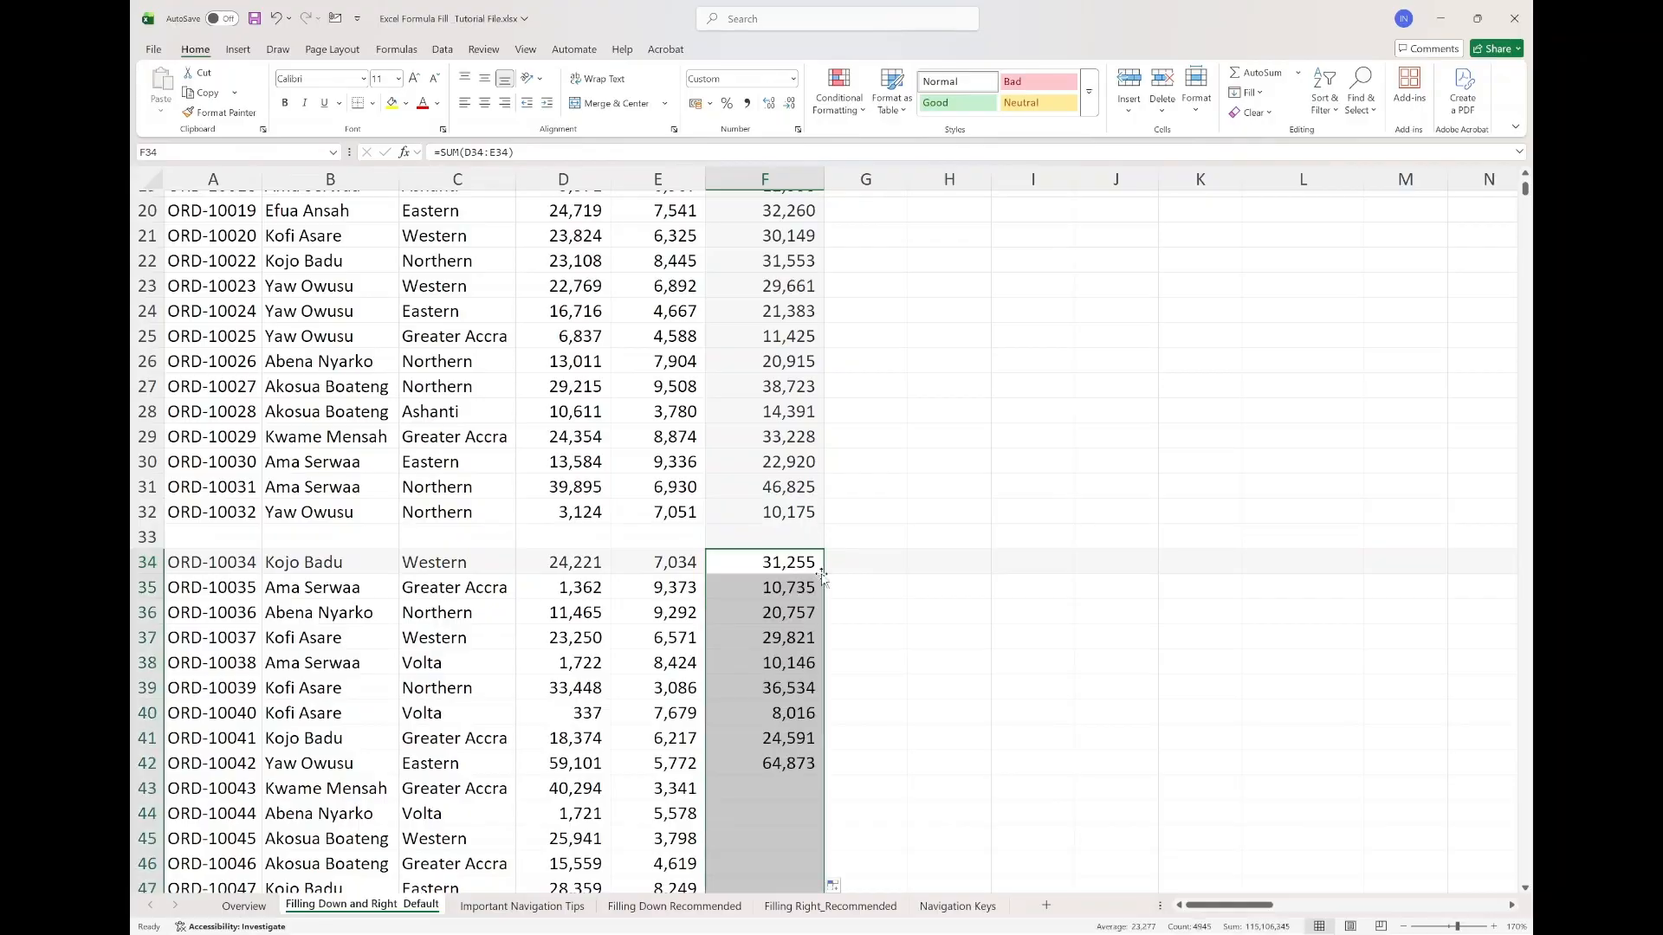
Copy the formula from F4978 to F4980, past the next blank row, and auto-fill it down the remaining rows
left_click_drag(1525, 190, 1527, 885)
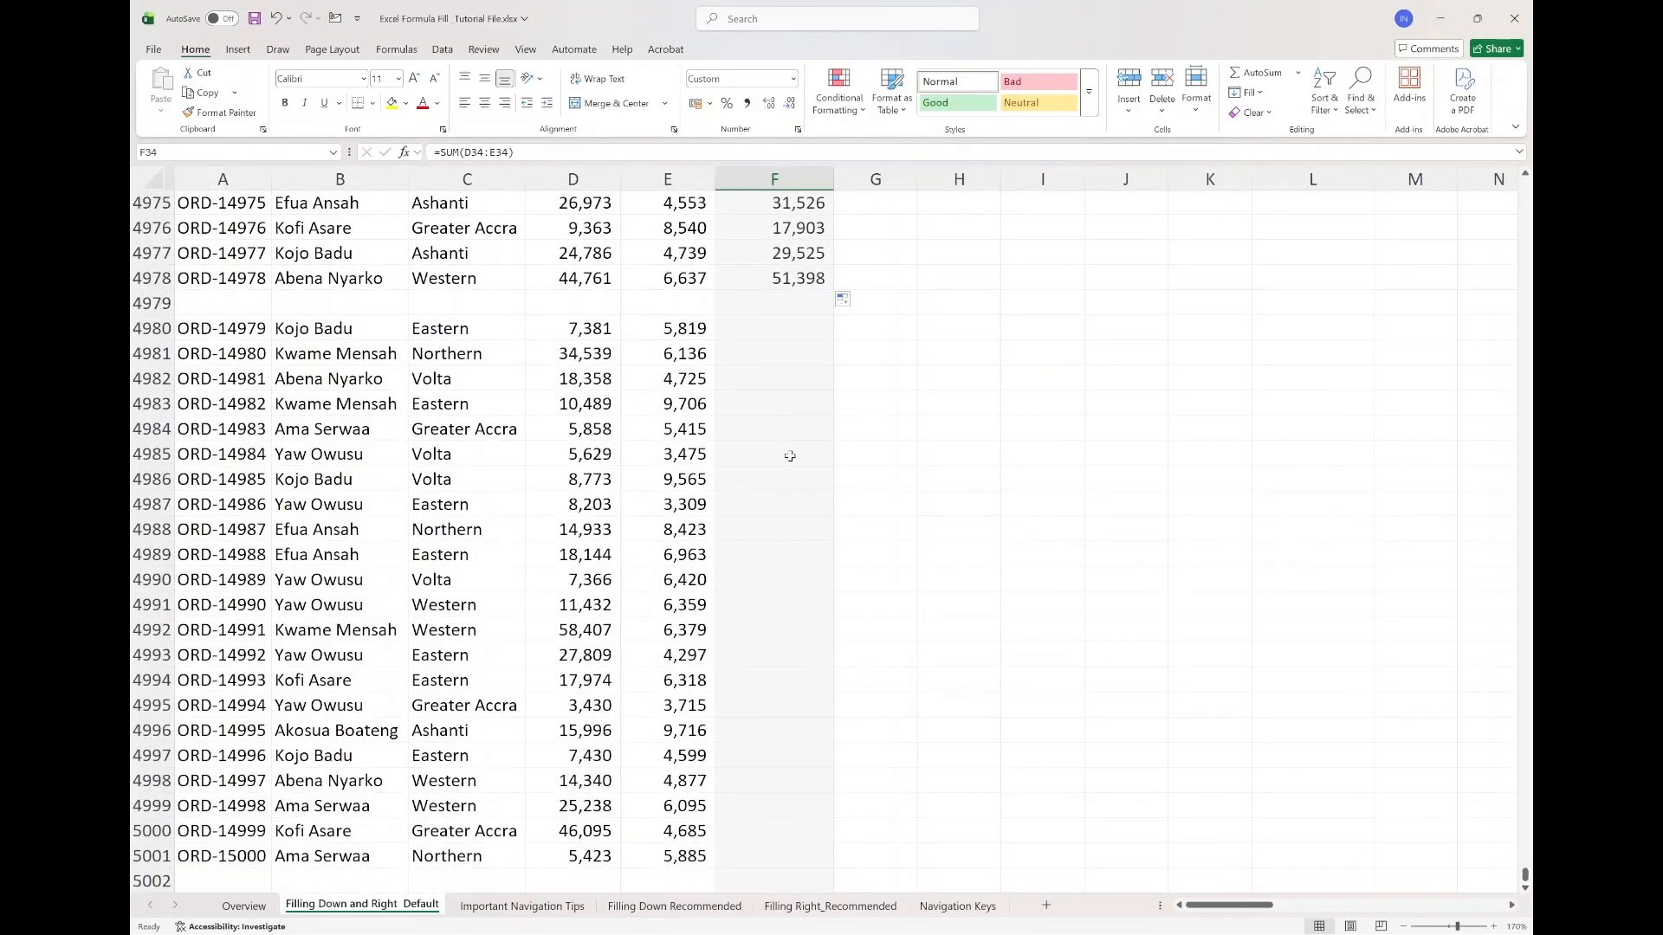
left_click(766, 279)
key("ctrl+c")
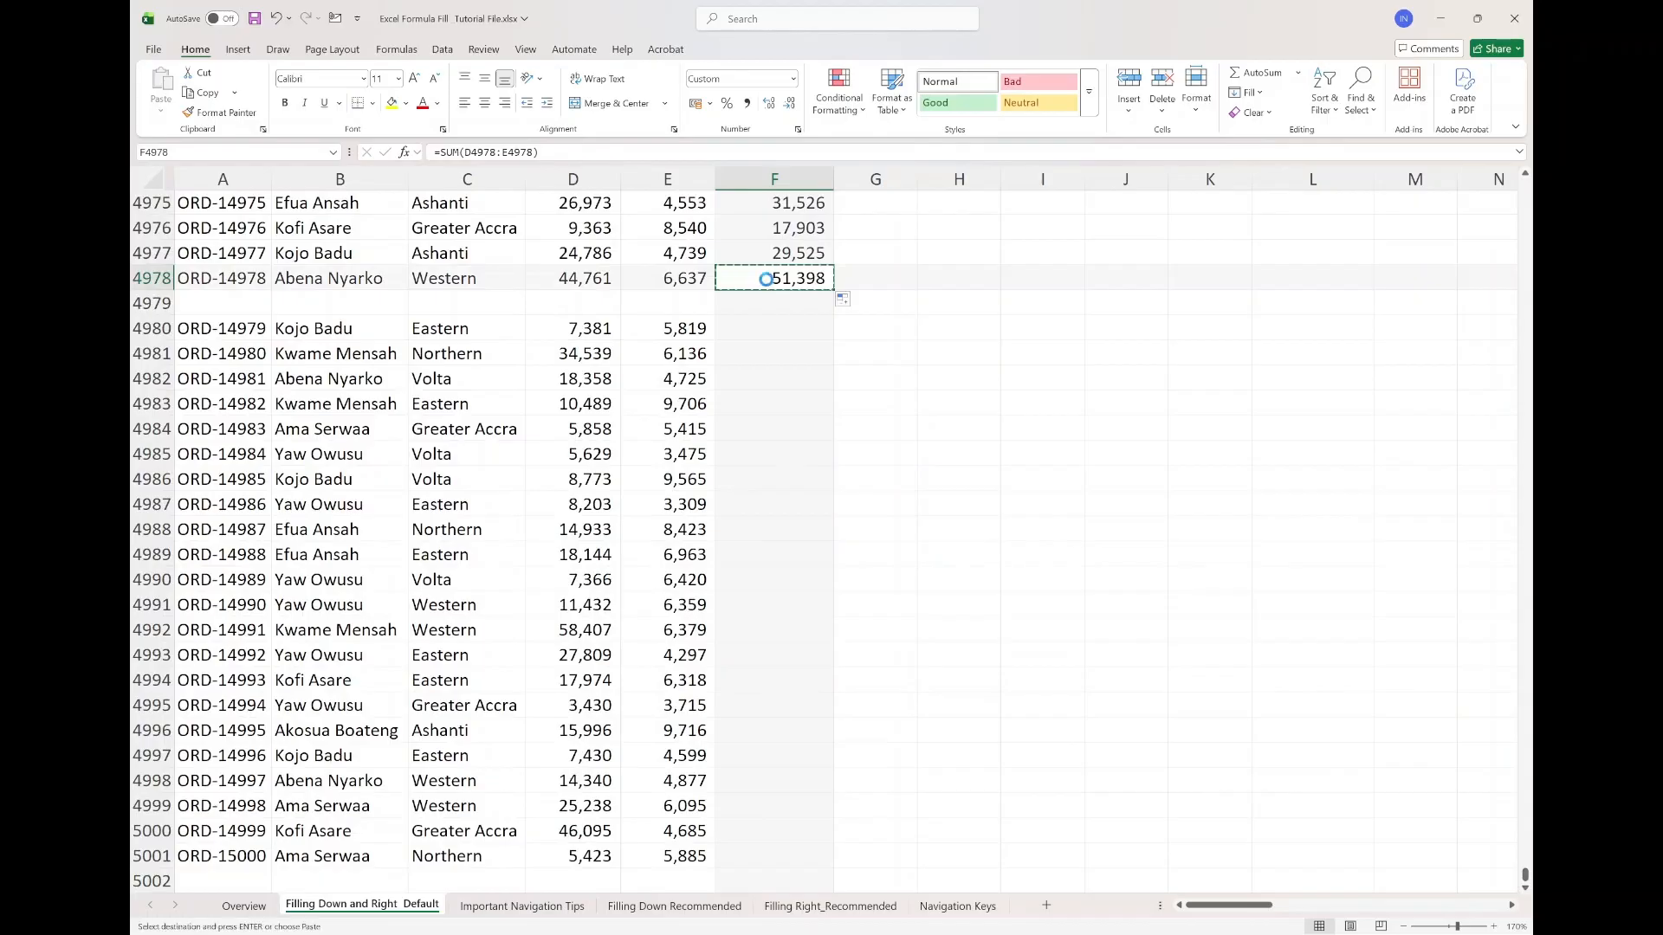
left_click(764, 331)
key("ctrl+v")
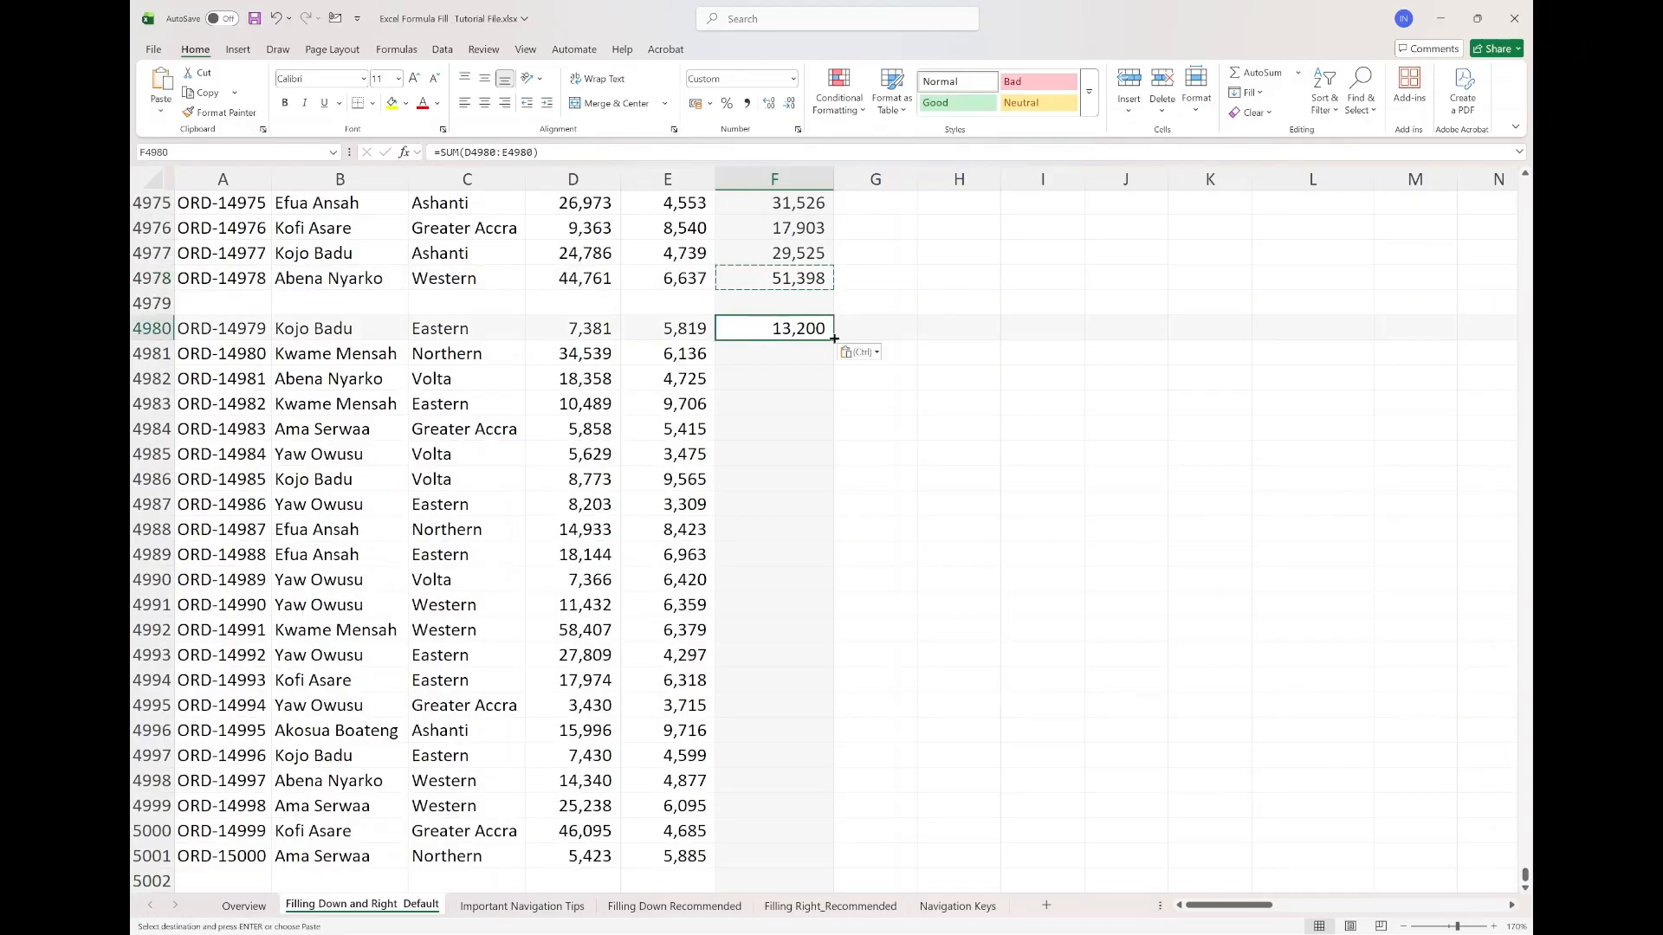
double_click(833, 338)
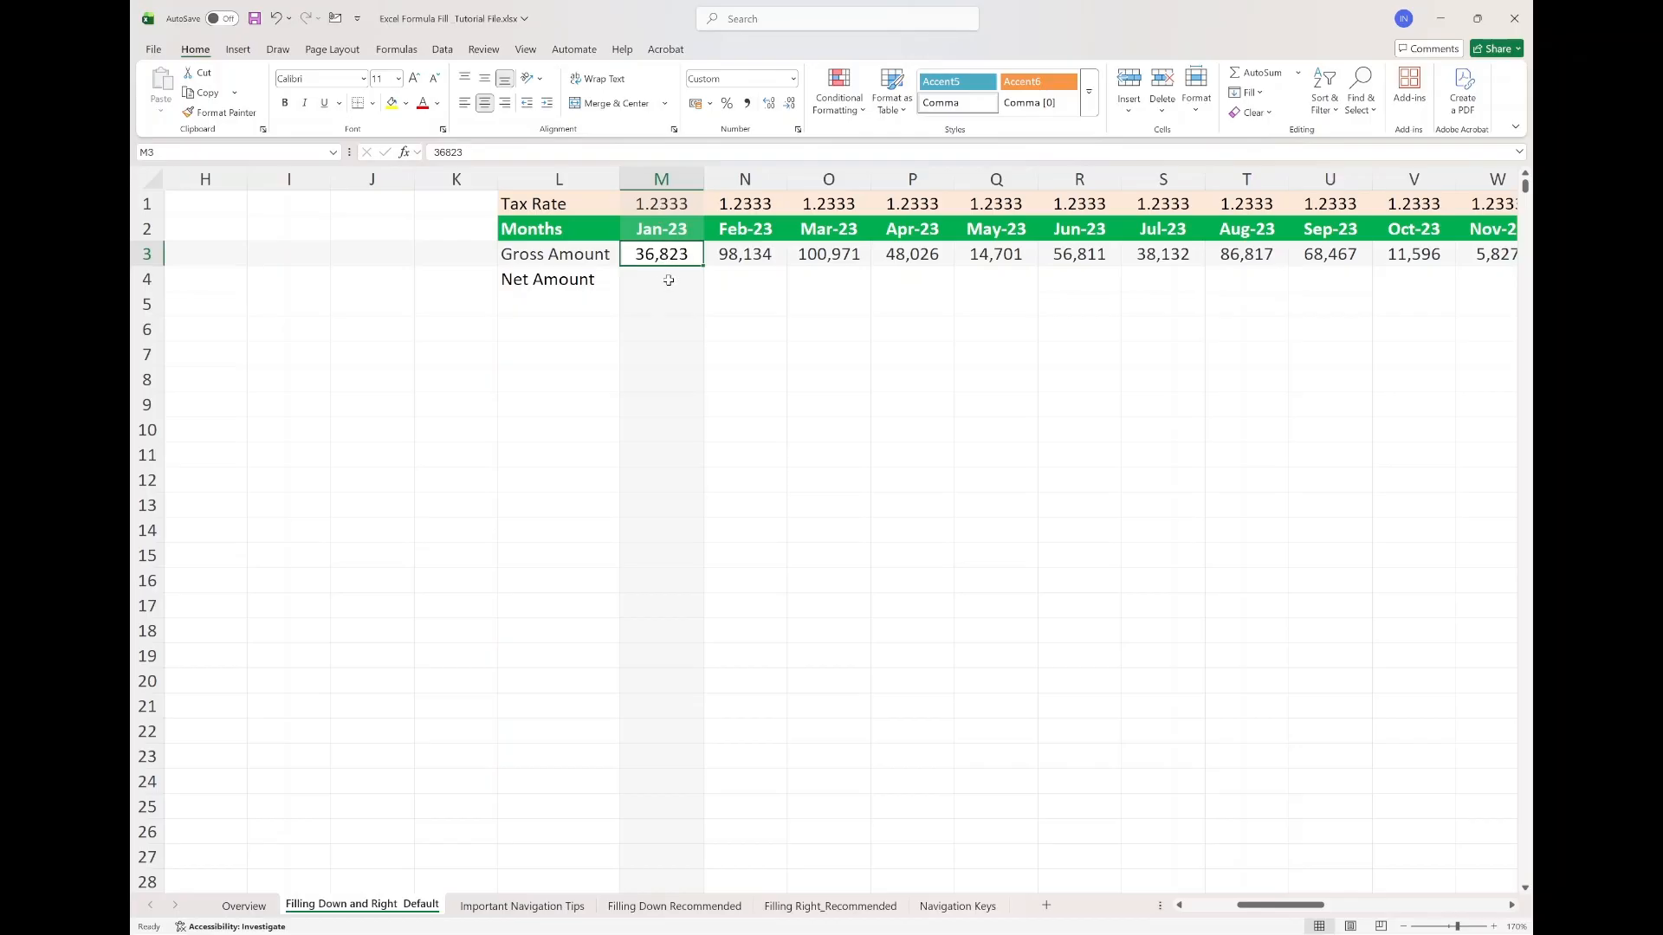
Enter =M3/M1 in M4 to calculate the January 2023 net amount
left_click(668, 280)
type("=")
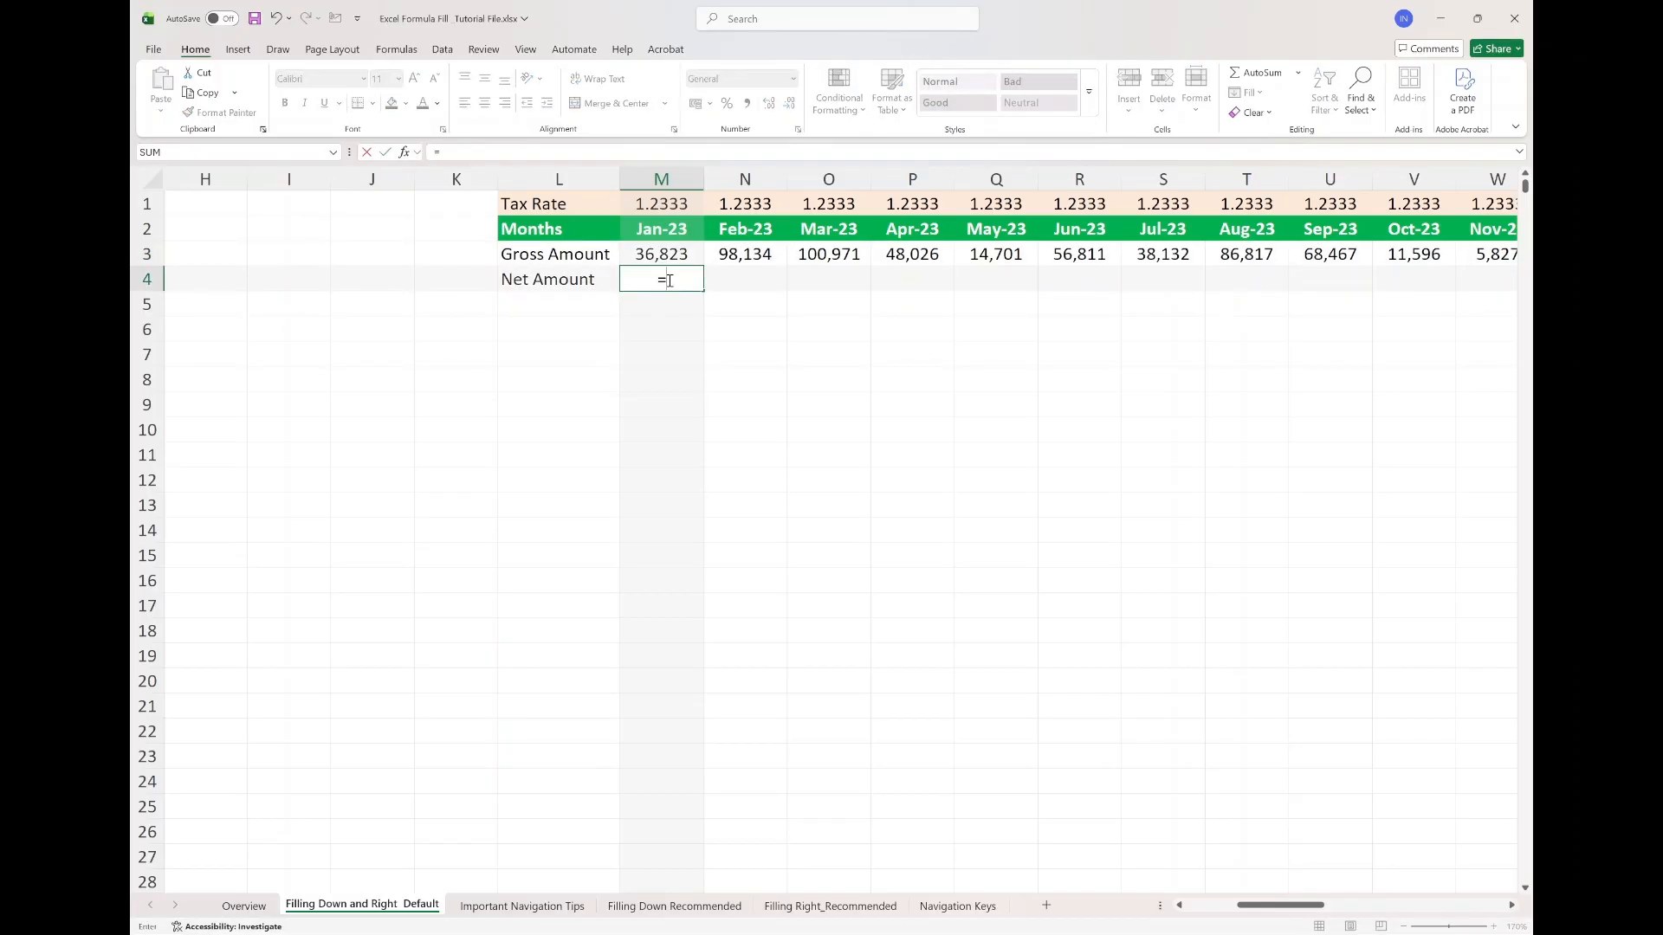
key("Up")
type("/")
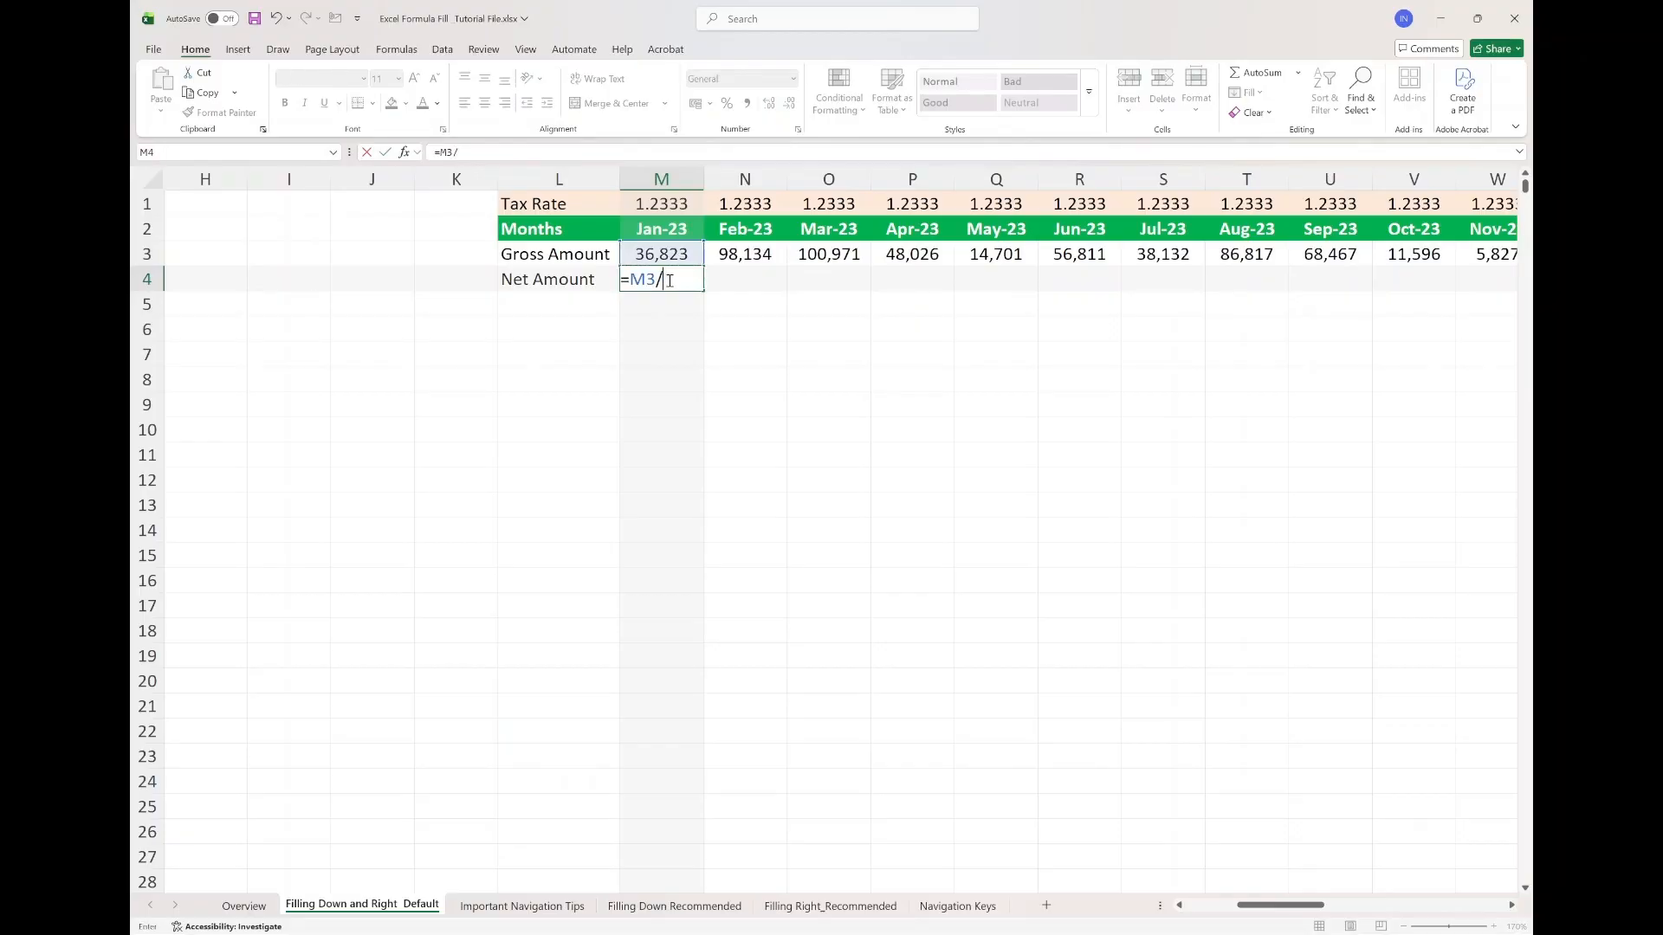
left_click(666, 204)
key("Return")
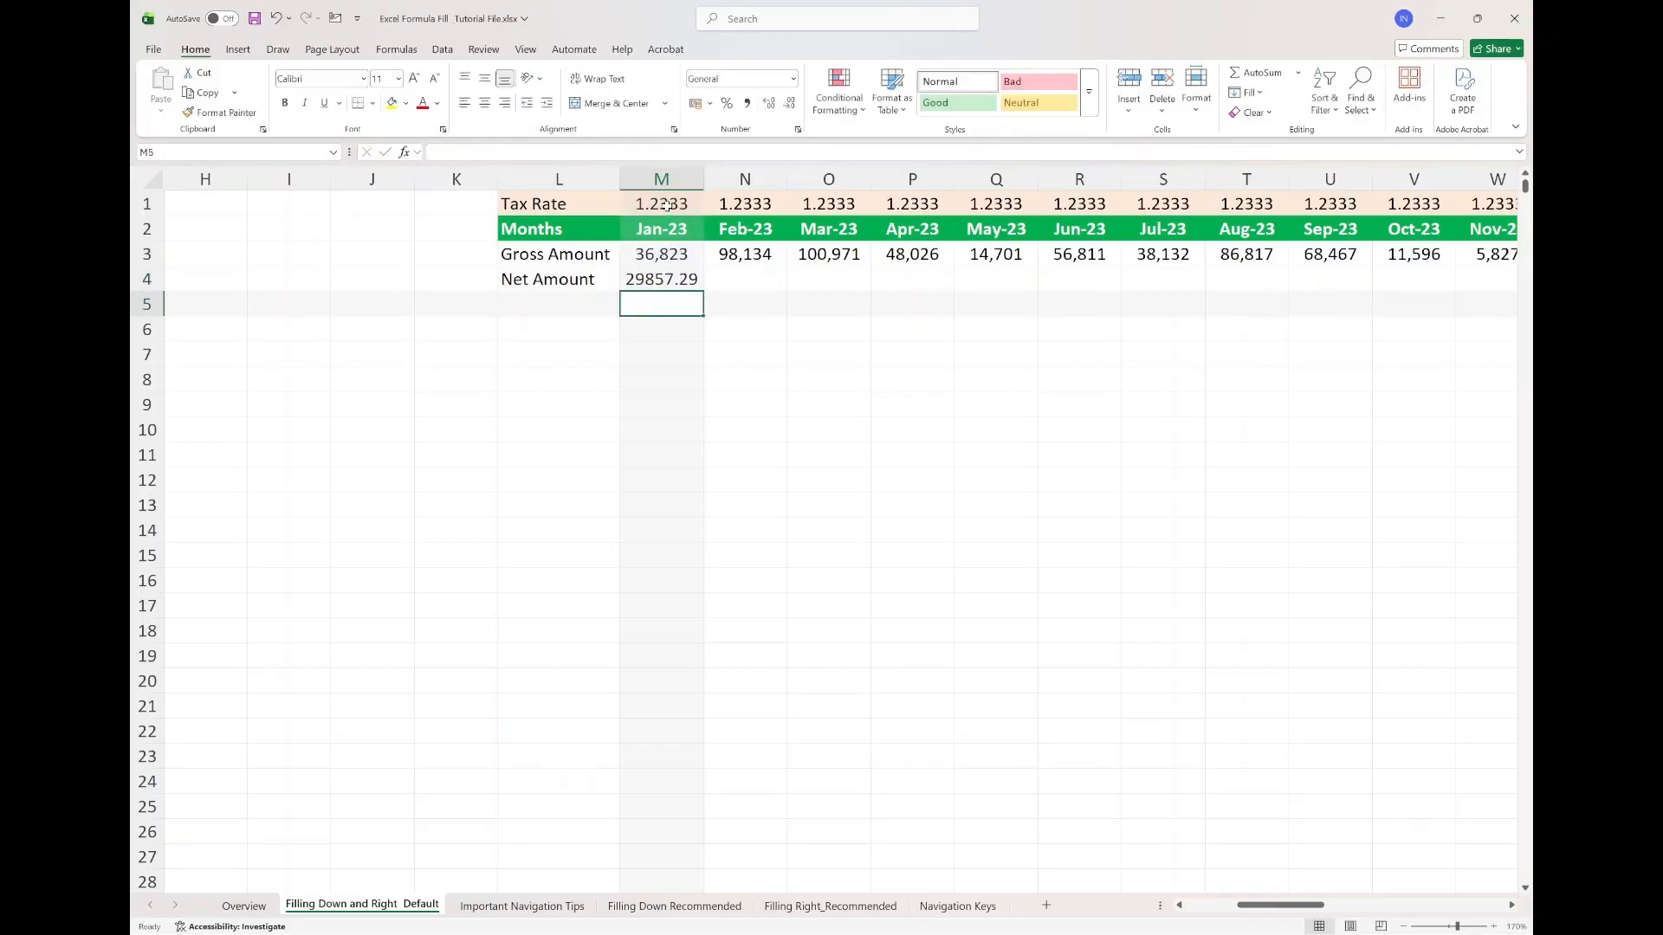
Fill the Net Amount formula from M4 across row 4 to BA4 (May-26) and review the filled months
left_click(680, 282)
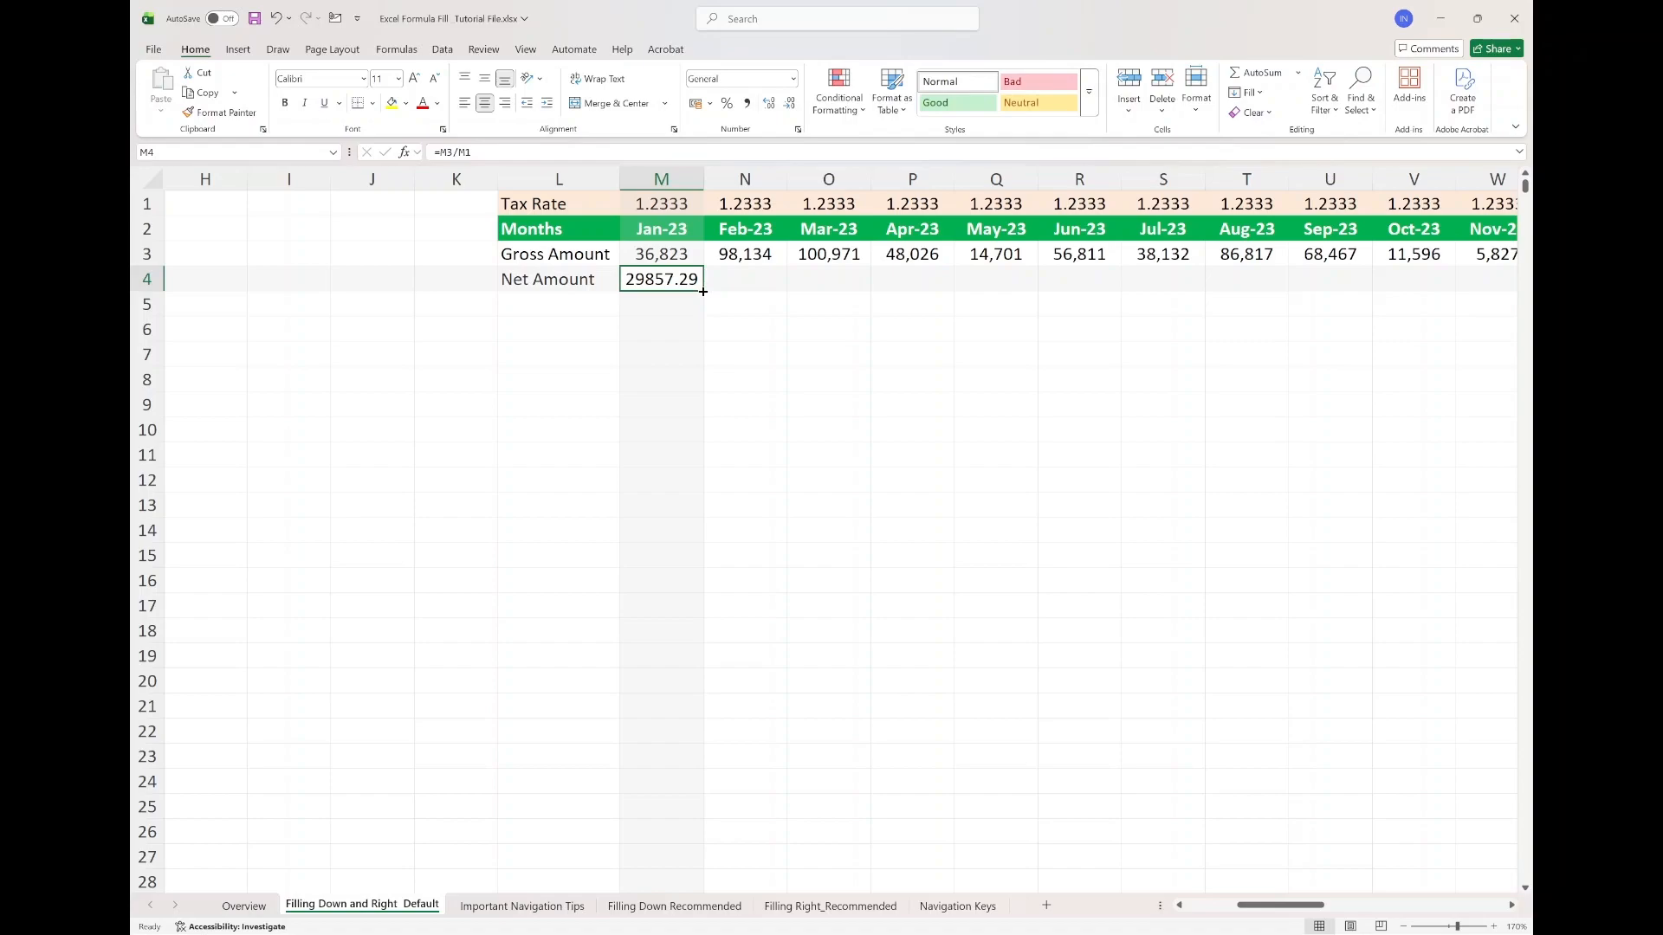
left_click_drag(703, 292, 1243, 276)
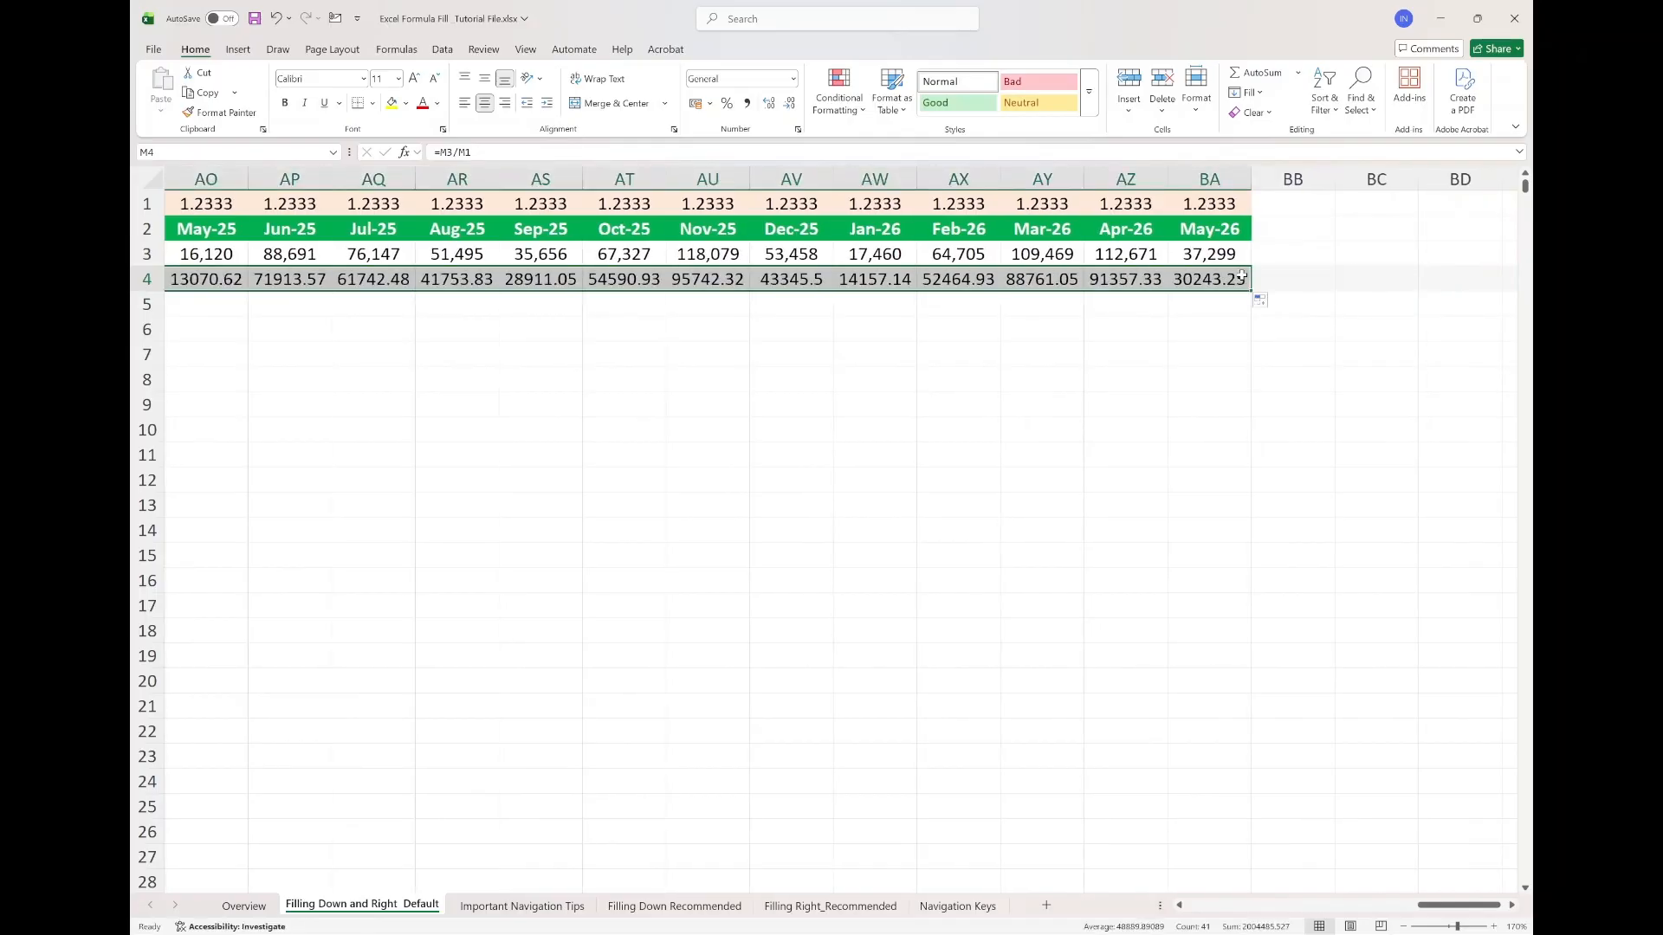
scroll(1146, 363, "left", 3)
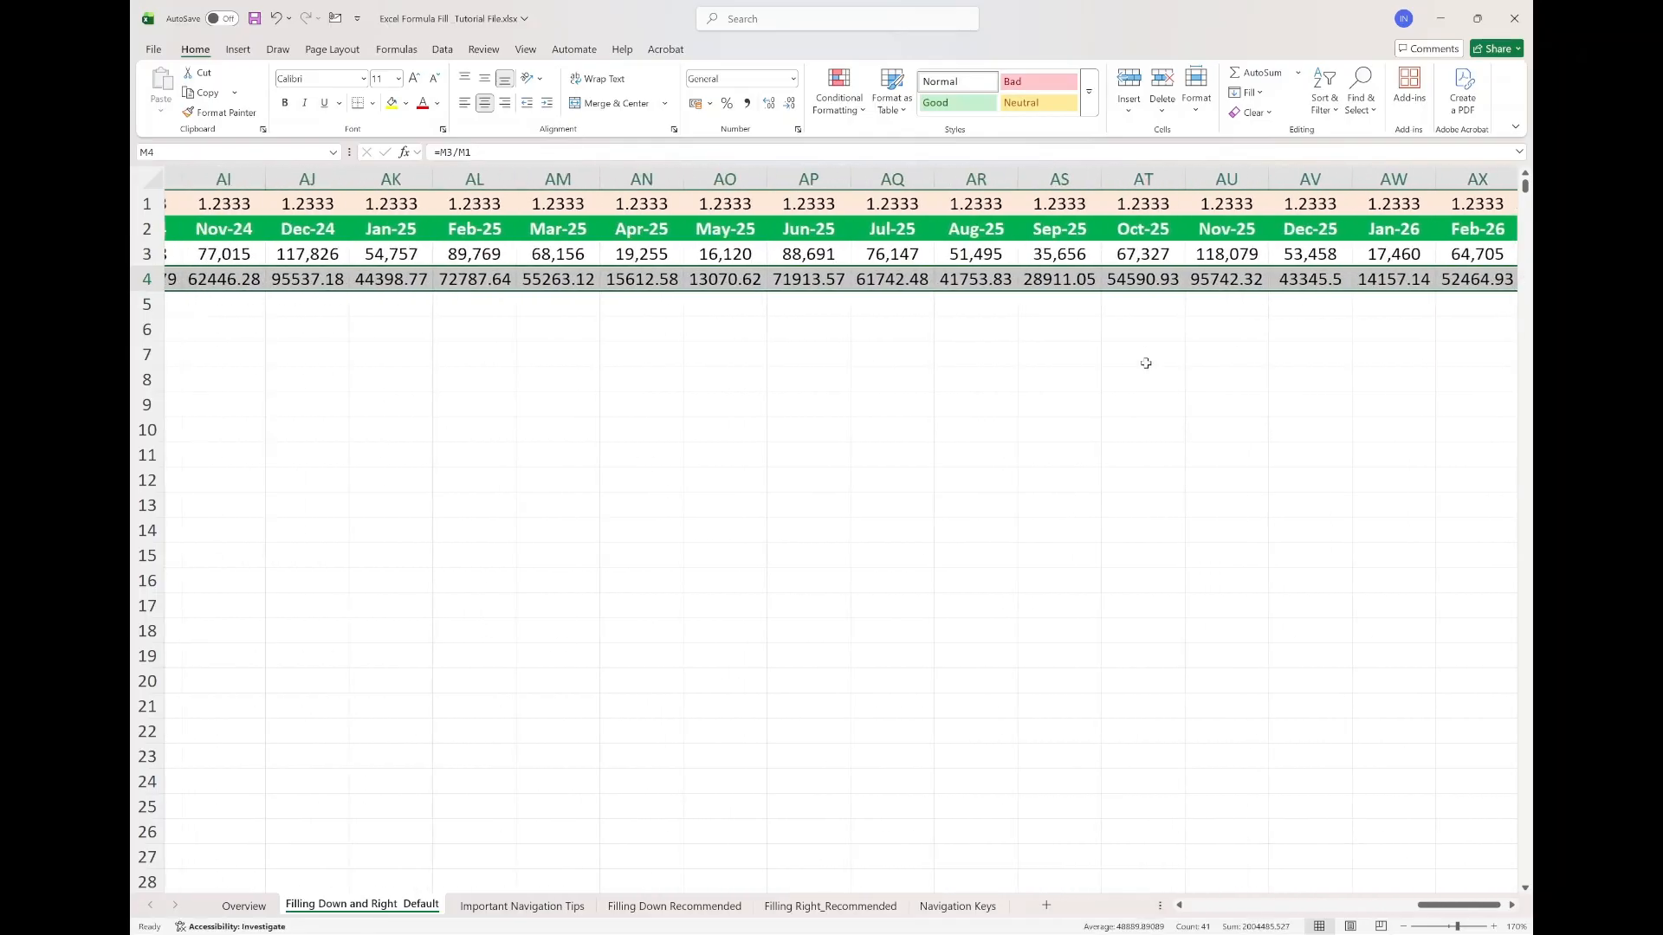
scroll(1145, 363, "right", 3)
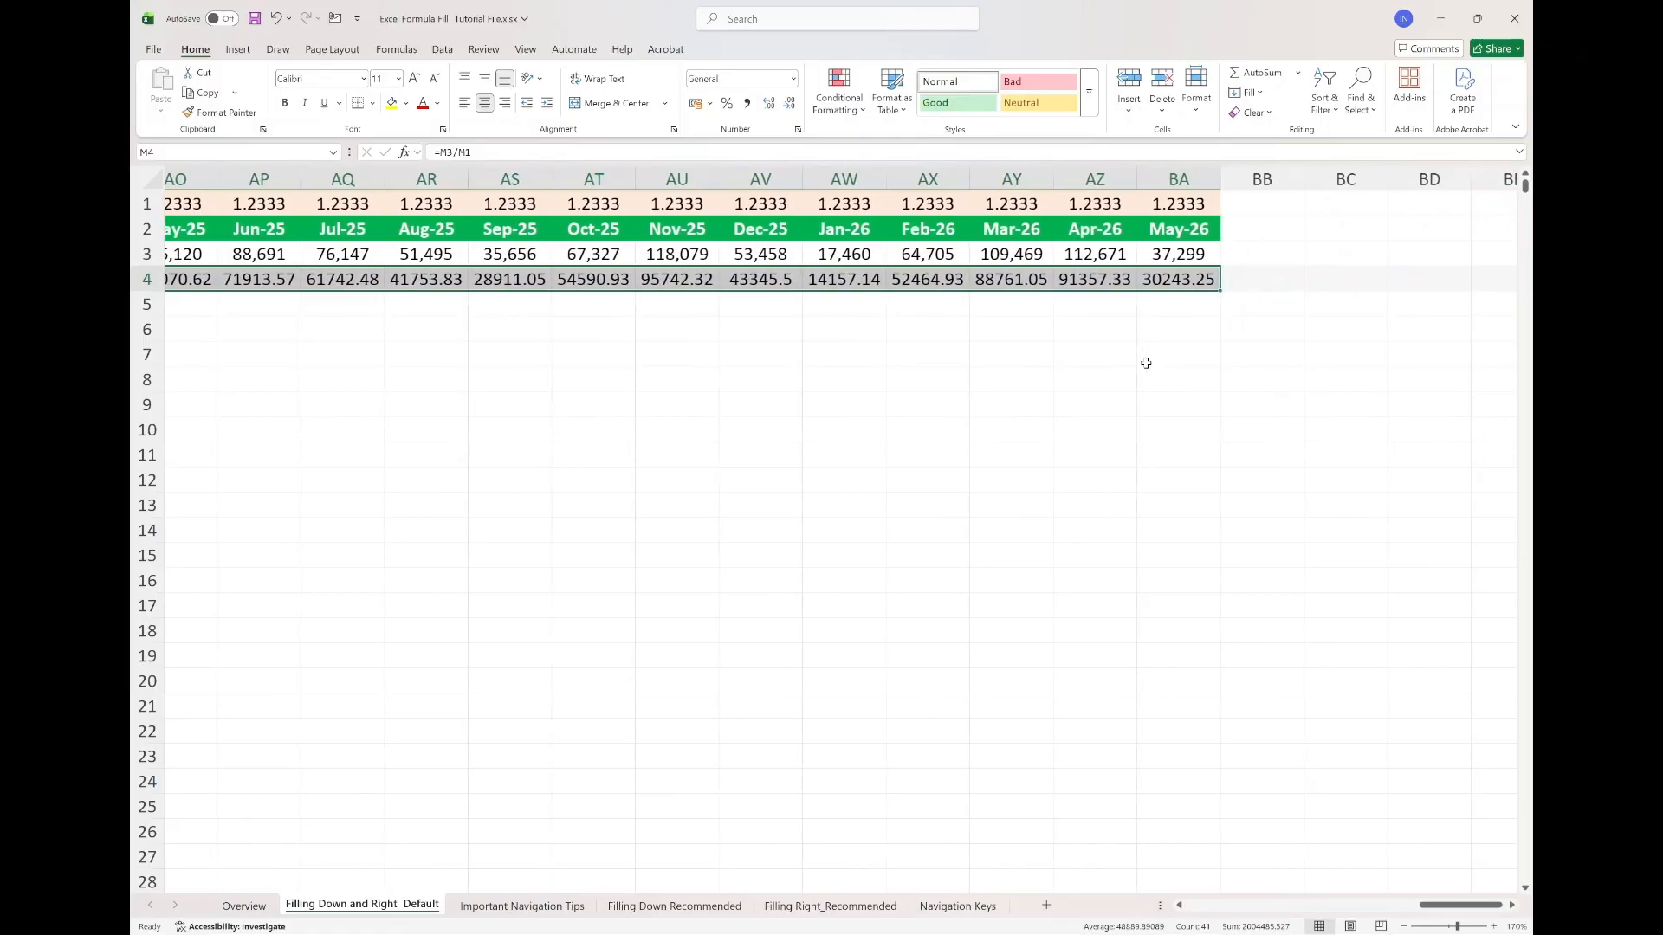
scroll(1145, 363, "left", 20)
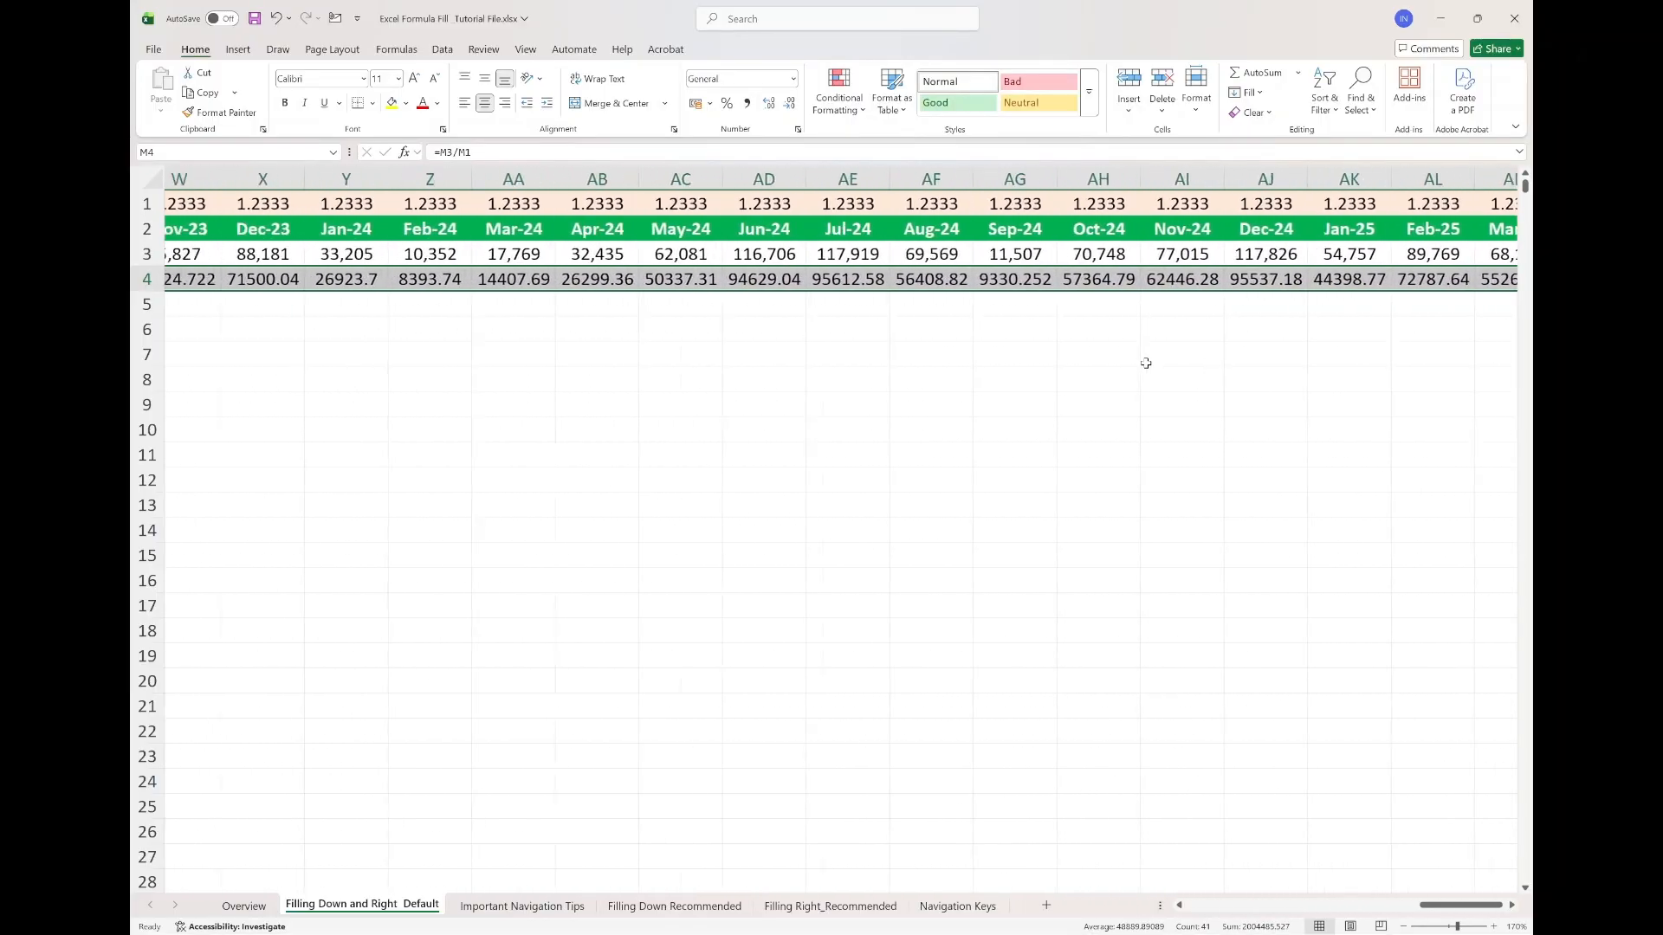
scroll(1146, 363, "left", 10)
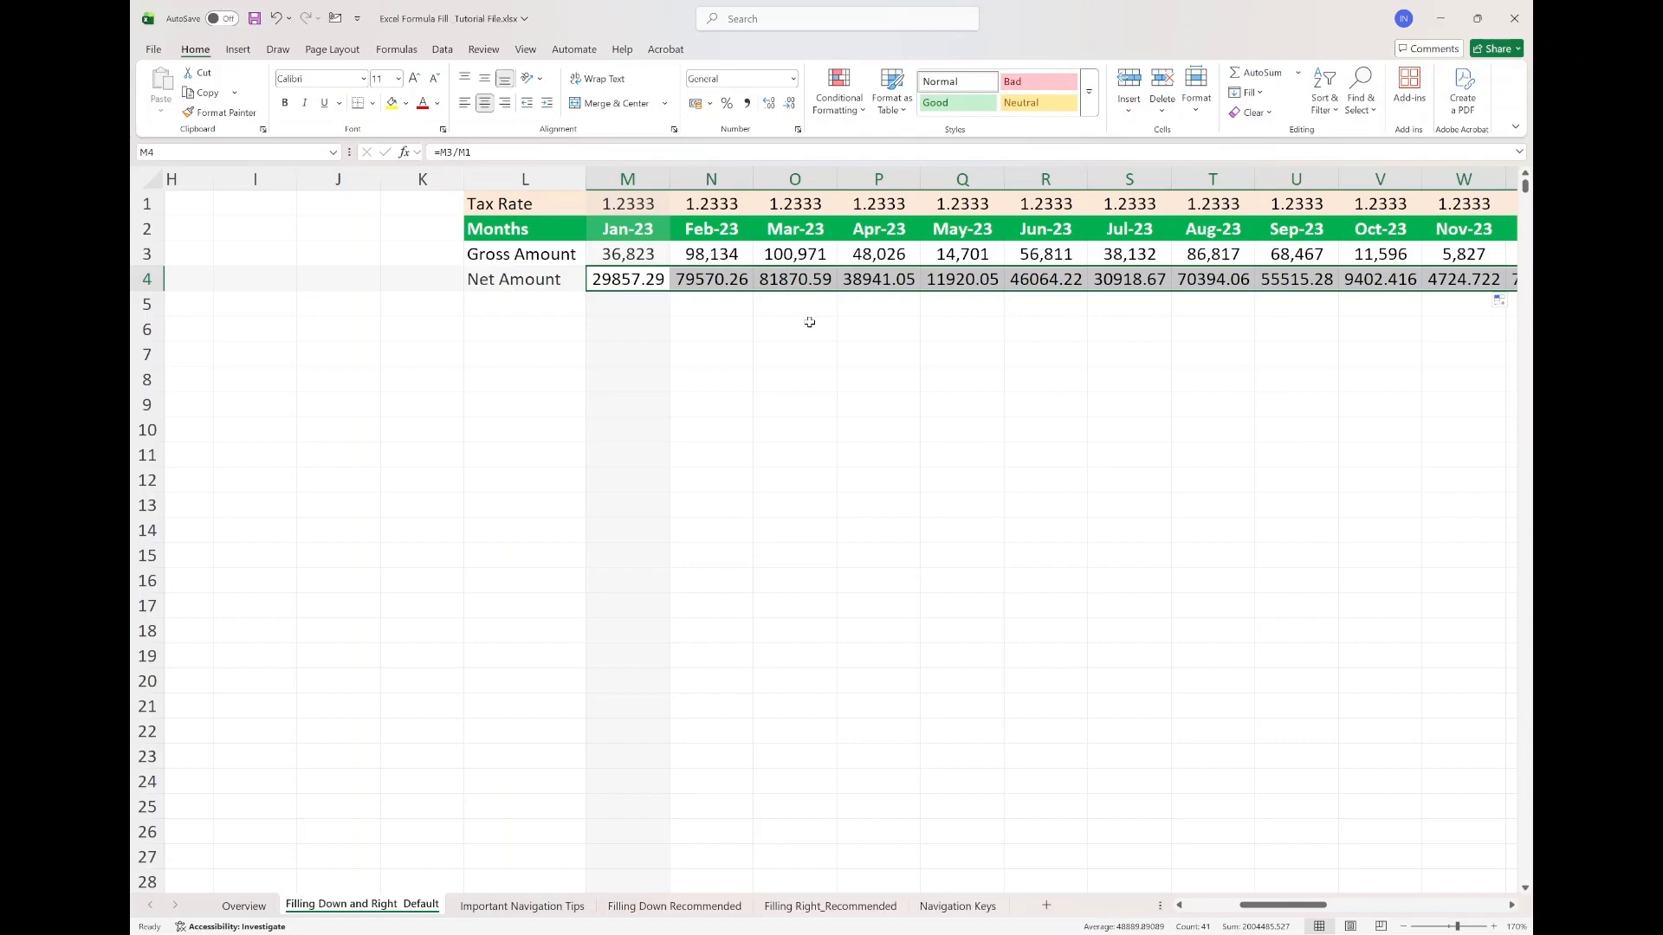
On the Important Navigation Tips sheet, jump from A3 to the last row of column A and back up to its header
key("ctrl+Page_Down")
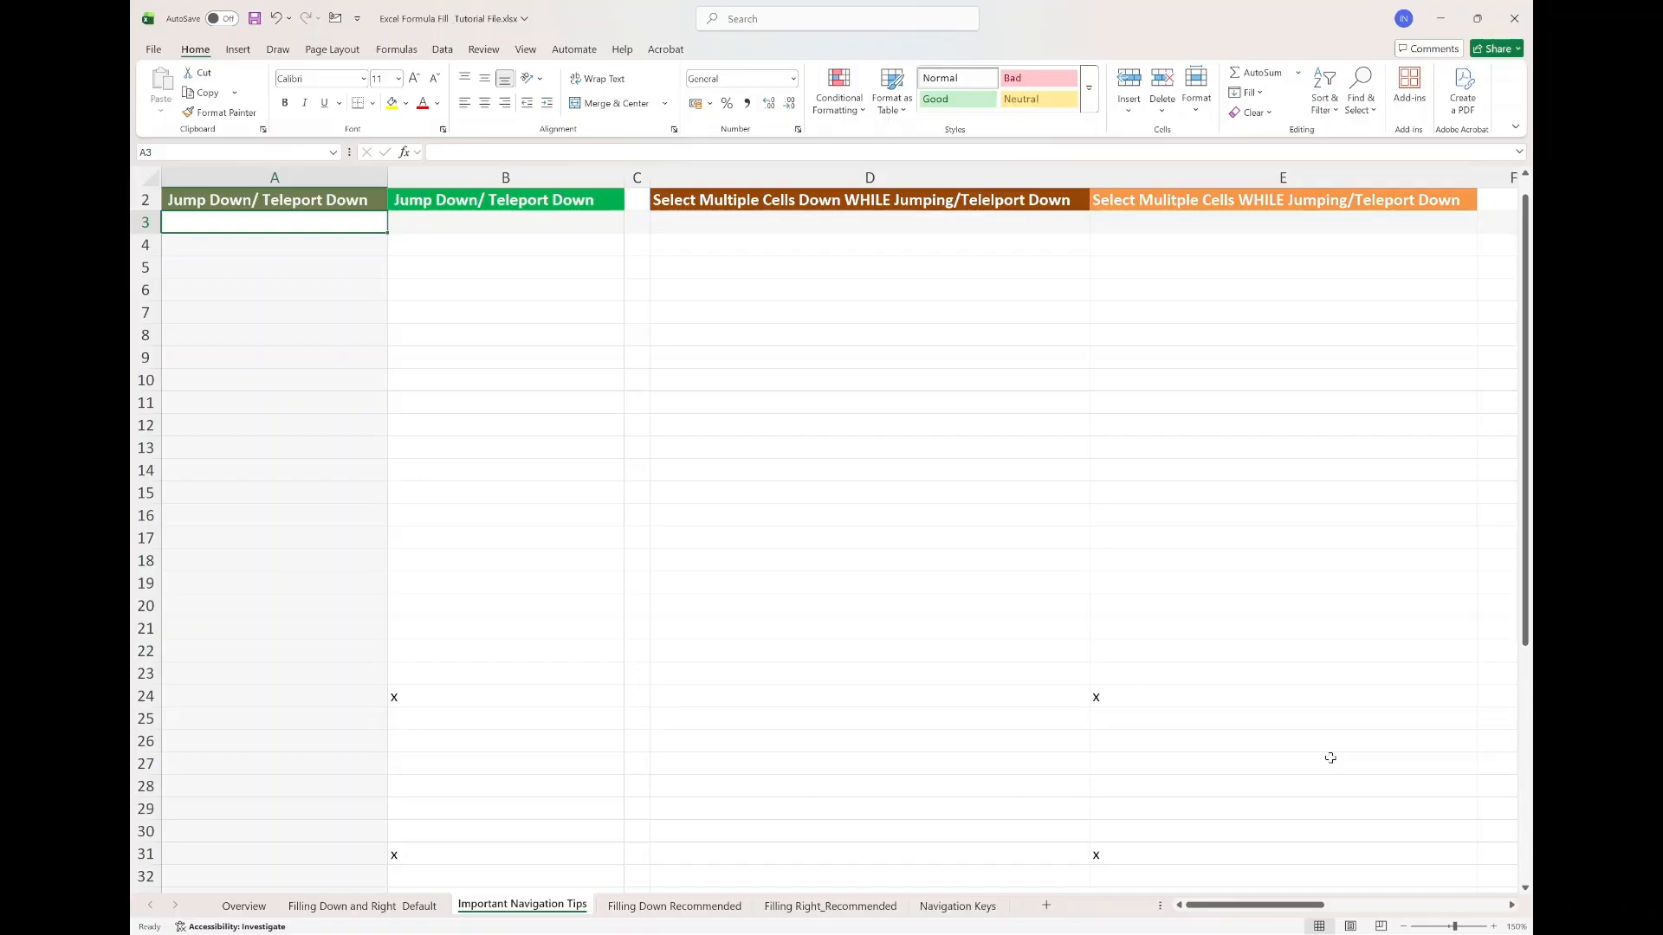
key("ctrl")
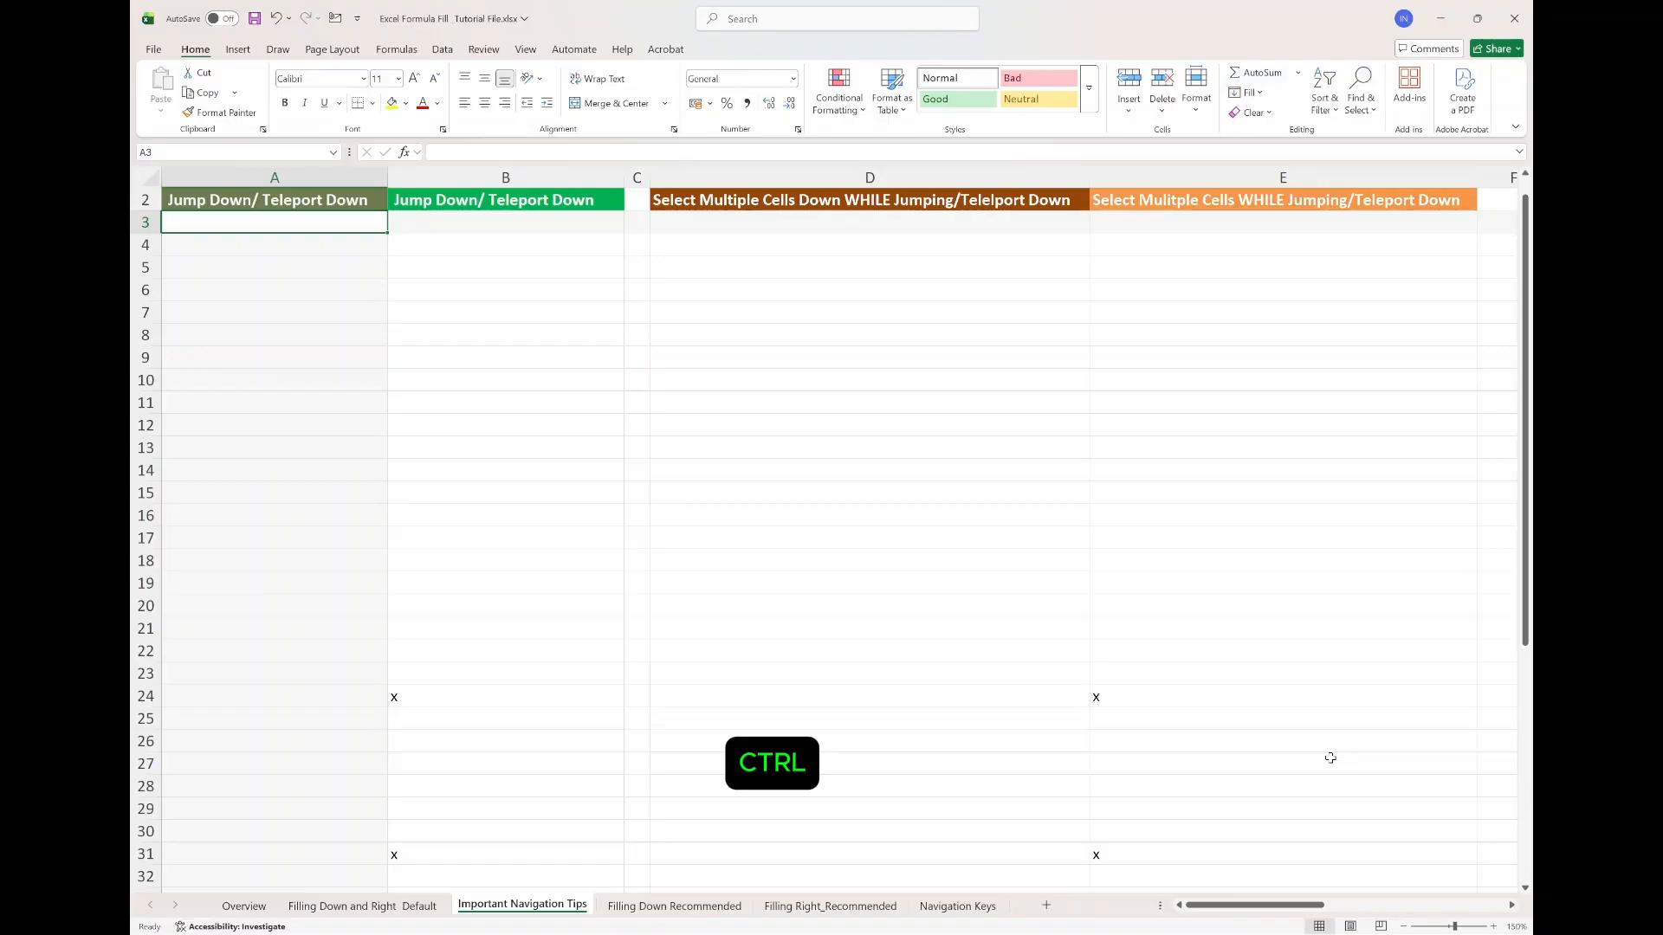
key("ctrl+Down")
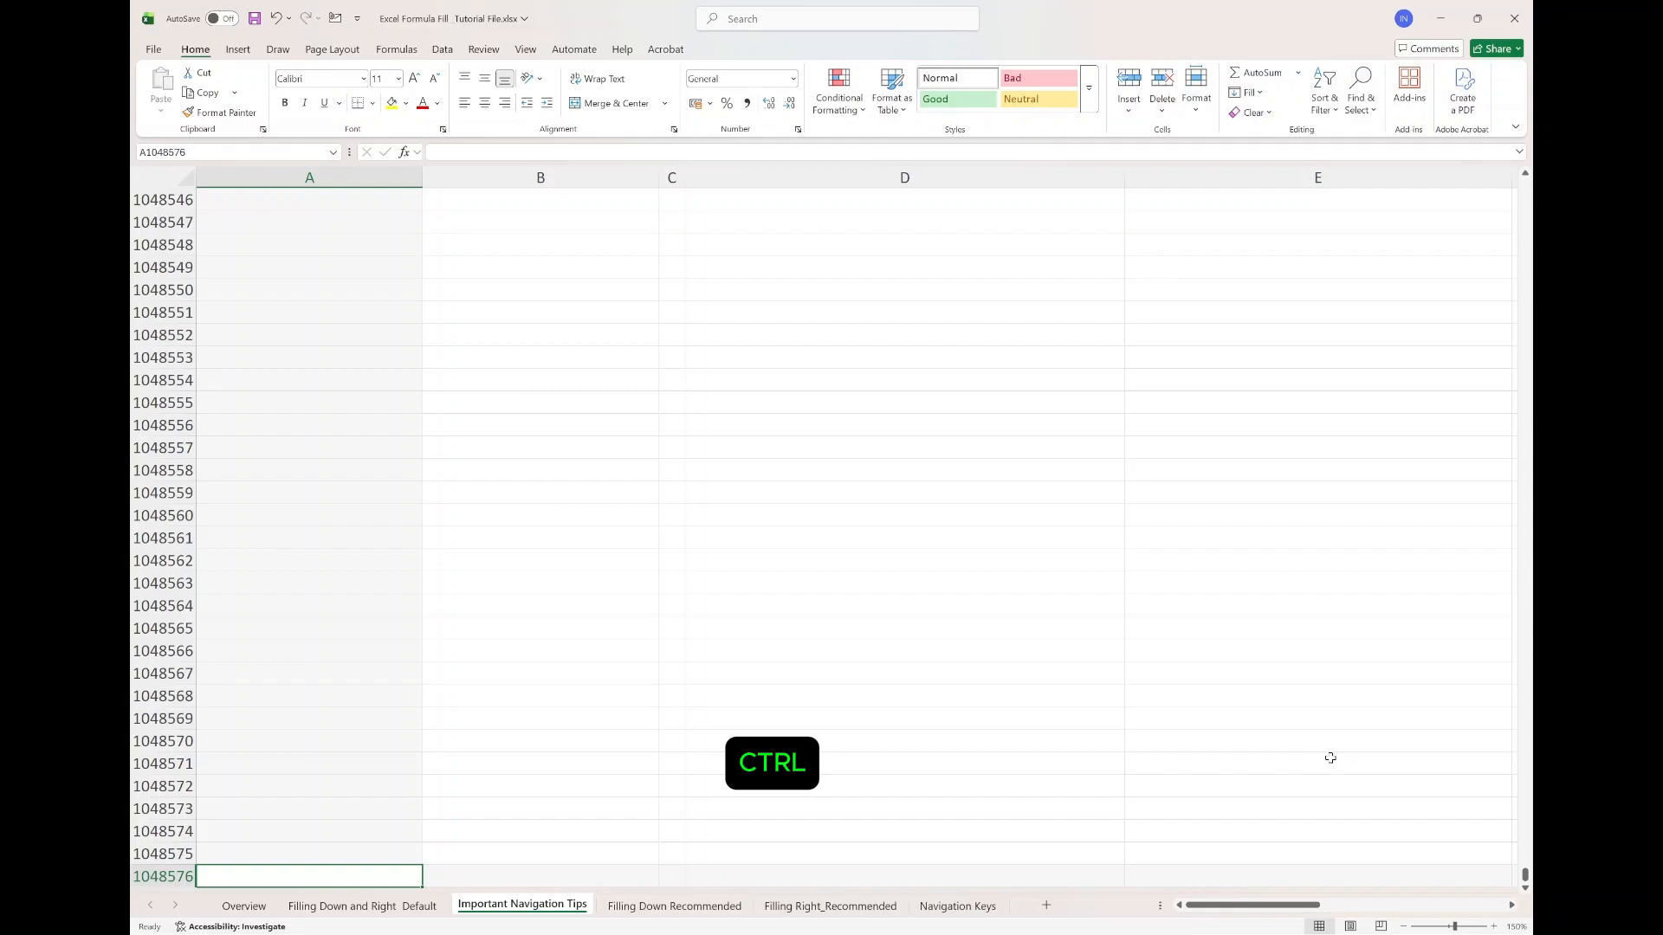
key("ctrl+Up")
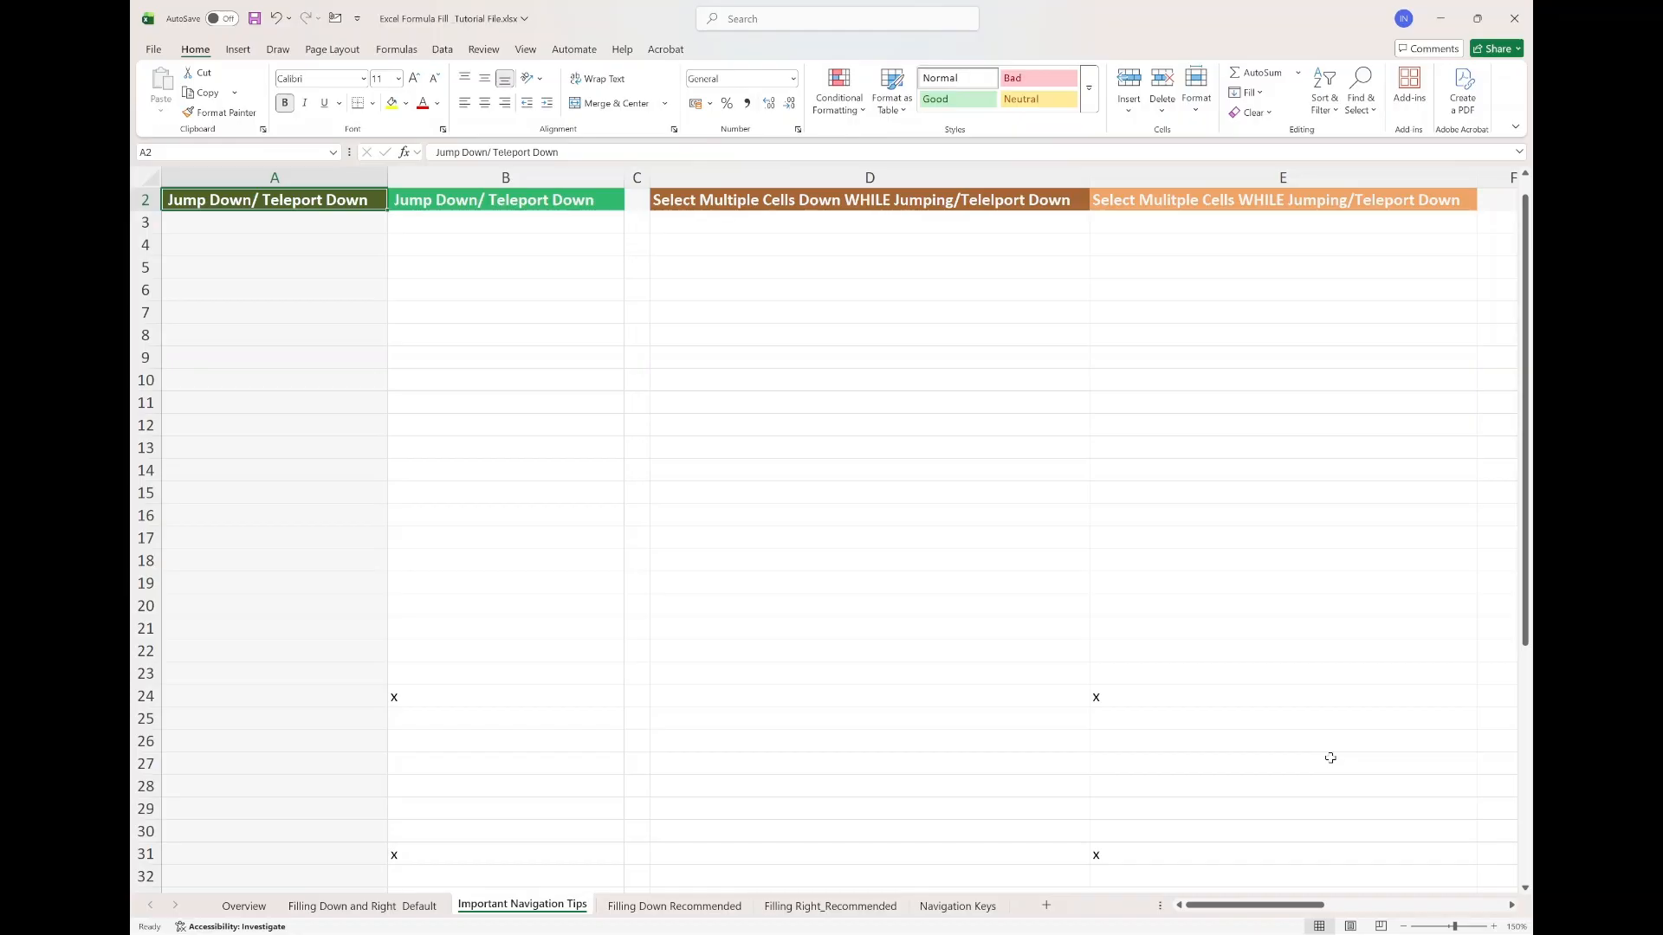
Move to the column B header and go down through the cells marked x: B24, B31, B42 and B47
key("Right")
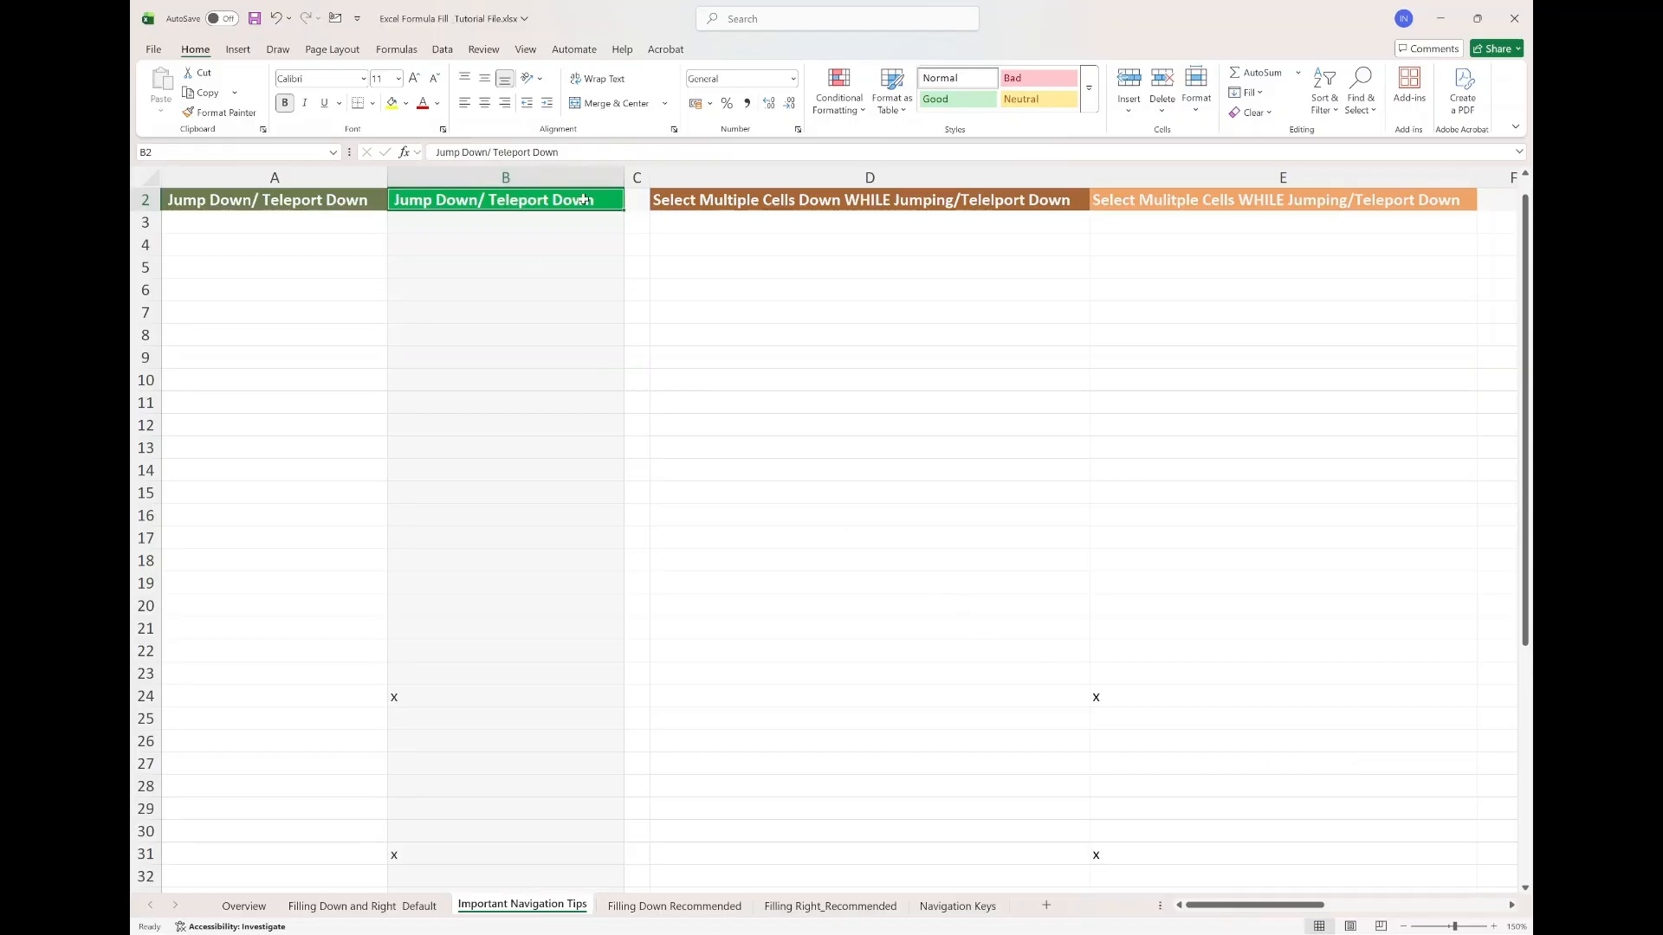
key("ctrl")
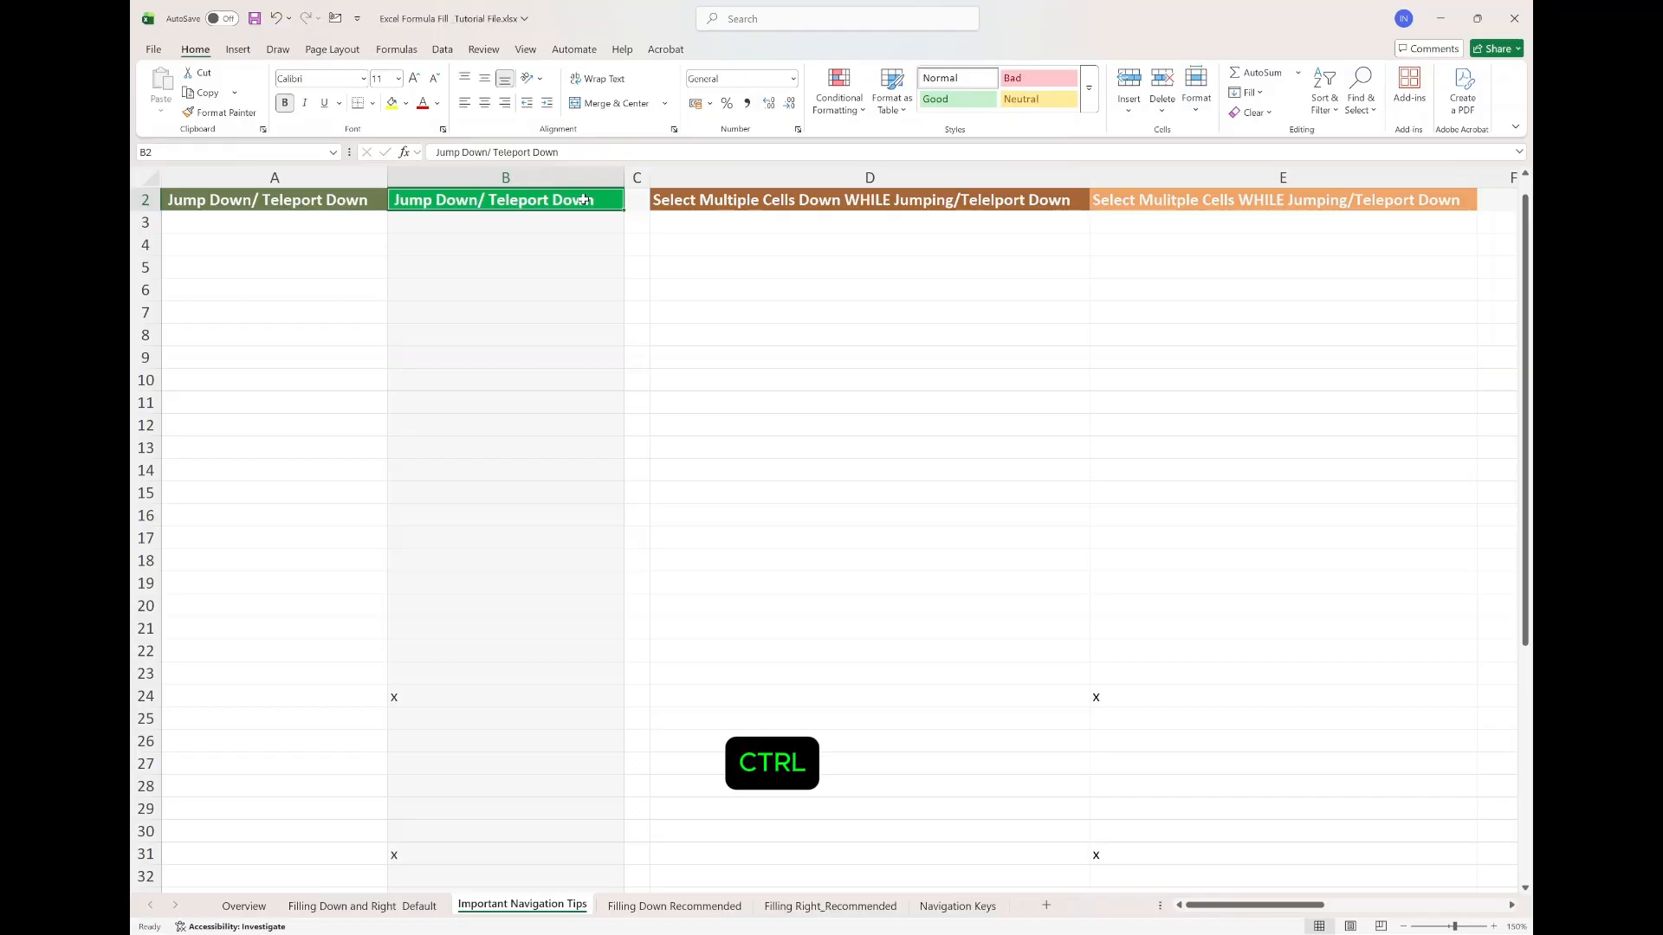
key("ctrl+Down")
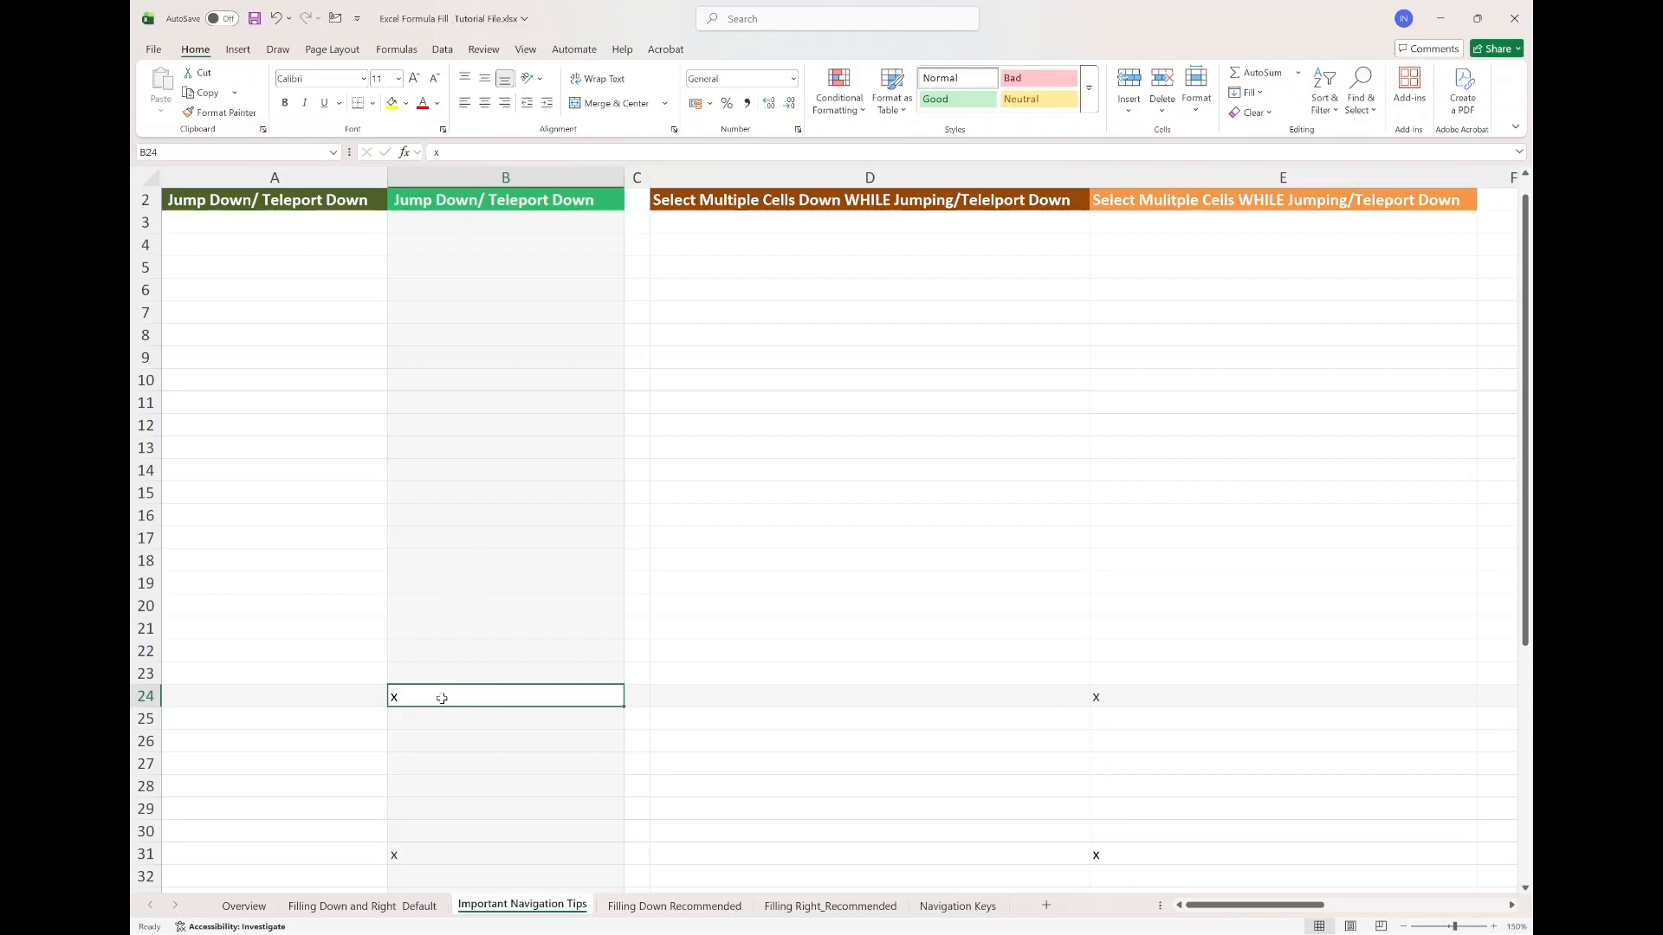
key("ctrl+Down")
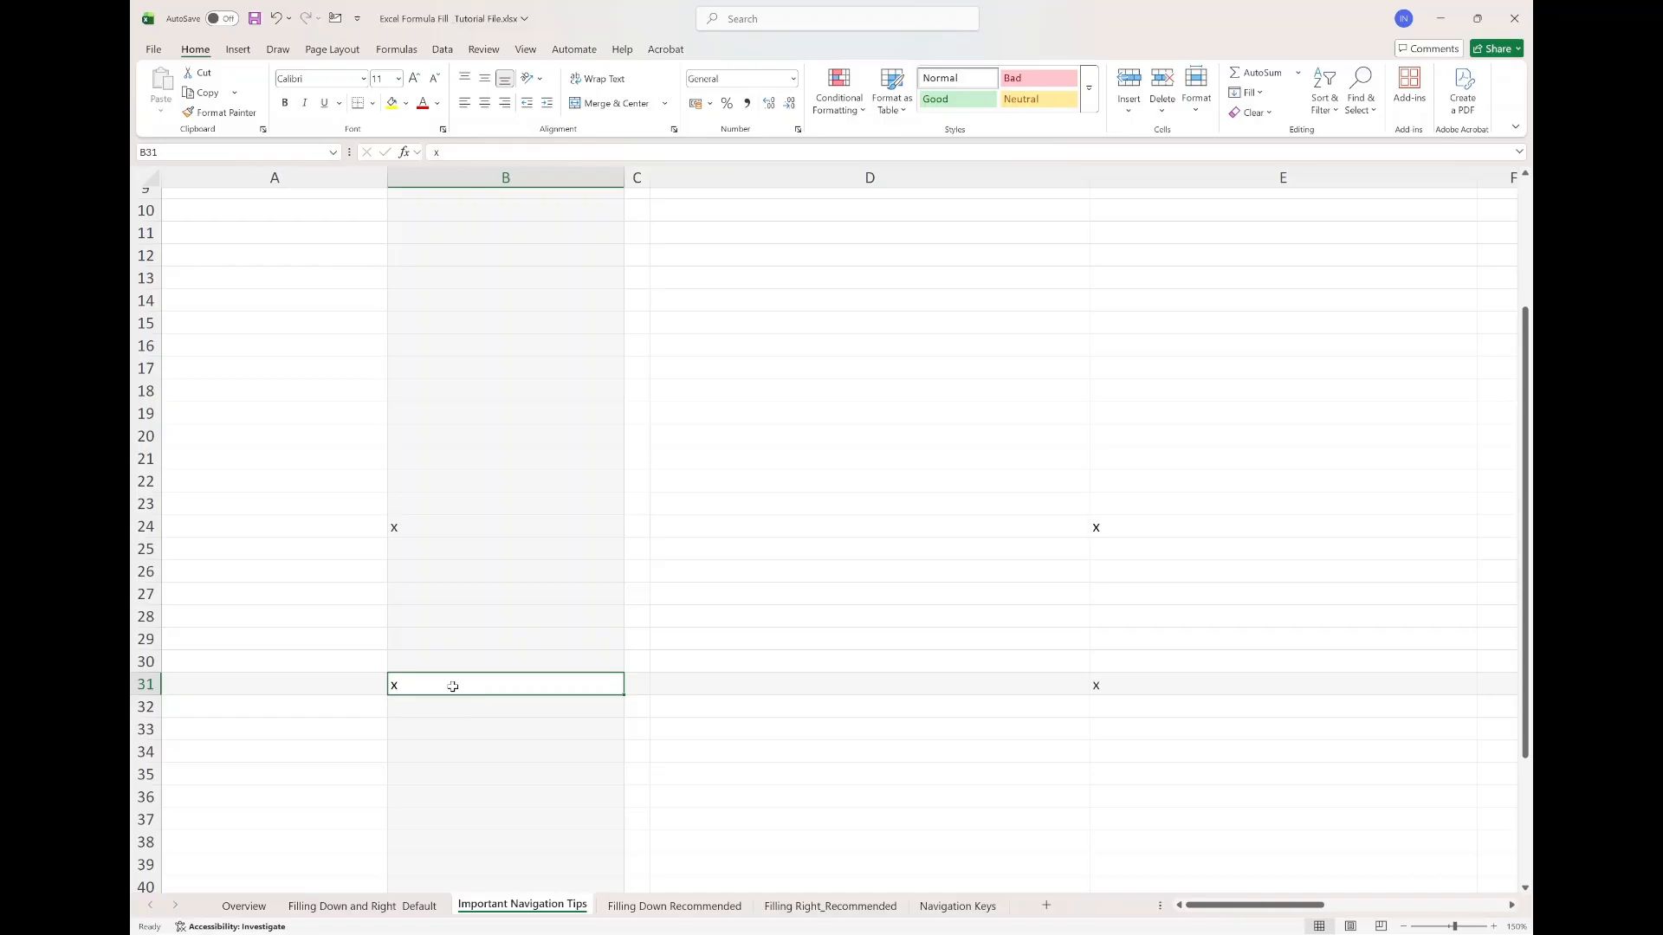
key("ctrl+Down")
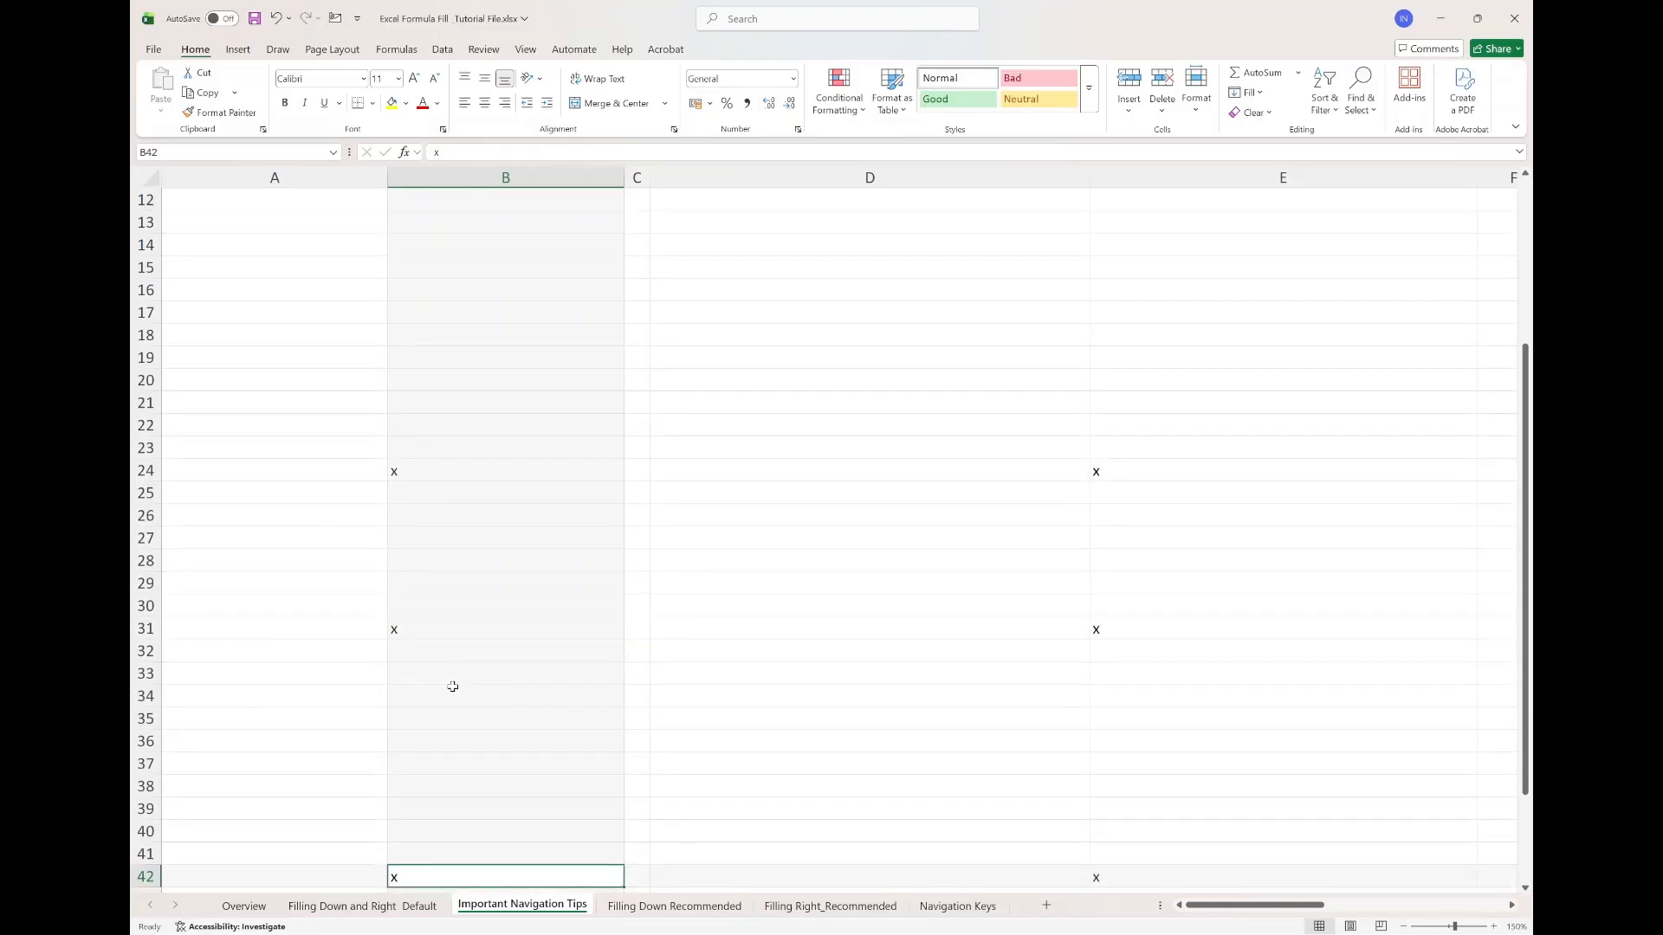
scroll(452, 685, "down", 5)
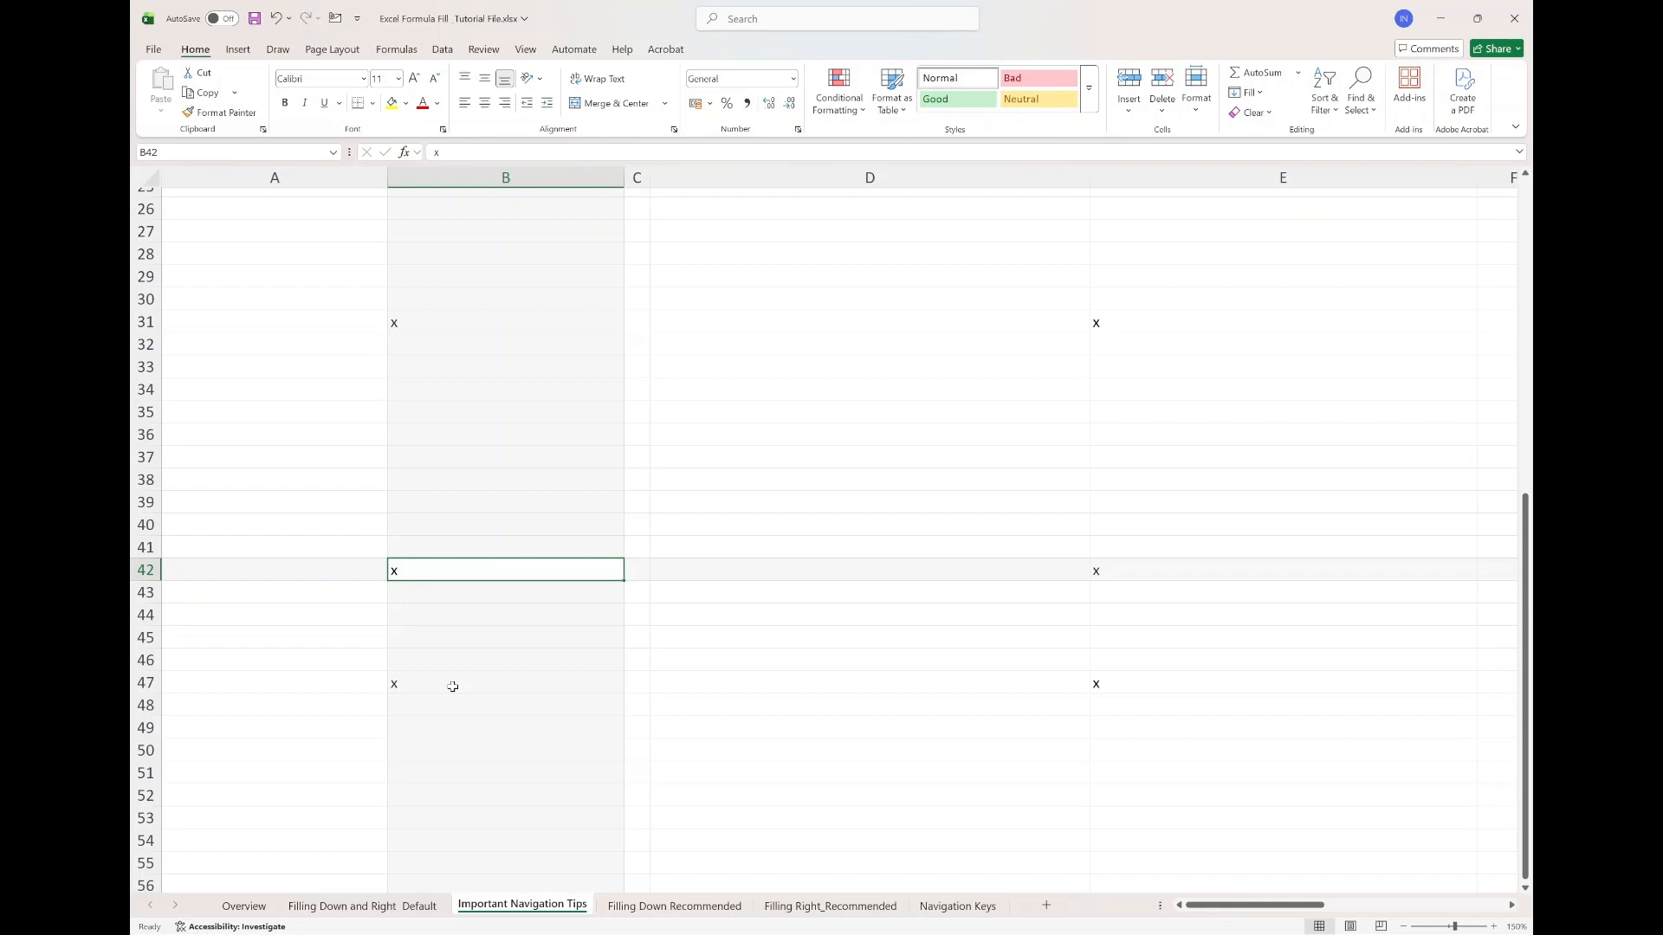
left_click(452, 686)
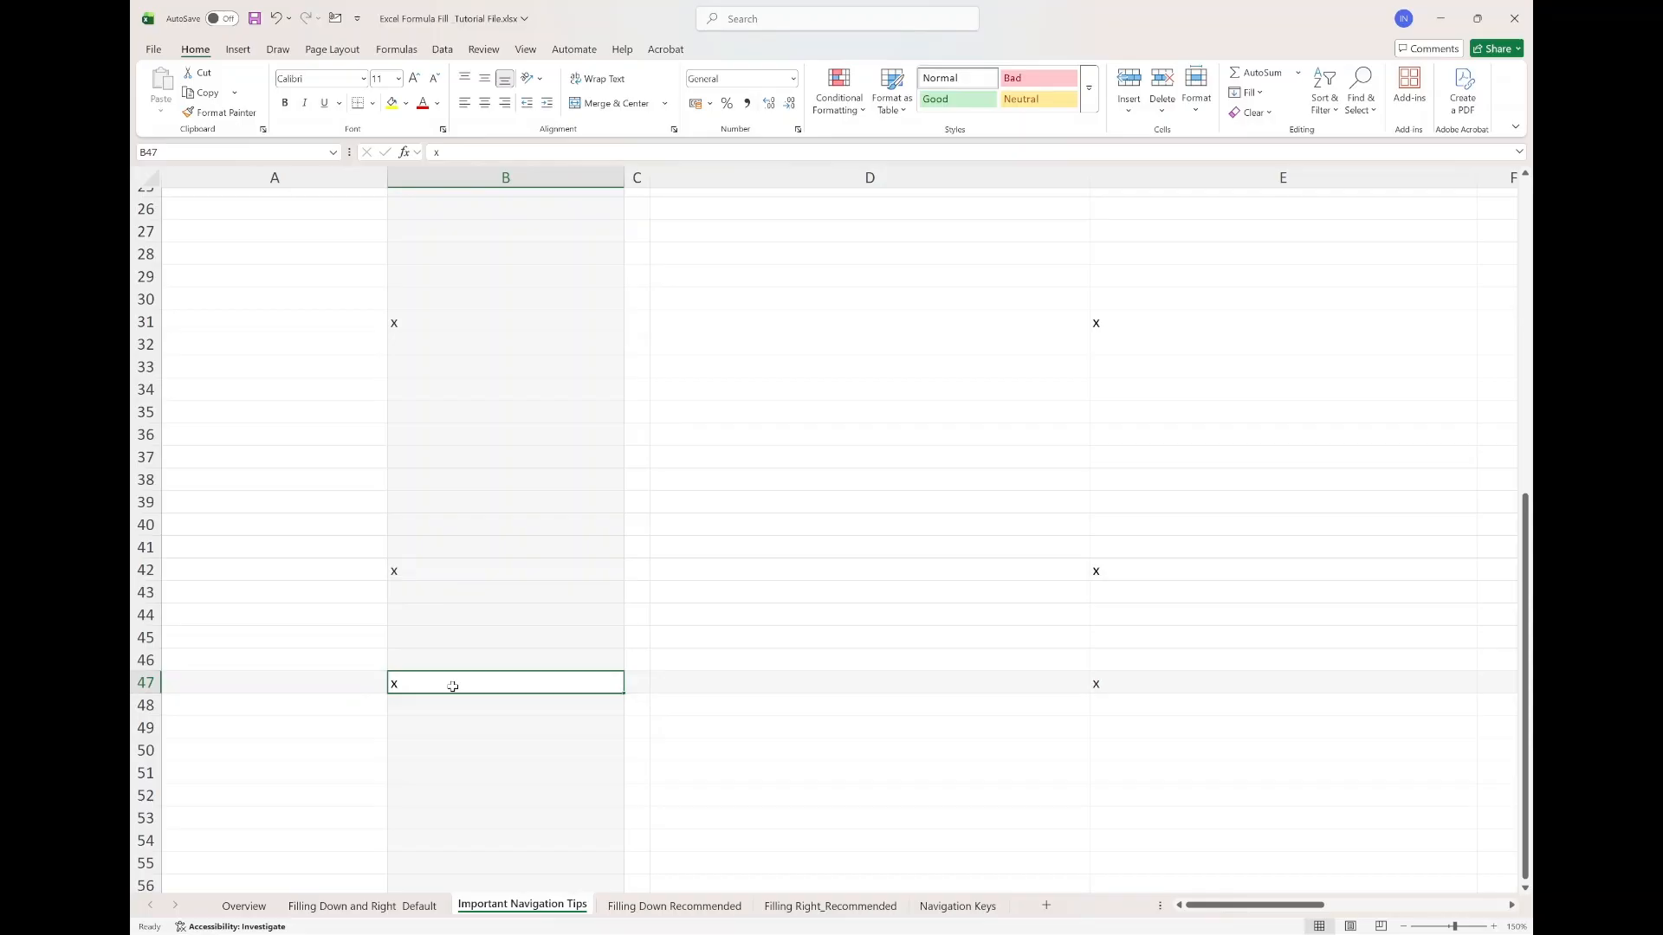
Jump from B47 to the last row of column B, then back up through the marked cells to B1
key("ctrl+Down")
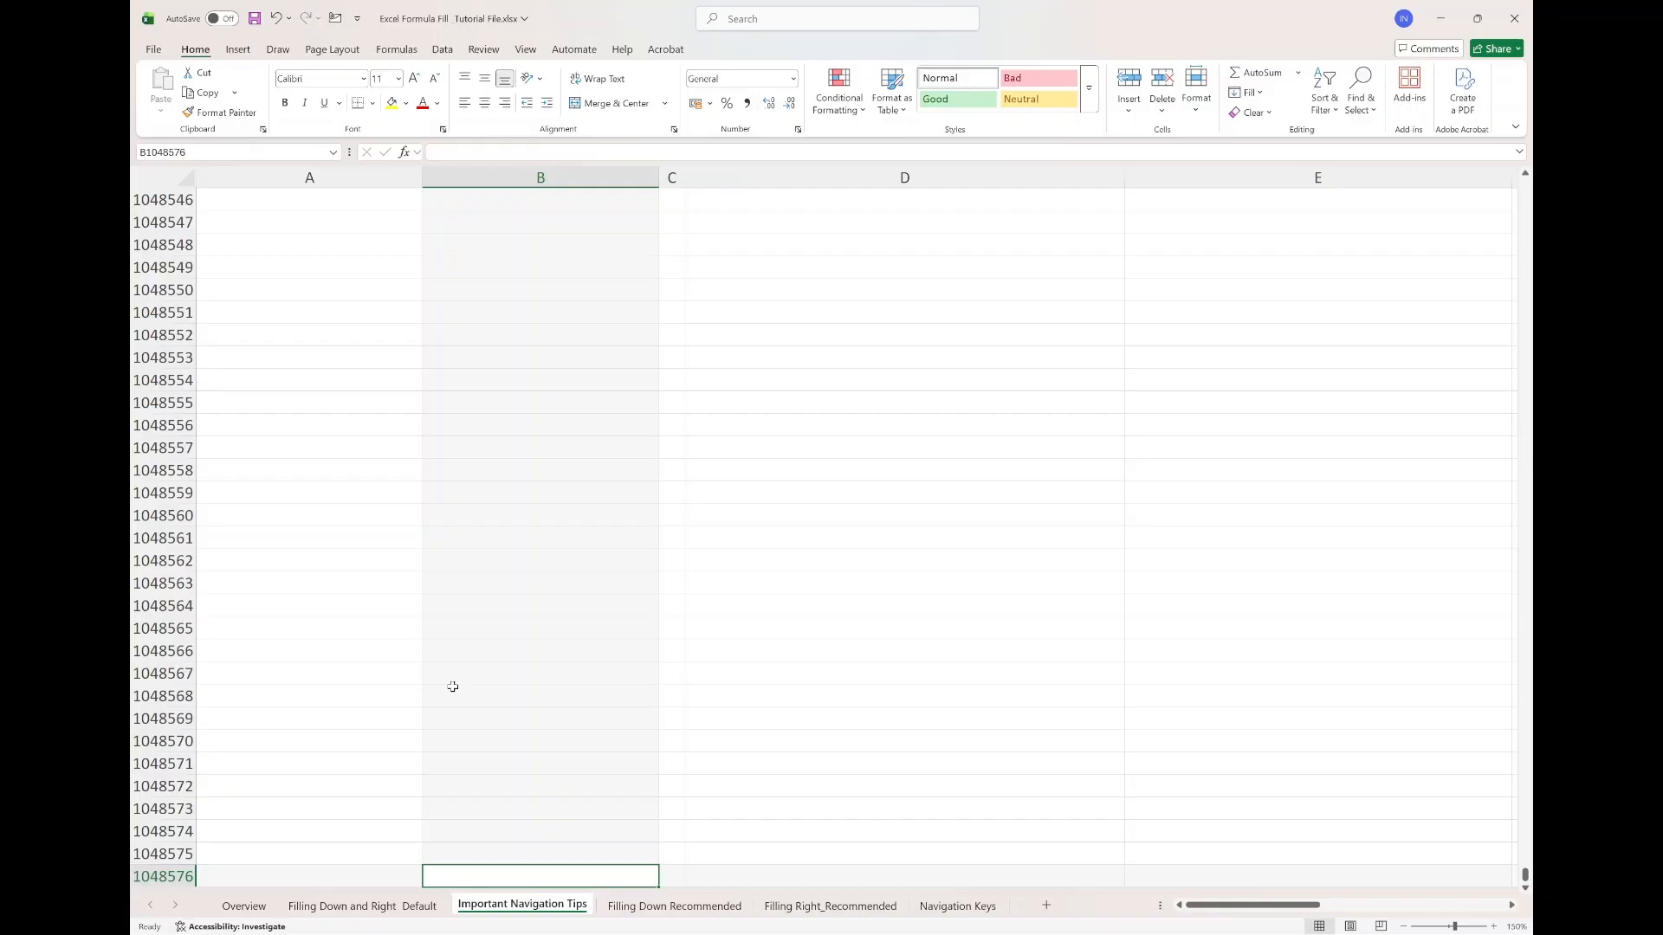
key("ctrl+Up")
key("ctrl+Up")
key("ctrl+Up")
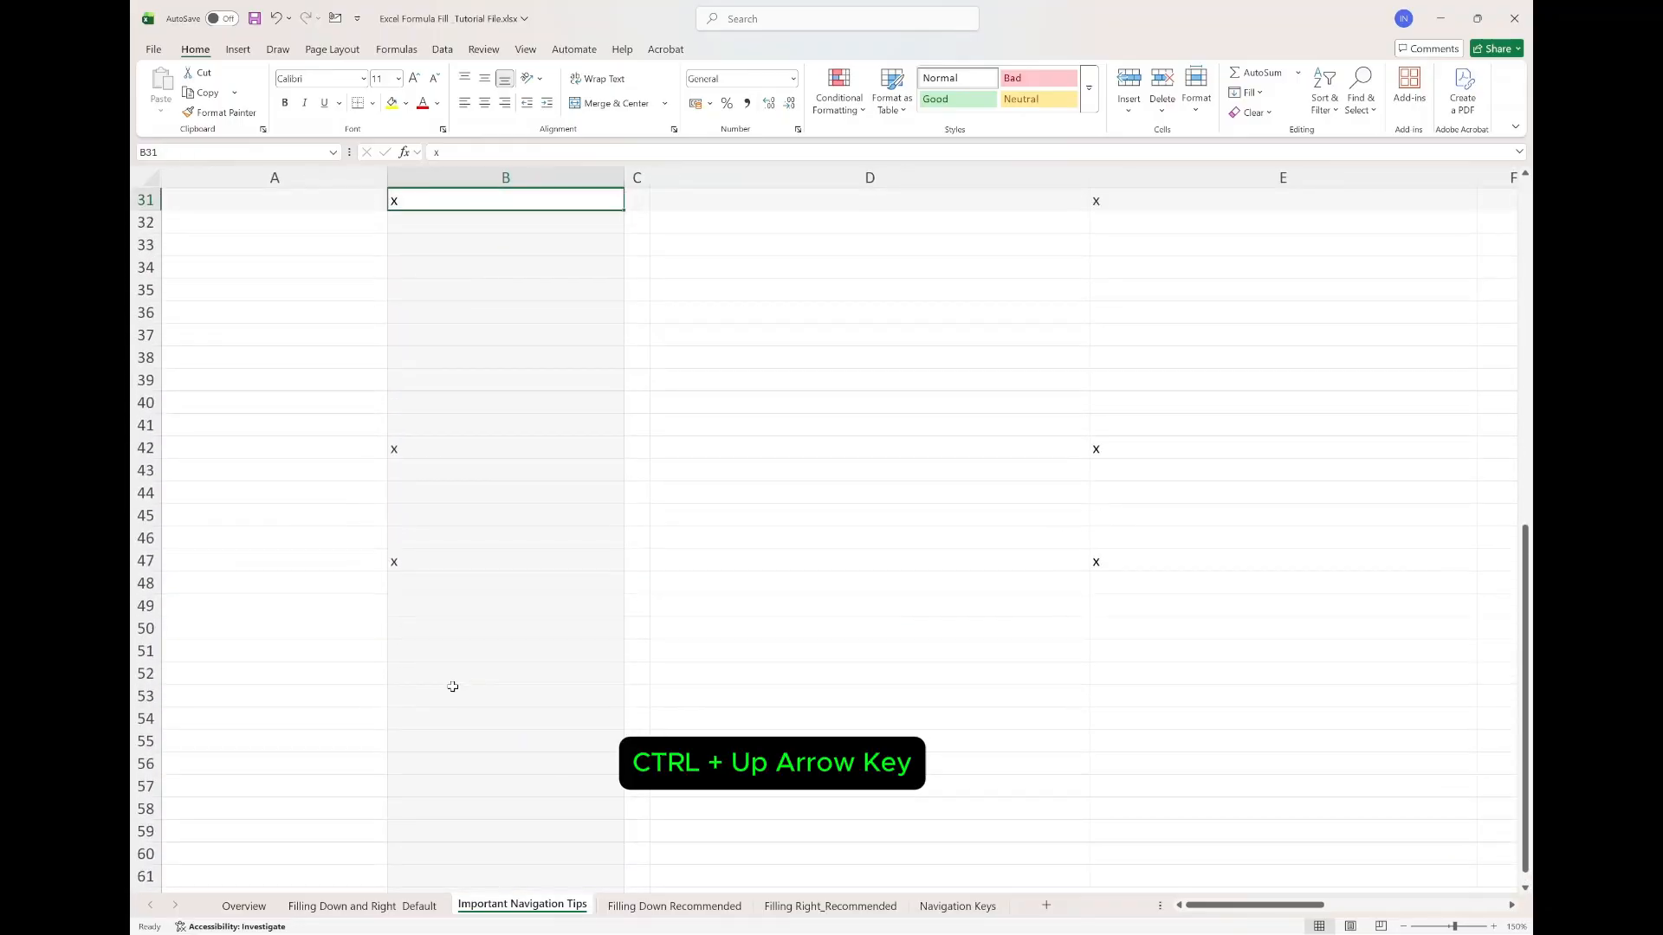
key("ctrl+Up")
key("ctrl+Up")
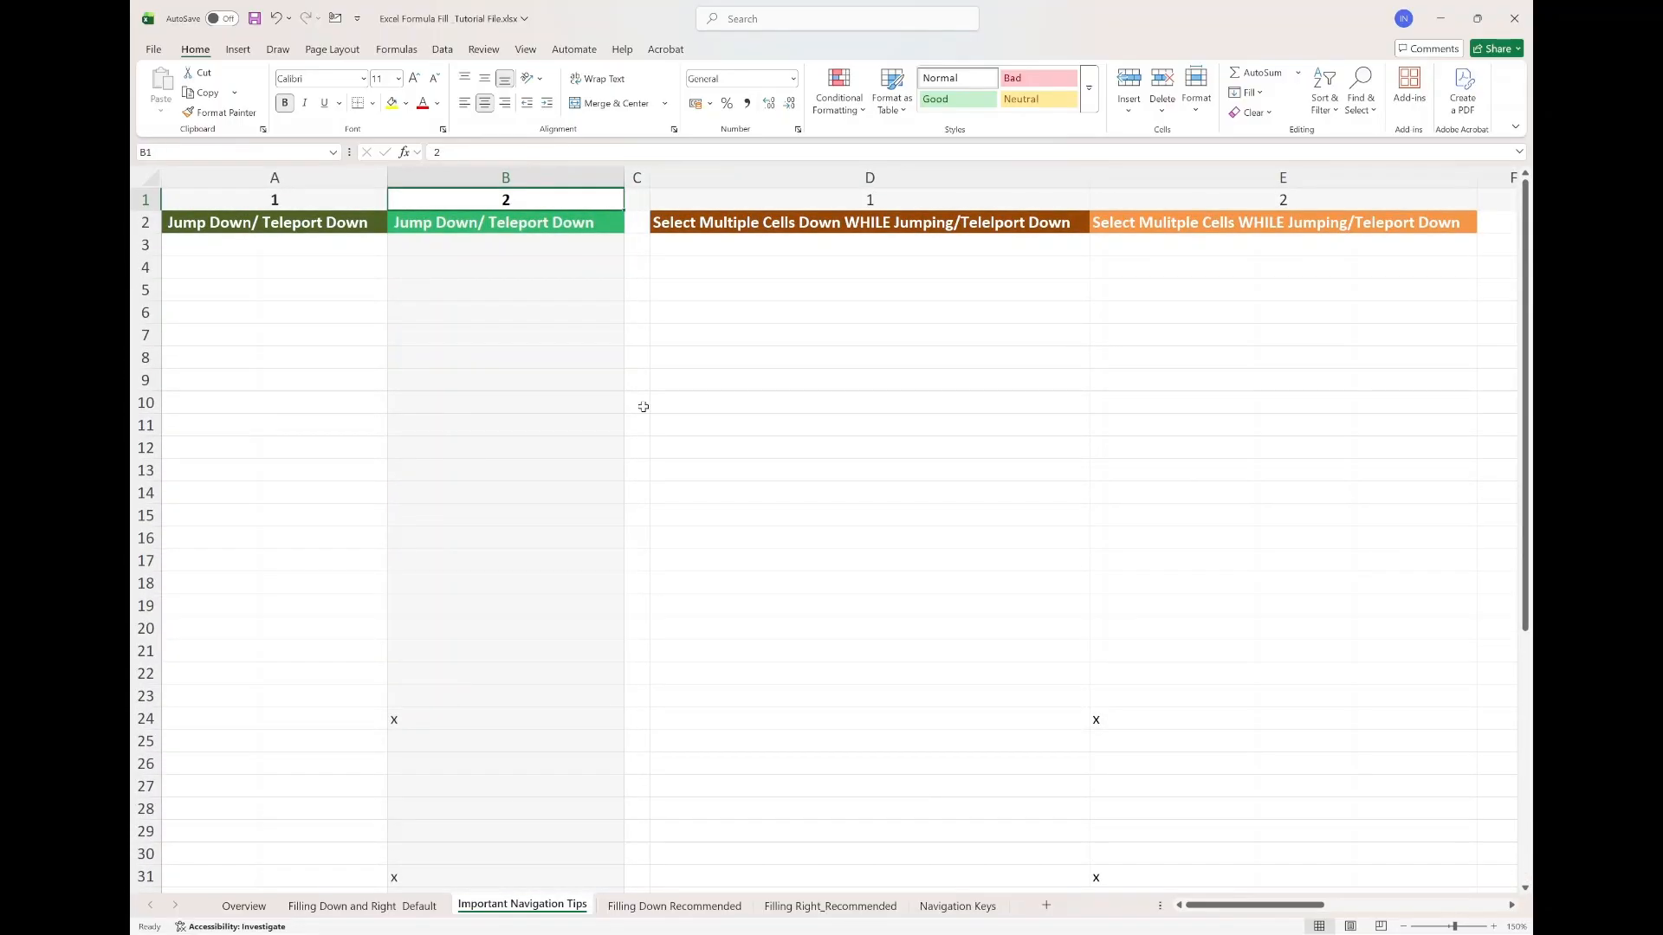
Select D3:D23 by extending the selection from D3 downward one cell at a time
left_click(775, 247)
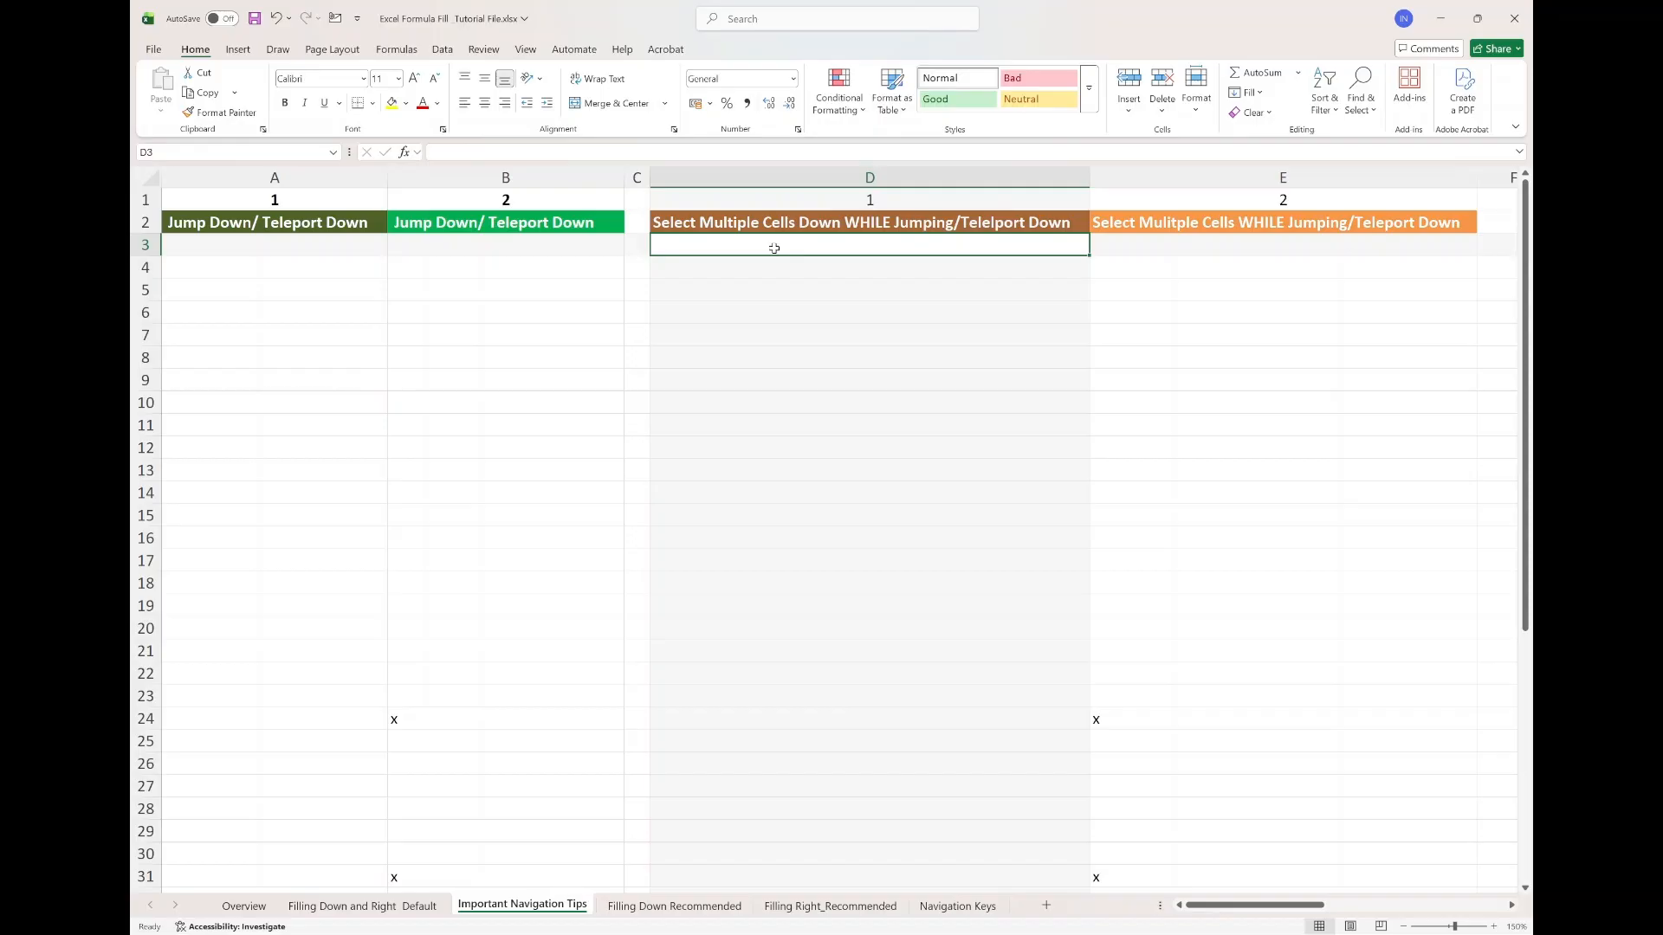
key("shift")
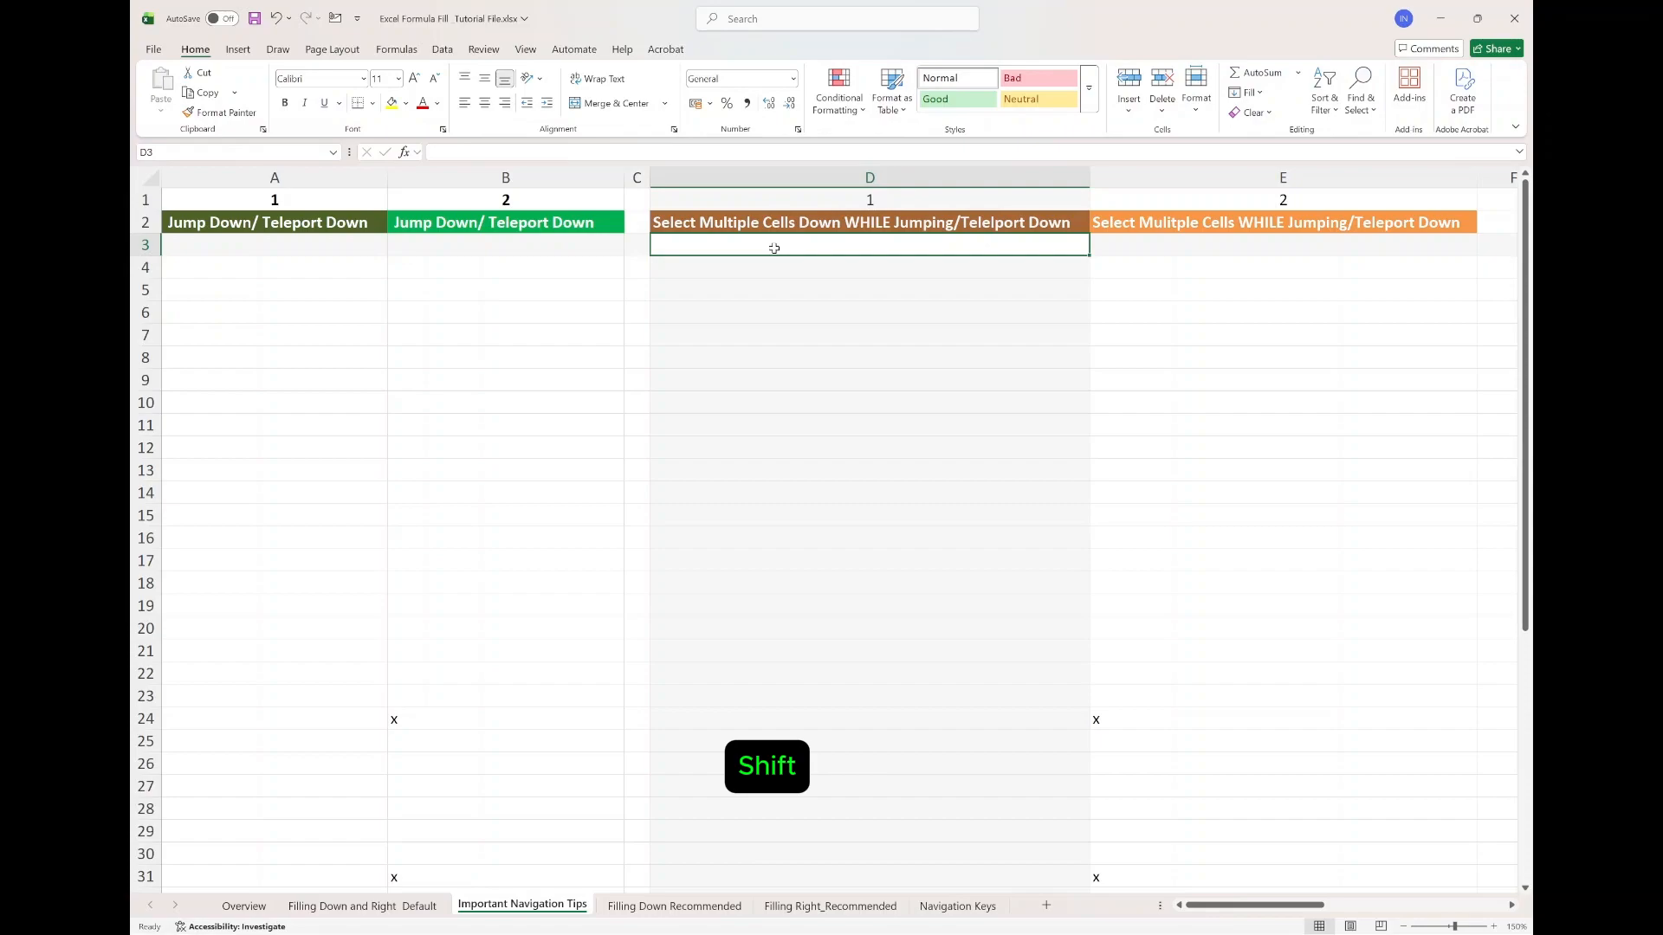
key("shift+Down")
key("shift+Down")
key("shift+Down")
key("shift+Down")
key("shift+Down")
key("shift+Down")
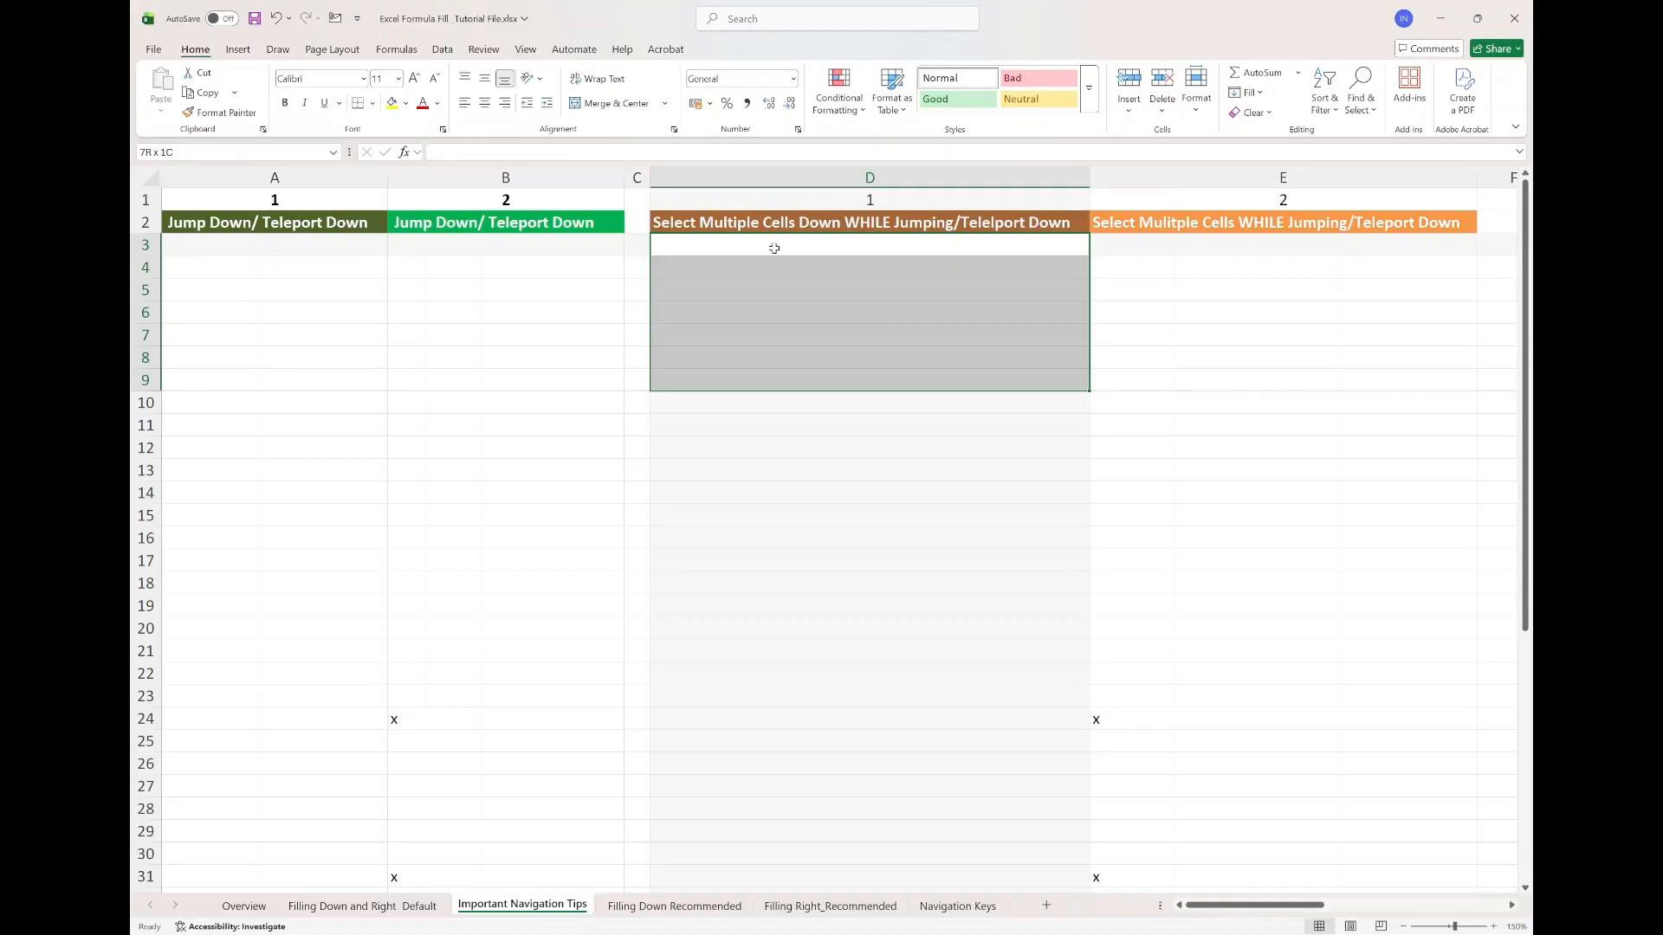
key("shift+Down")
key("shift+Down")
key("shift+Down")
key("shift+Down")
key("shift+Down")
key("shift+Down")
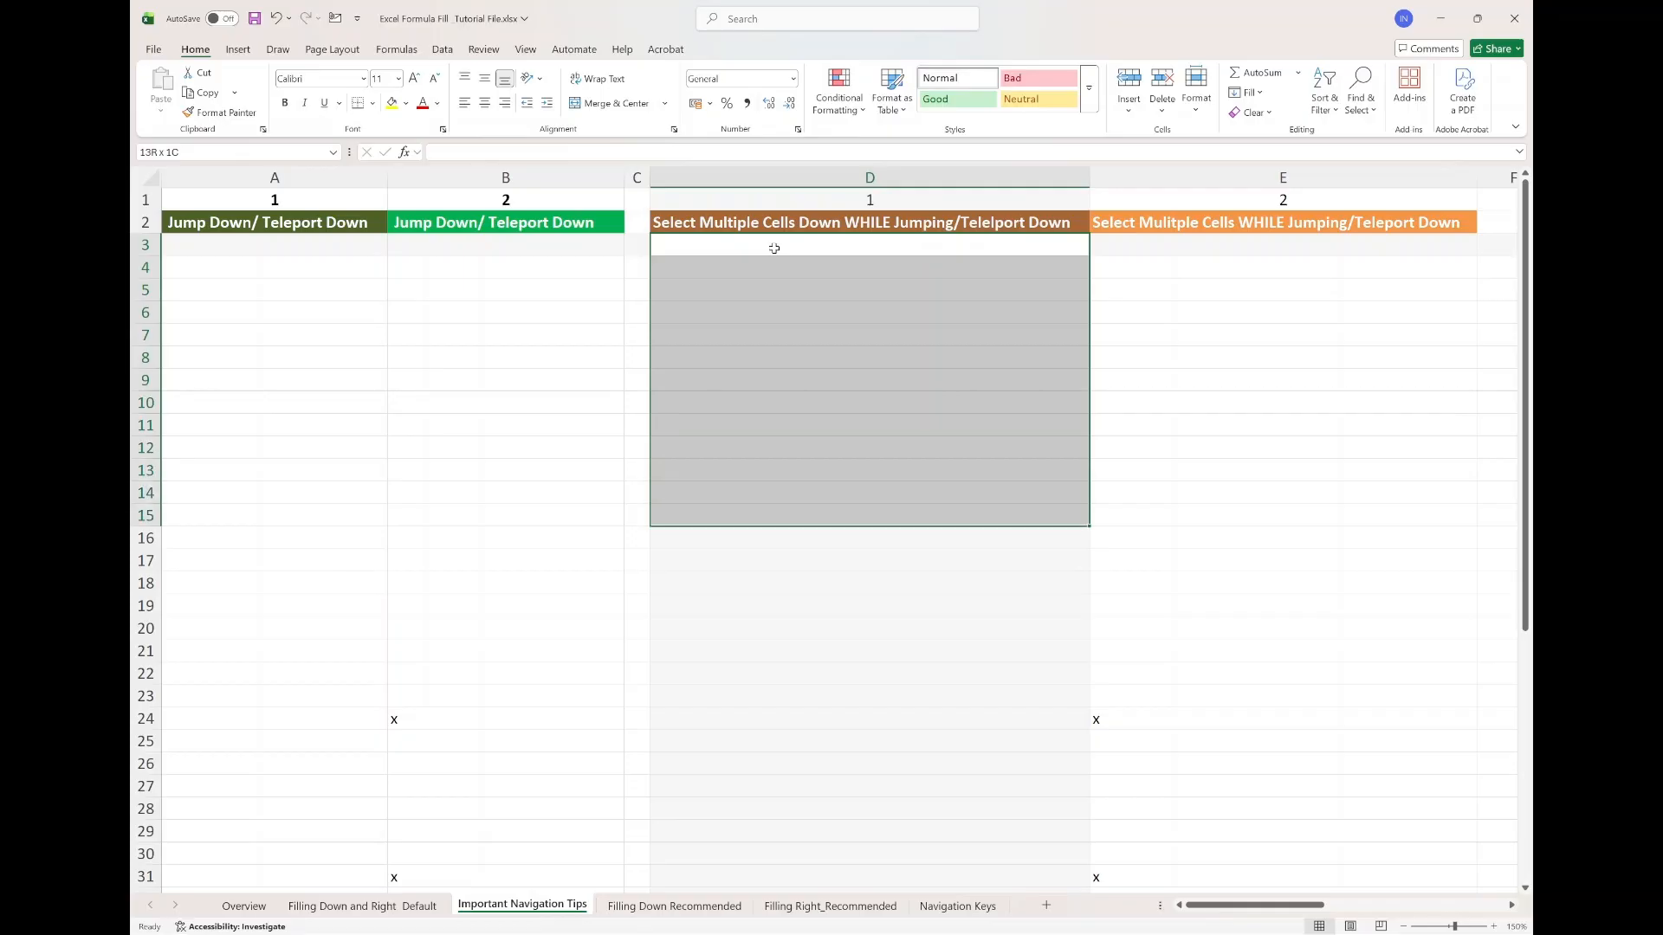
key("shift+Down")
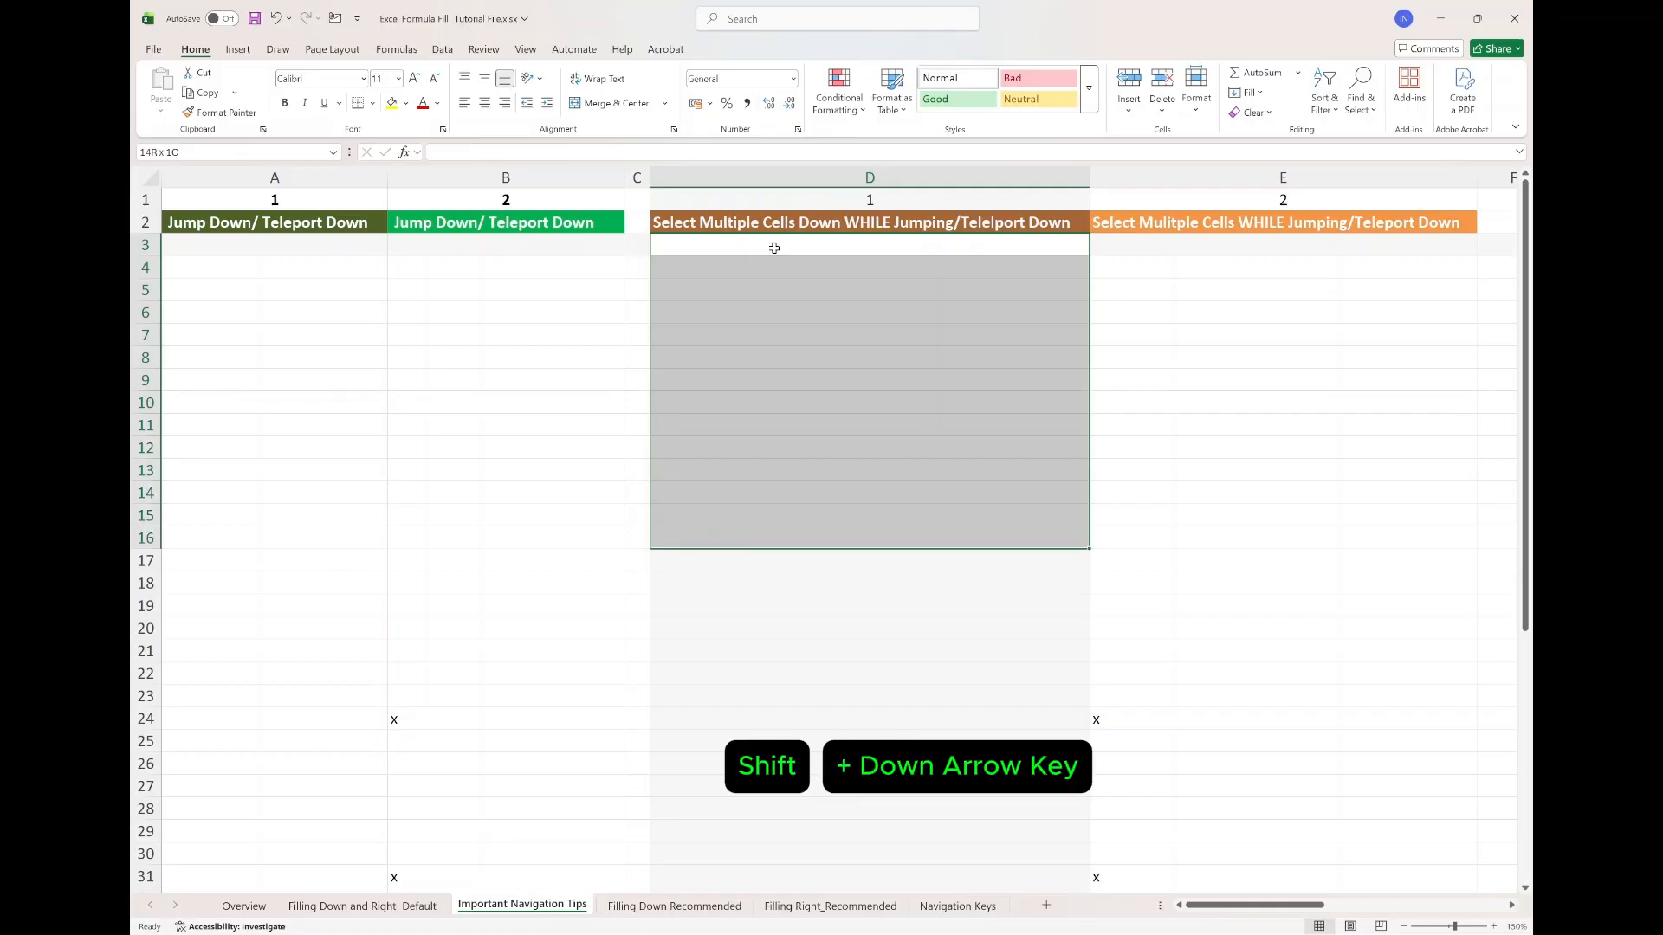
key("shift+Down")
key("shift+Down")
key("shift+Down")
key("shift+Down")
key("shift+Down")
key("shift+Down")
key("shift+Down")
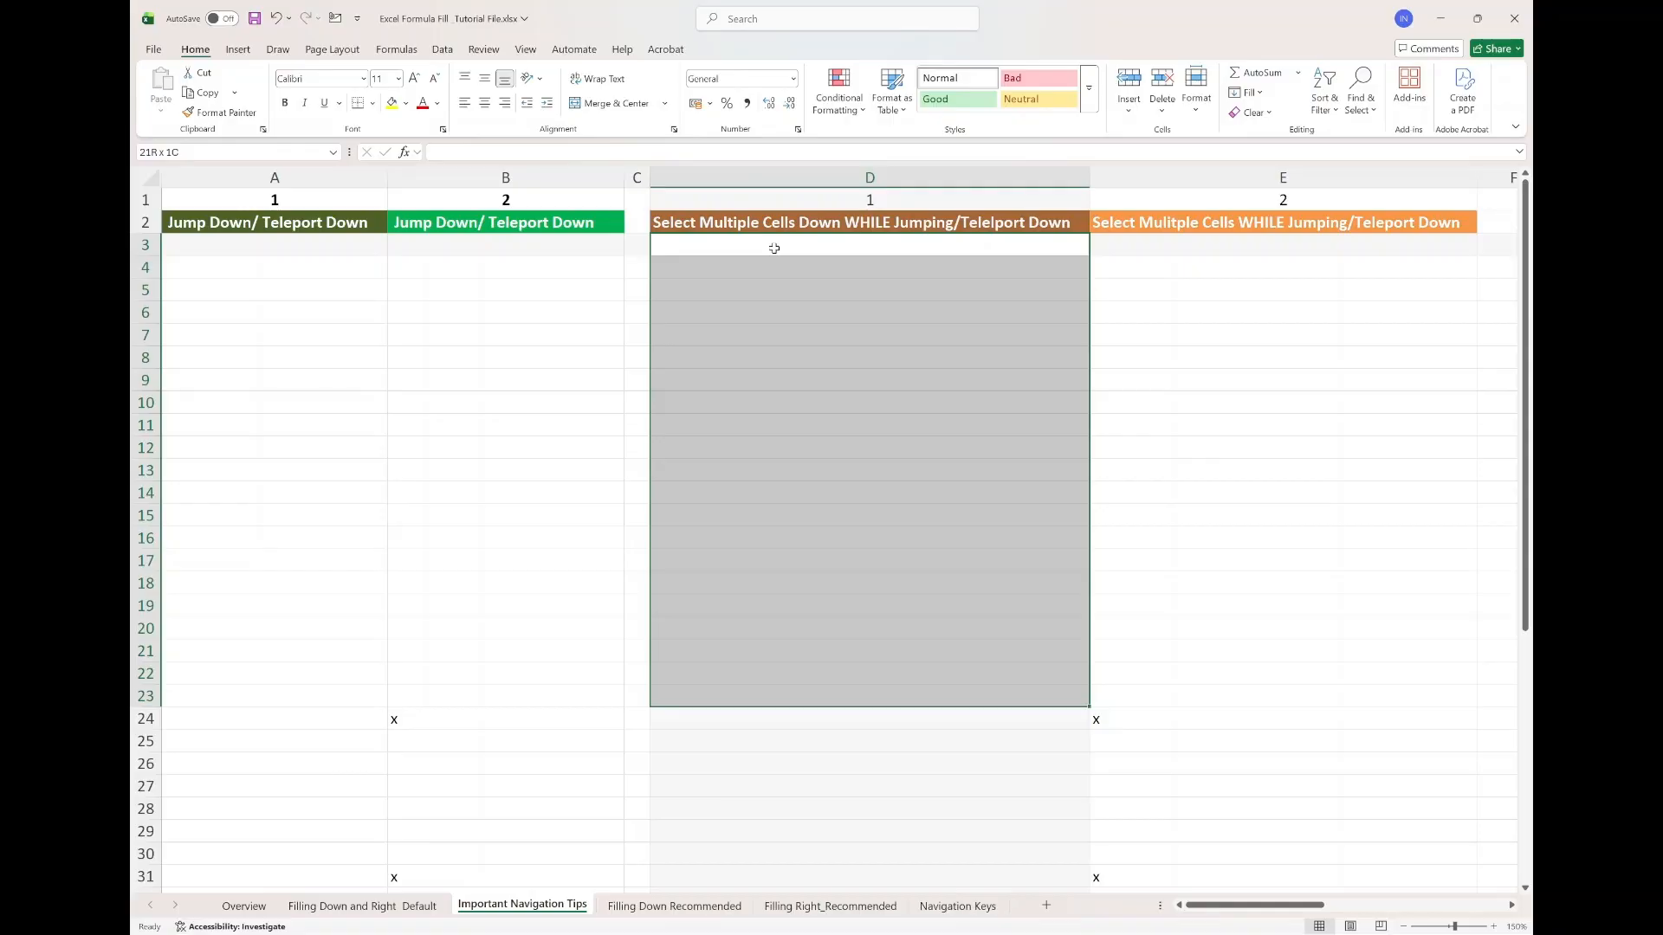
Select column D from D3 to the last row in one jump, then return to its header in D2
left_click(774, 249)
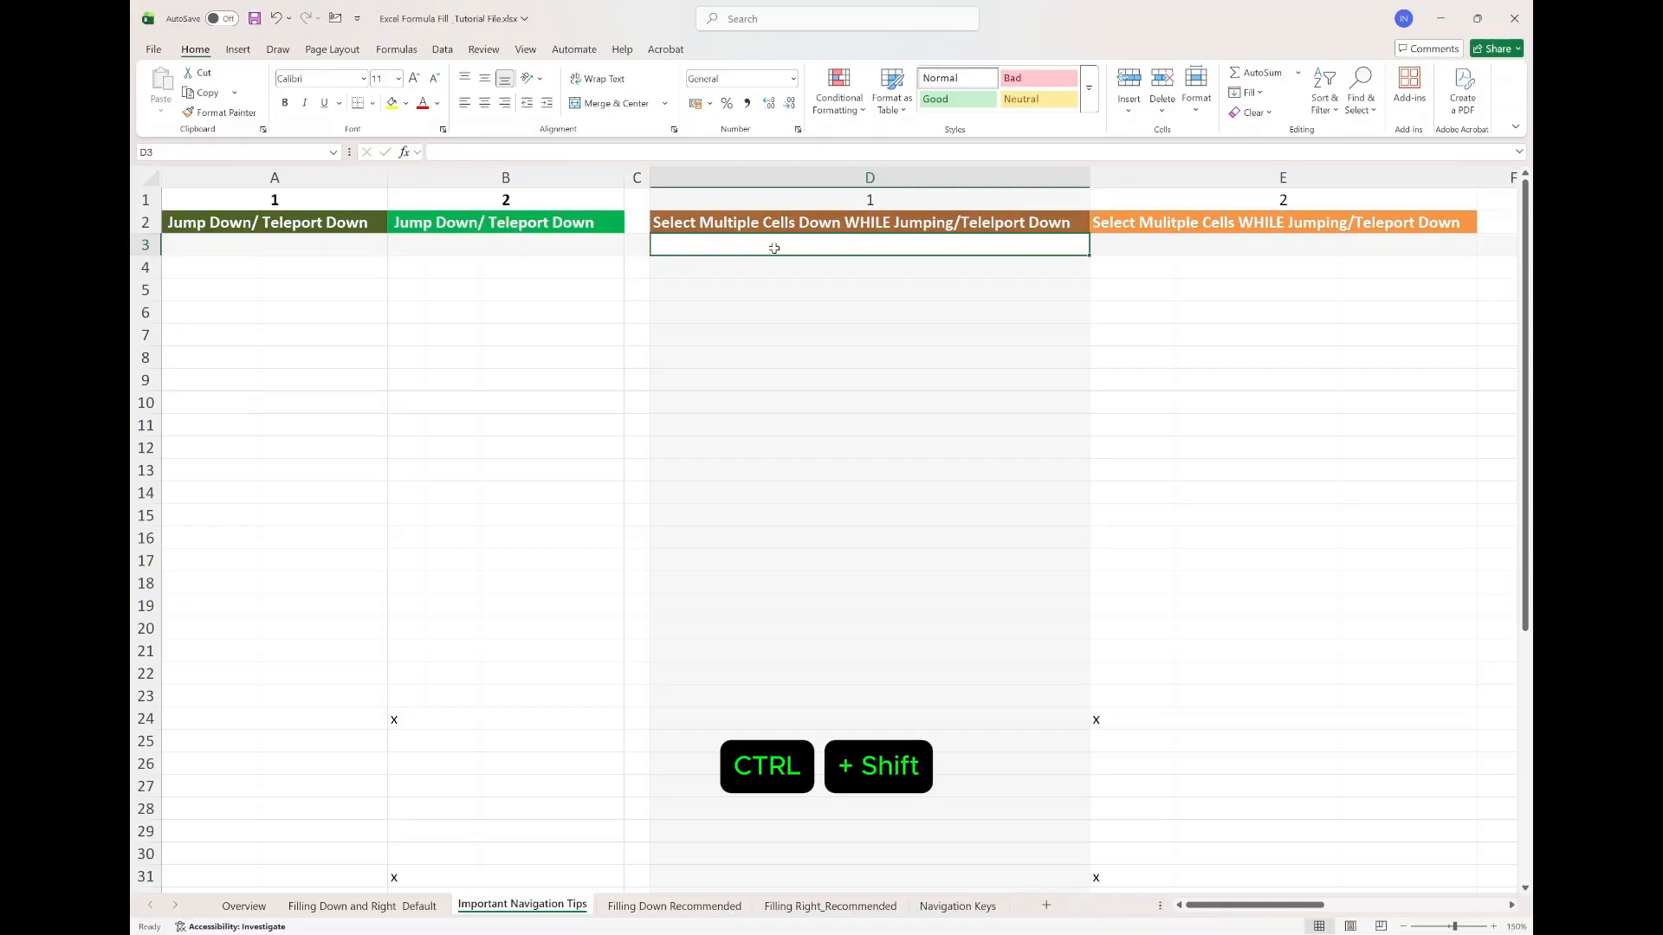
key("ctrl+shift+Down")
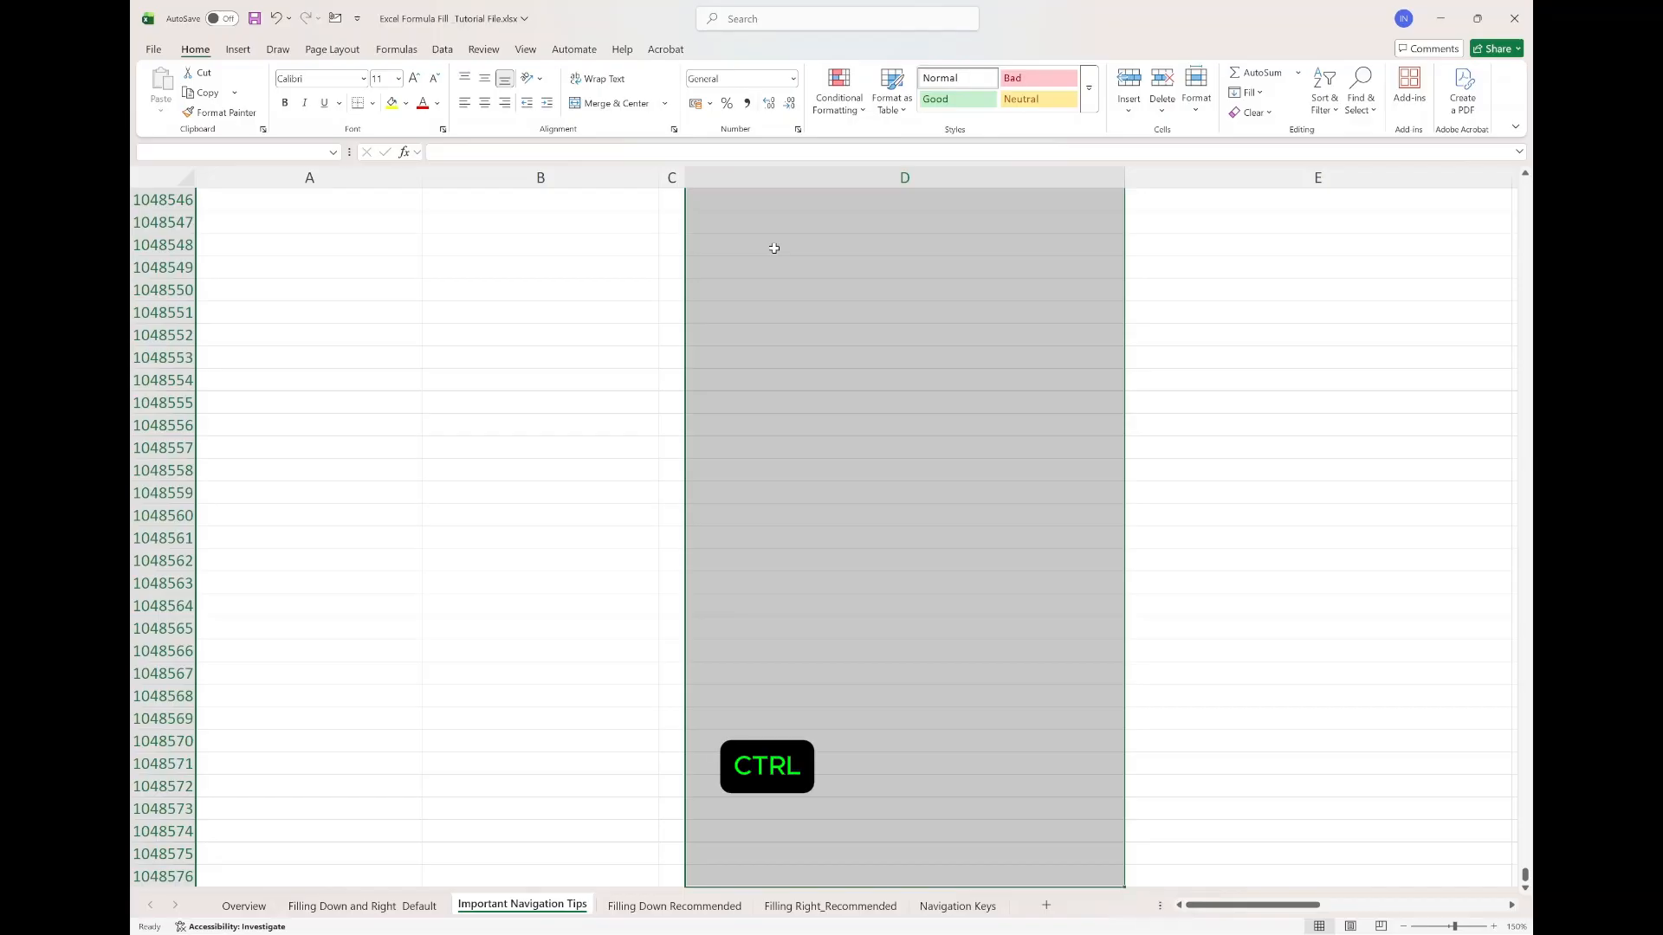
key("ctrl+Up")
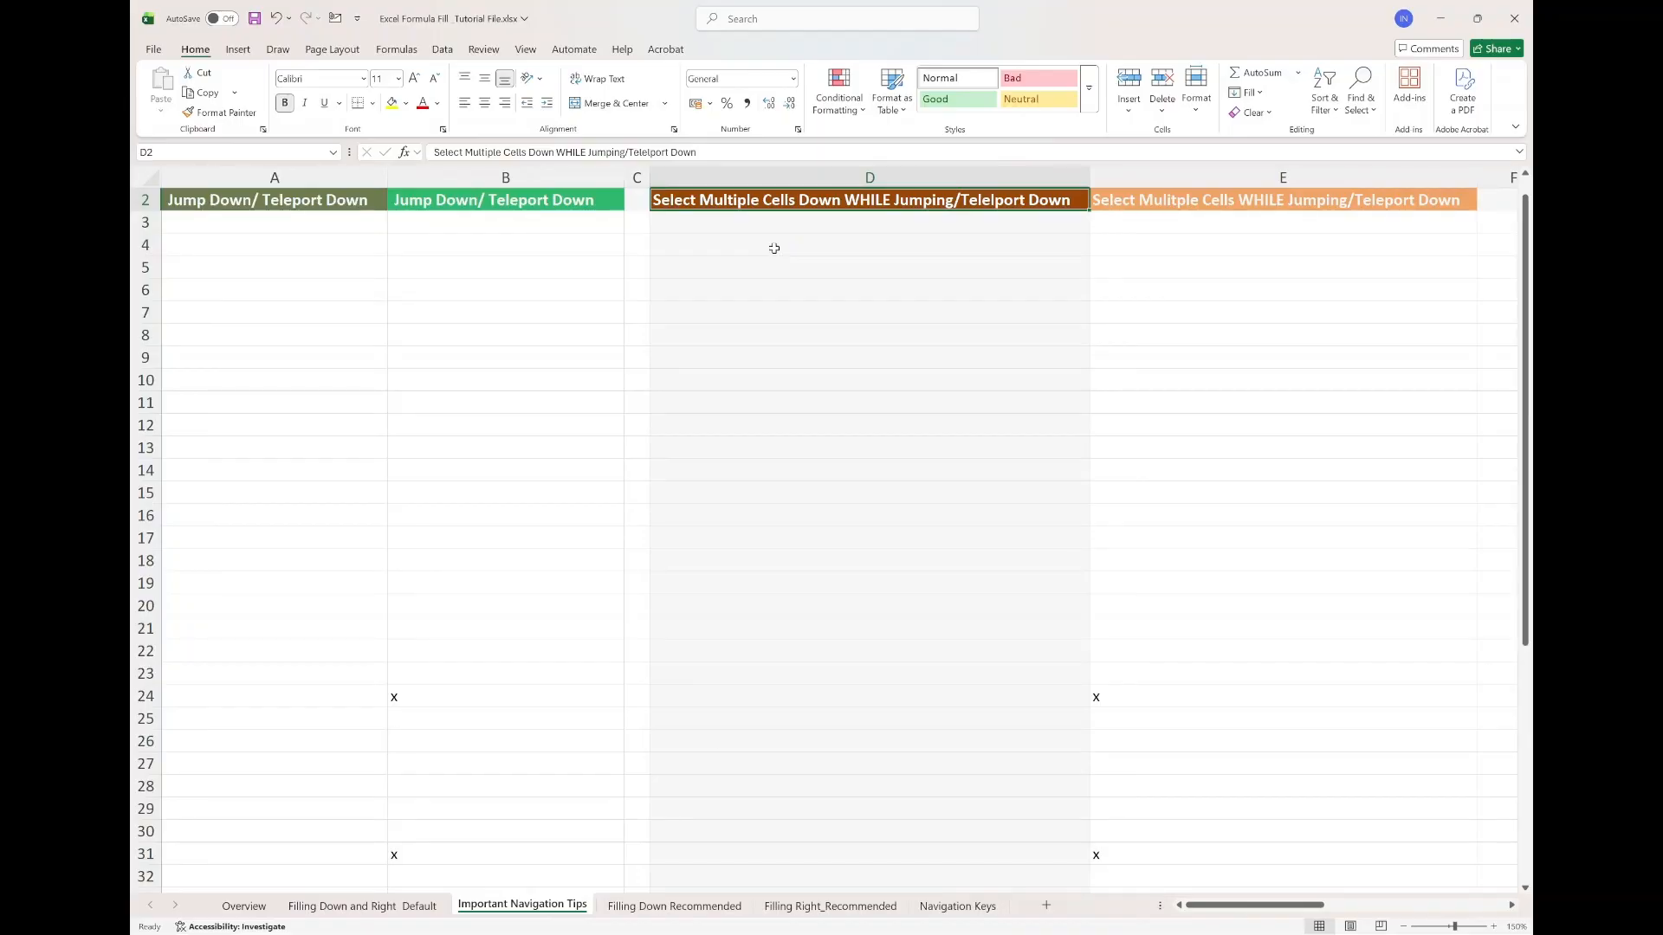
Starting at E3, extend the selection down through the marked cells E24 and E31 to the last row, then return to the active cell
scroll(774, 248, "right", 3)
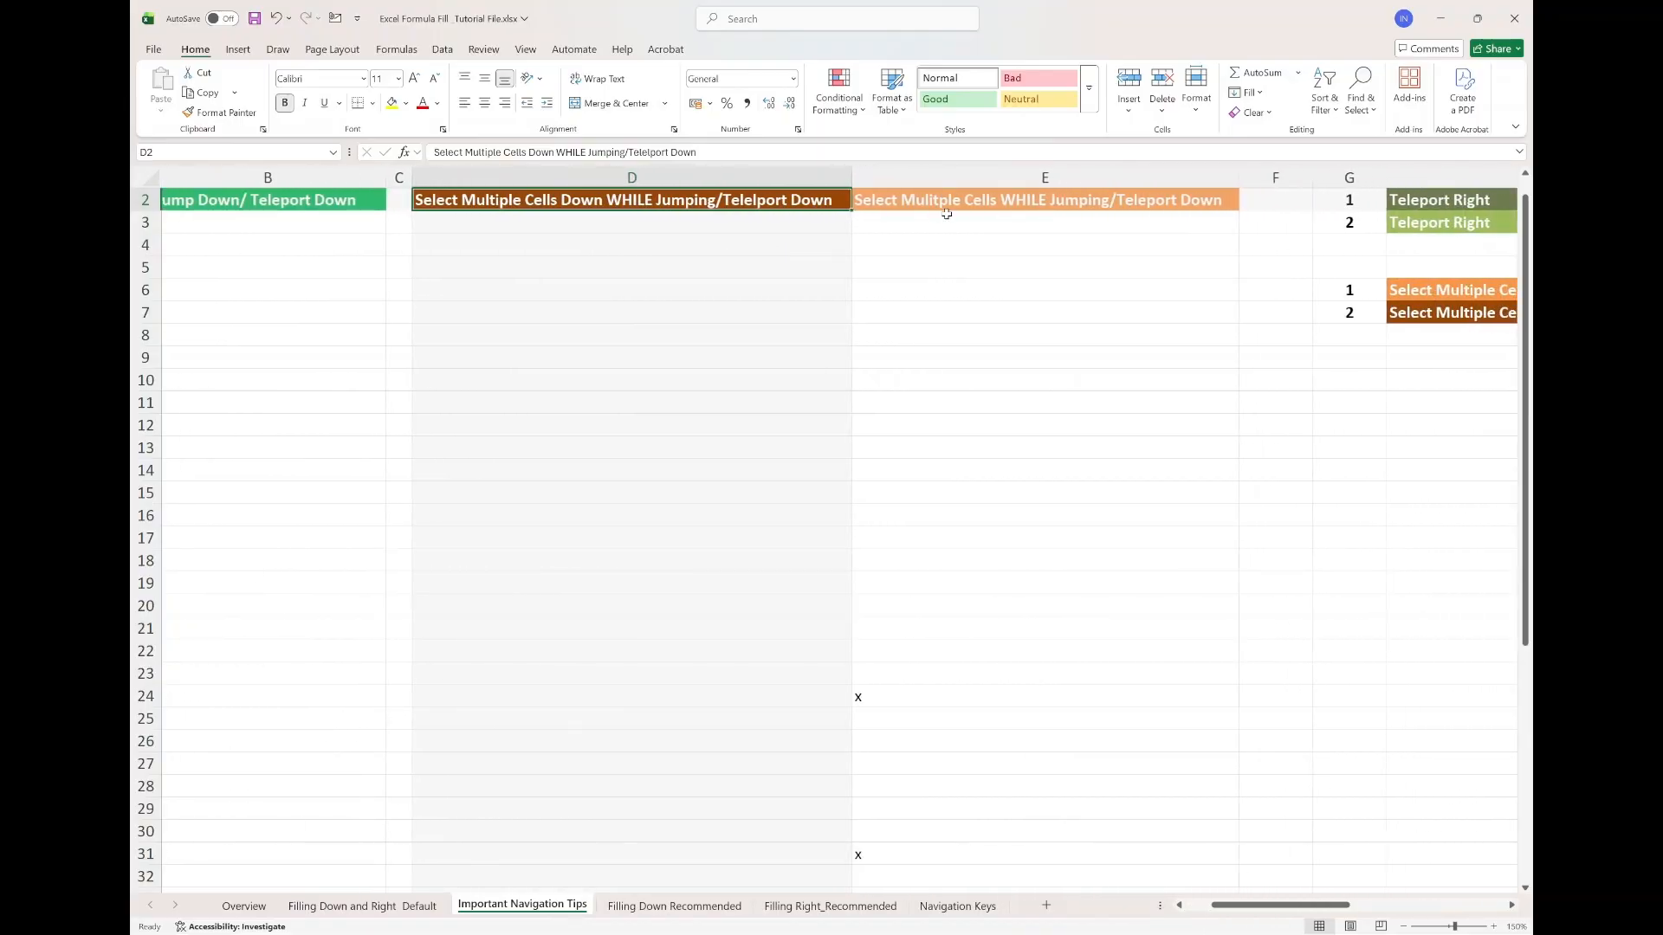
left_click(947, 220)
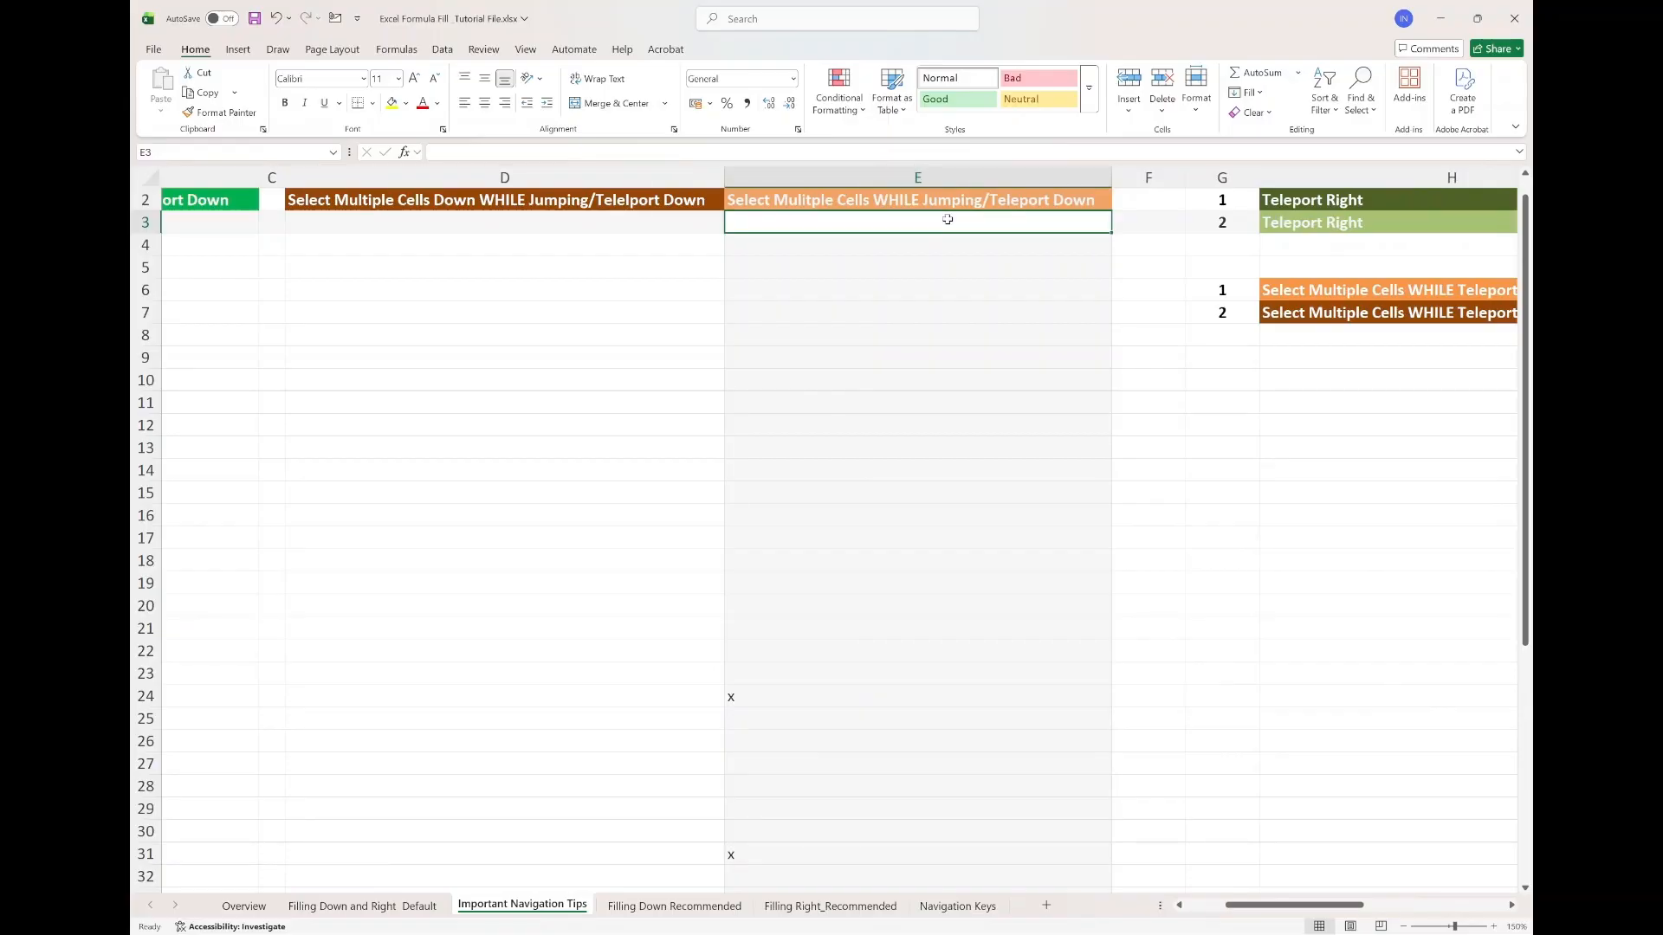
key("ctrl")
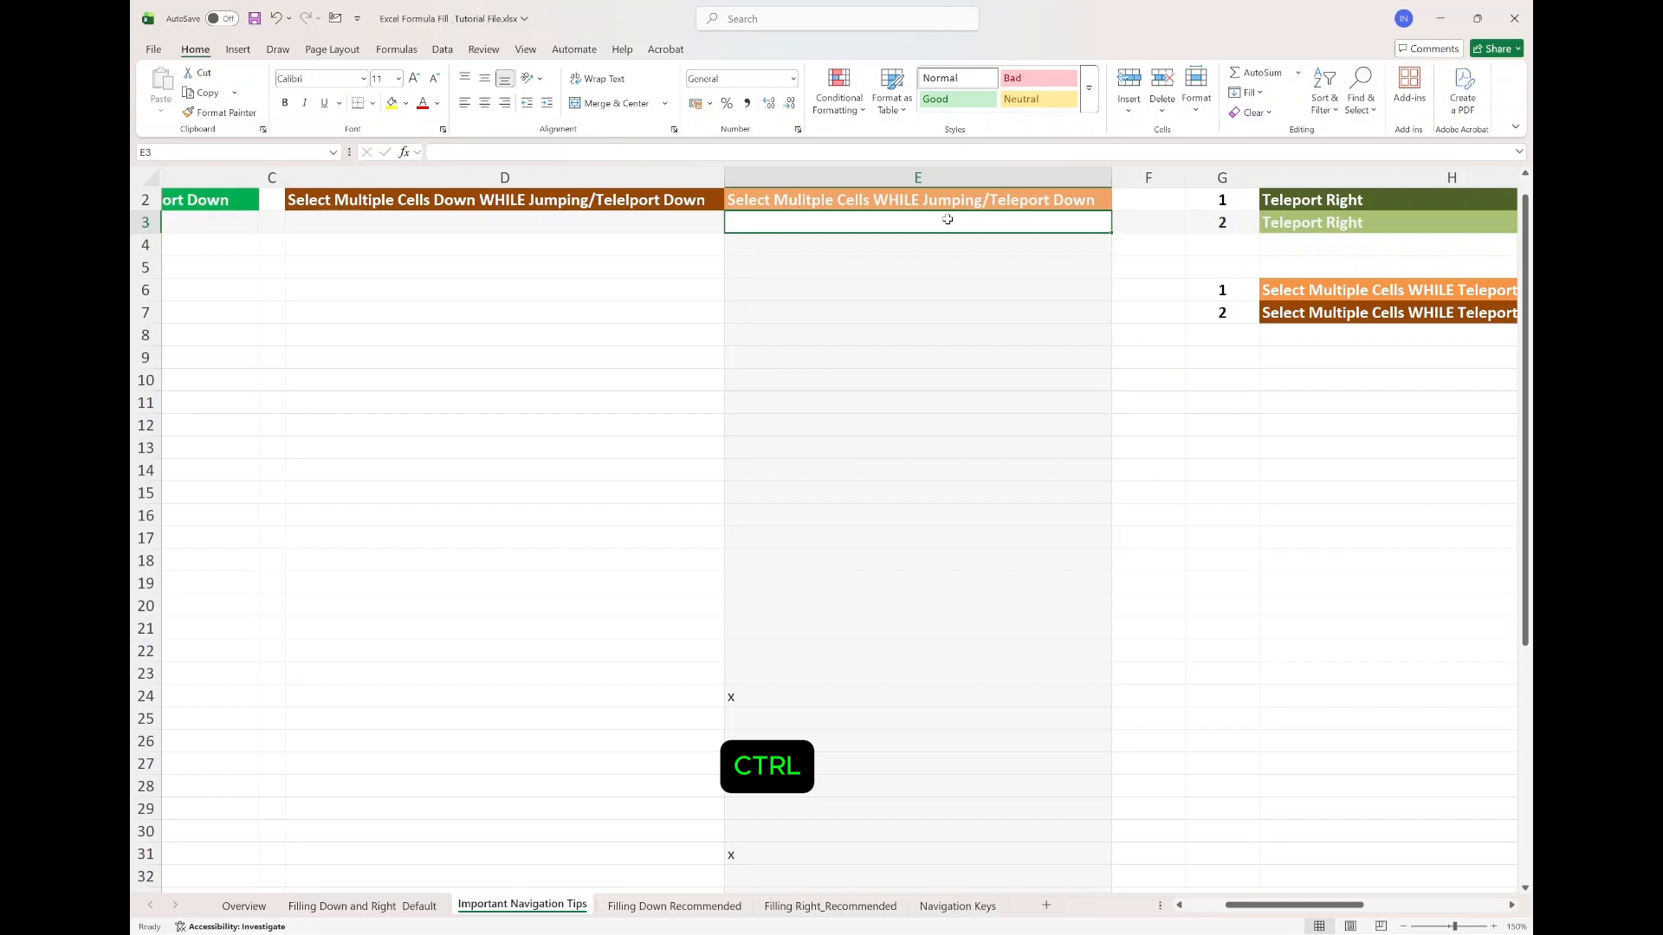
key("shift")
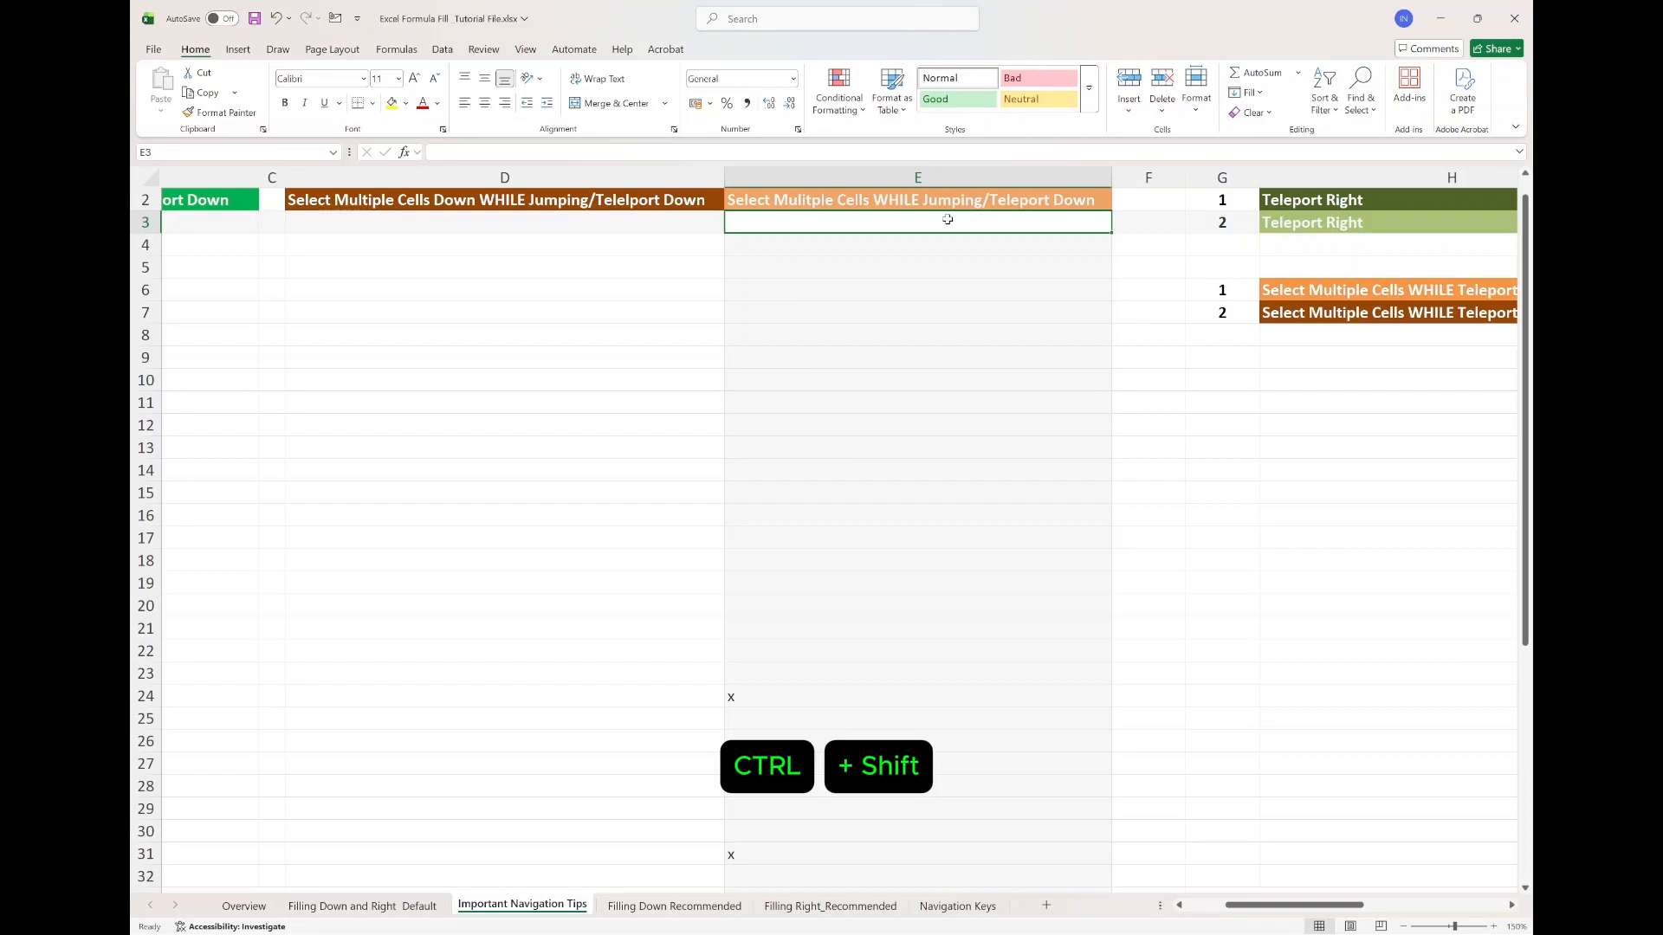
key("ctrl+shift+Down")
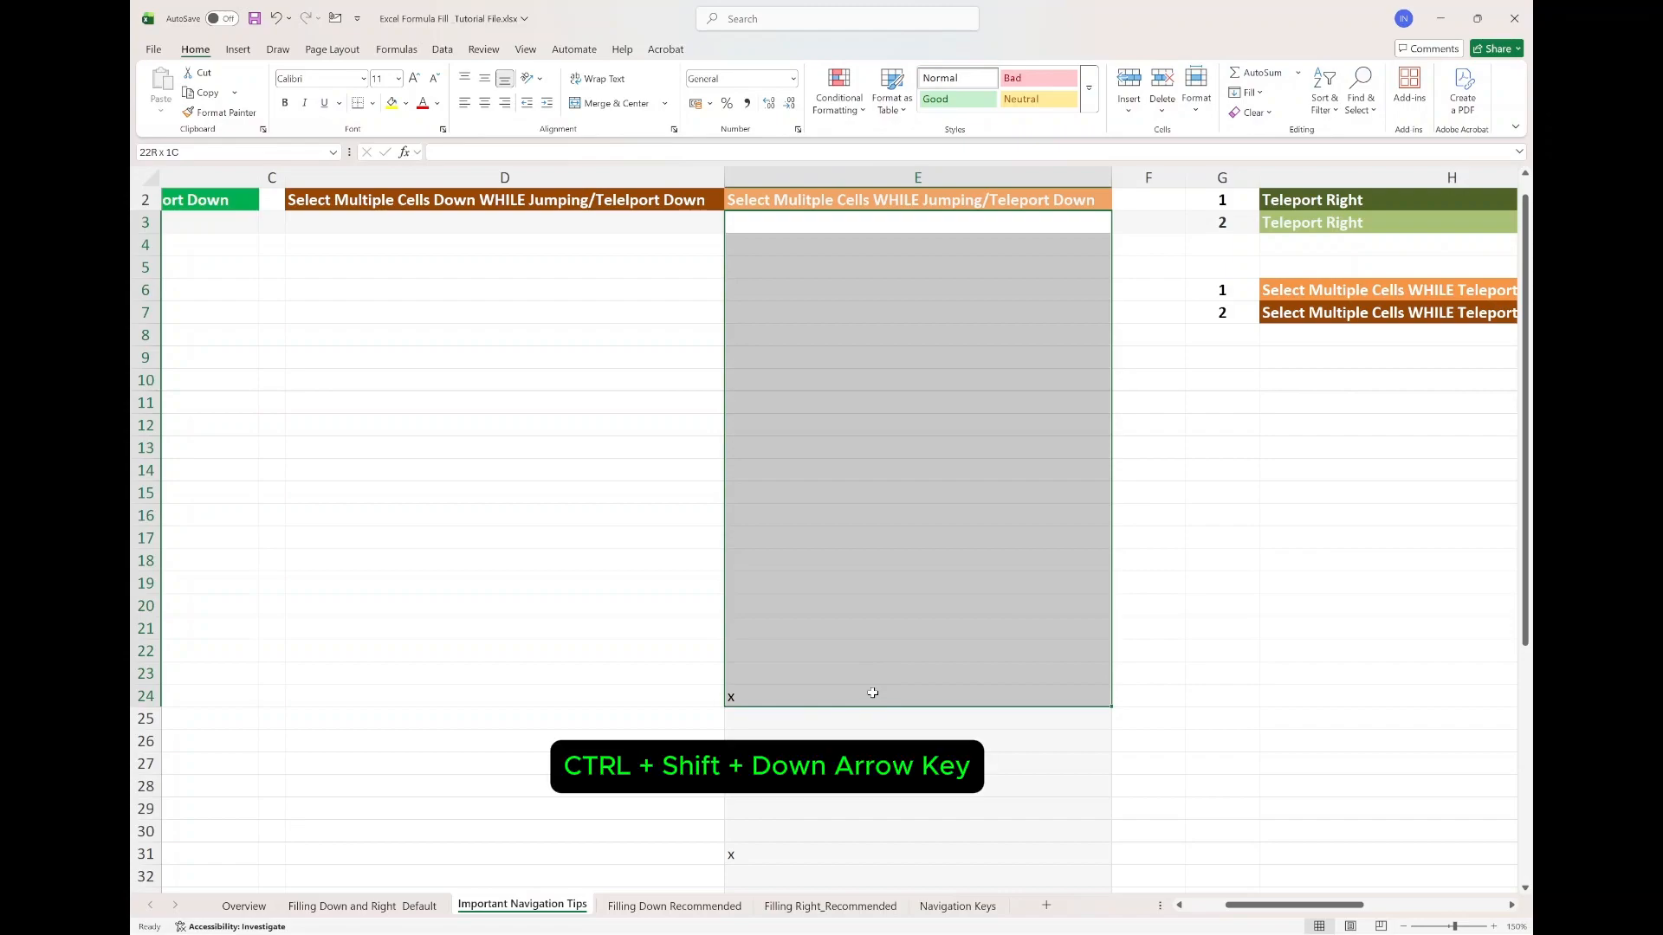
key("ctrl+shift+Down")
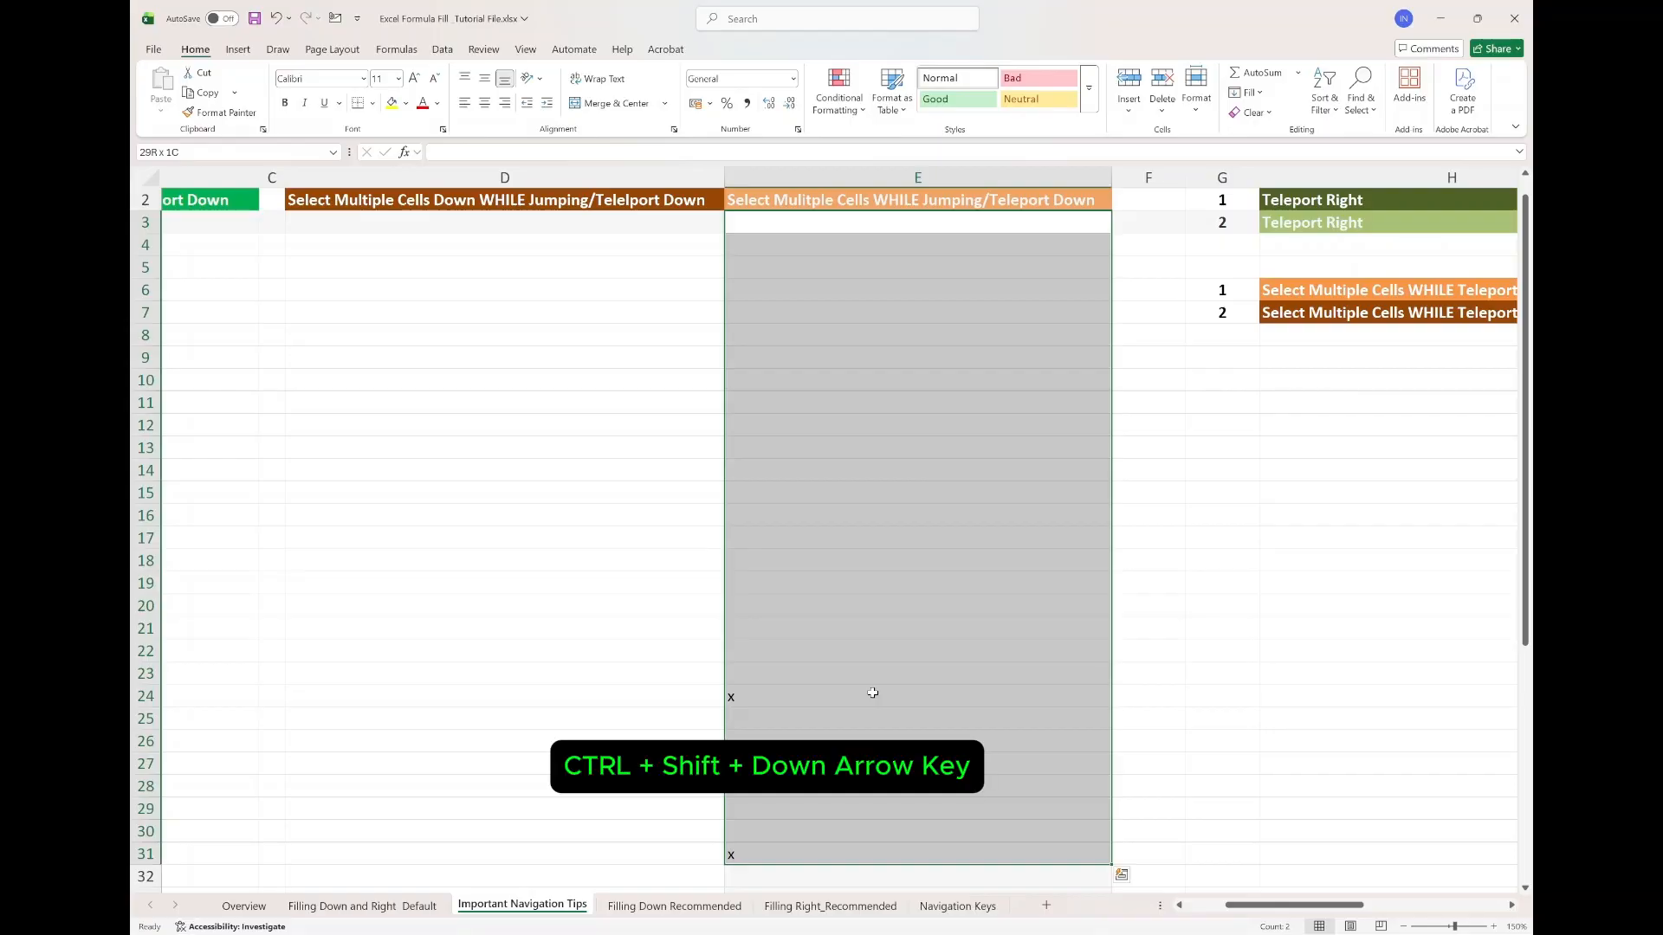
key("ctrl+shift+Down")
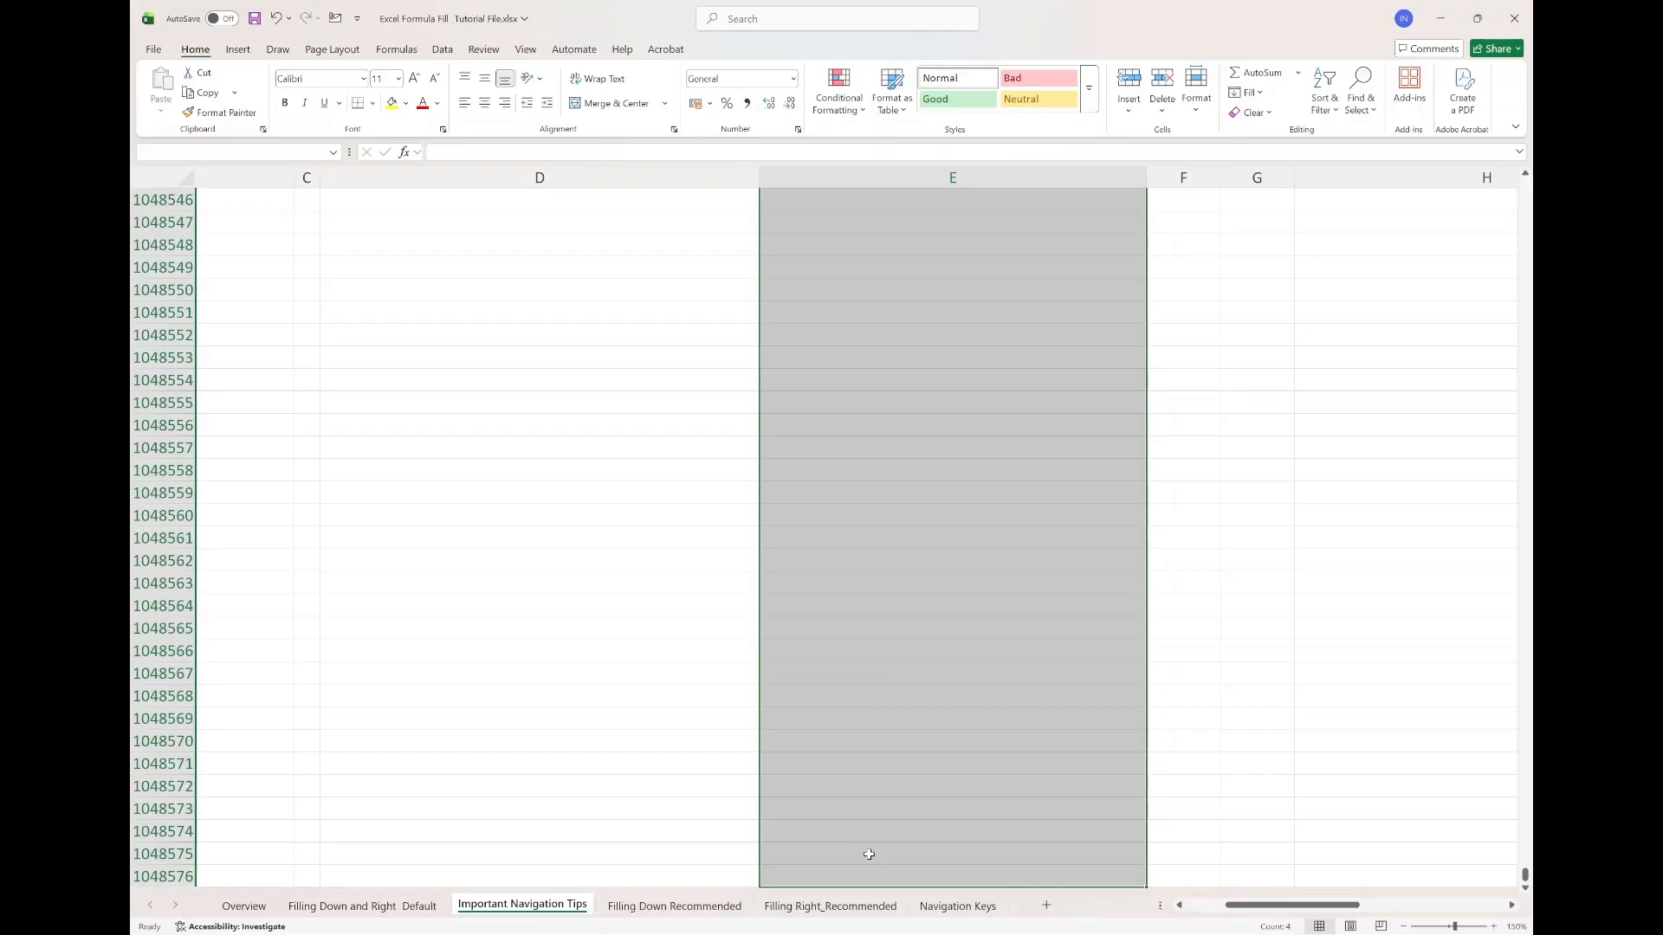
key("ctrl+BackSpace")
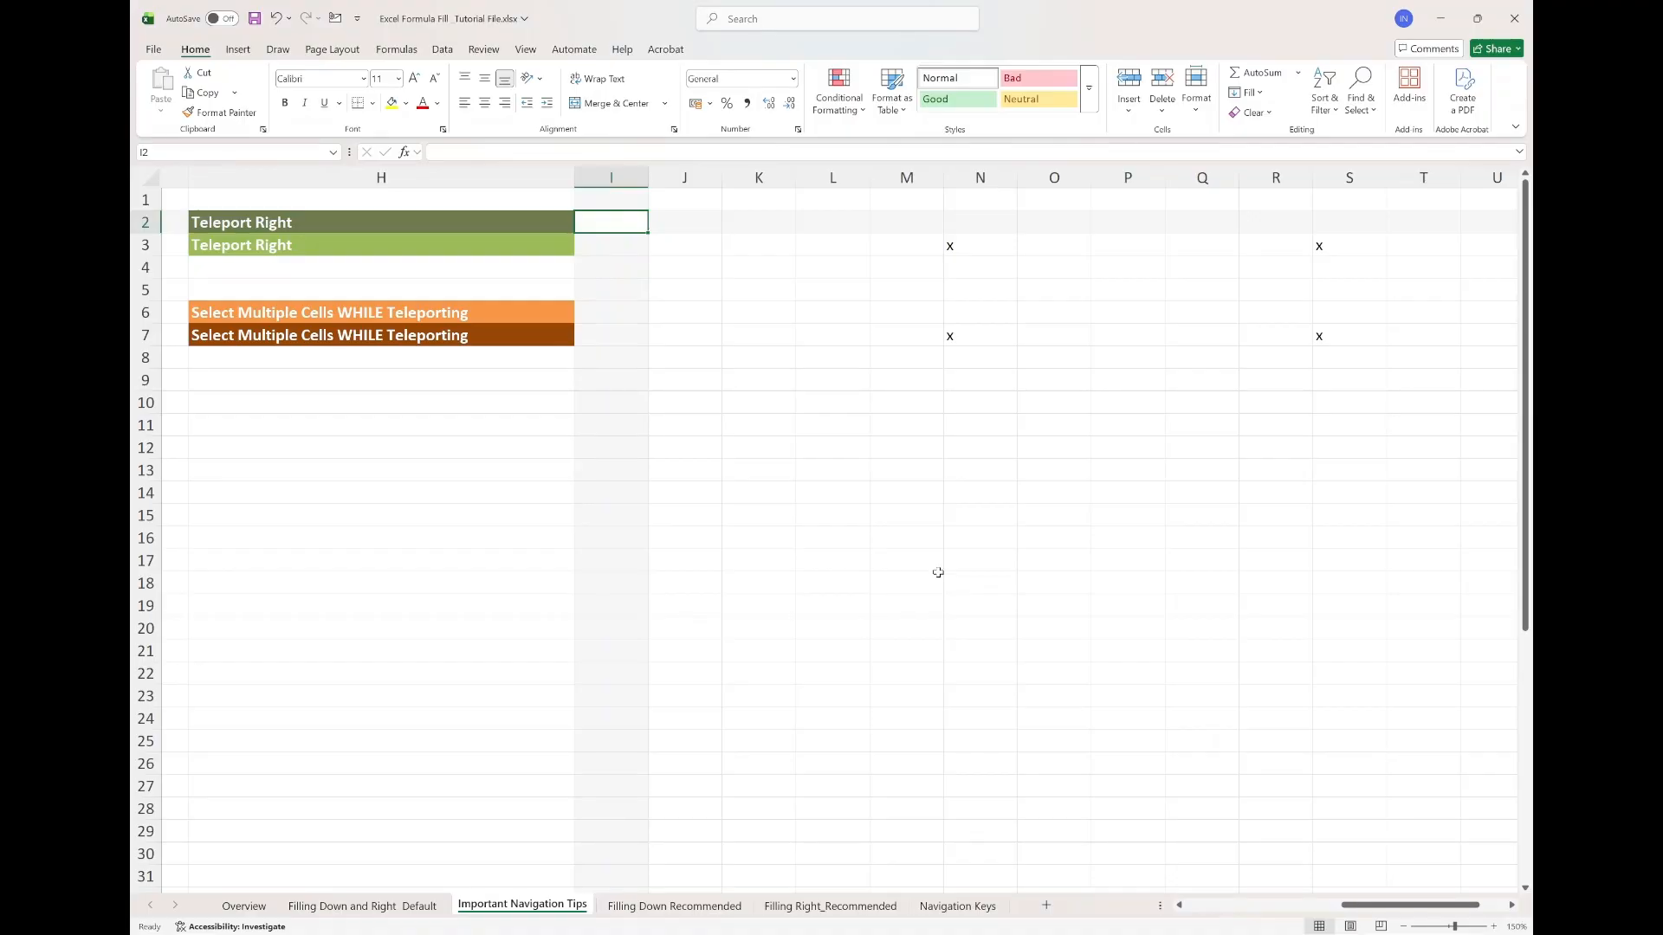
Jump from I2 to the last column of row 2, XFD2, and back to the Teleport Right label in H2
key("ctrl")
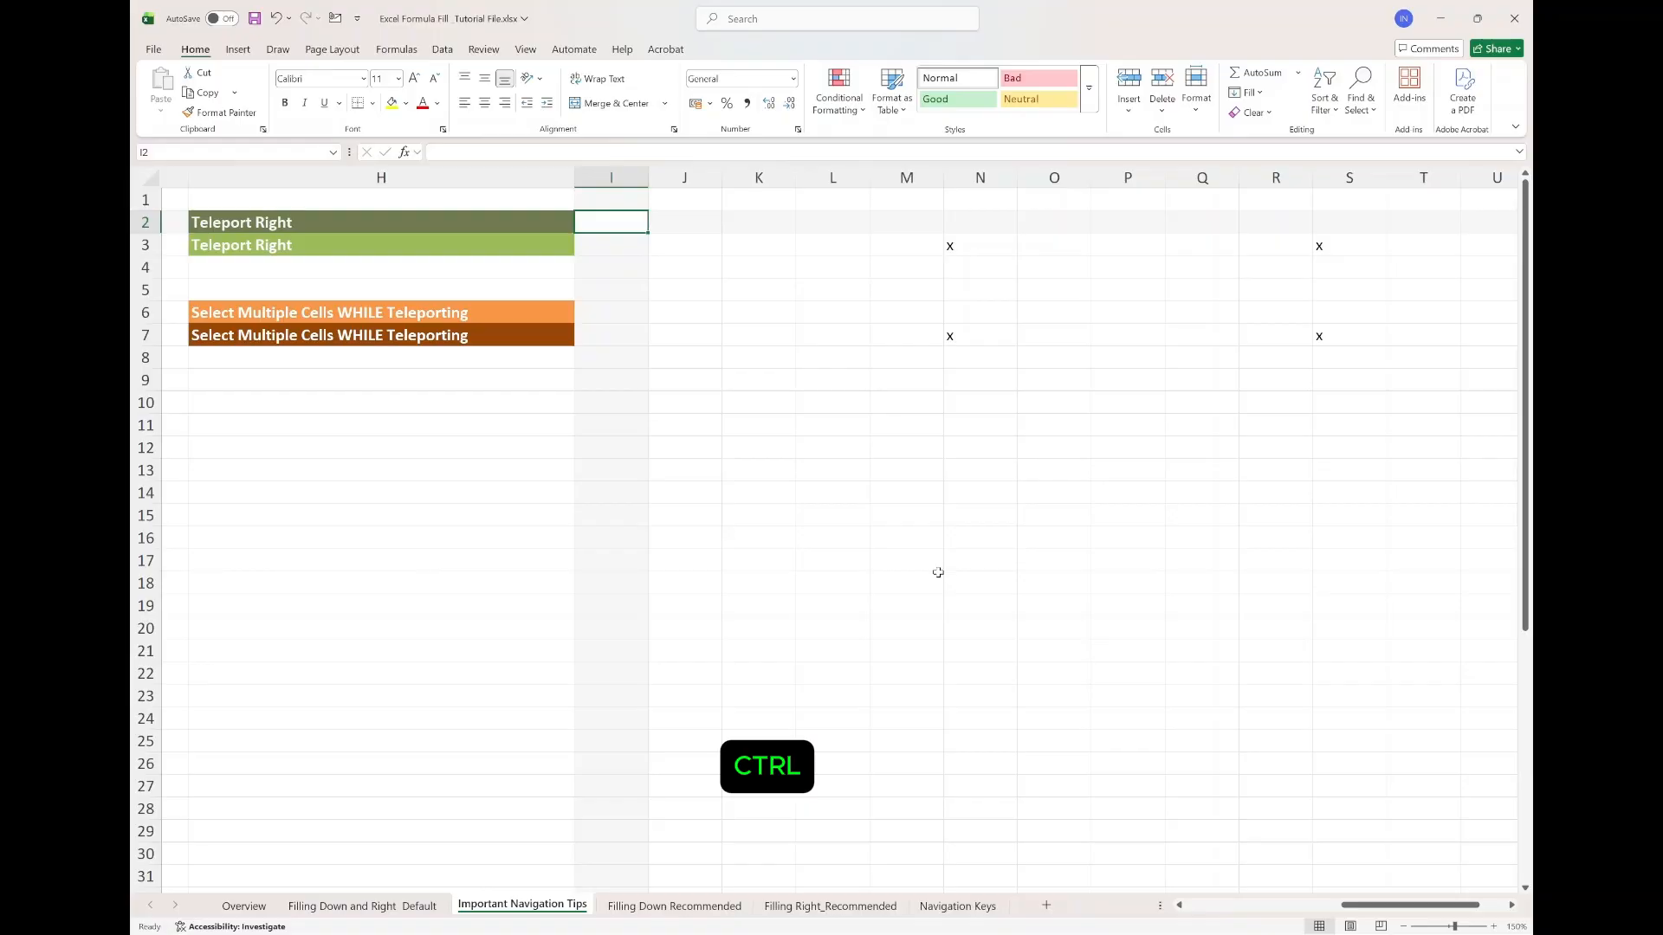
key("ctrl+Right")
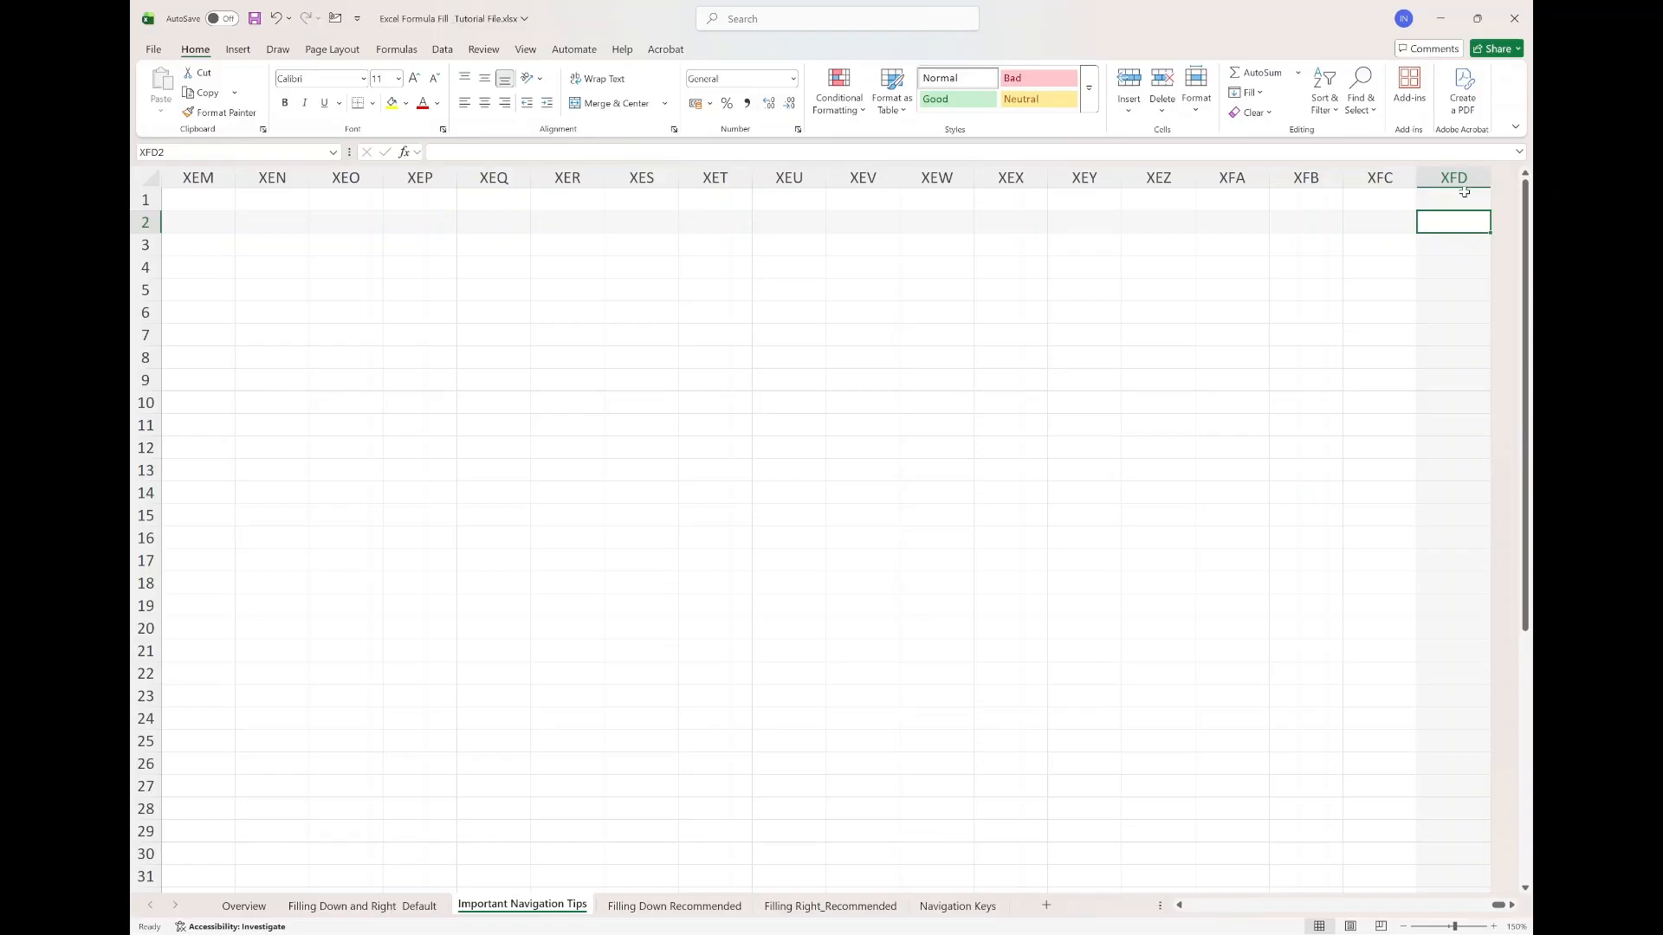
key("ctrl")
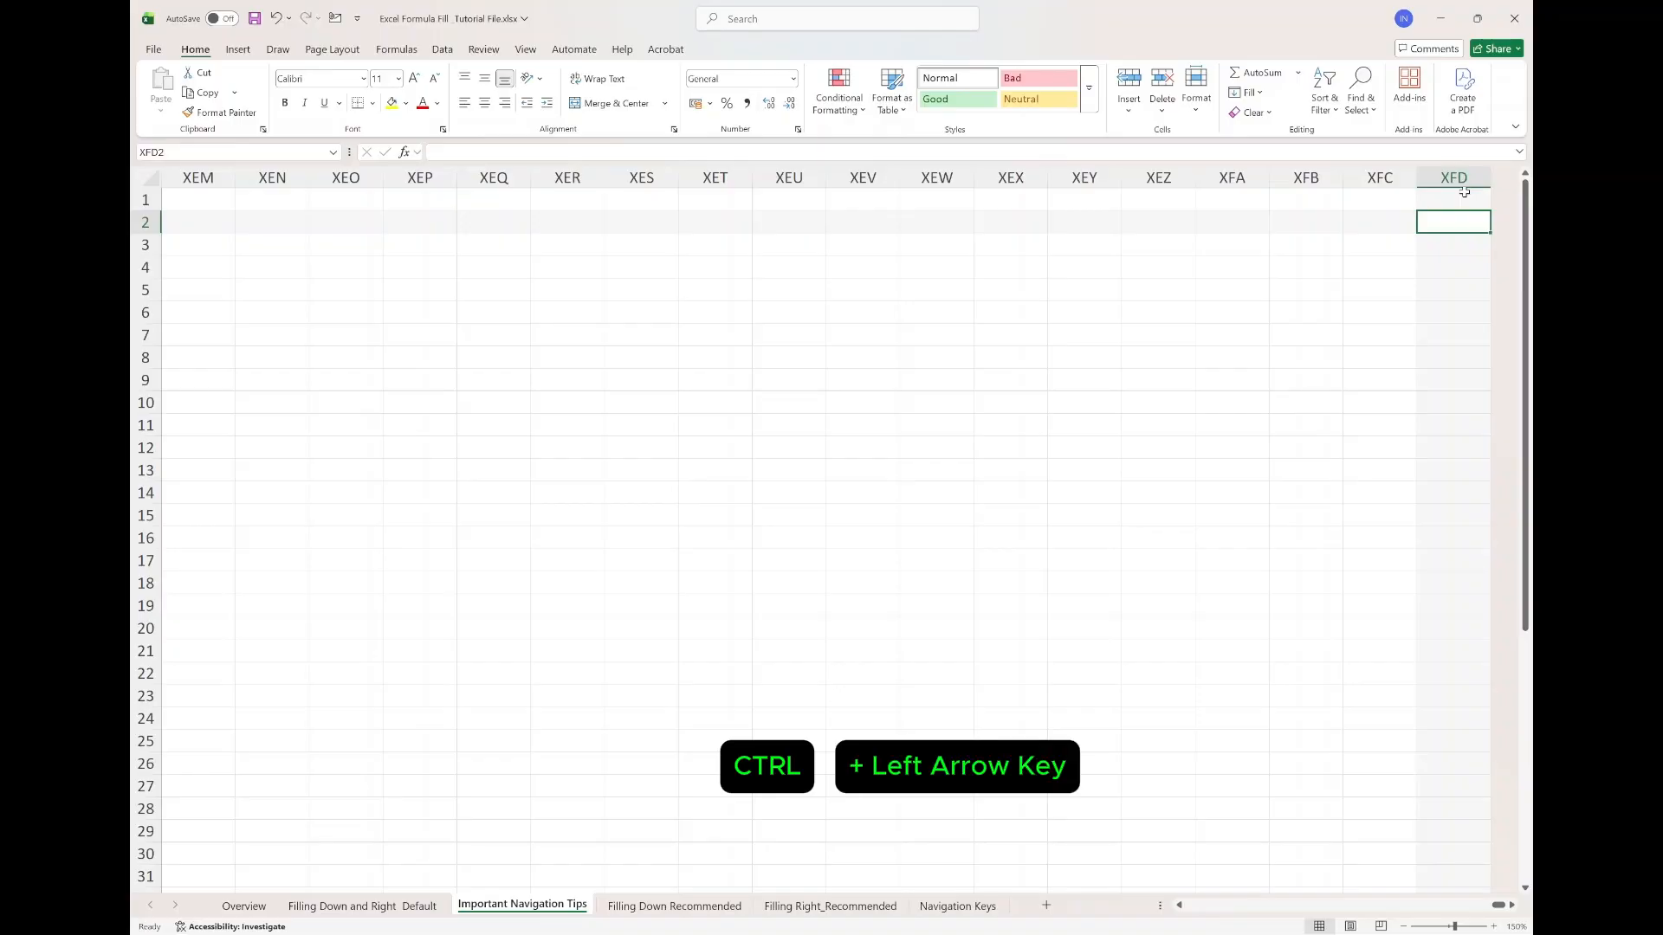
key("ctrl+Left")
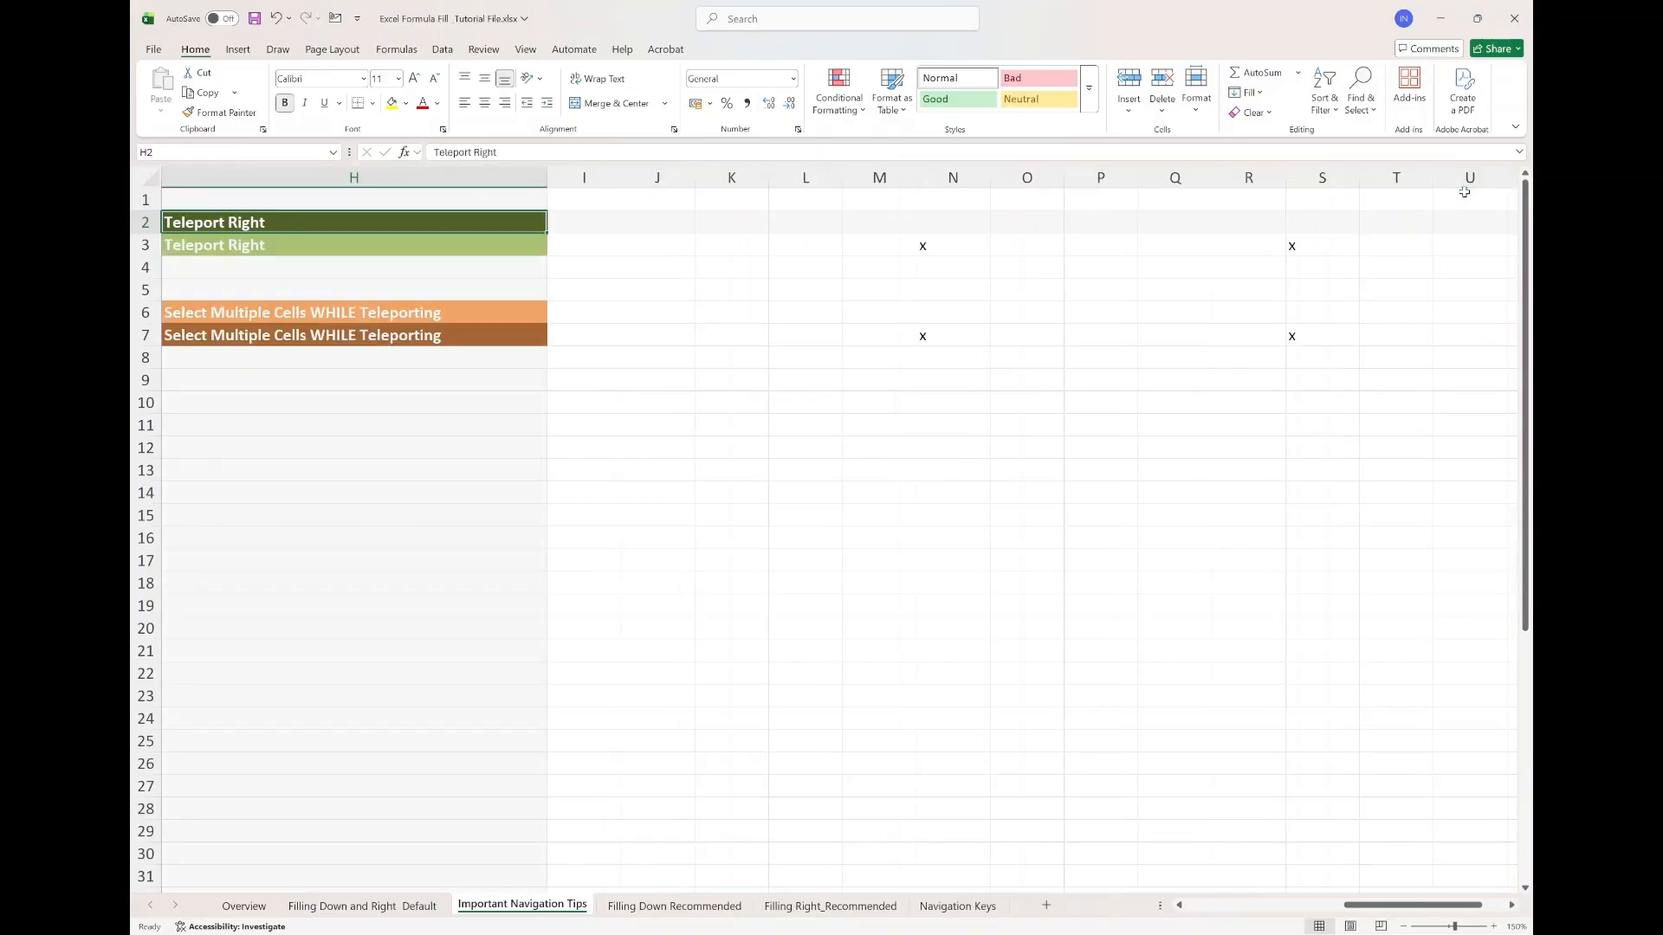
scroll(1464, 192, "left", 1)
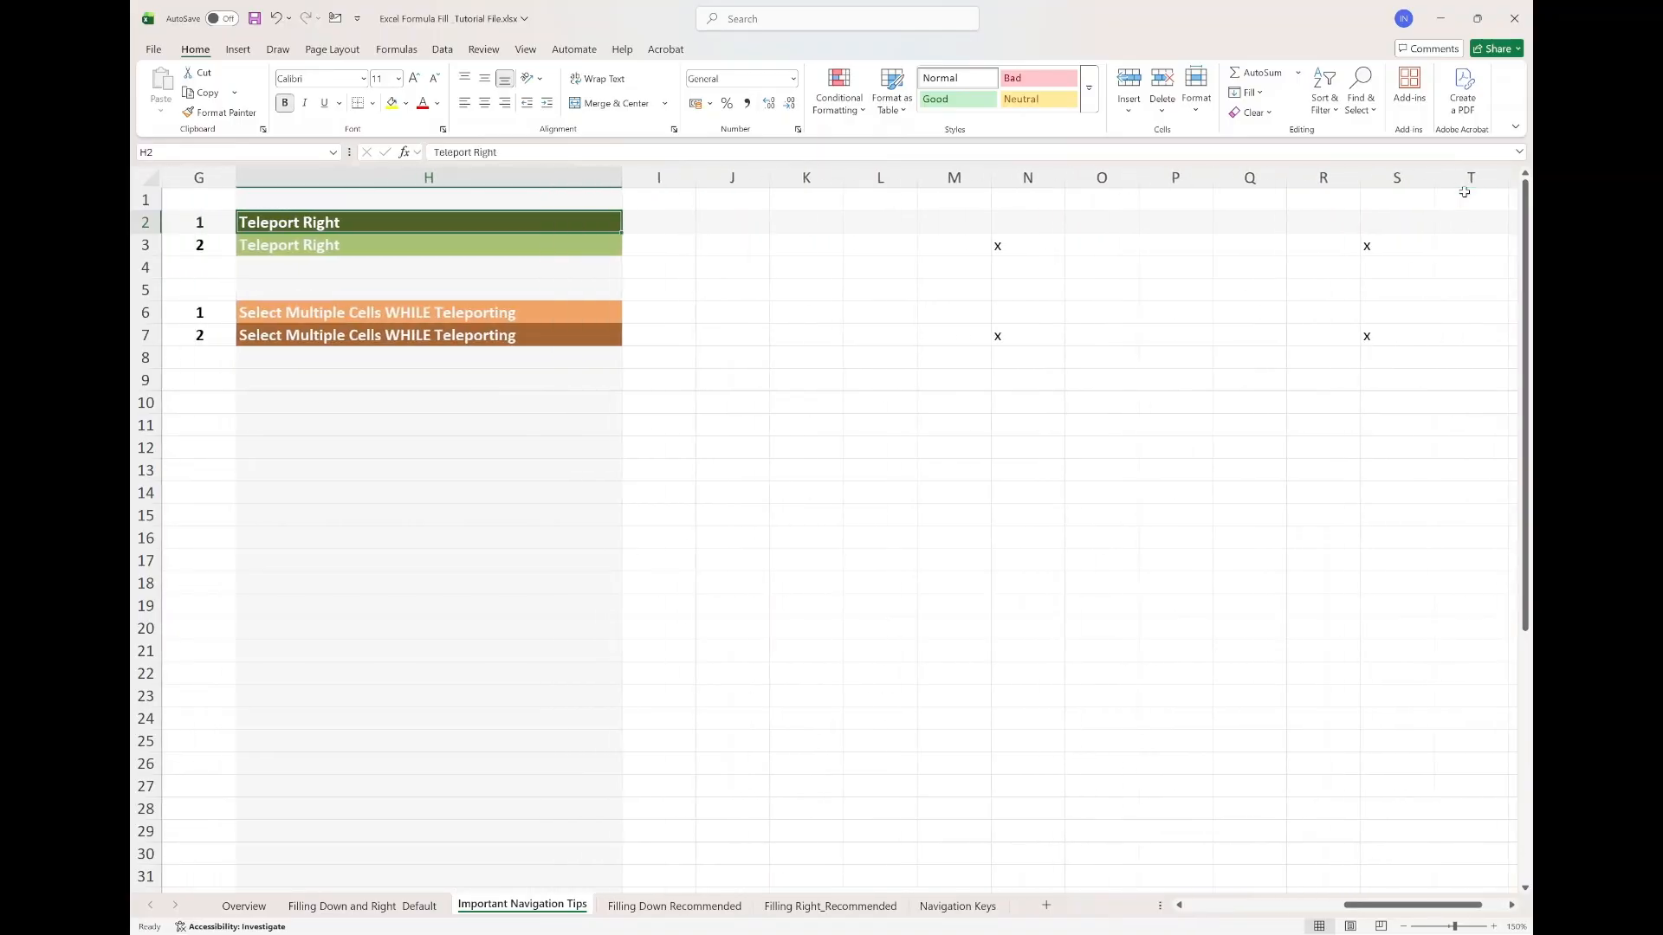
From I3, jump right along row 3 through the cells marked x: N3, S3 and W3
left_click(670, 248)
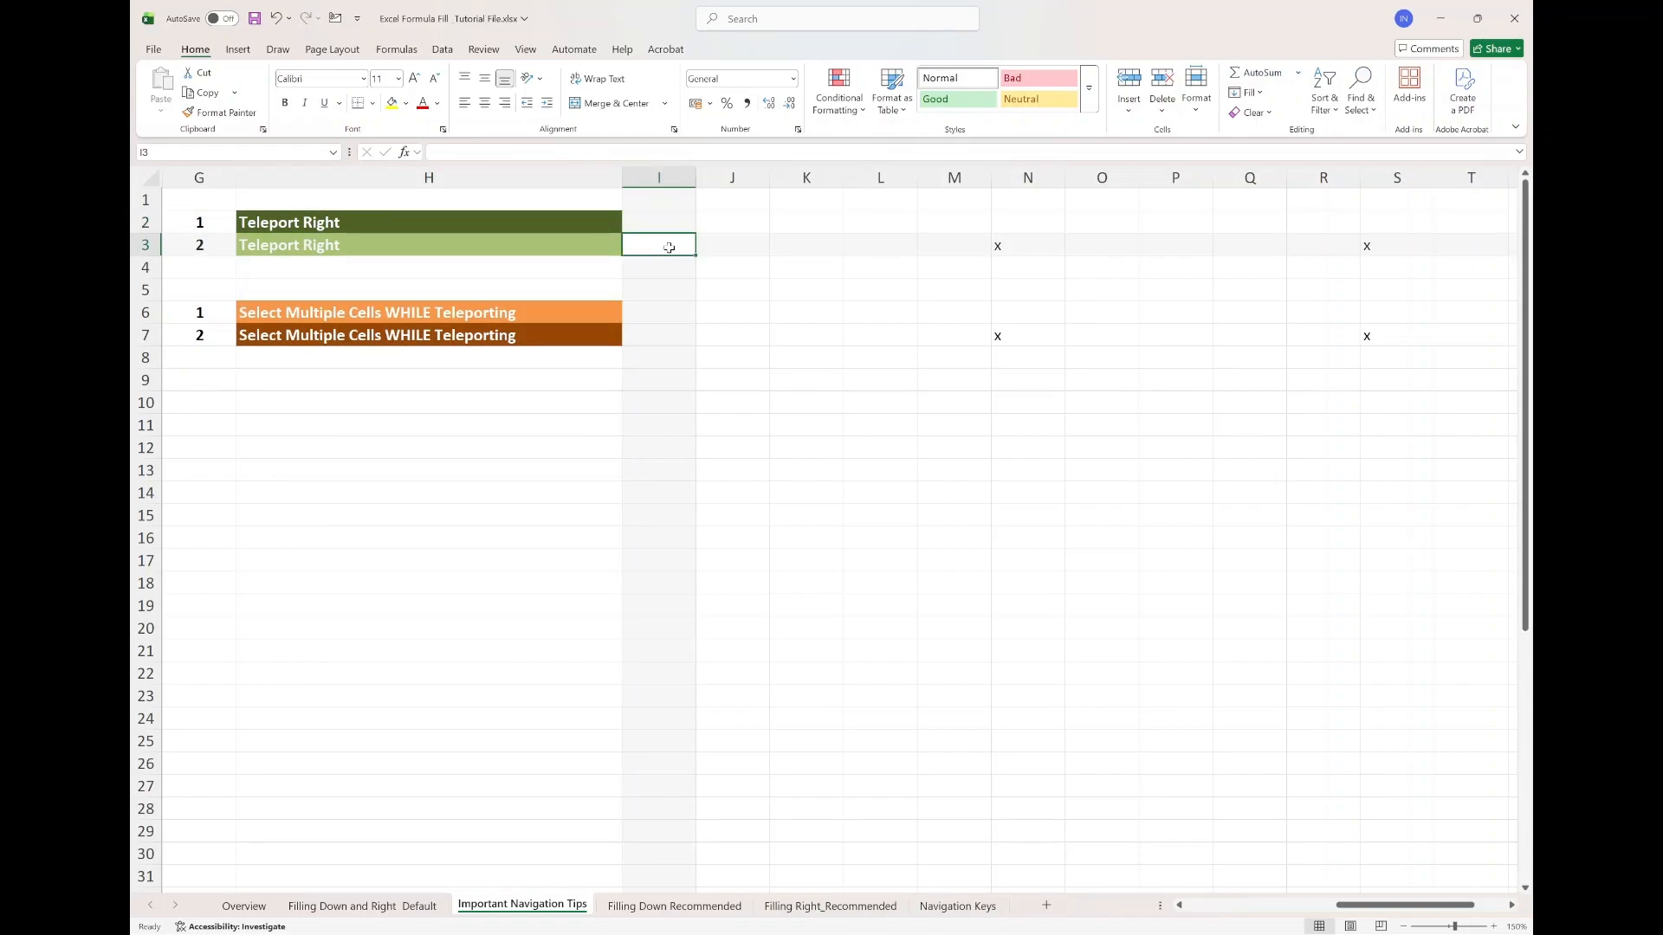
key("ctrl")
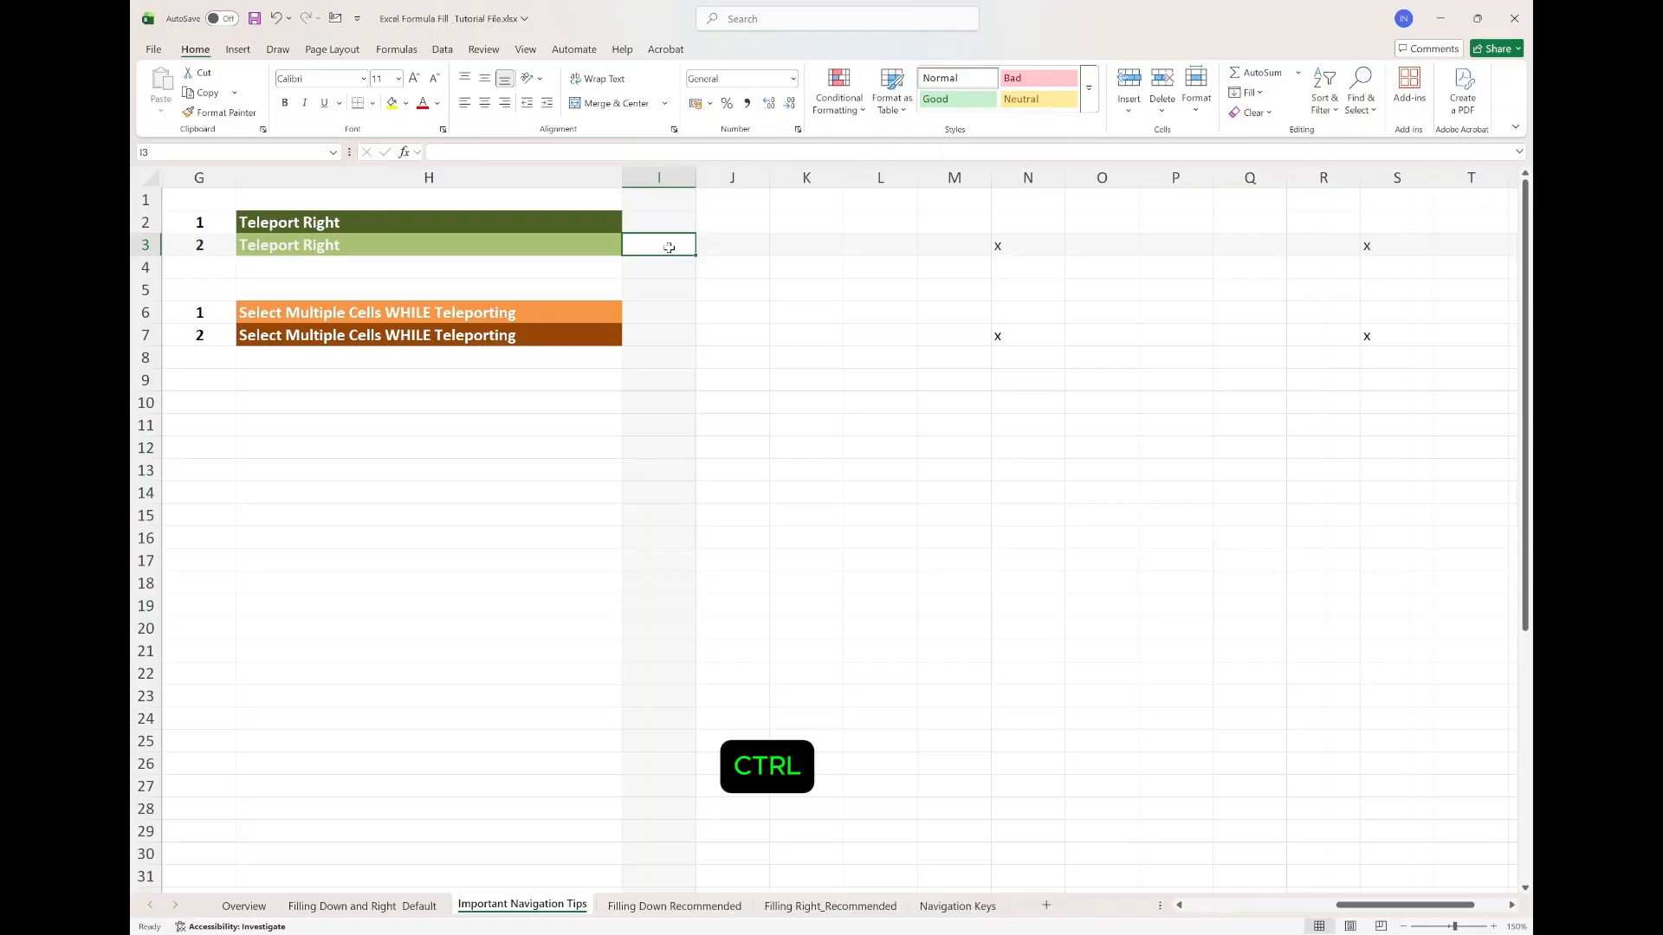
key("ctrl+Right")
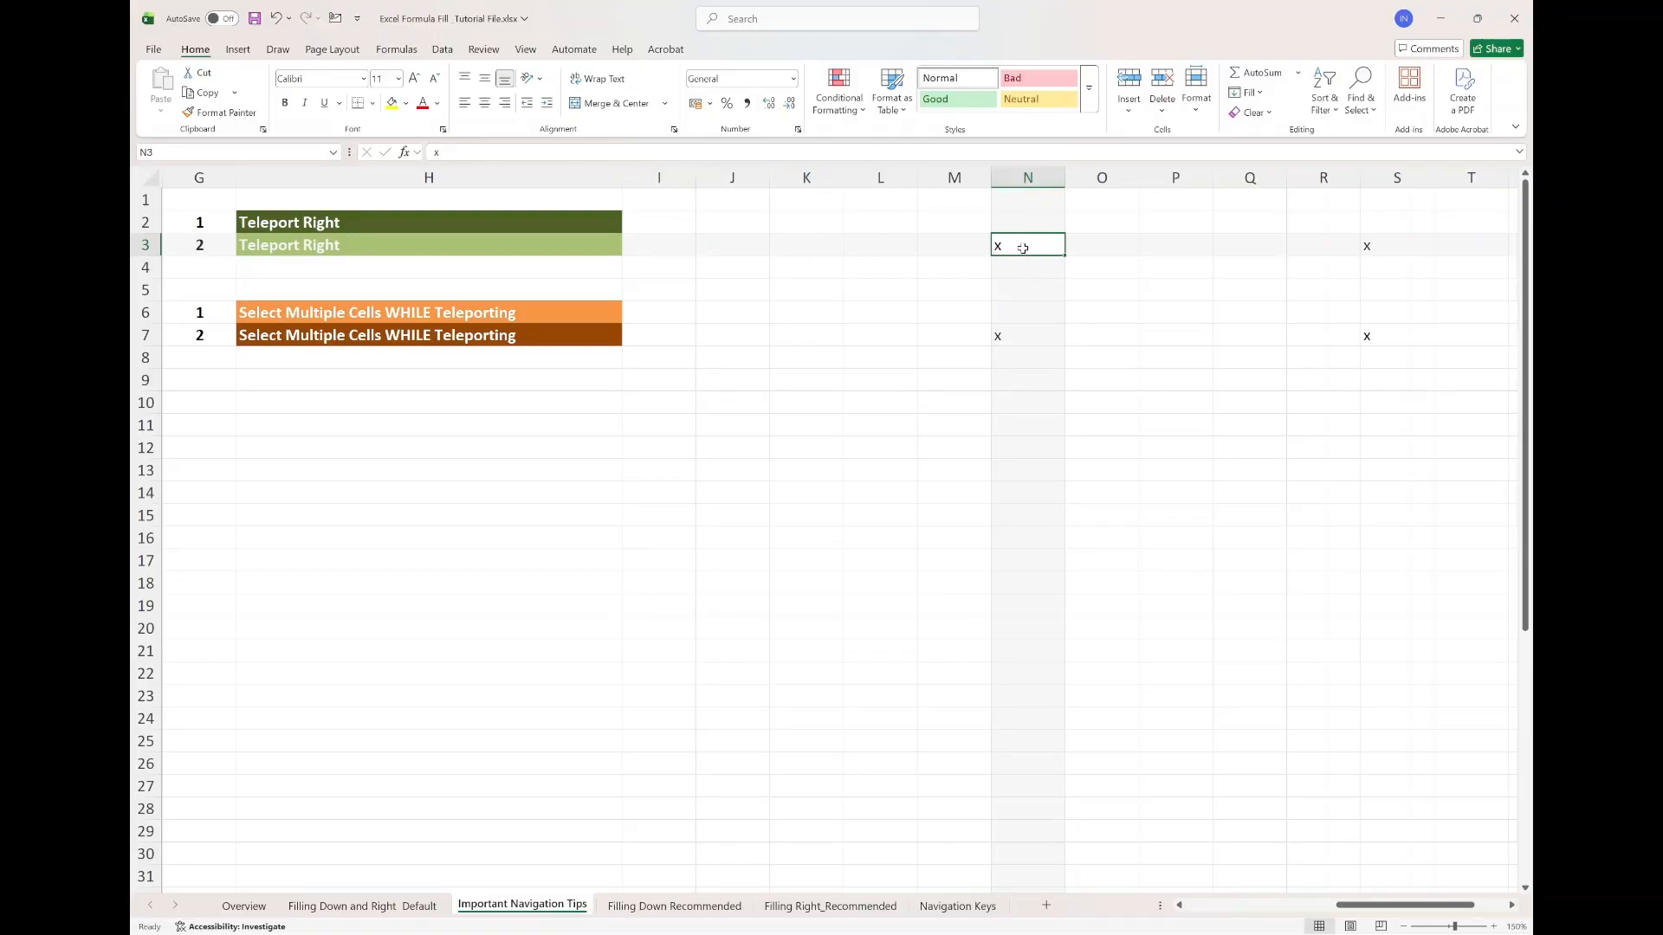
key("ctrl")
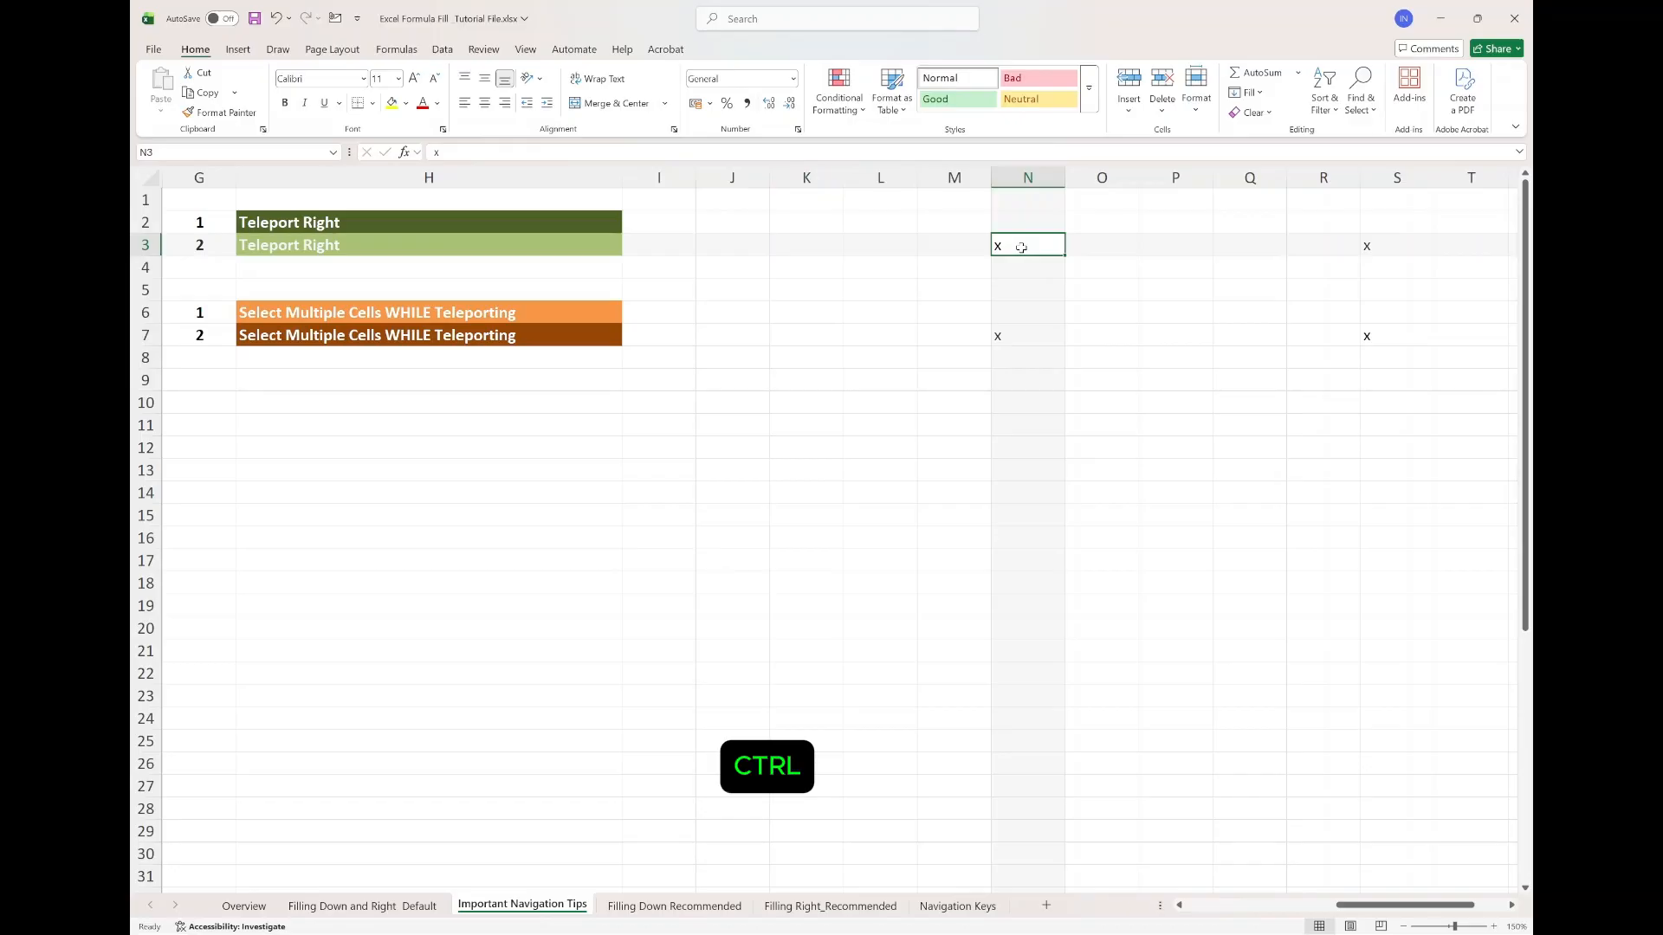
key("ctrl+Right")
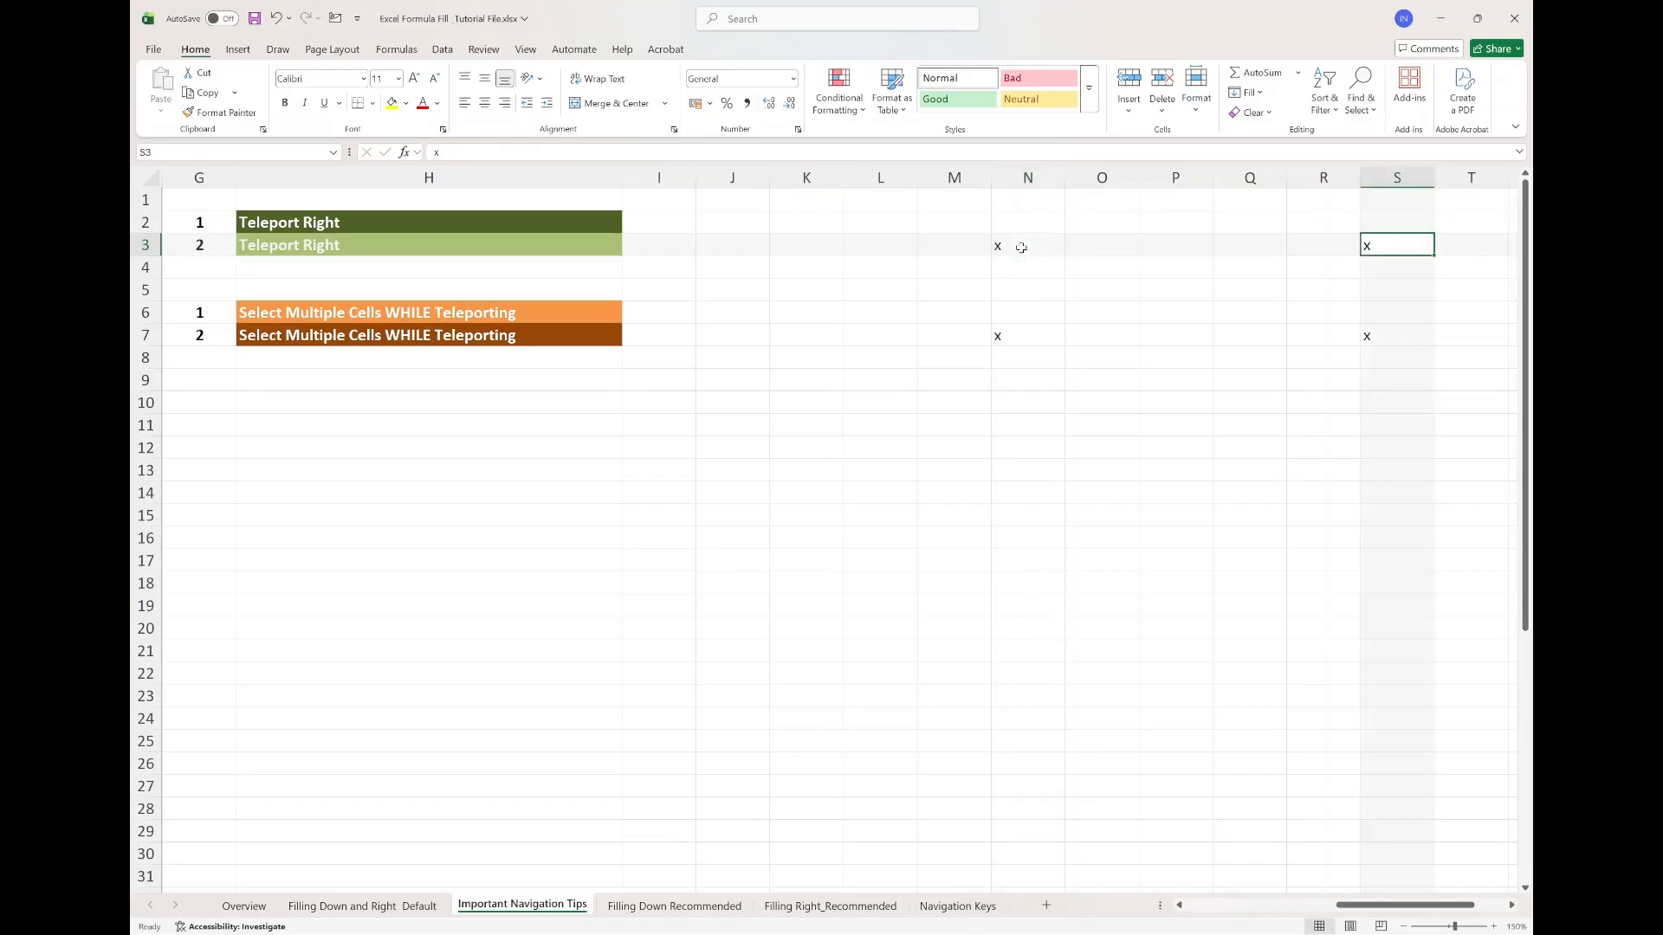
scroll(1148, 240, "right", 3)
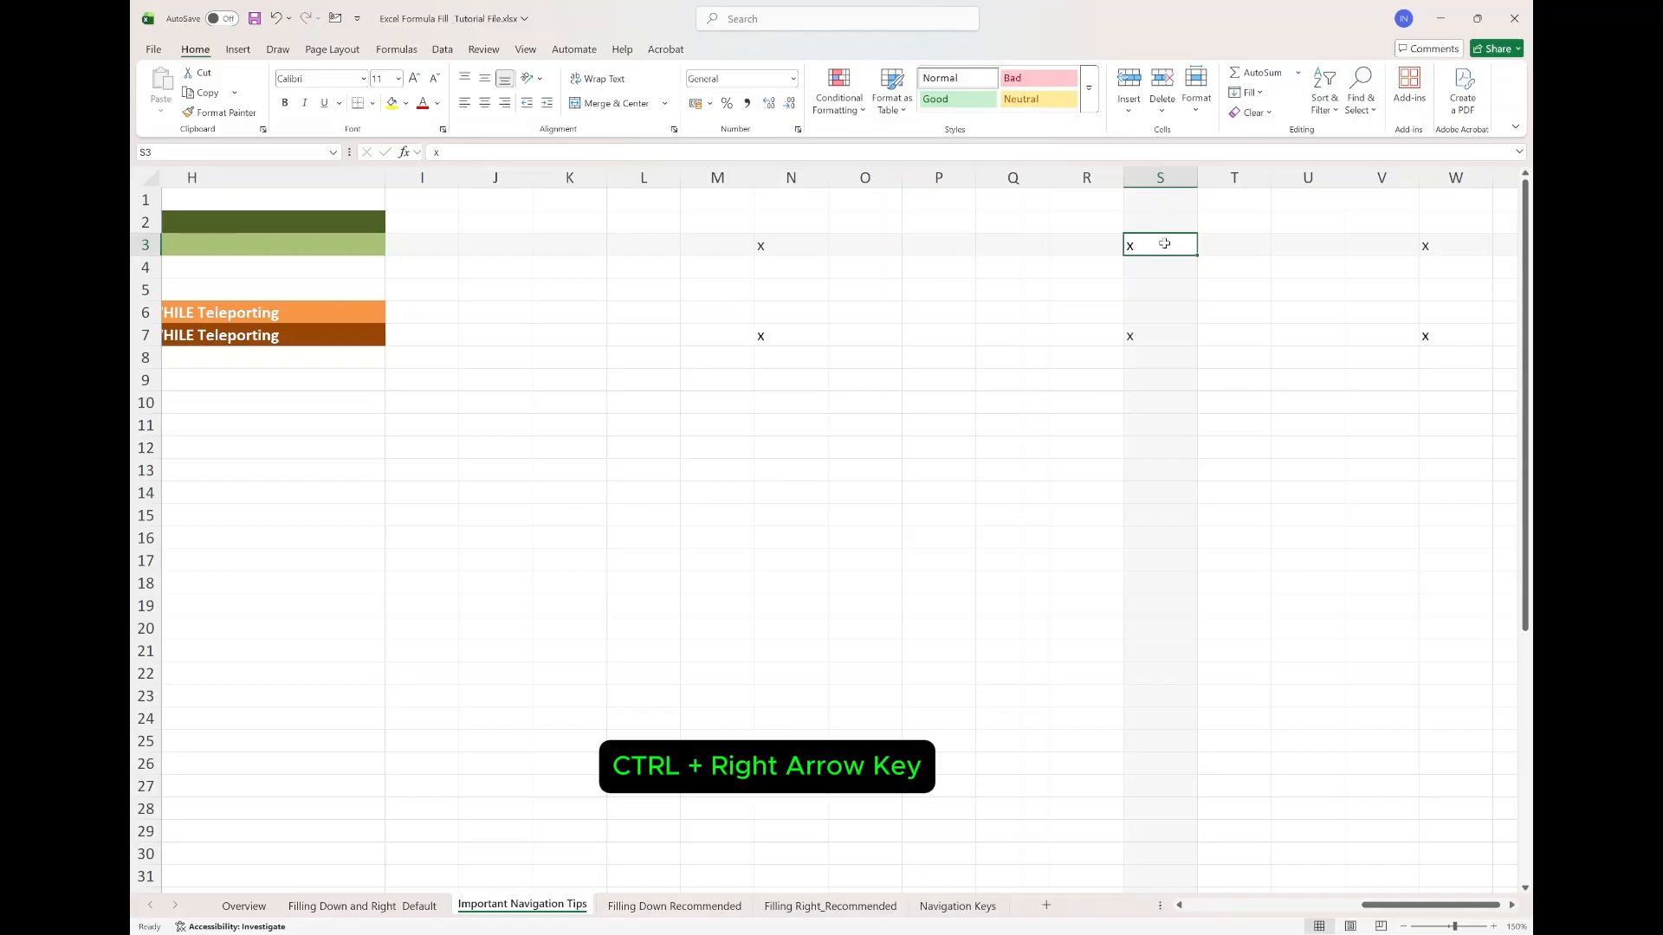
key("ctrl+Right")
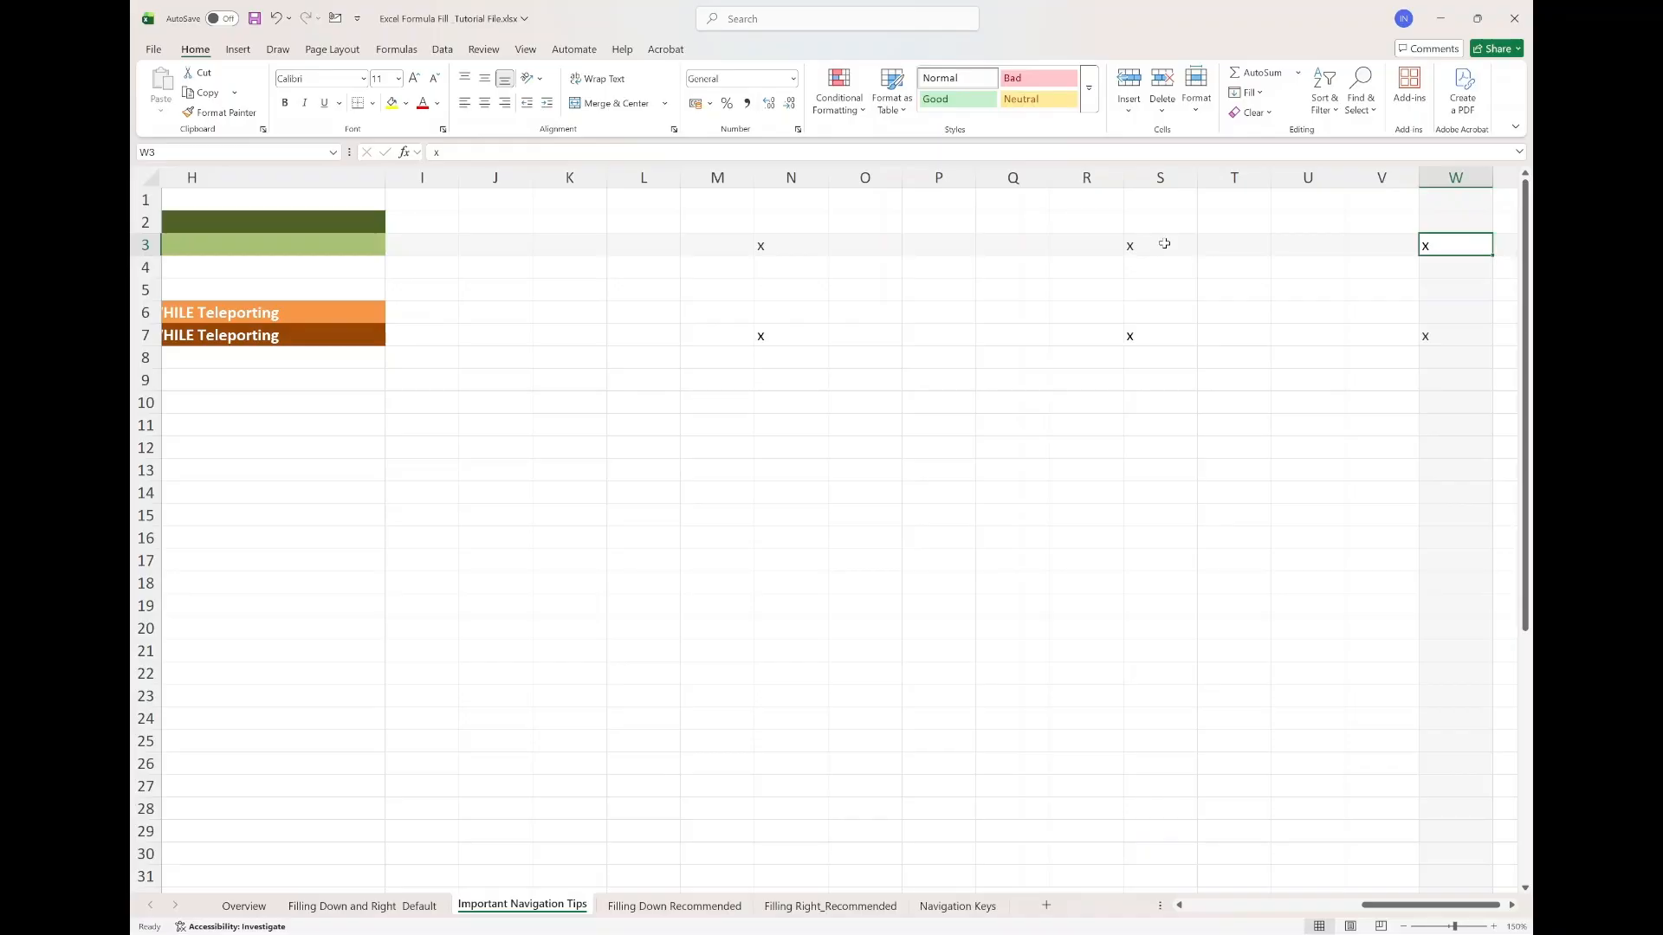
Jump from W3 to the last column of row 3, XFD3, and back to W3
key("ctrl+Right")
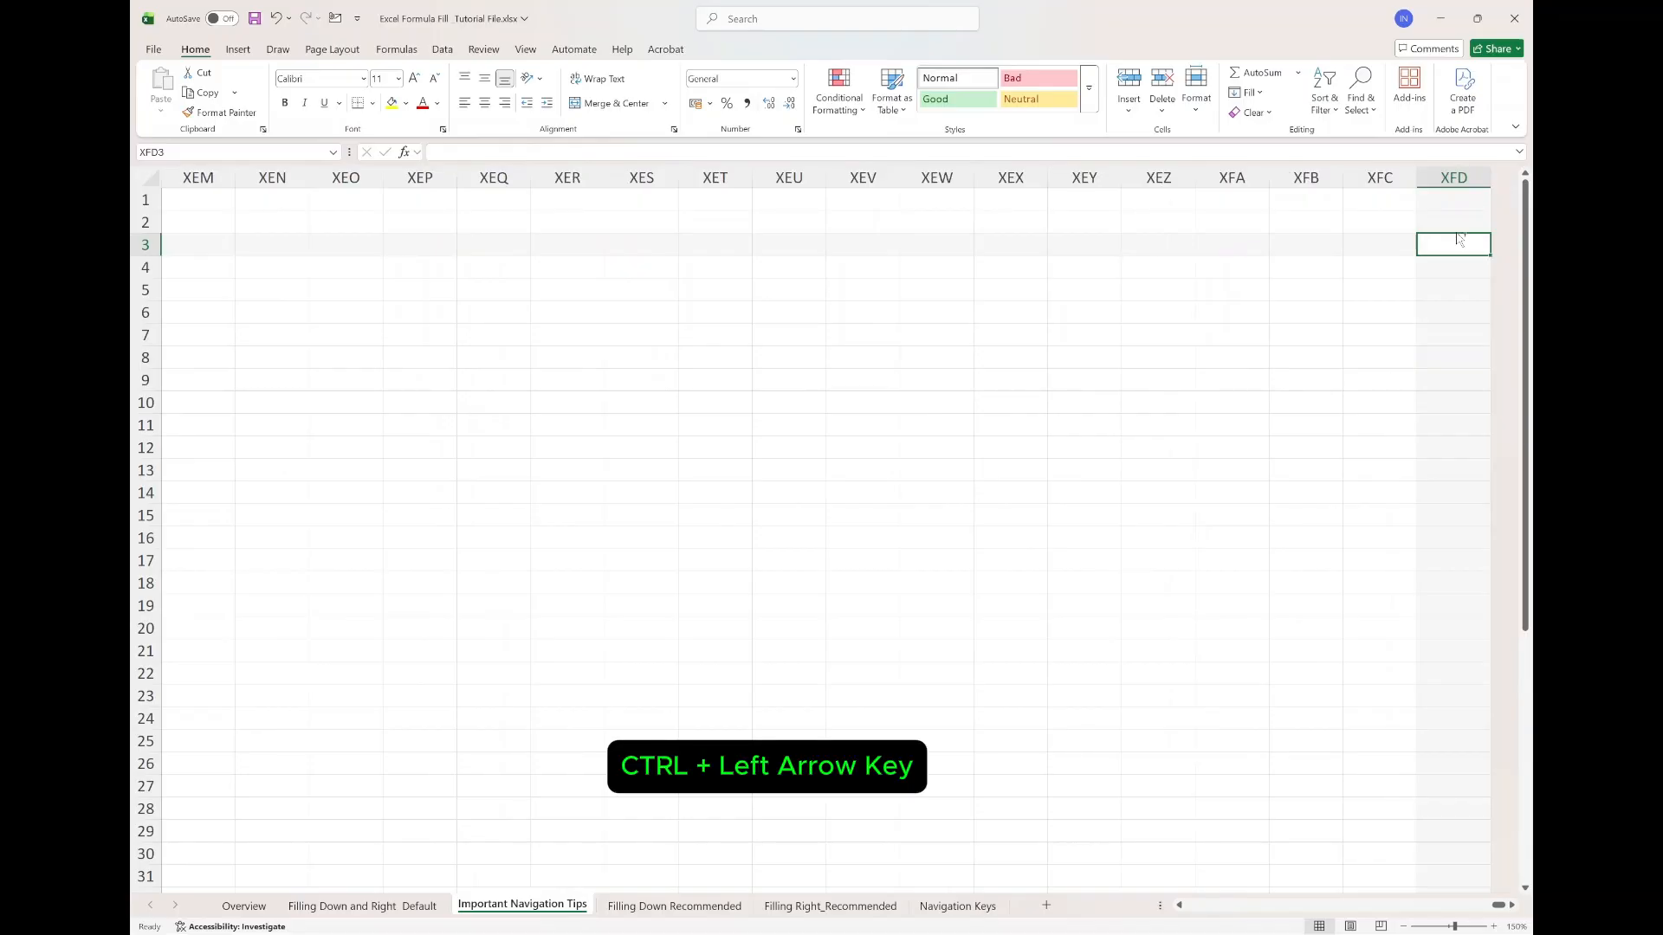
key("ctrl+Left")
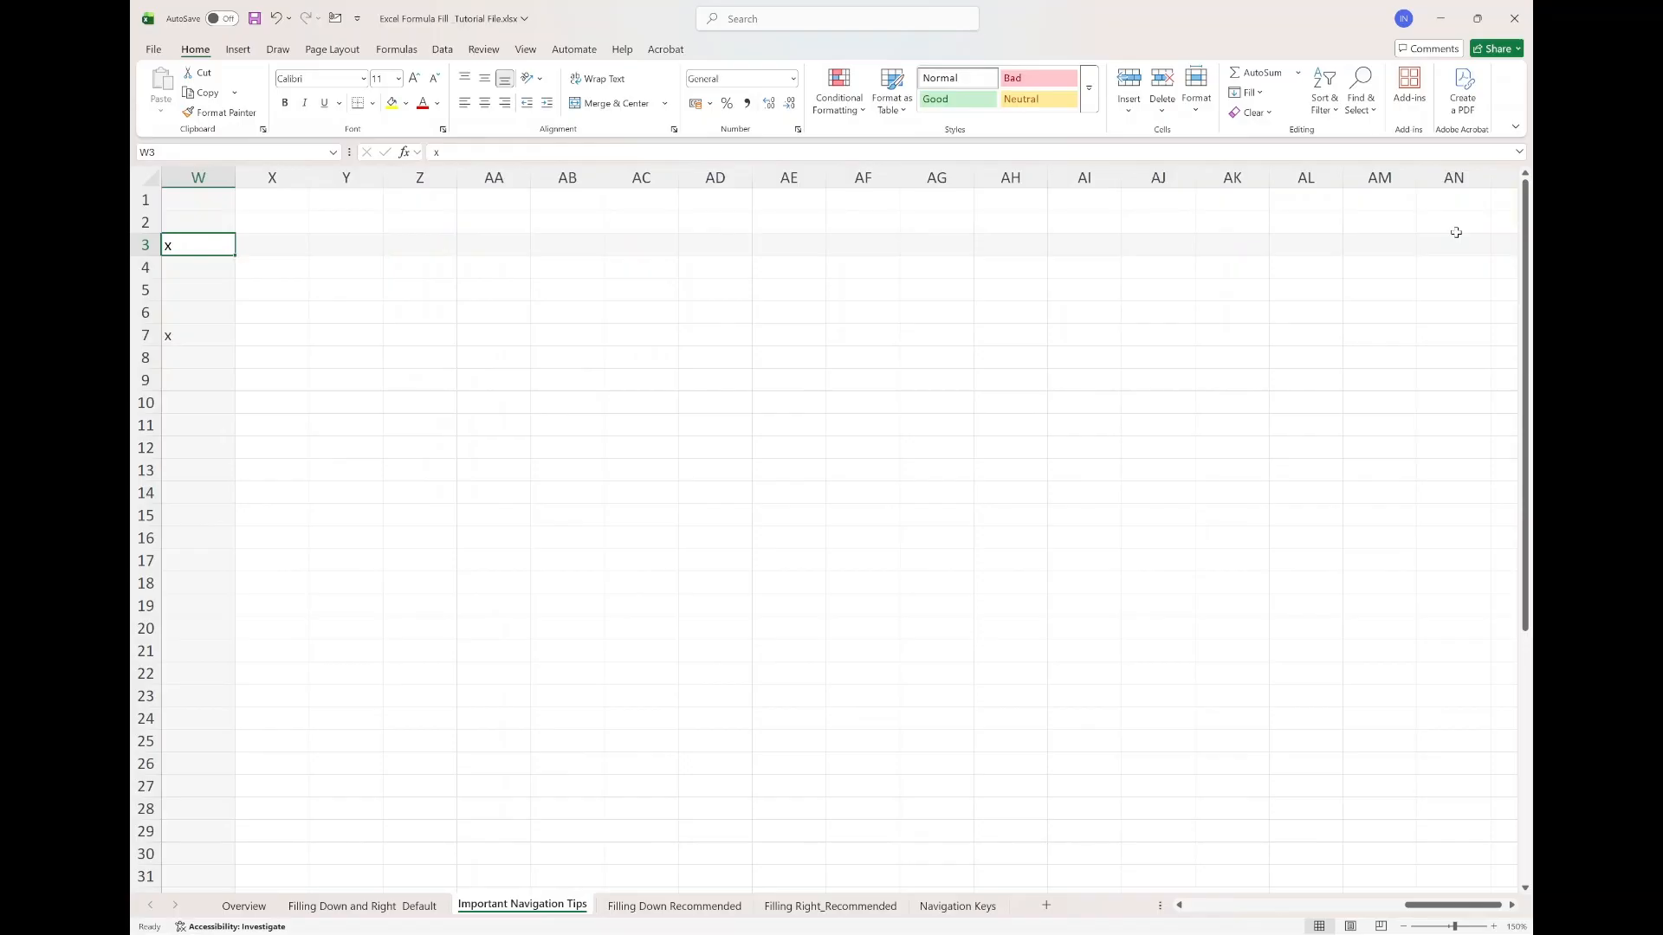
scroll(1456, 232, "left", 3)
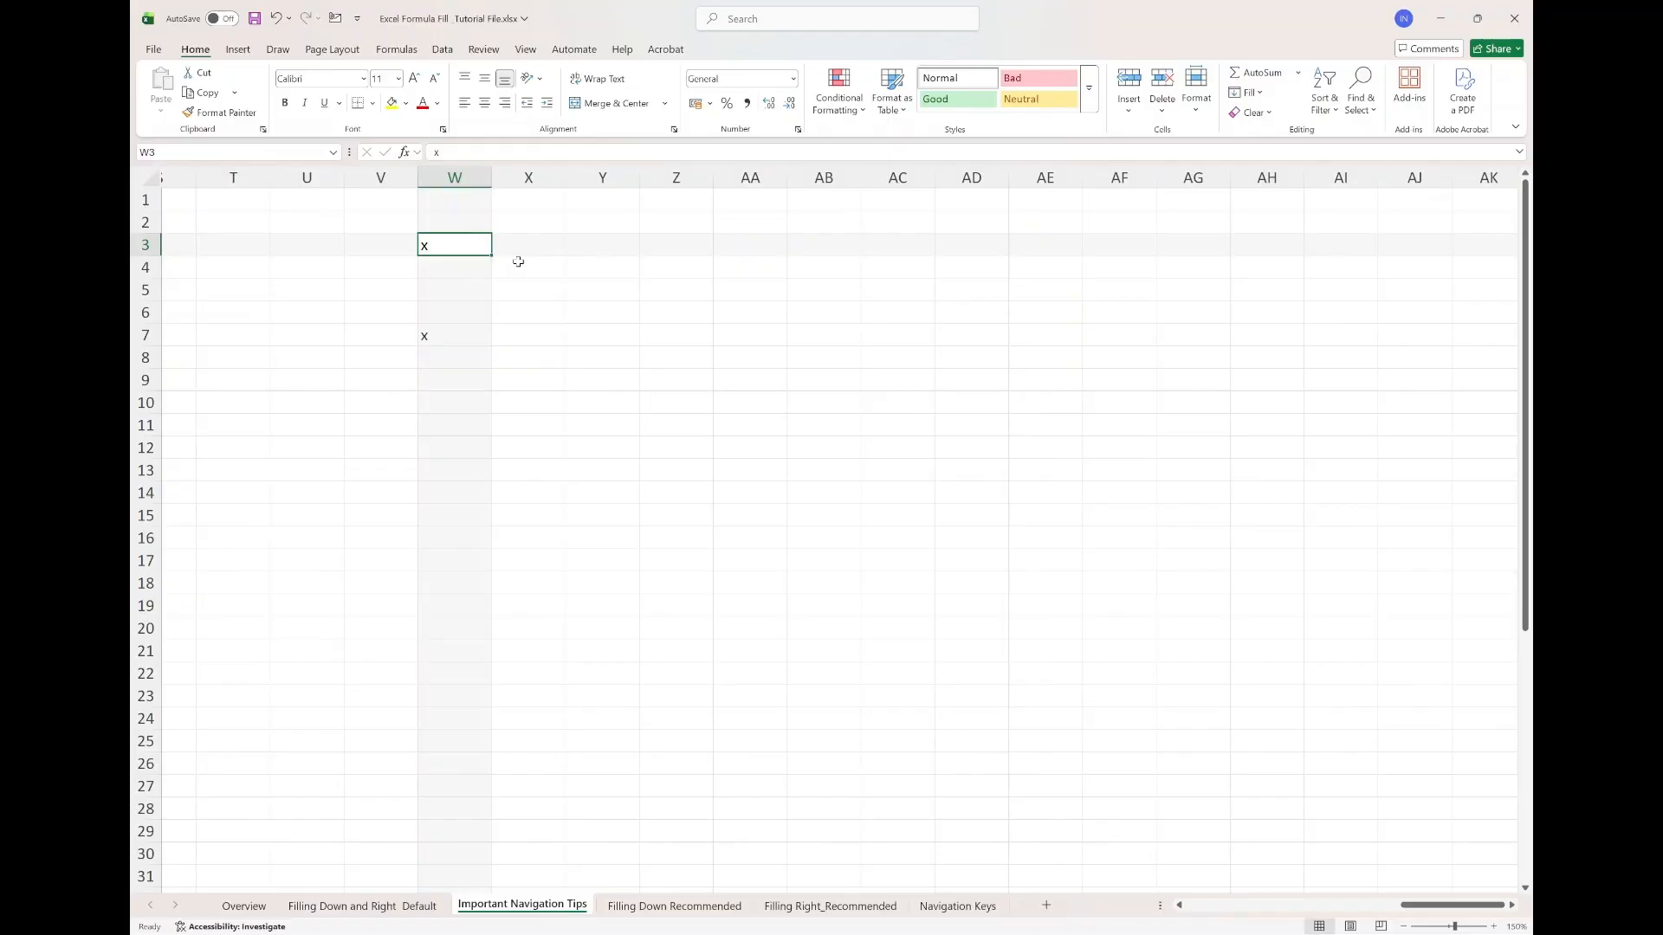
Jump left along row 3 from W3 through the marked cells S3 and N3 to the Teleport Right label in H3
key("ctrl+Left")
key("ctrl+Left")
key("ctrl+Left")
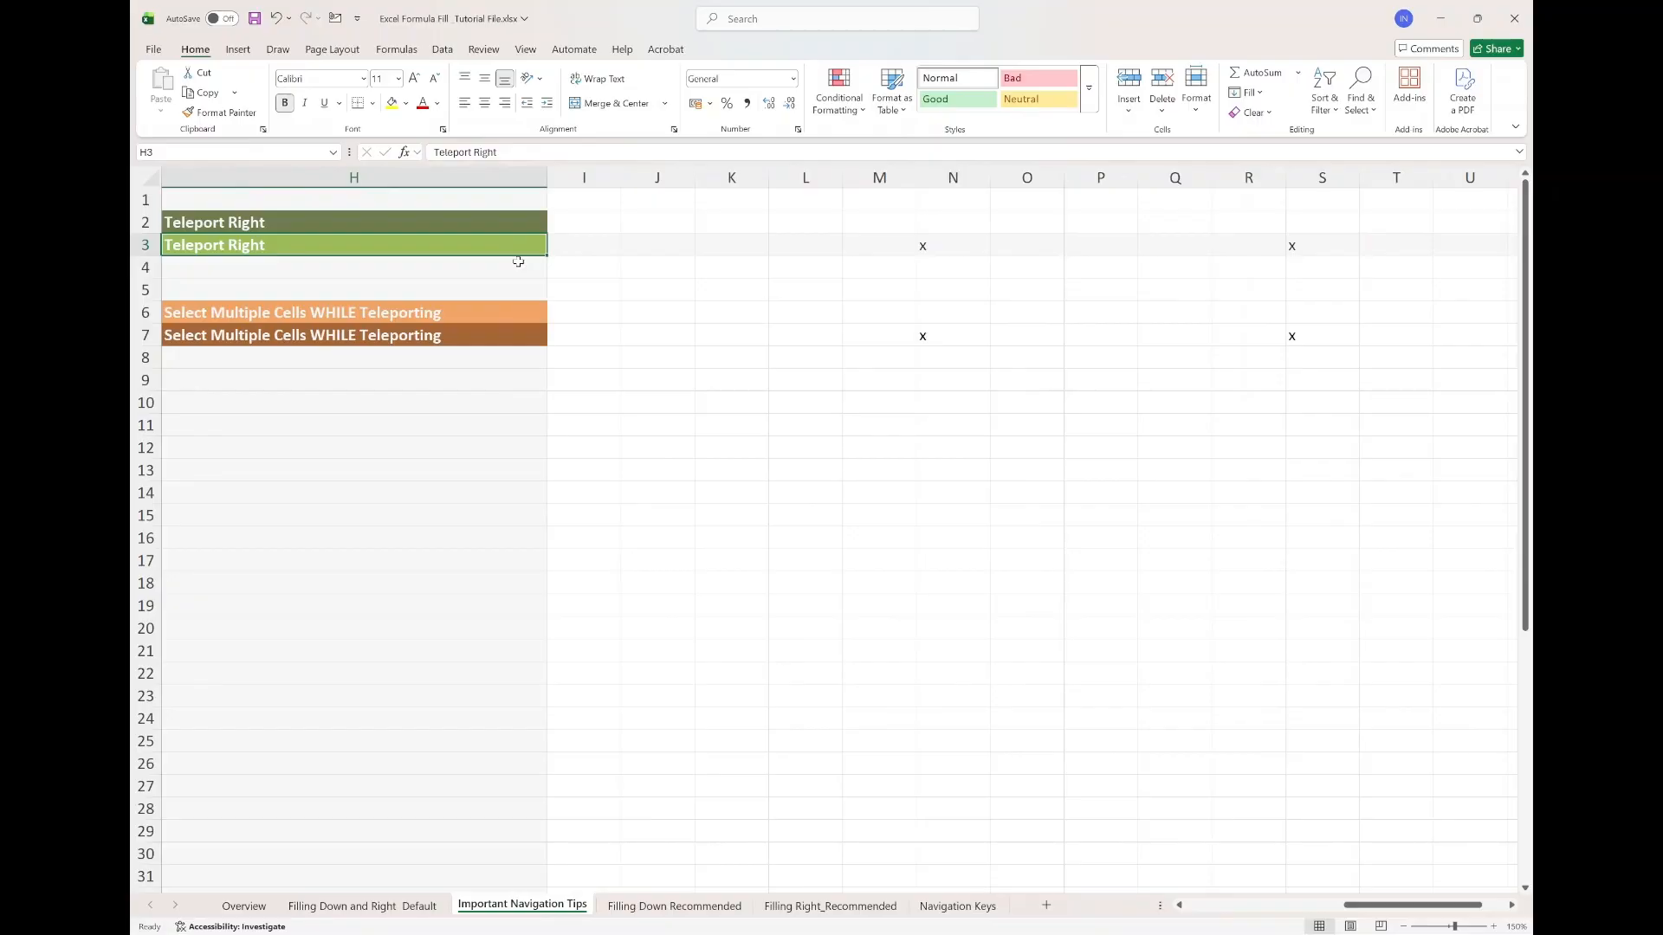
Starting at I6, extend the selection one cell at a time along row 6 to P6
left_click(583, 316)
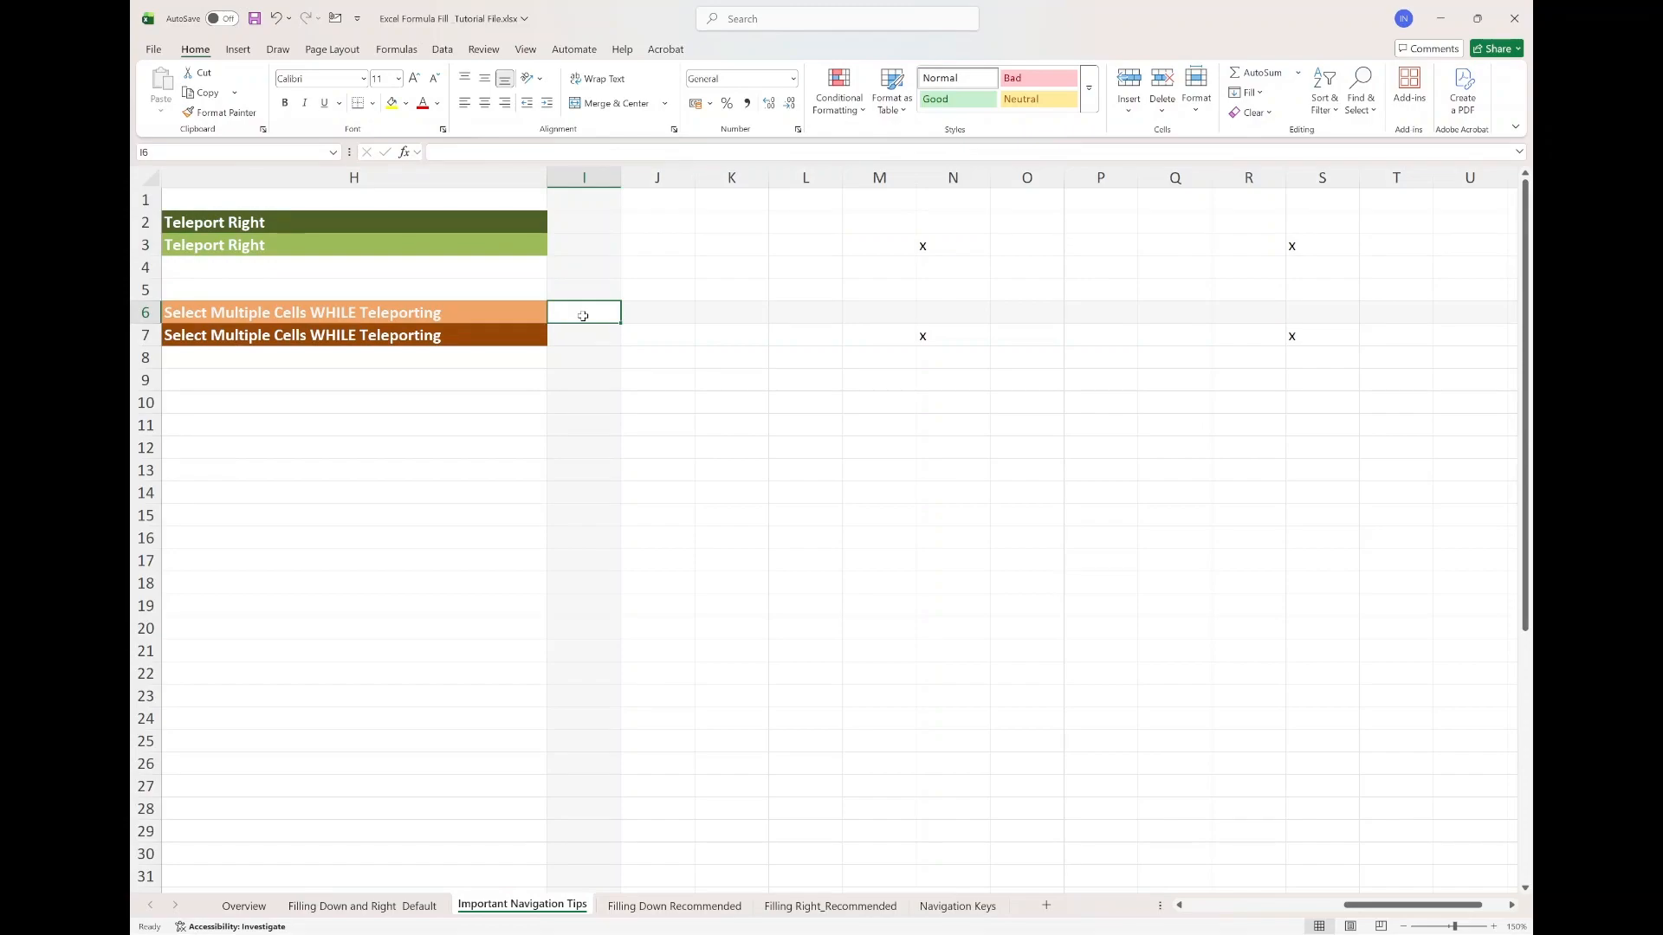
key("shift")
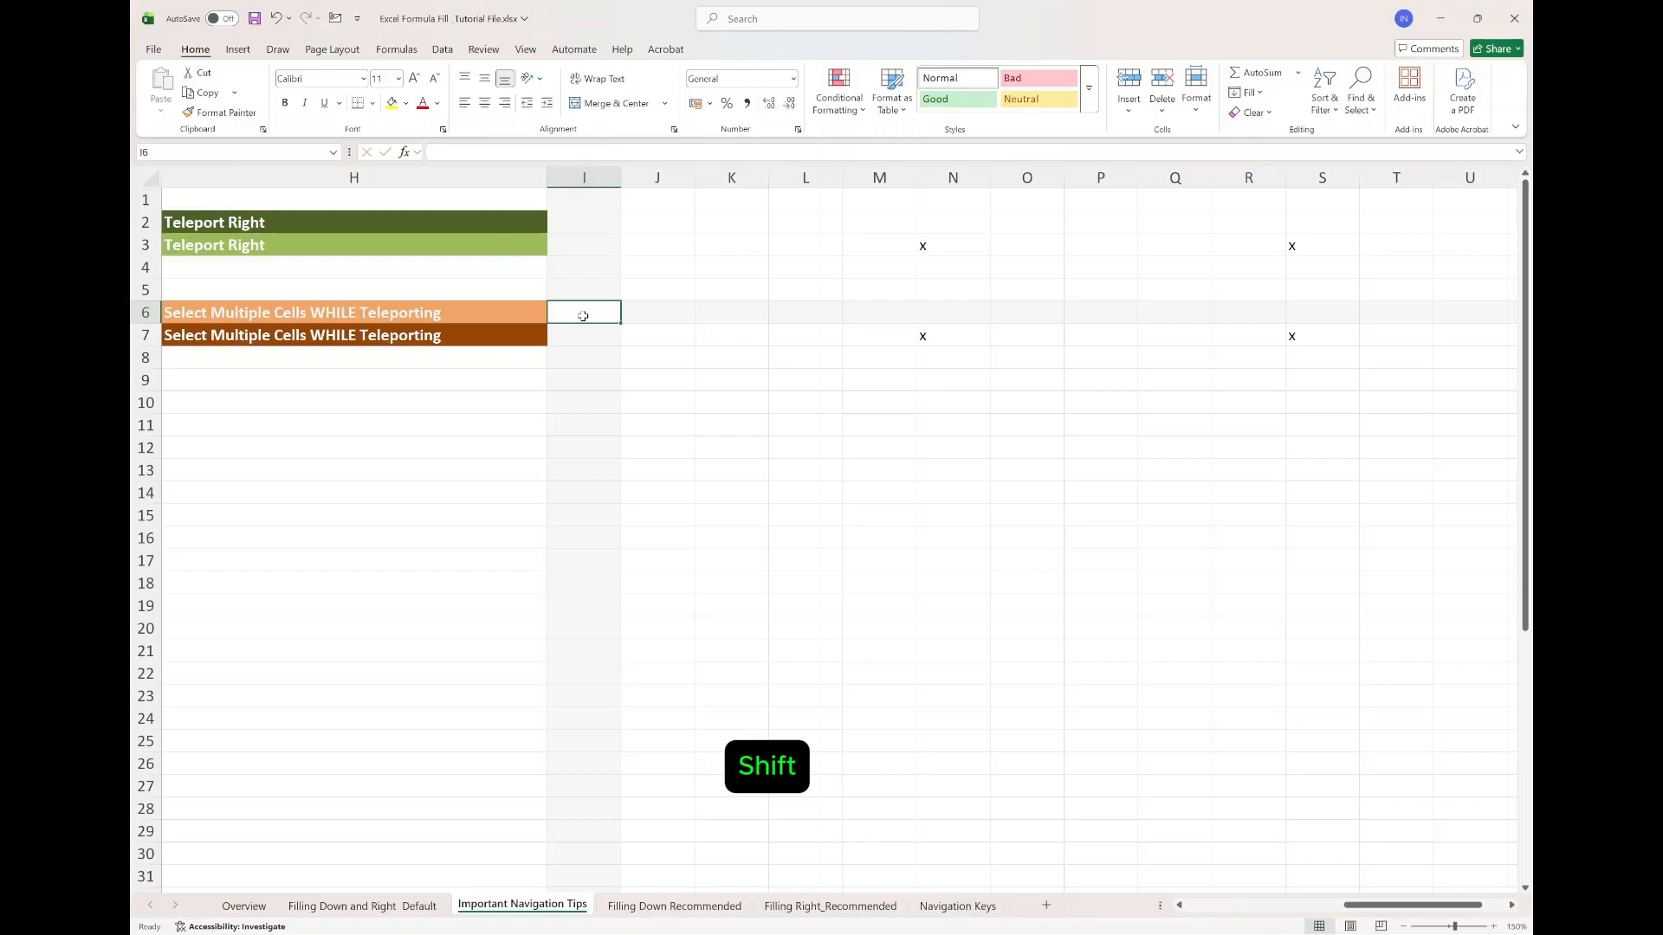
key("shift+Right")
key("shift+Right")
key("shift+Right")
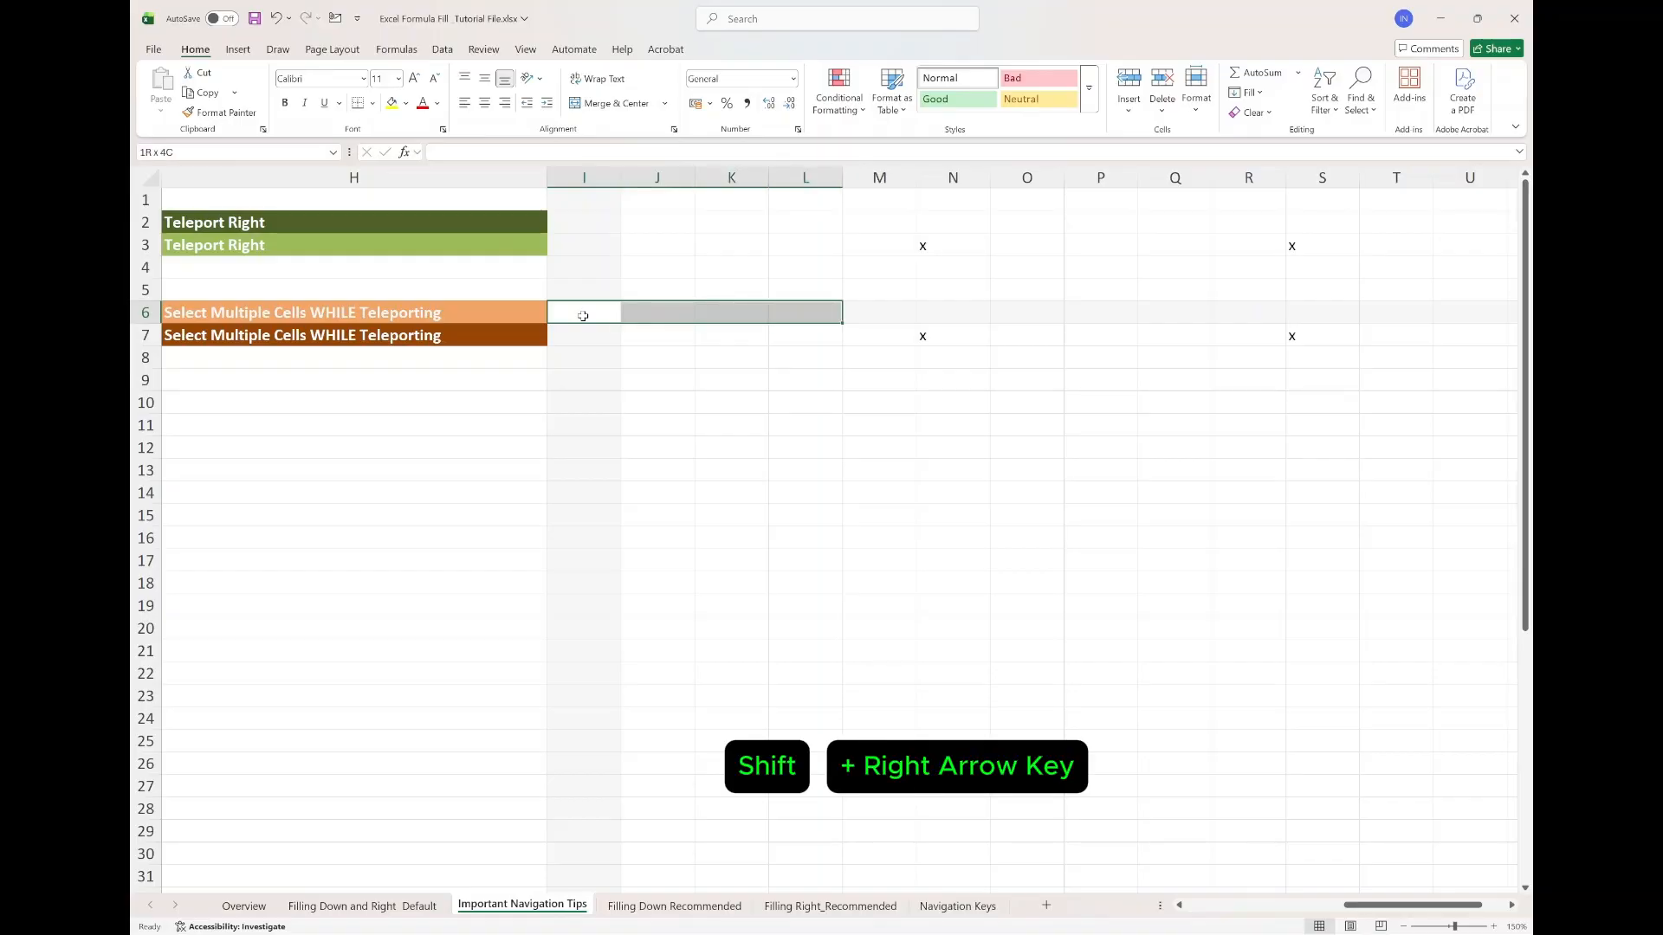
key("shift+Right")
key("shift+Right")
key("shift+Right")
key("shift+Right")
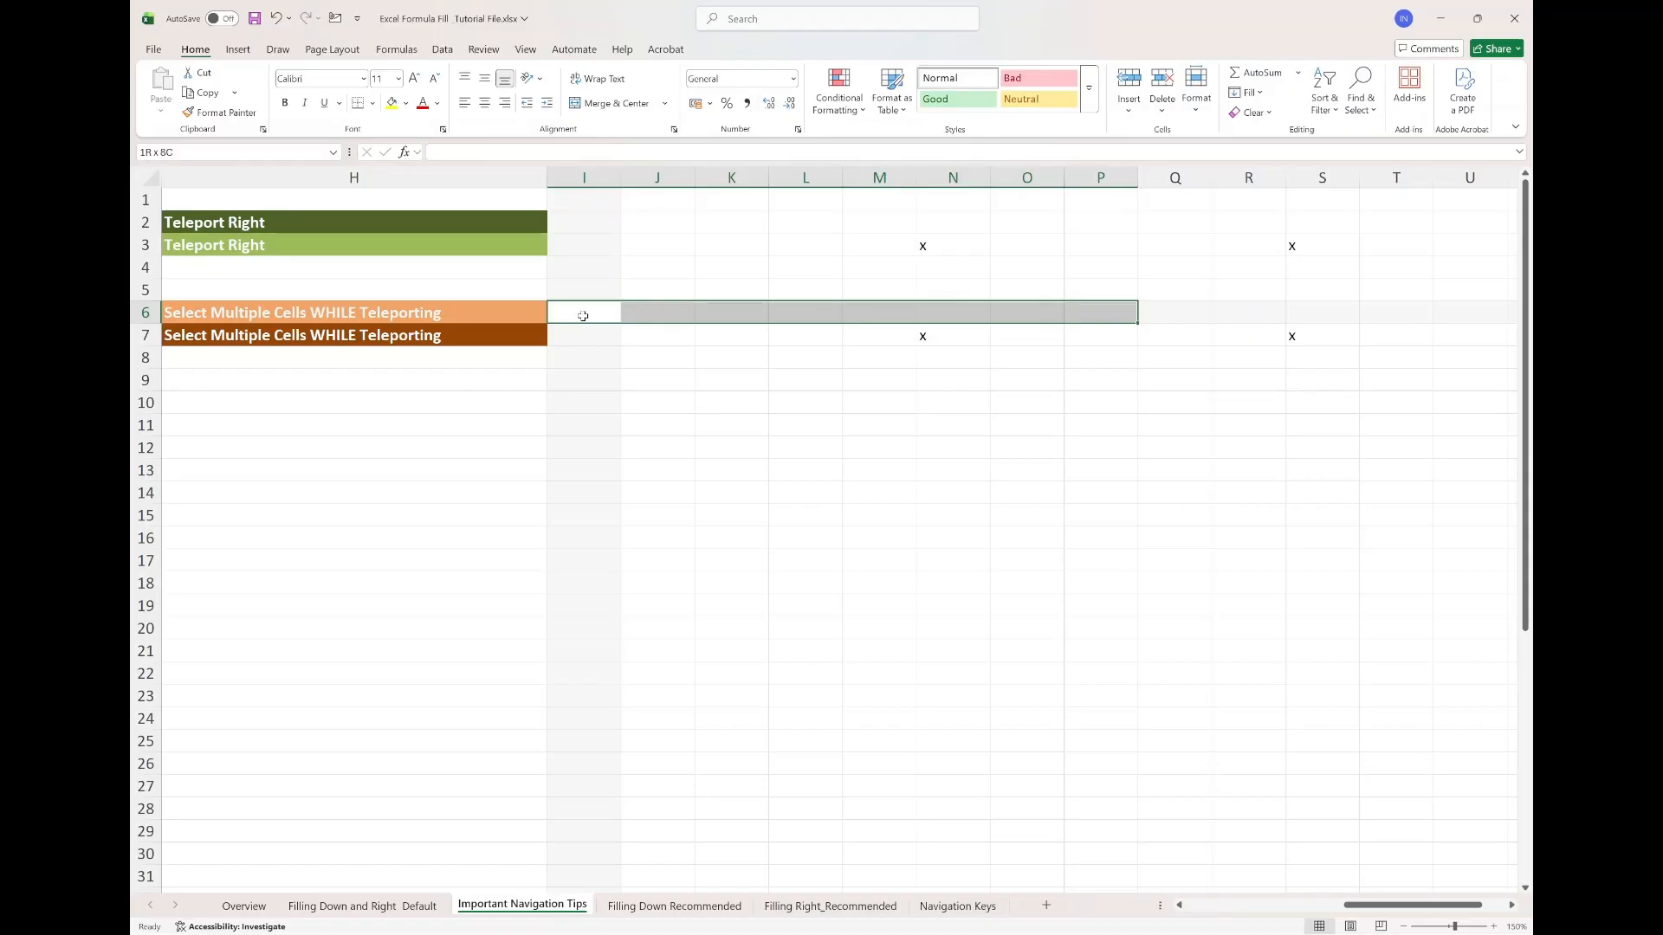
Shrink the row 6 selection one cell at a time back to I6
key("shift+Left")
key("shift+Left")
key("shift+Left")
key("shift+Left")
key("shift+Left")
key("shift+Left")
key("shift+Left")
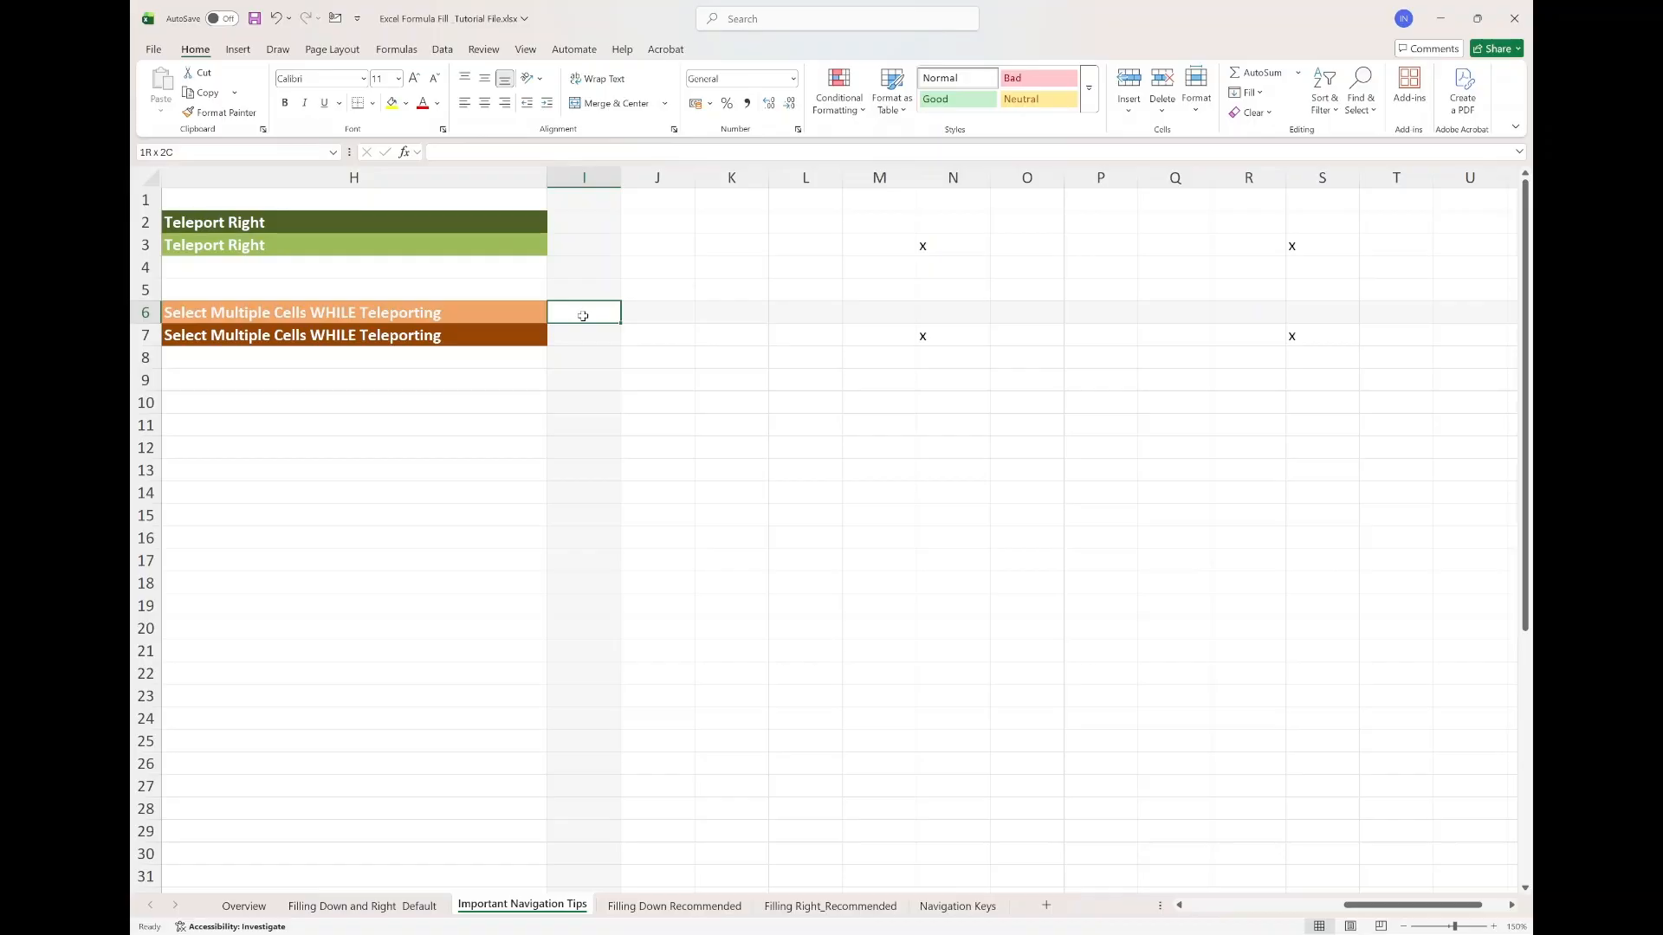
Extend the selection from I6 to the last column, XFD6, in one jump, then return to the label in H6
key("ctrl")
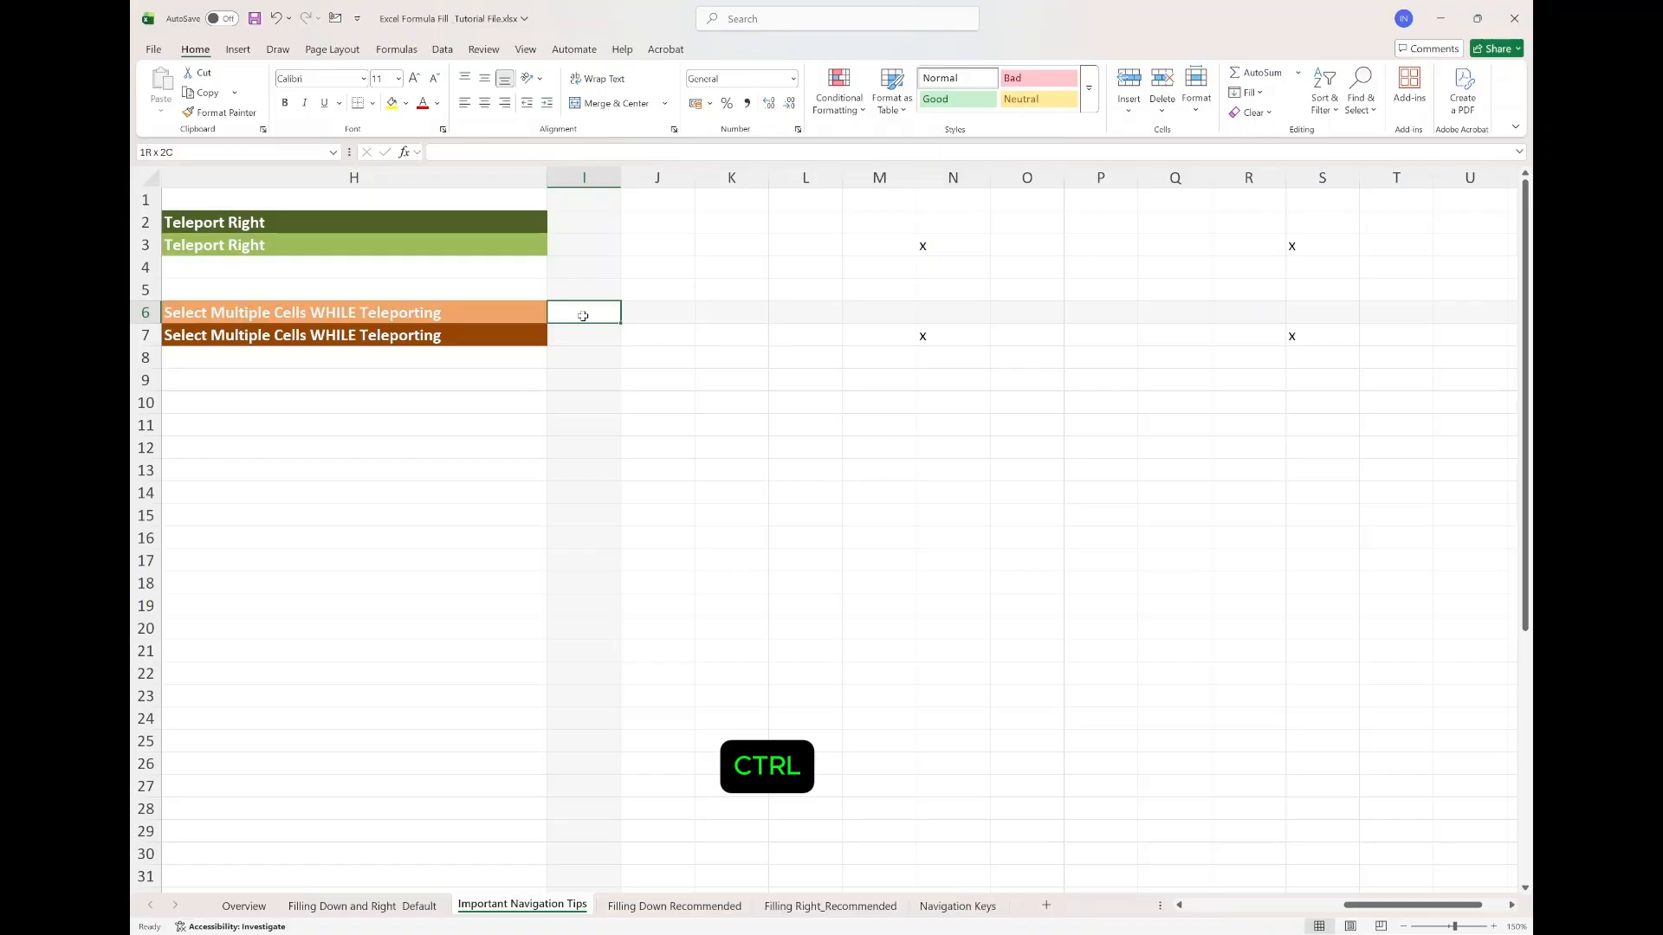
key("shift")
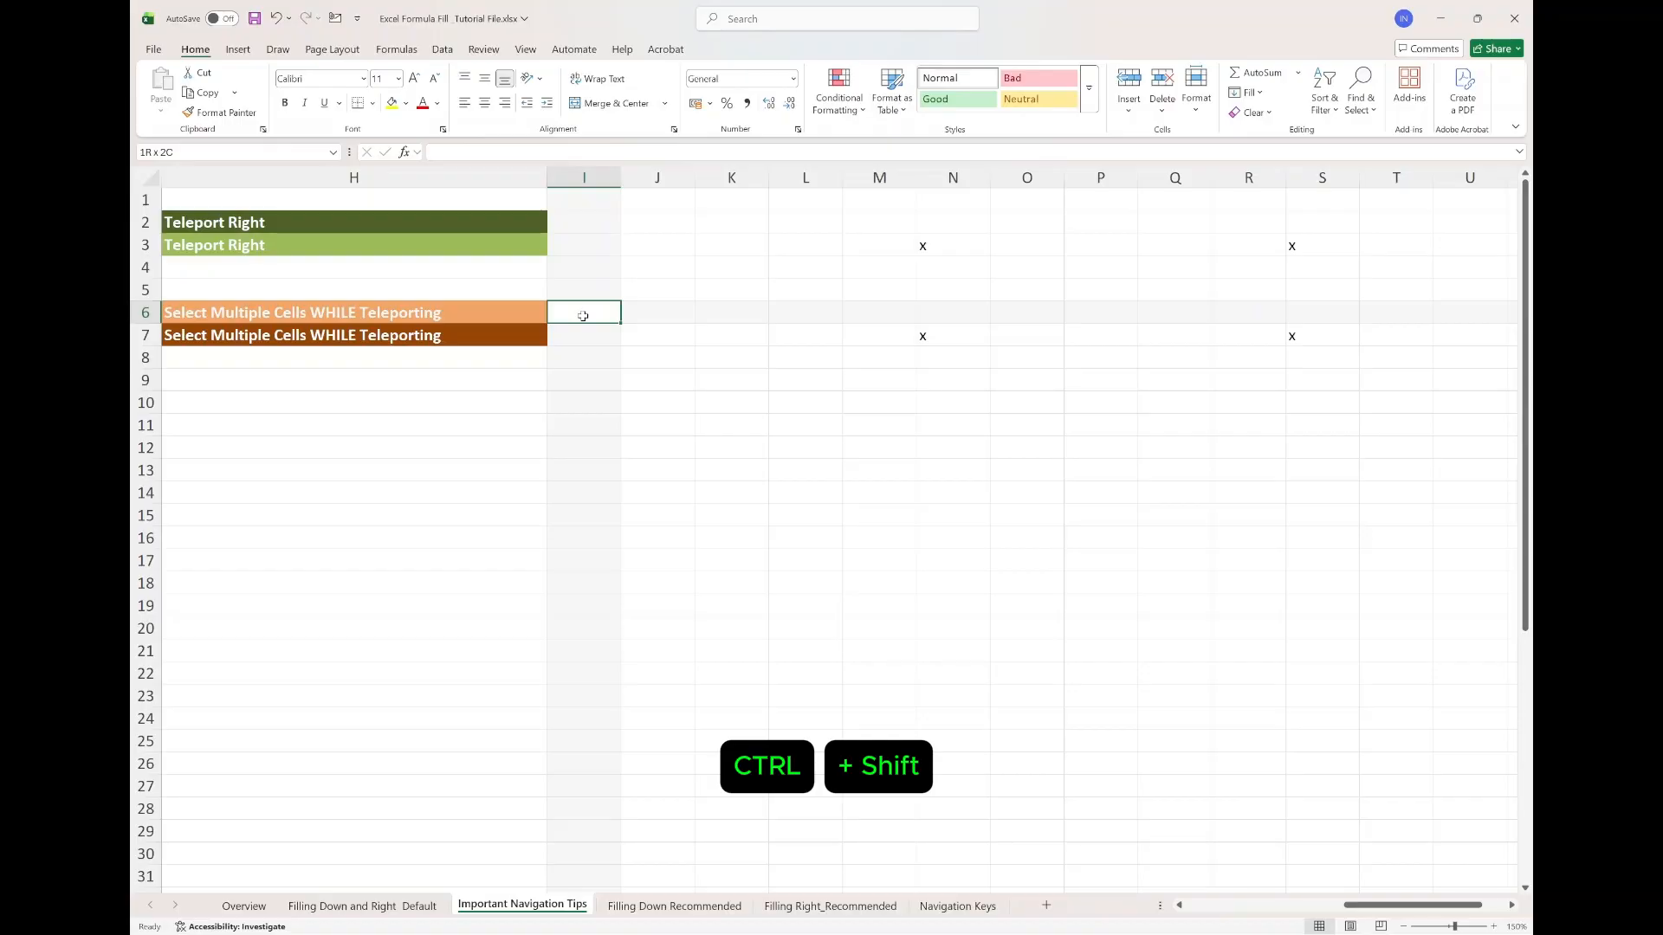
key("ctrl+shift+Right")
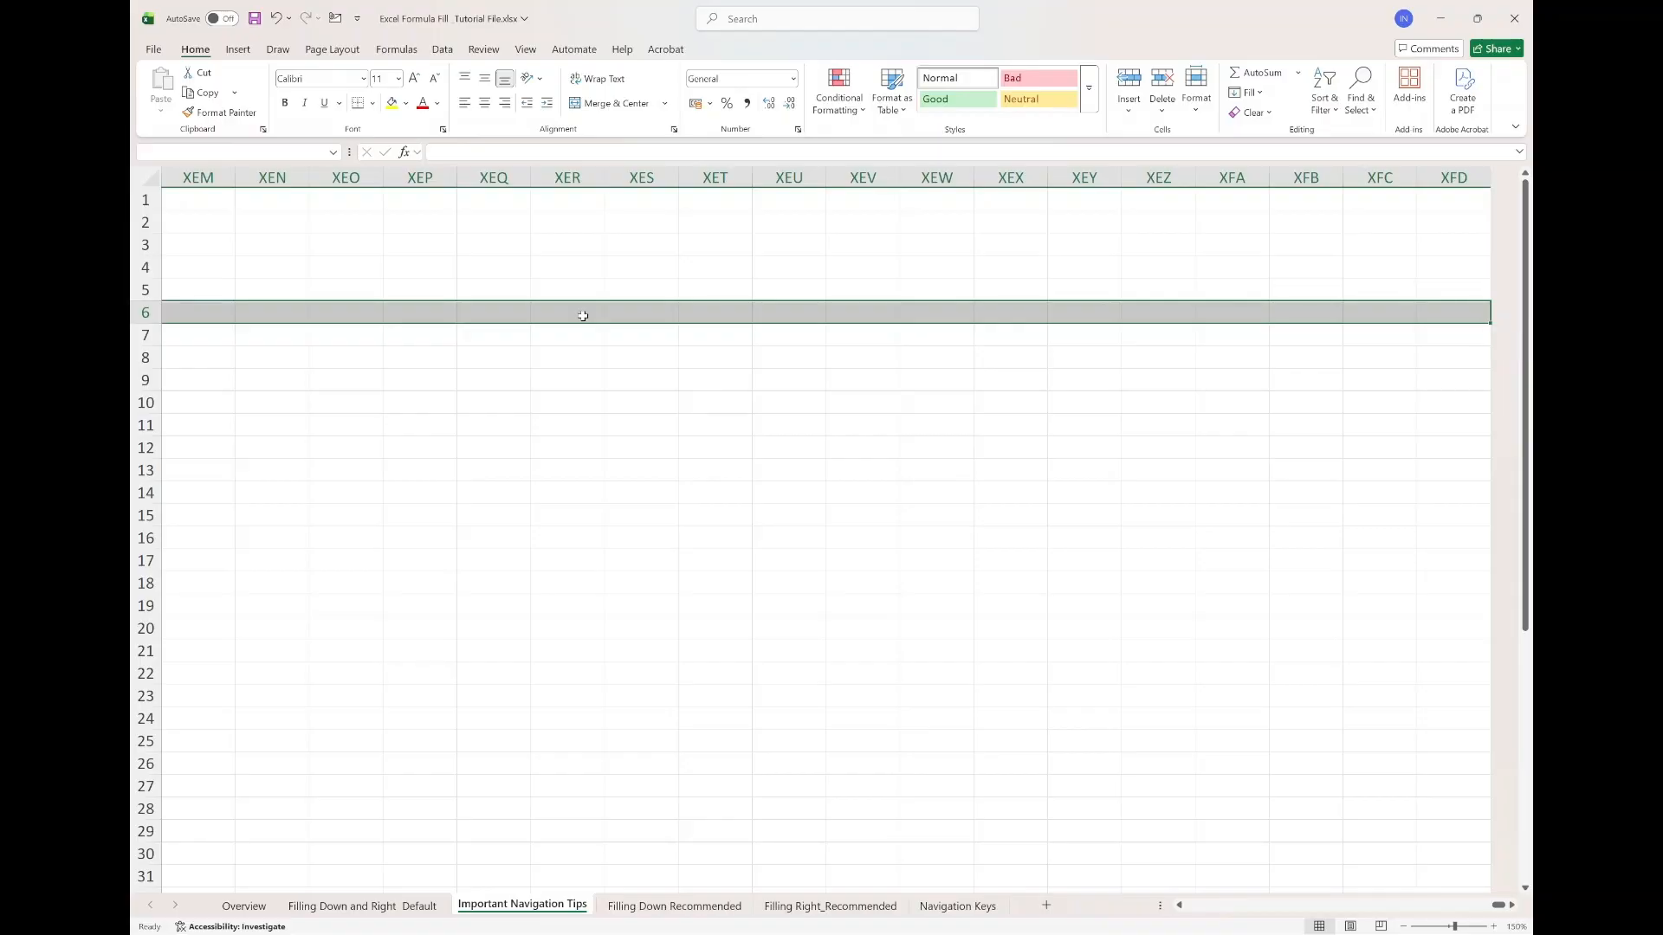
key("ctrl+Left")
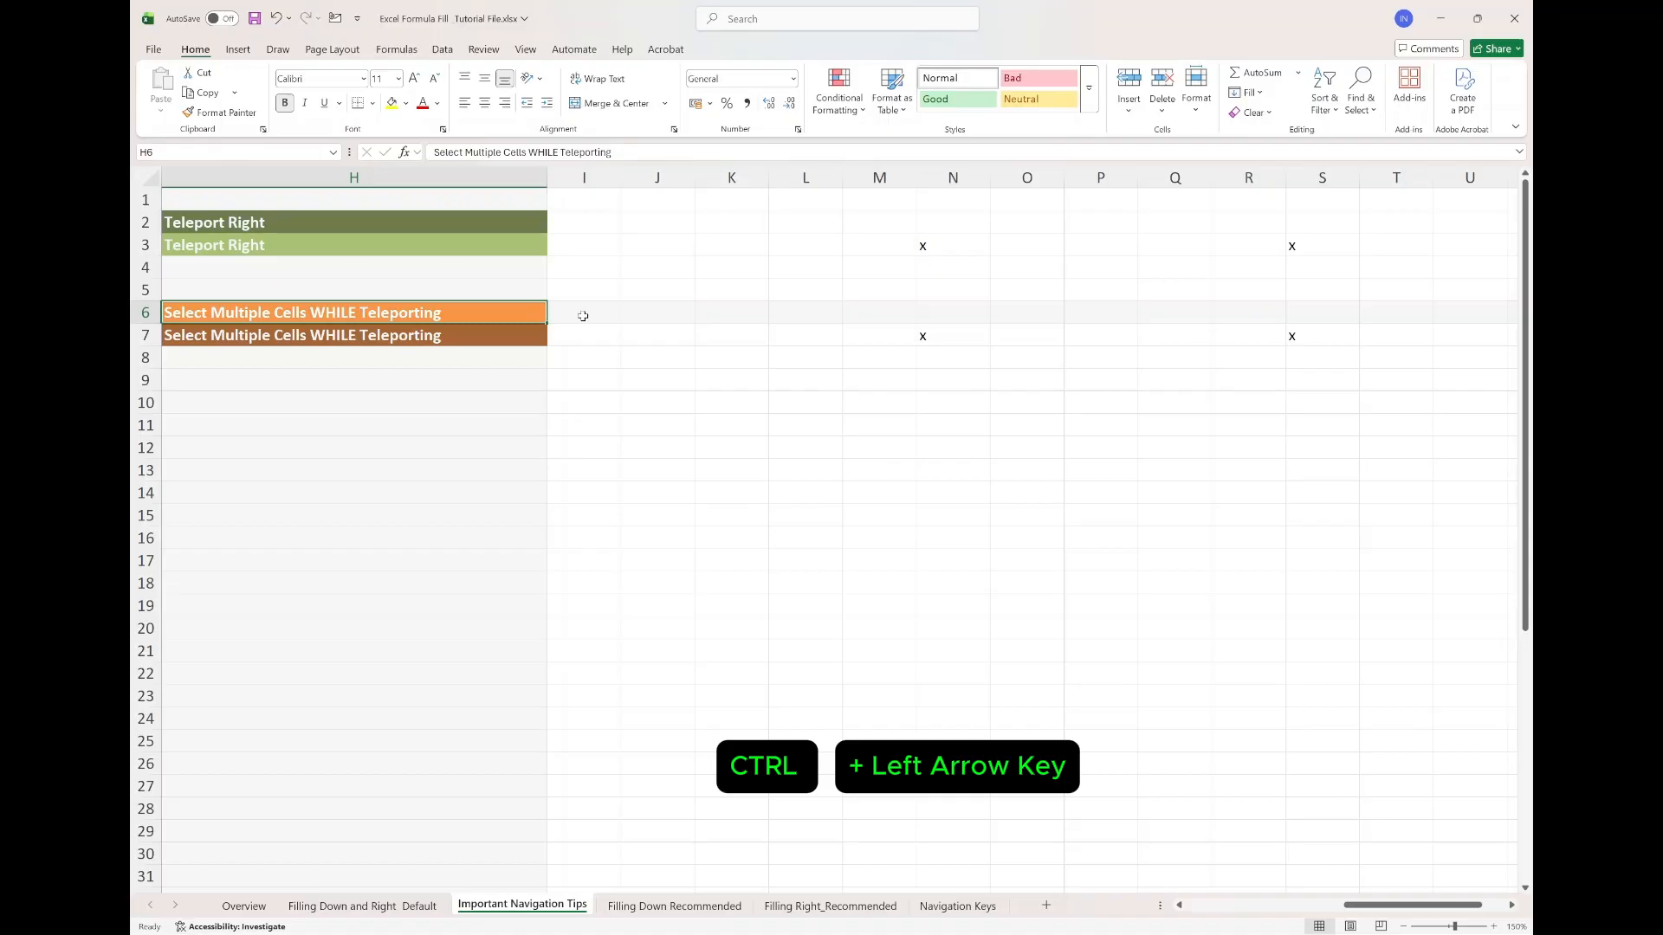
Starting at I7, extend the selection through the marked cells N7, S7 and W7 to XFD7, then return to H7
left_click(586, 335)
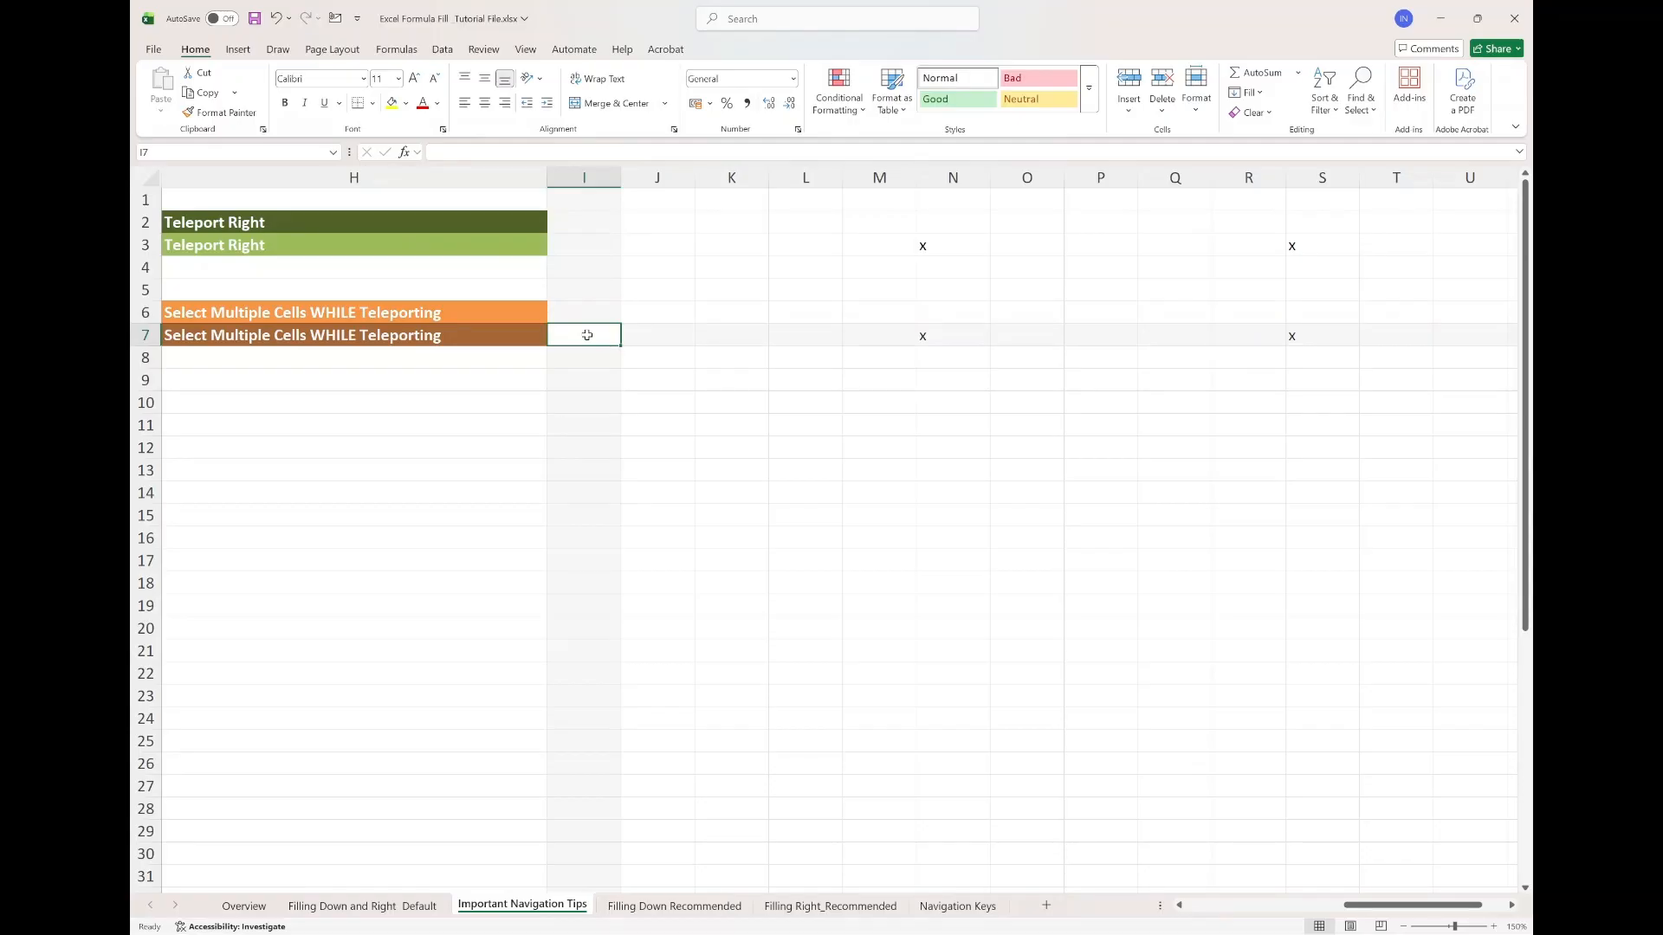
key("ctrl")
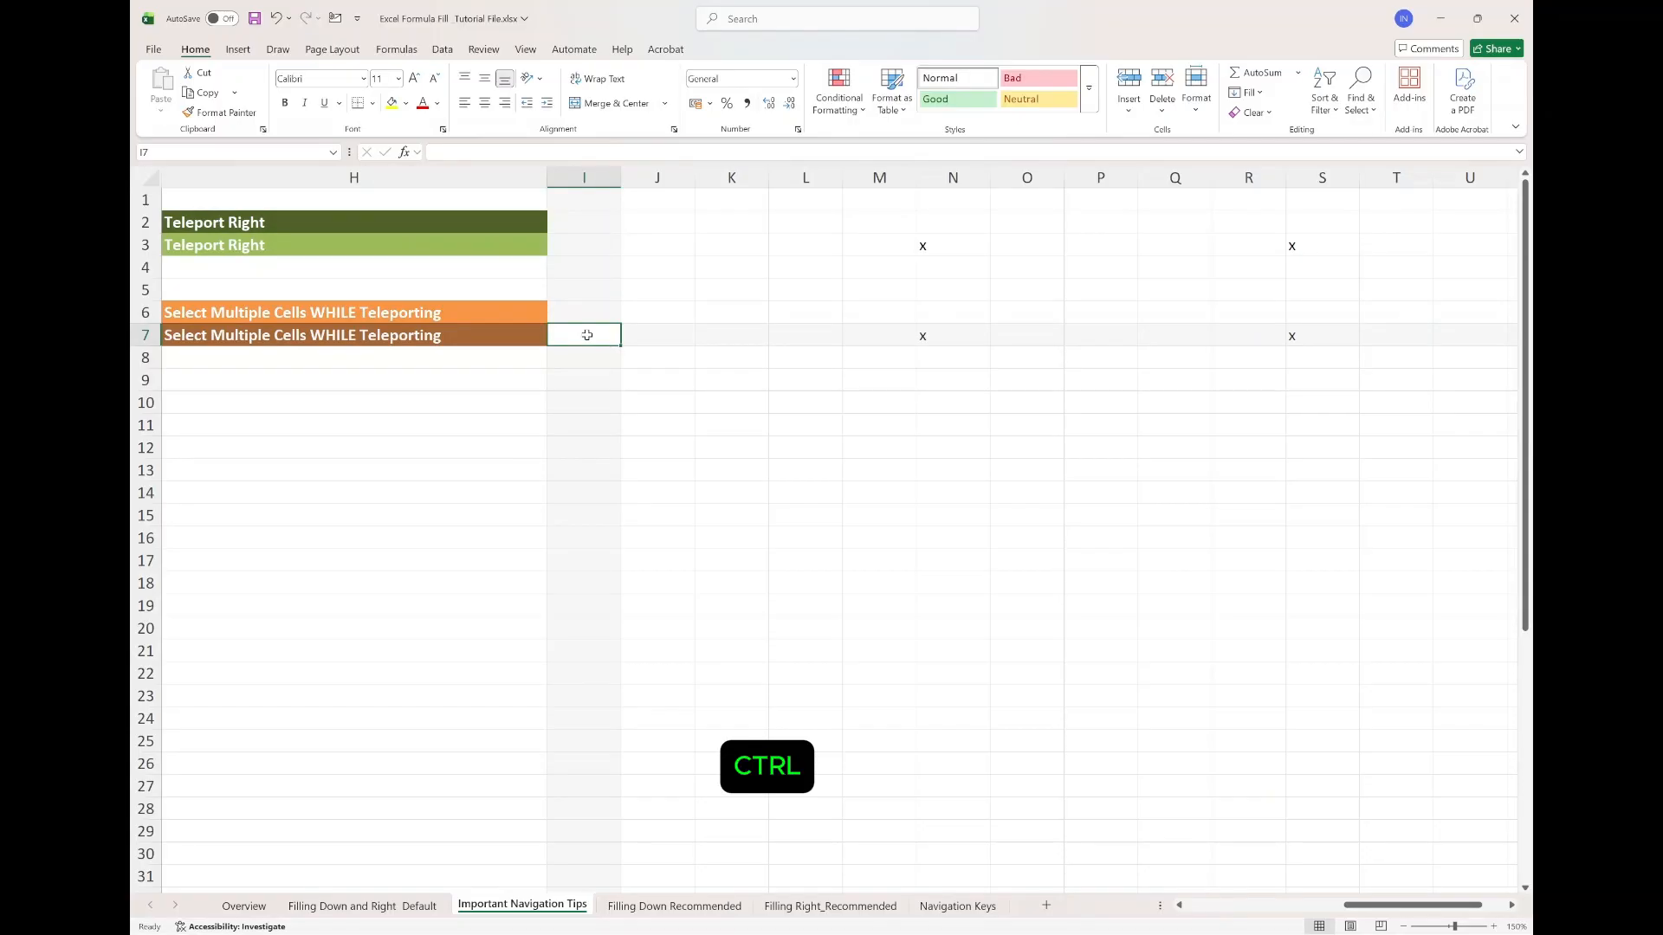
key("shift")
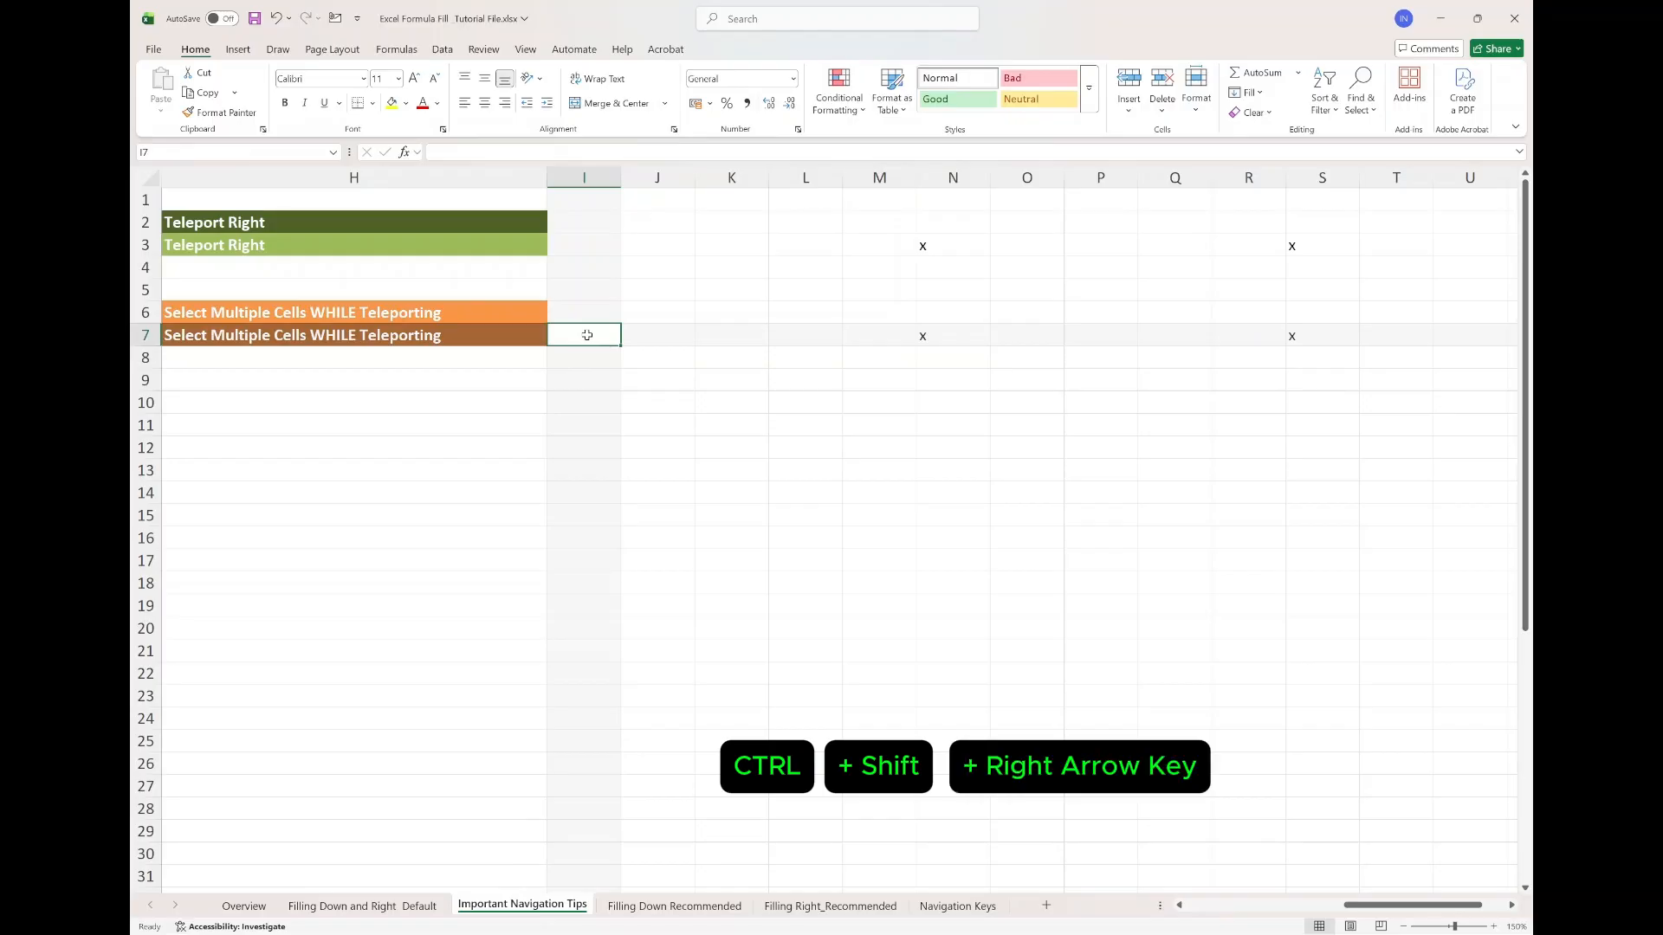
key("ctrl+shift+Right")
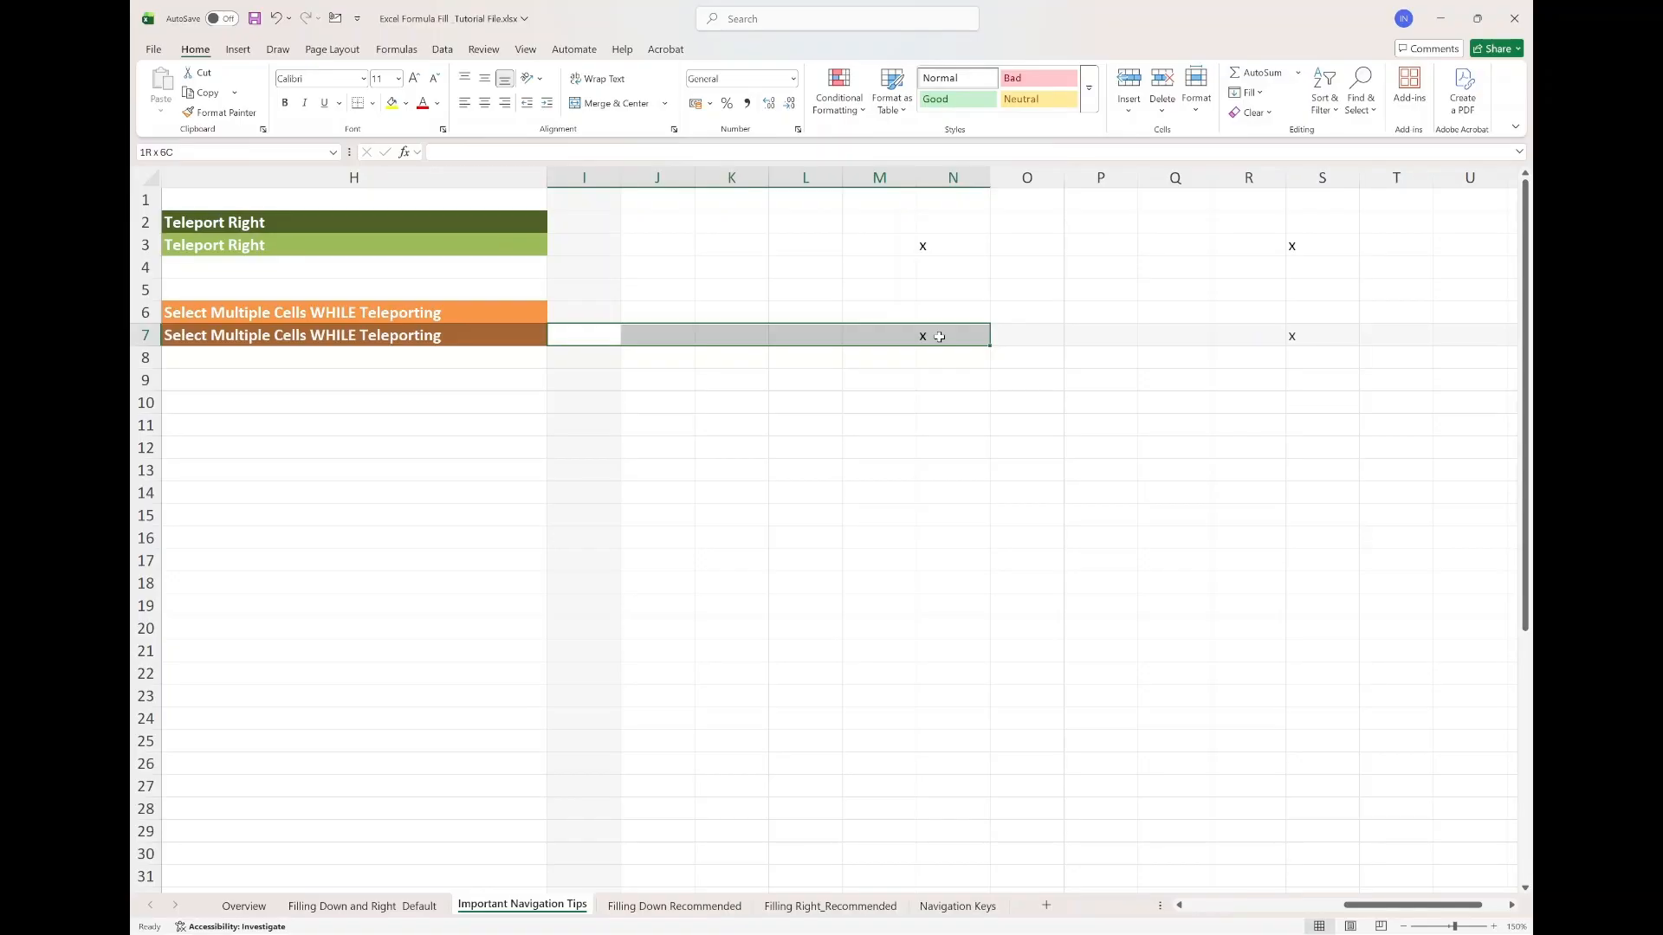
key("ctrl+shift+Right")
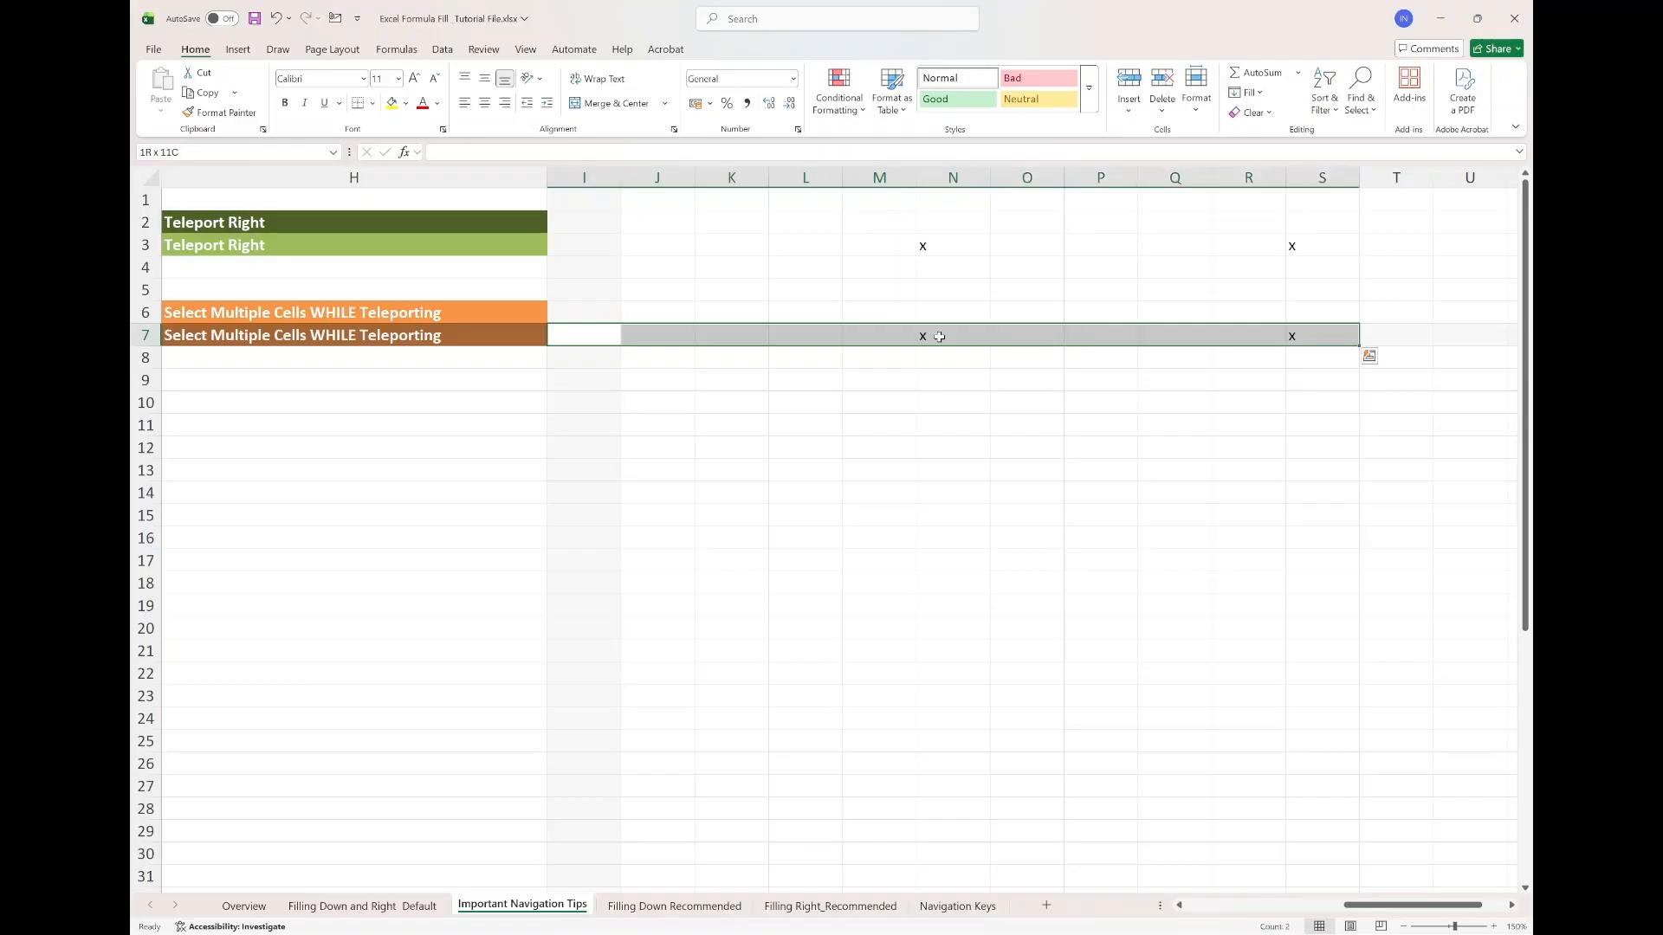
key("ctrl+shift+Right")
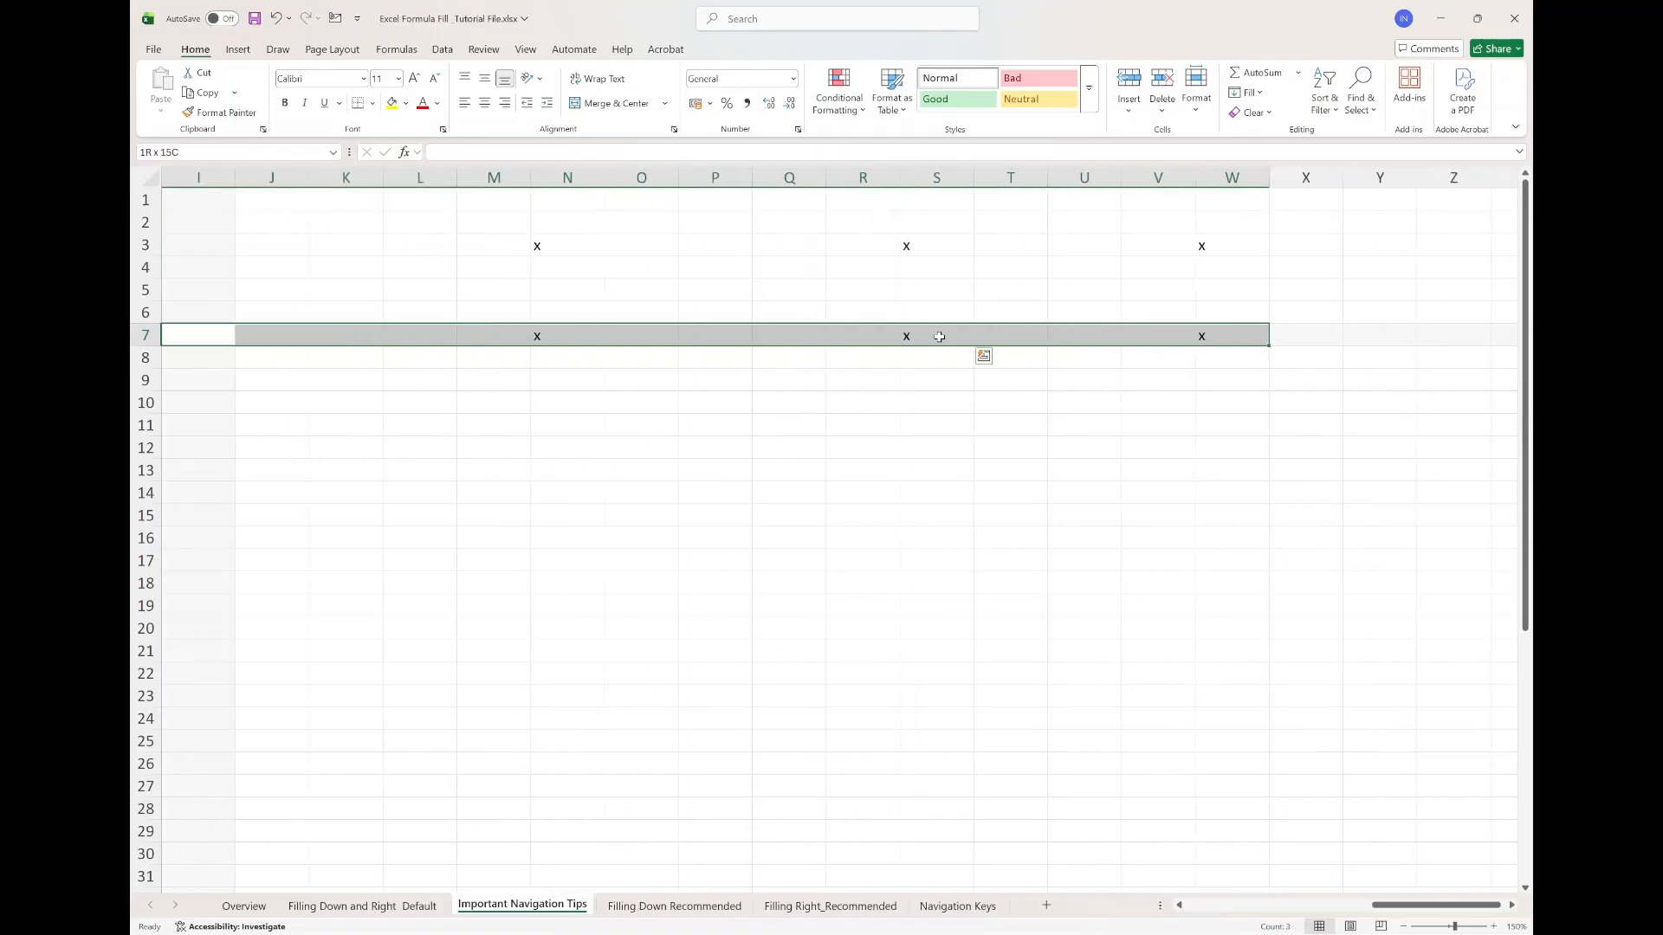
key("ctrl+shift+Right")
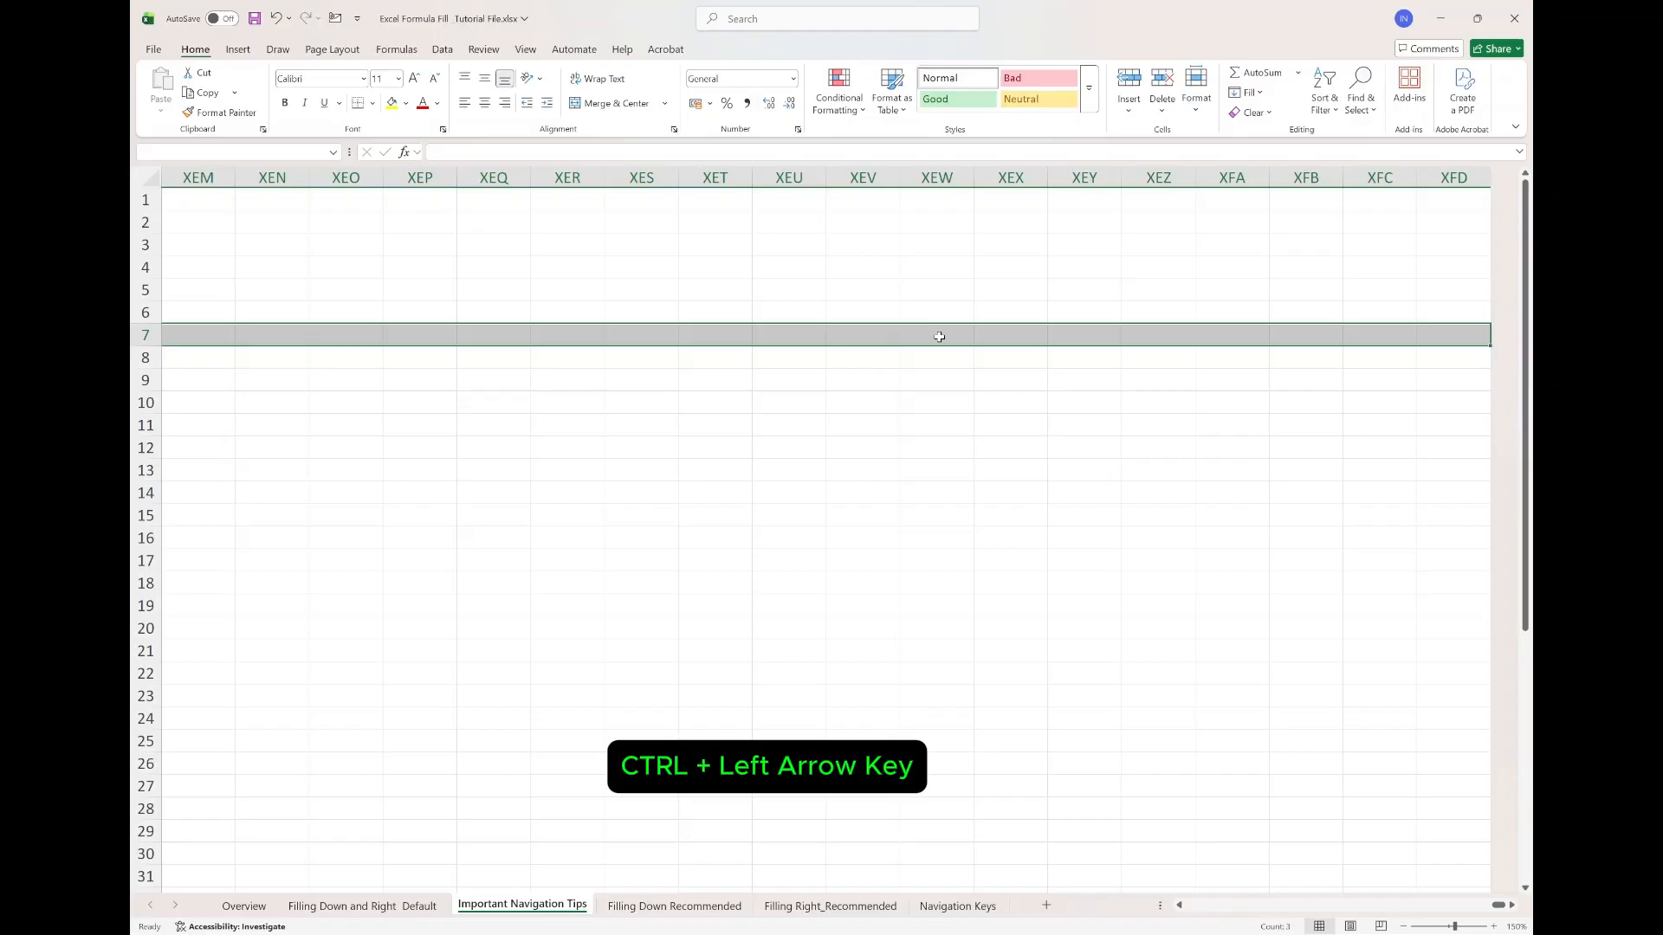
key("ctrl+Left")
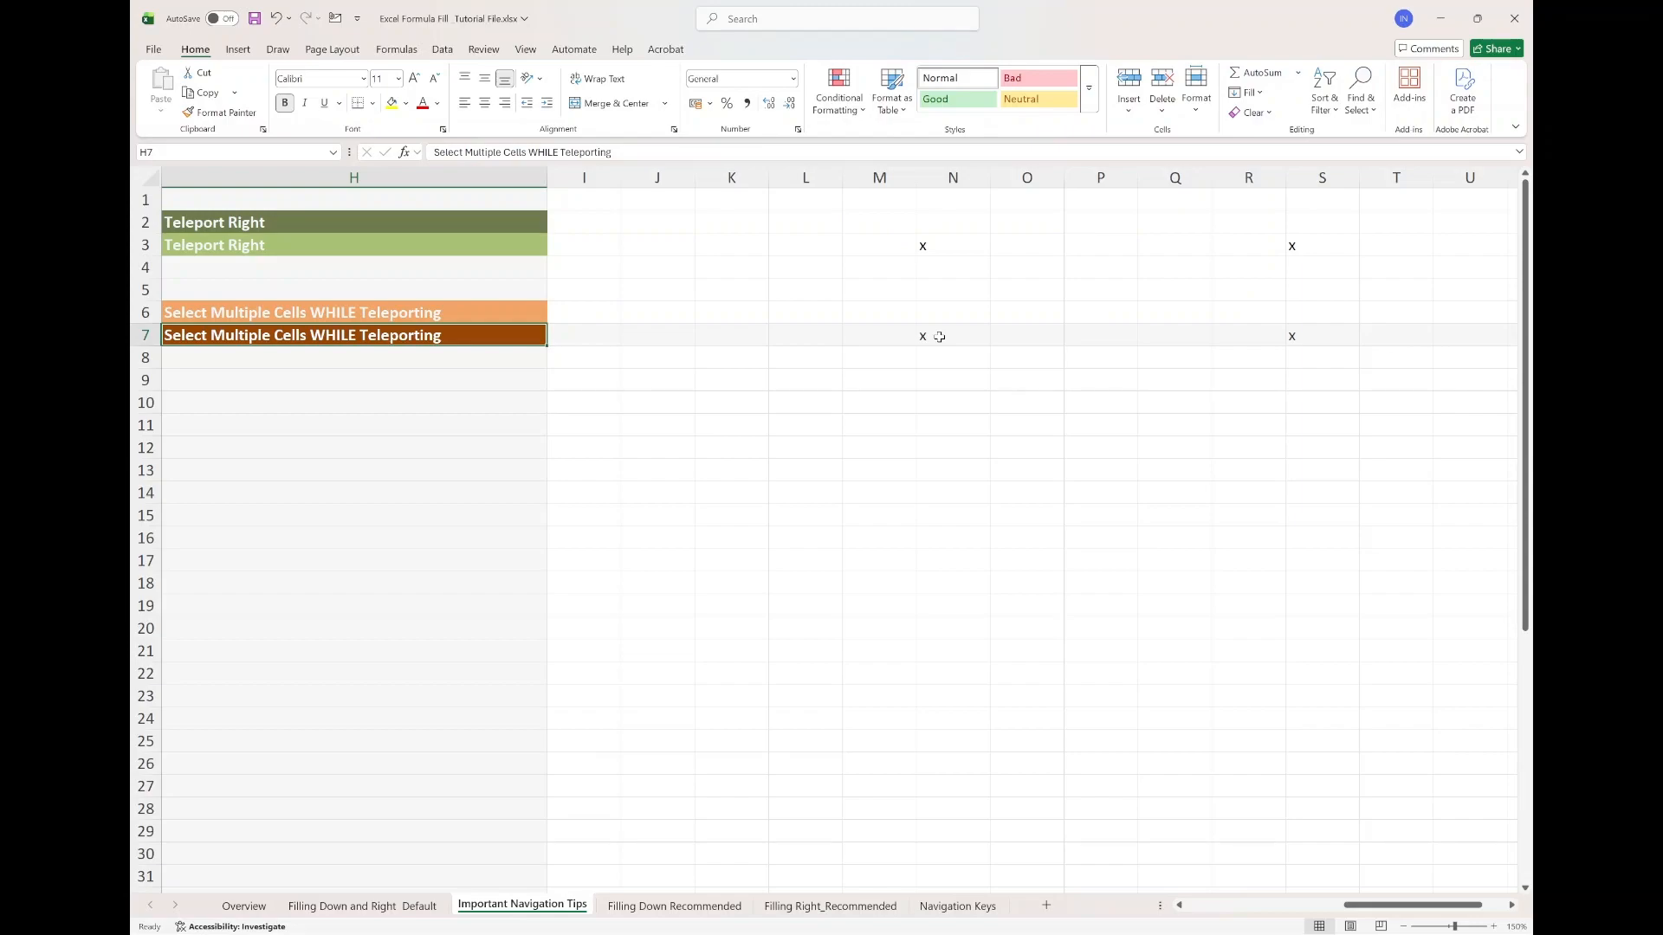
On the Filling Down Recommended sheet, jump from the F2 formula to the last row, F1048576, and back to F2
key("ctrl+Page_Down")
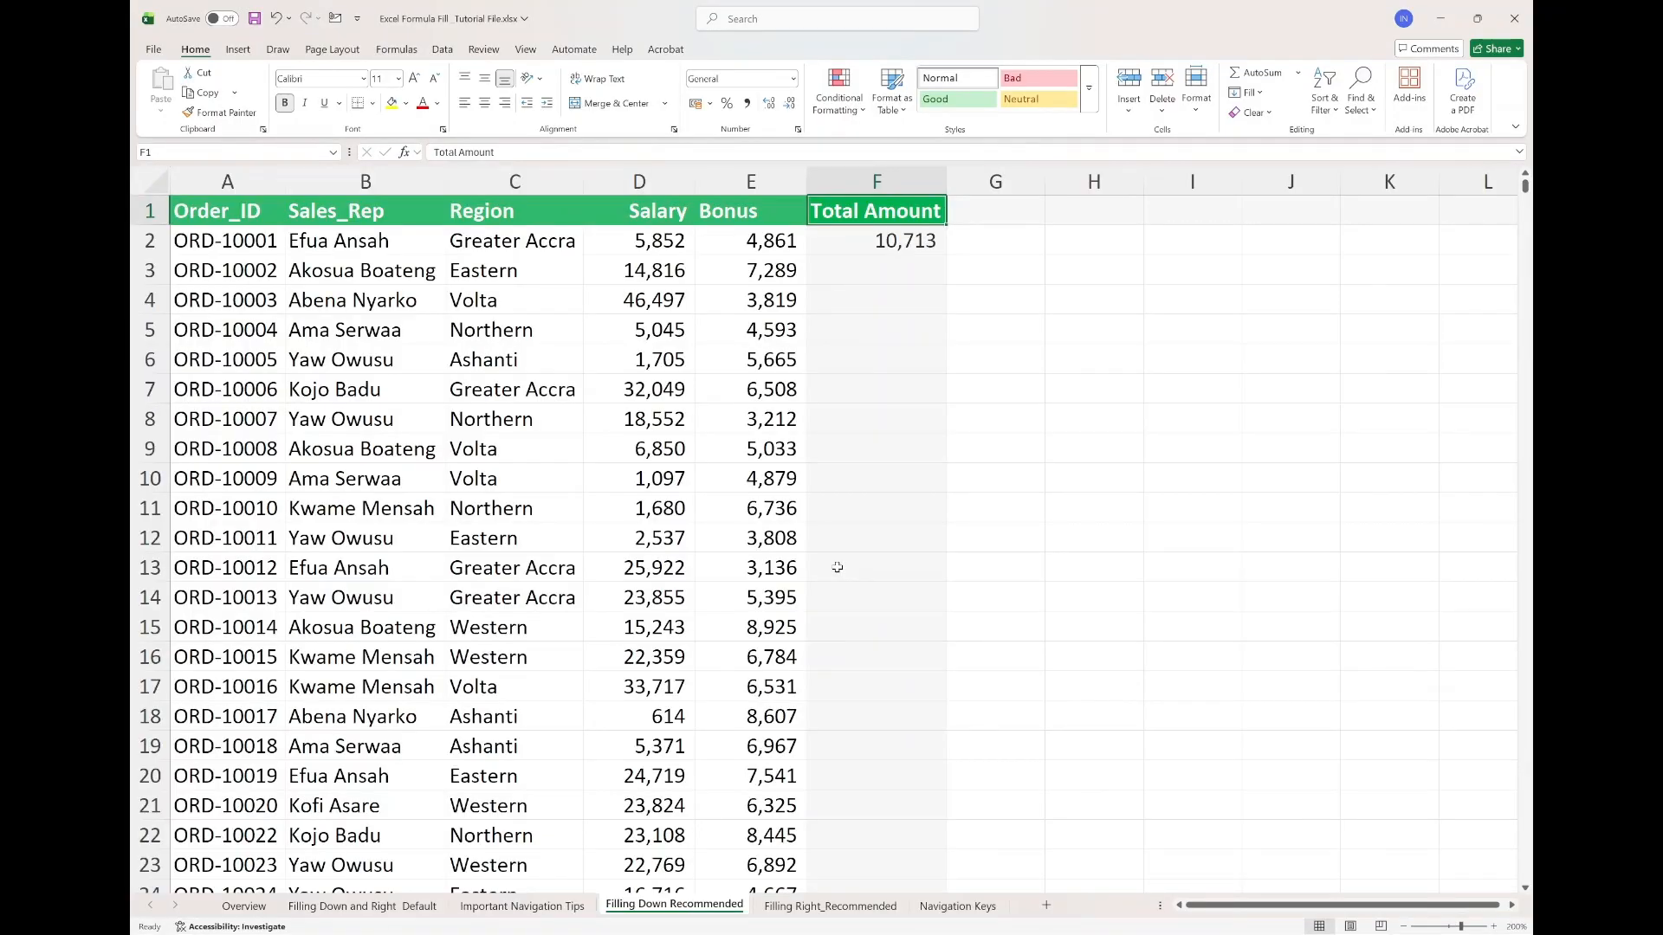
key("Down")
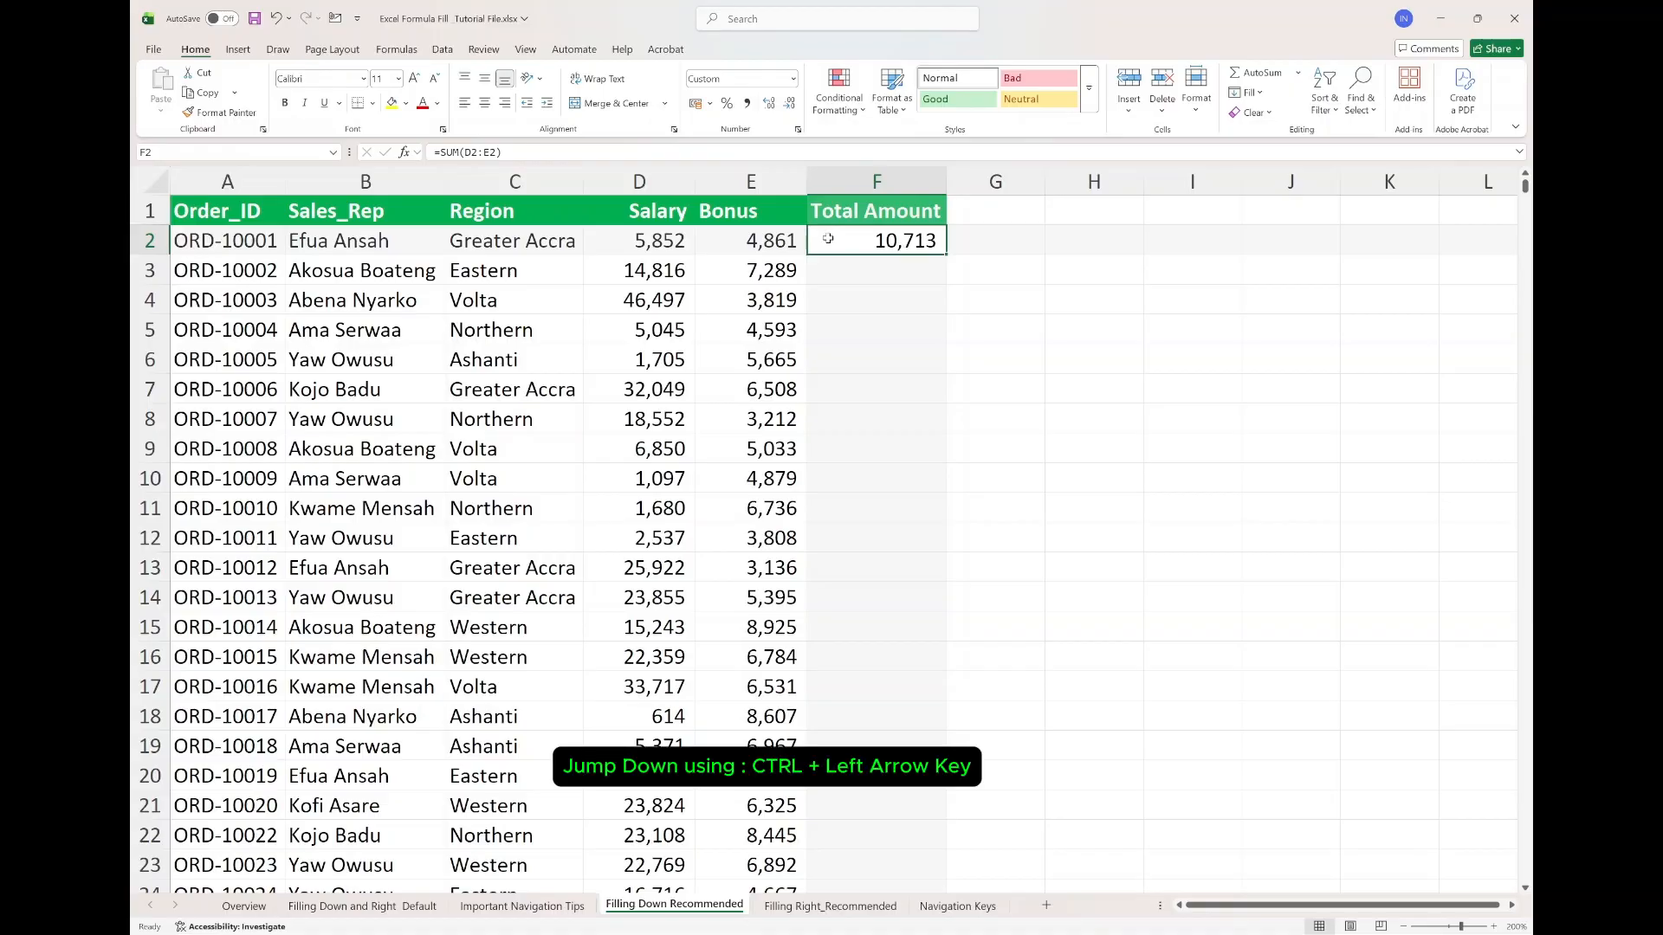
key("ctrl+Down")
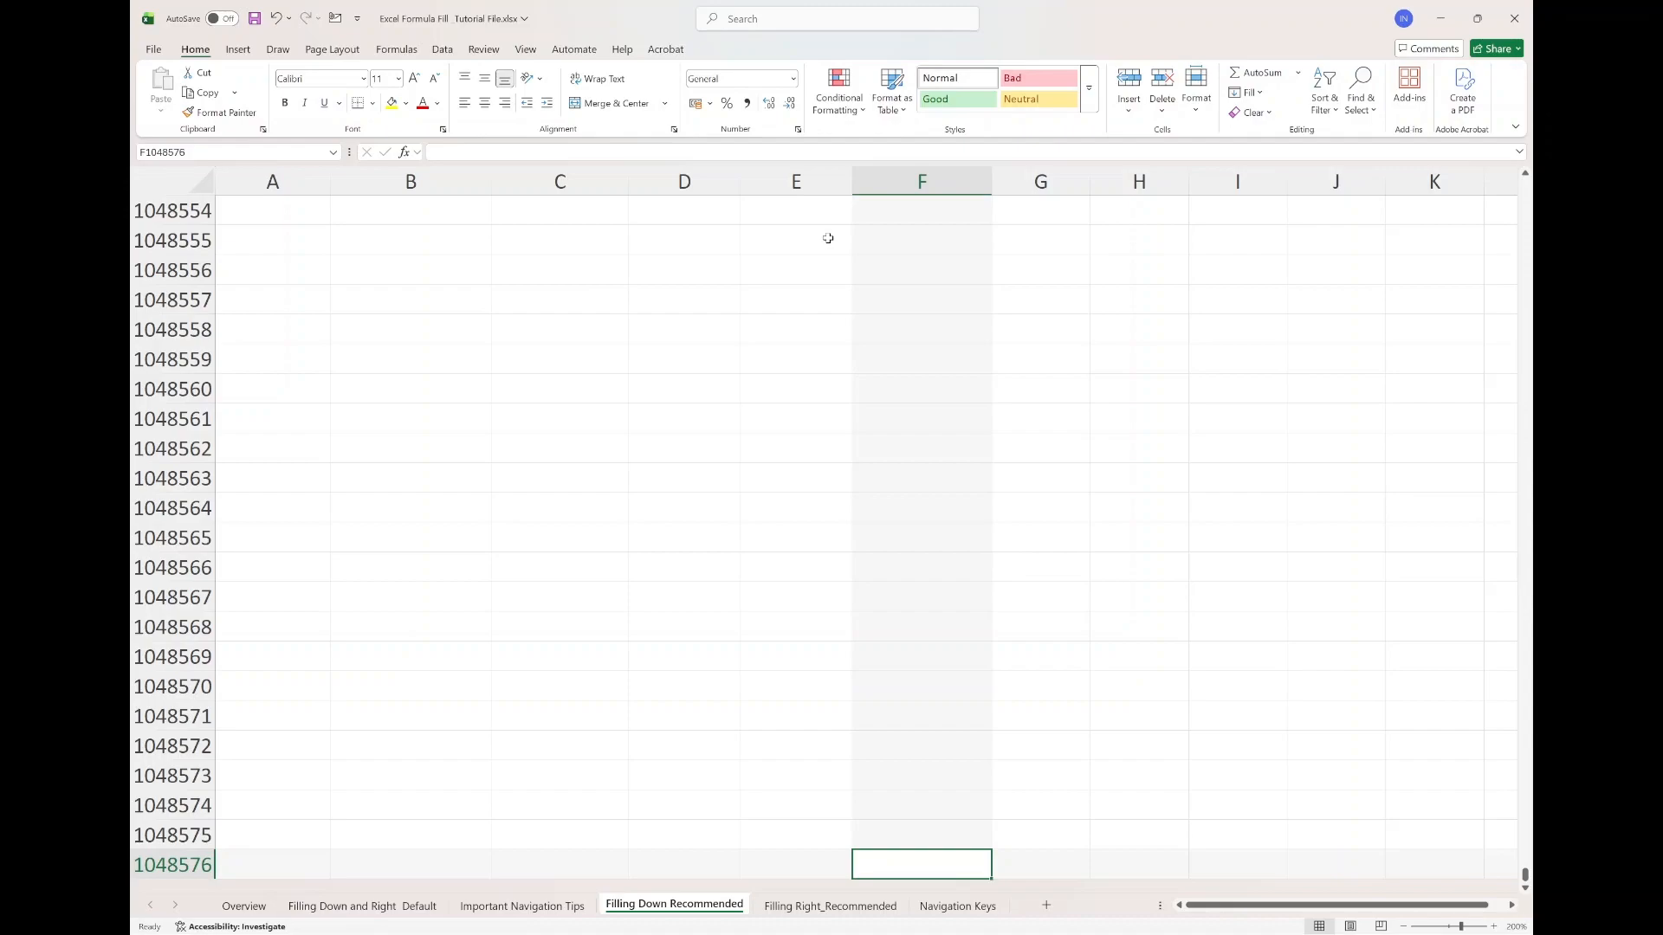
key("ctrl+Up")
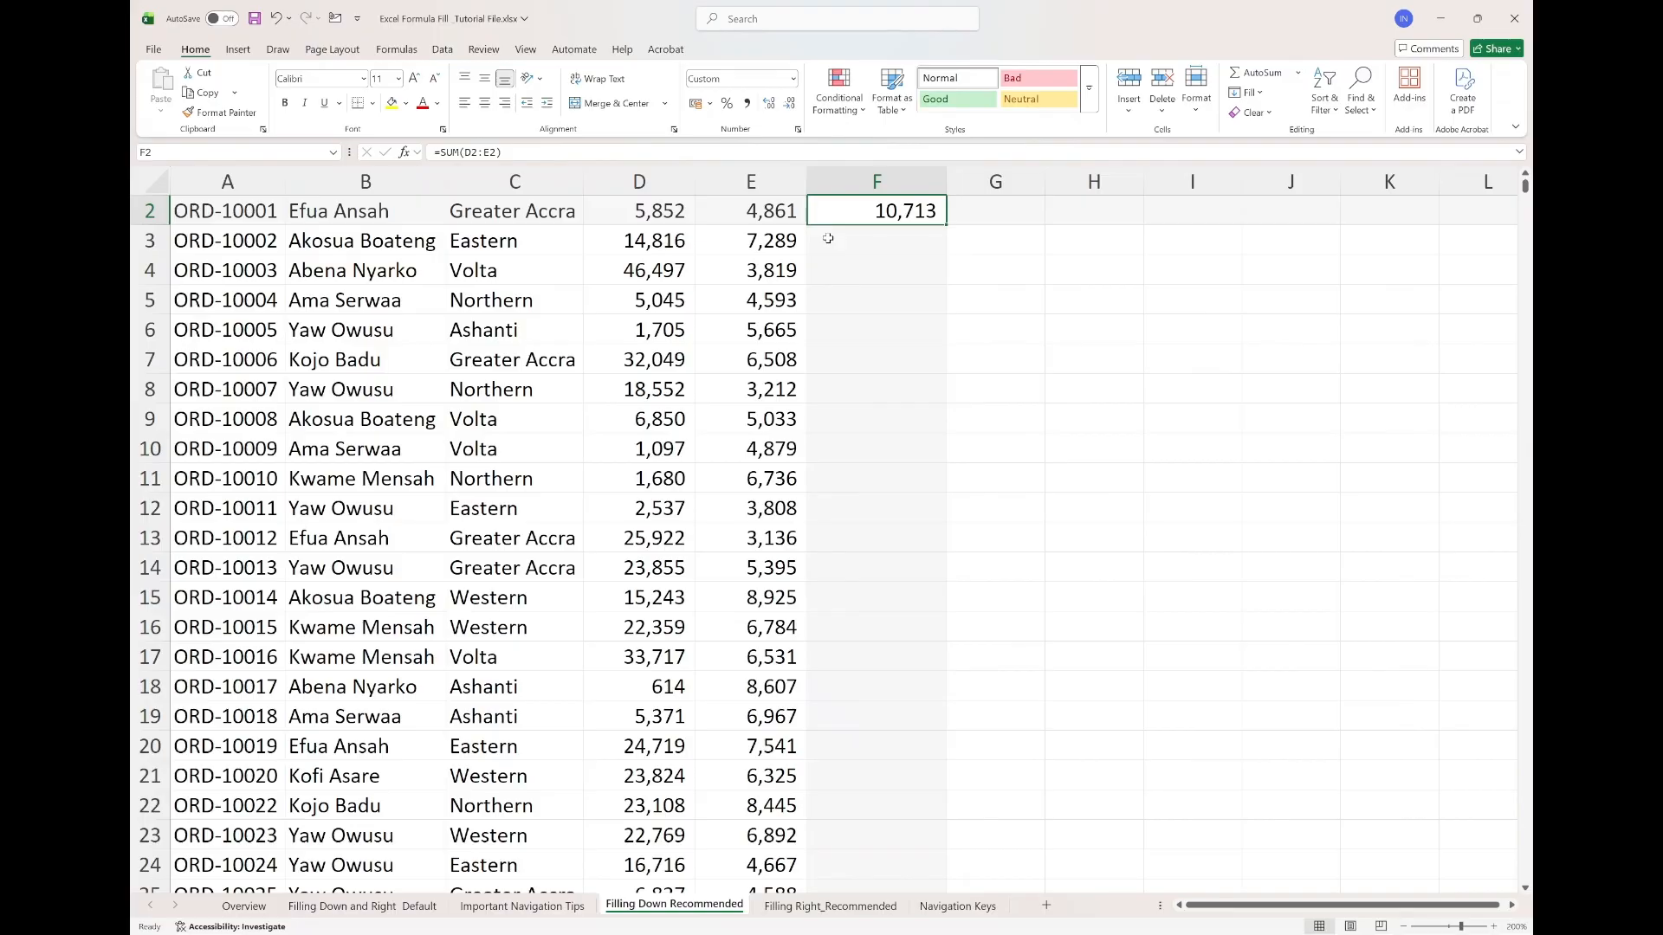
From E2, jump down the Bonus column past its gaps to the sheet's last row, then back up to the last entry, E5001
left_click(722, 215)
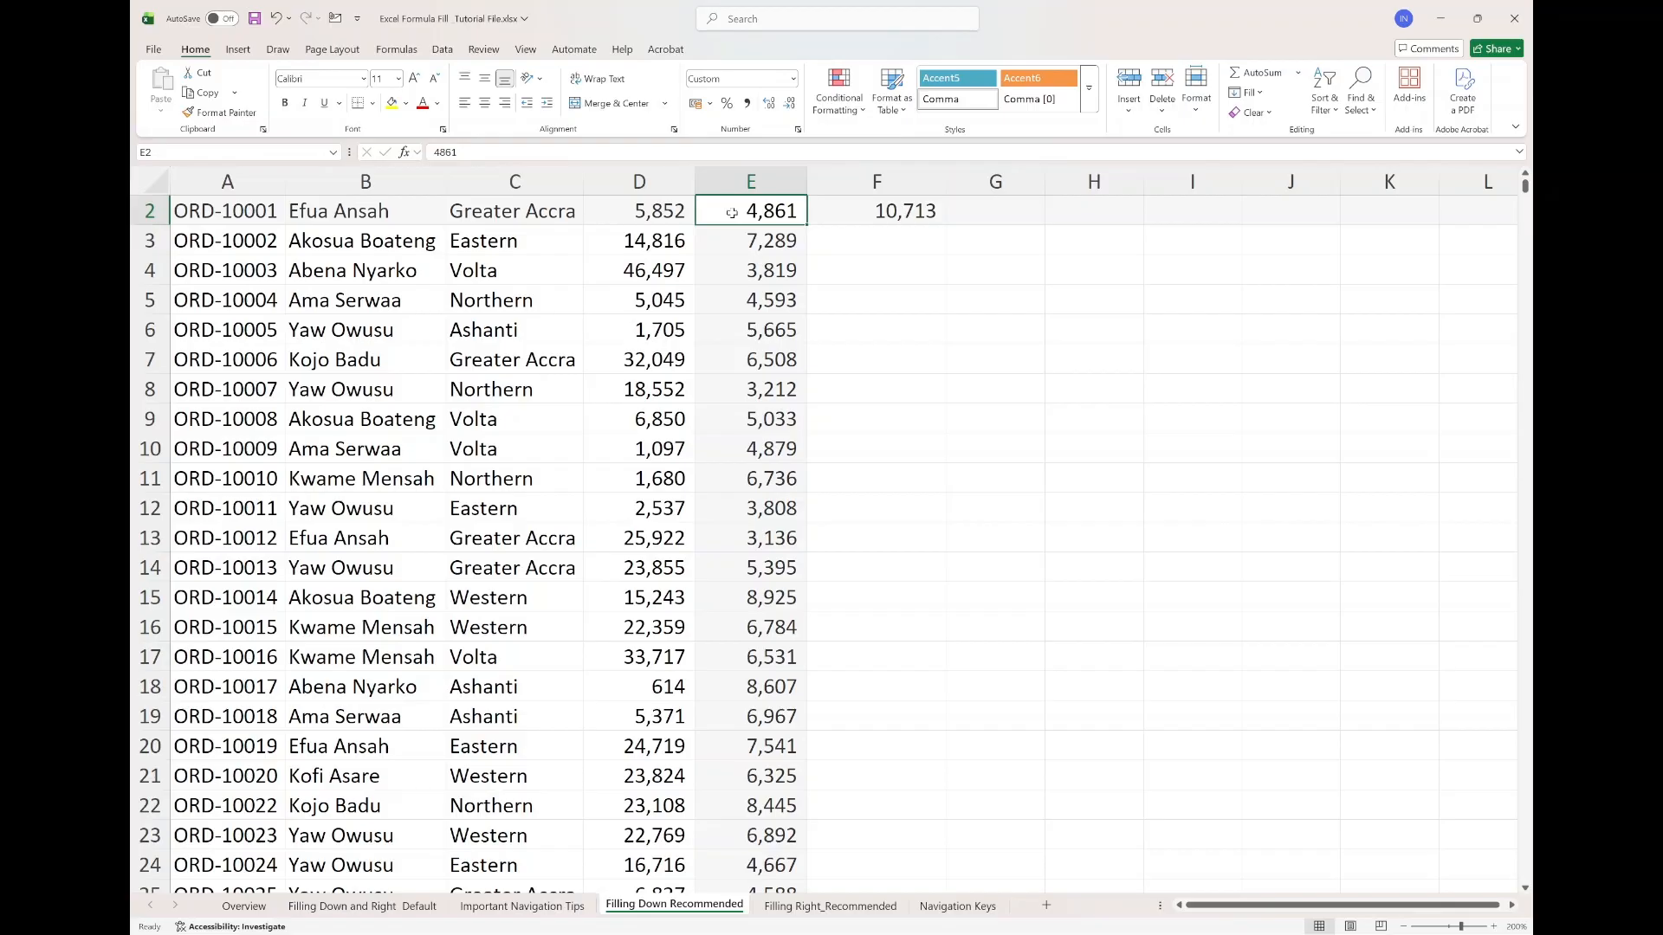
key("ctrl+Down")
key("ctrl+Down")
key("ctrl+Down")
key("ctrl+Down")
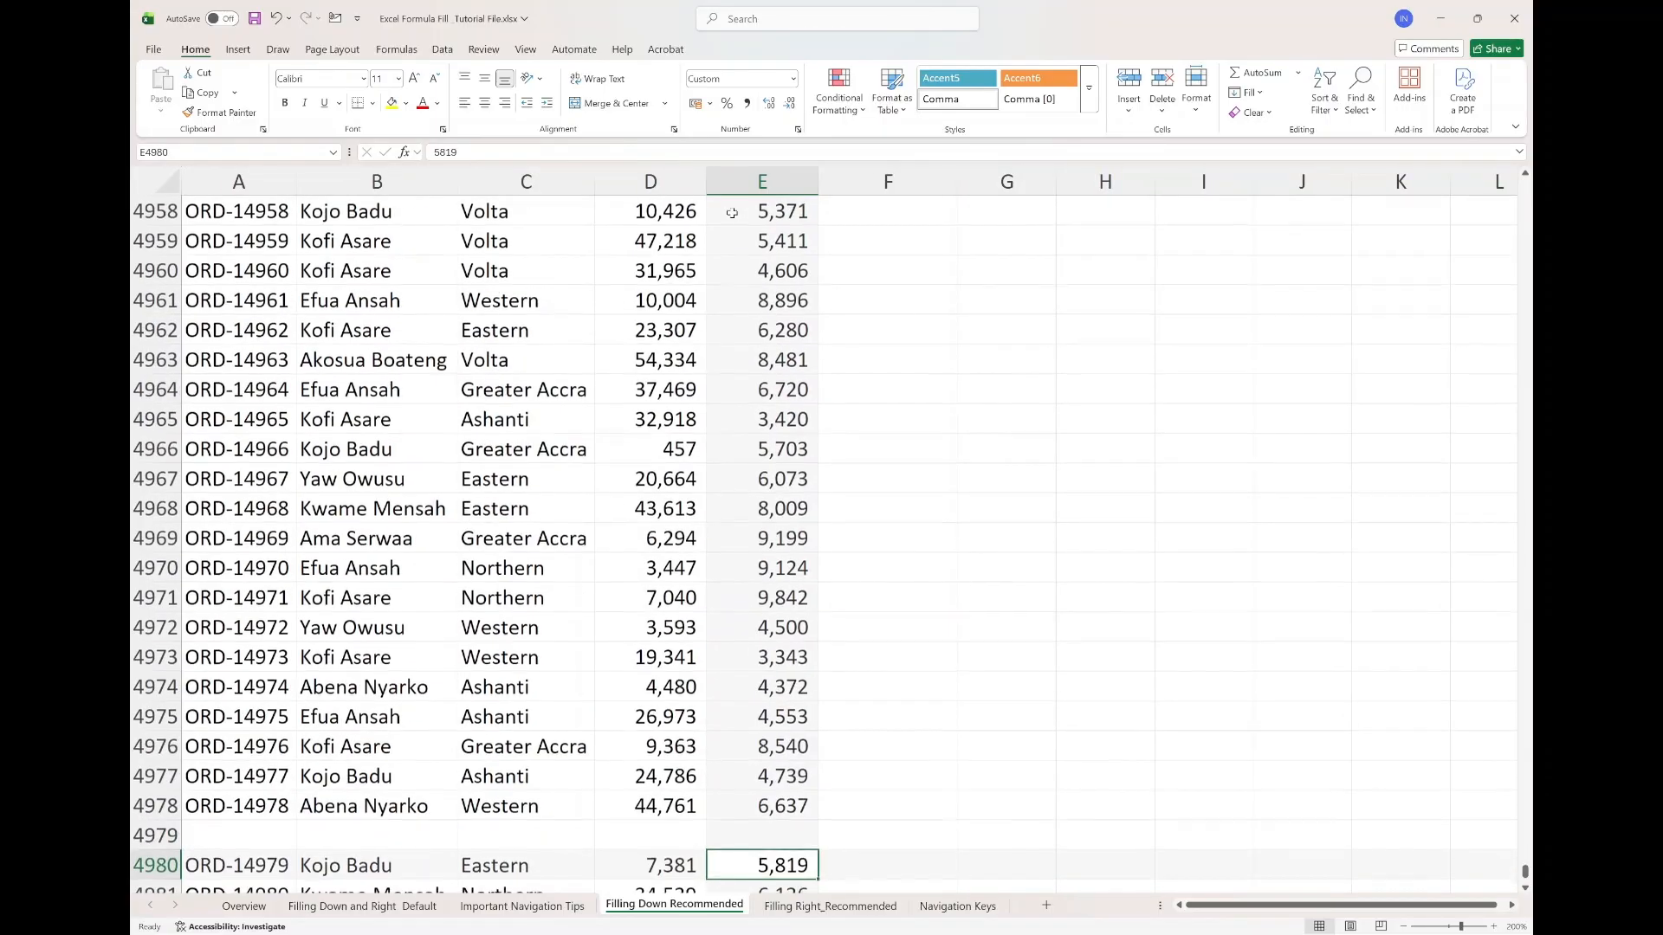
key("ctrl+Down")
key("ctrl+Down")
key("ctrl+Up")
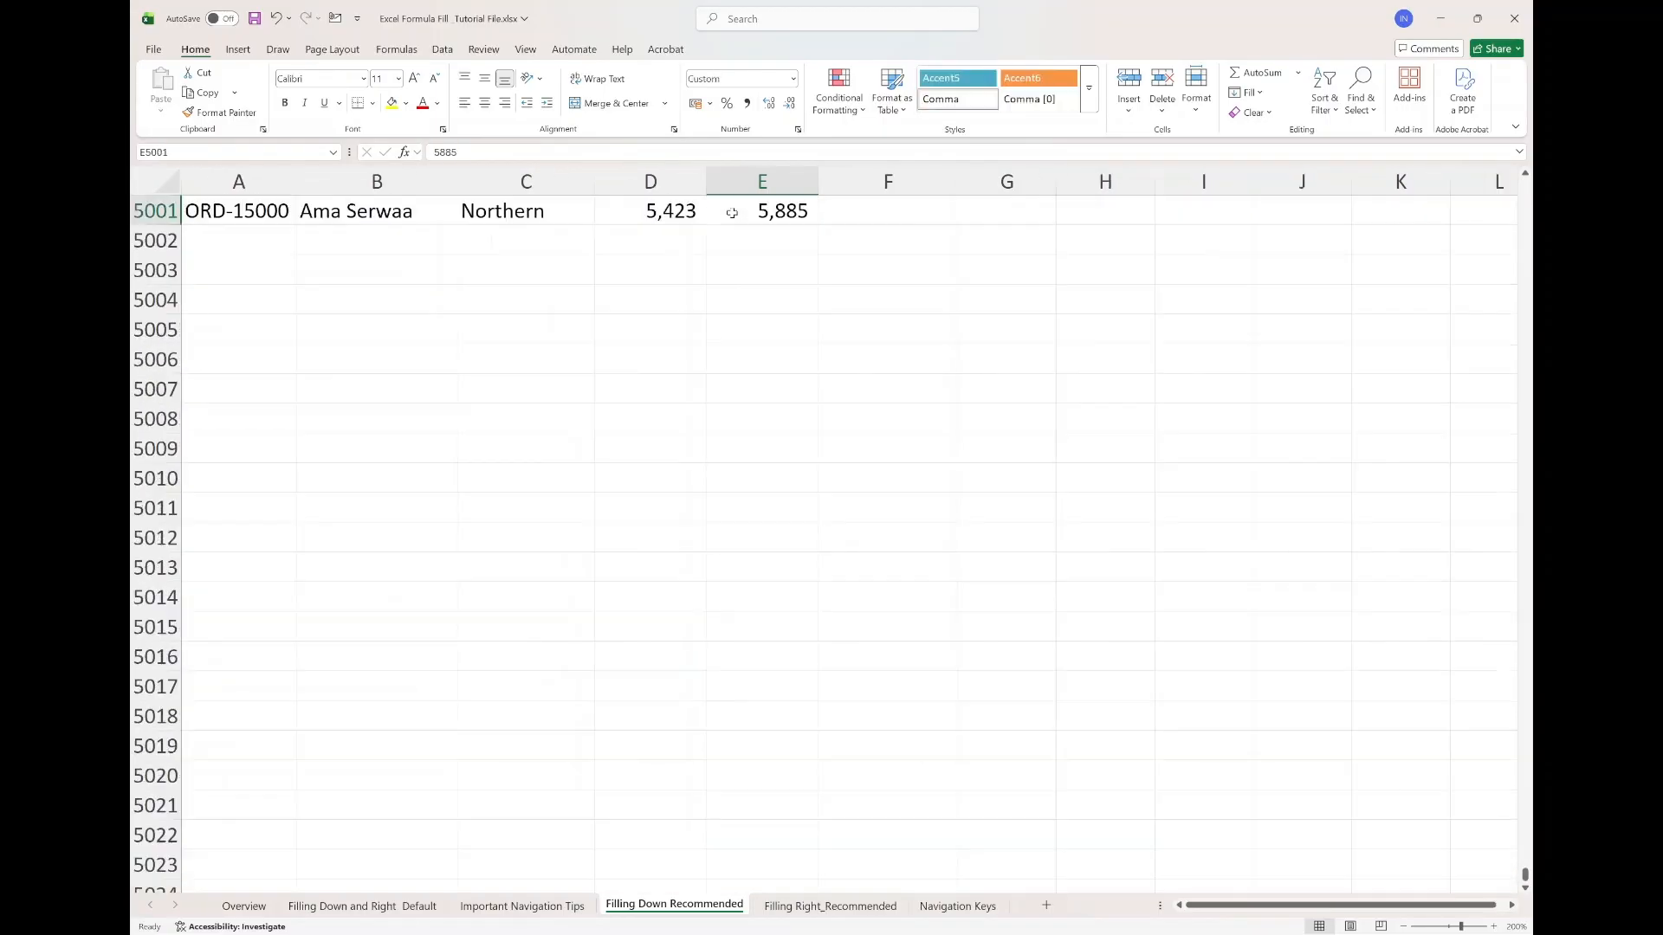
key("ctrl+Down")
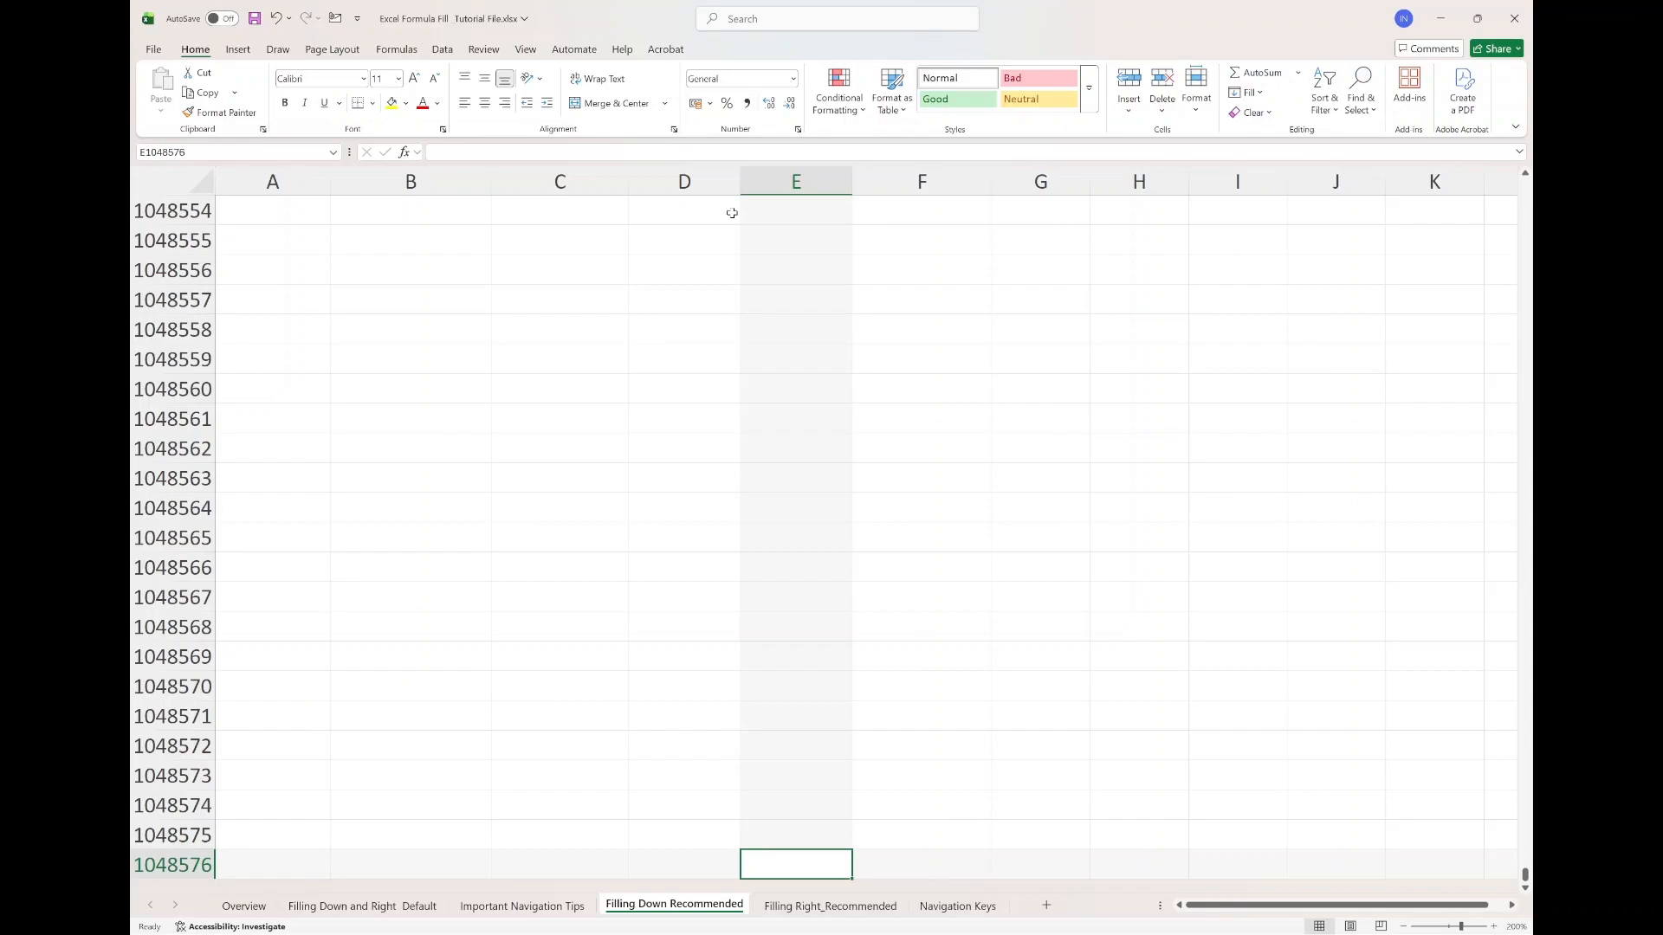
key("ctrl+Up")
scroll(694, 273, "up", 2)
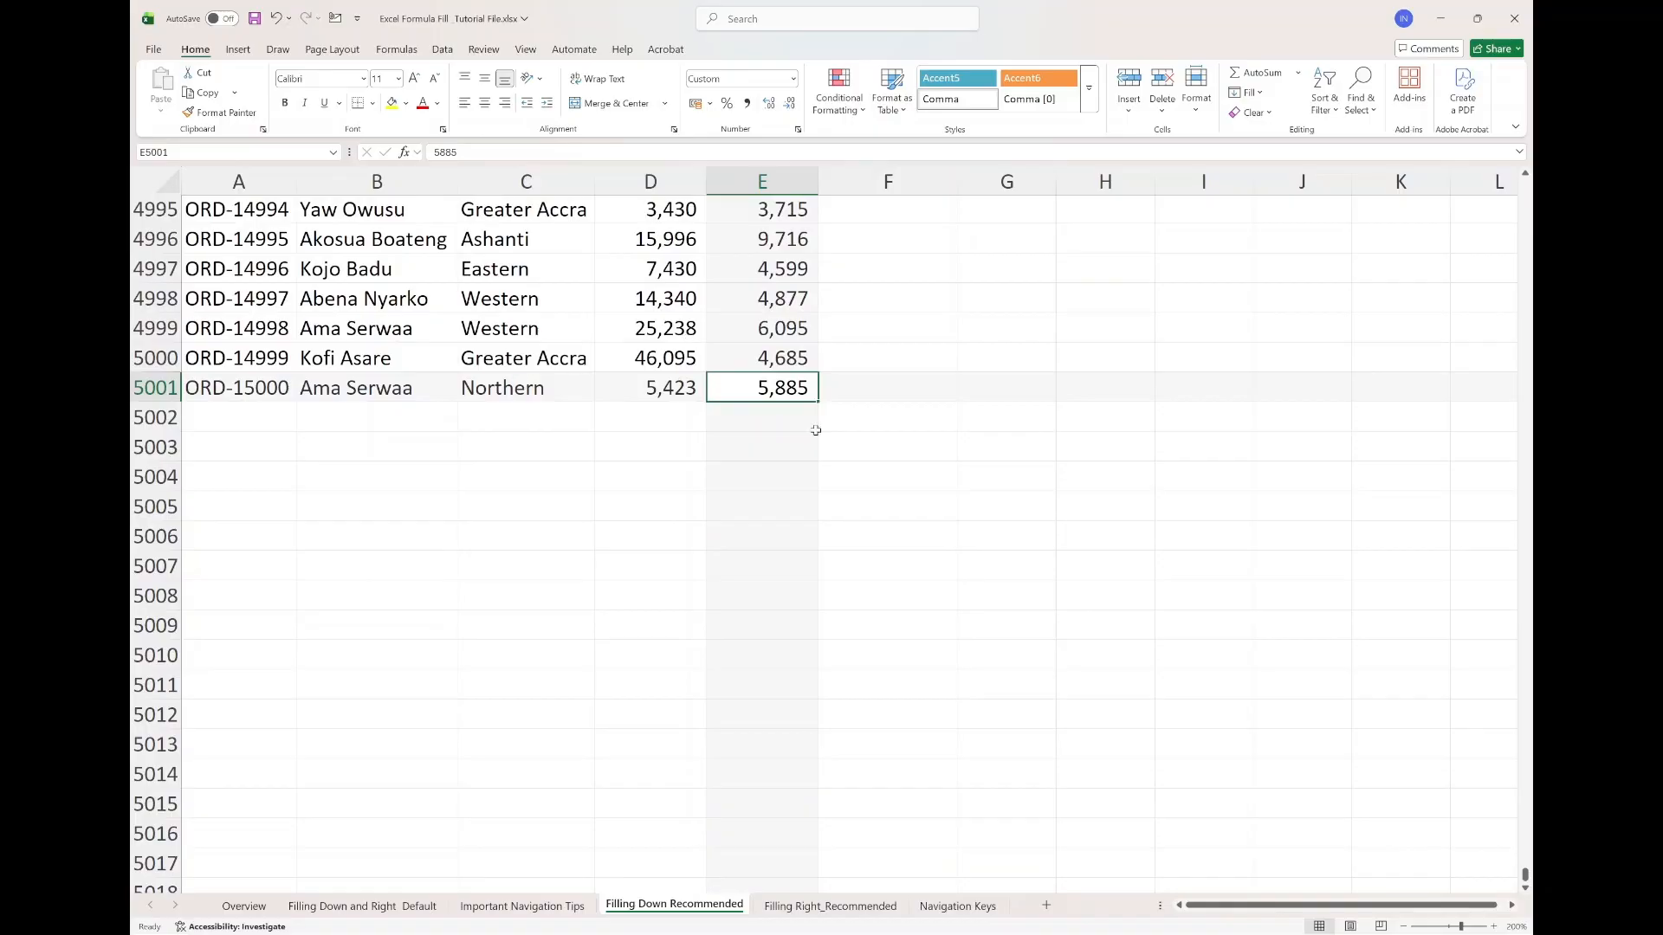
Enter the marker z in F5001, the last data row of the Total Amount column, and jump back up to F2
left_click(896, 387)
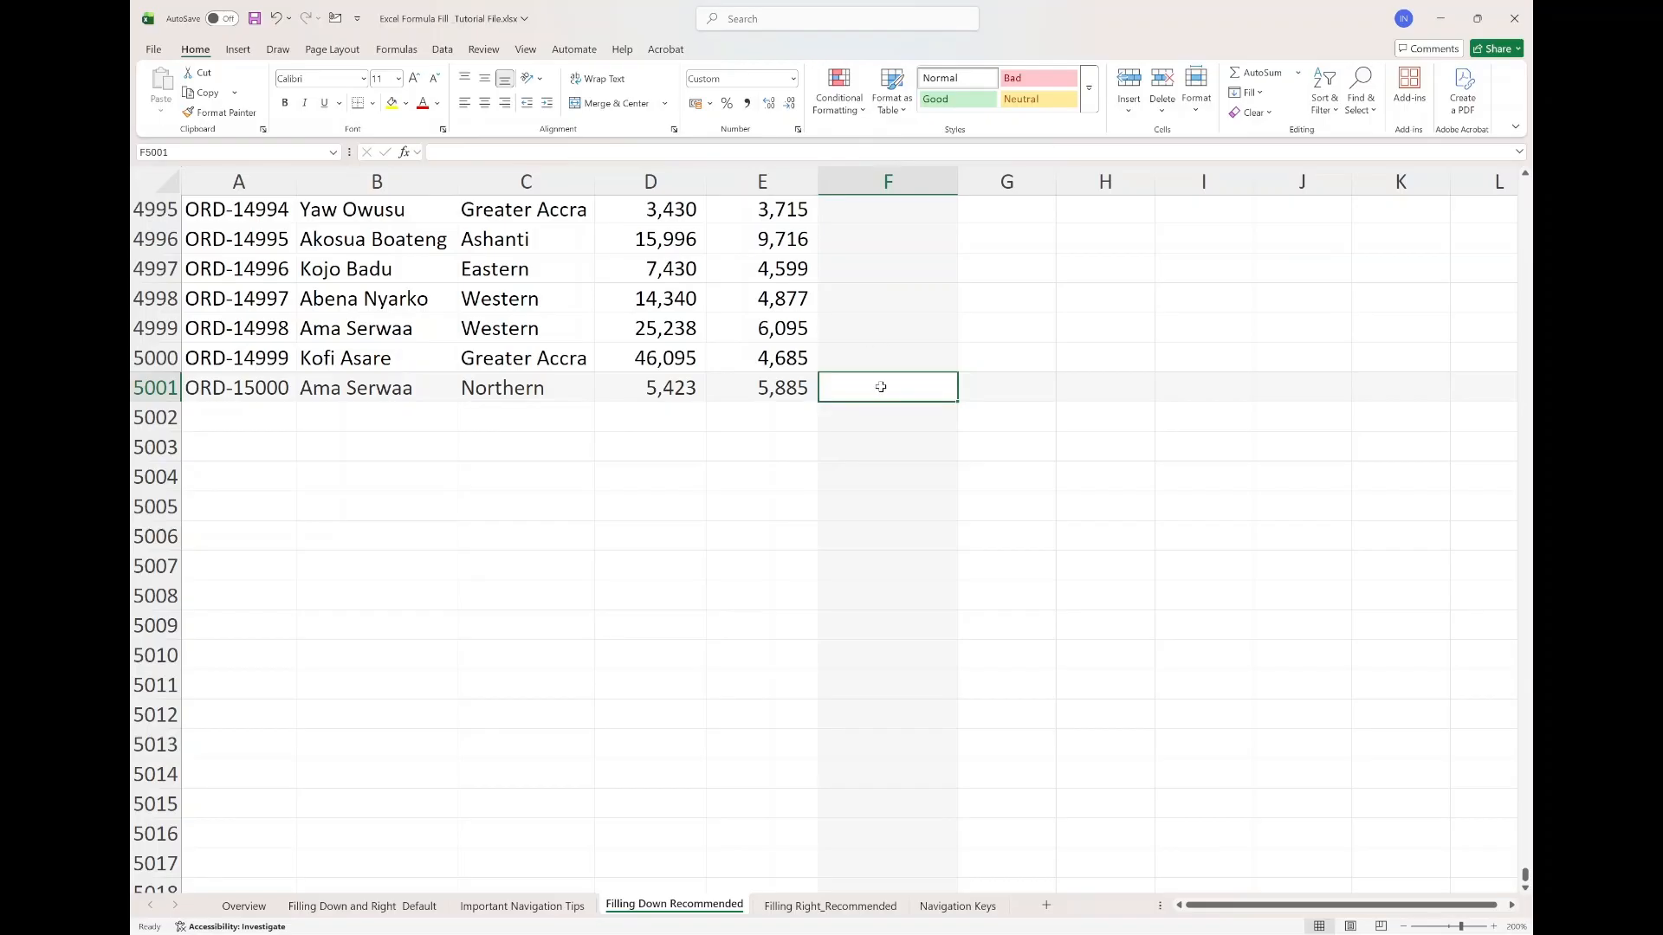
type("z")
key("Escape")
key("ctrl+Up")
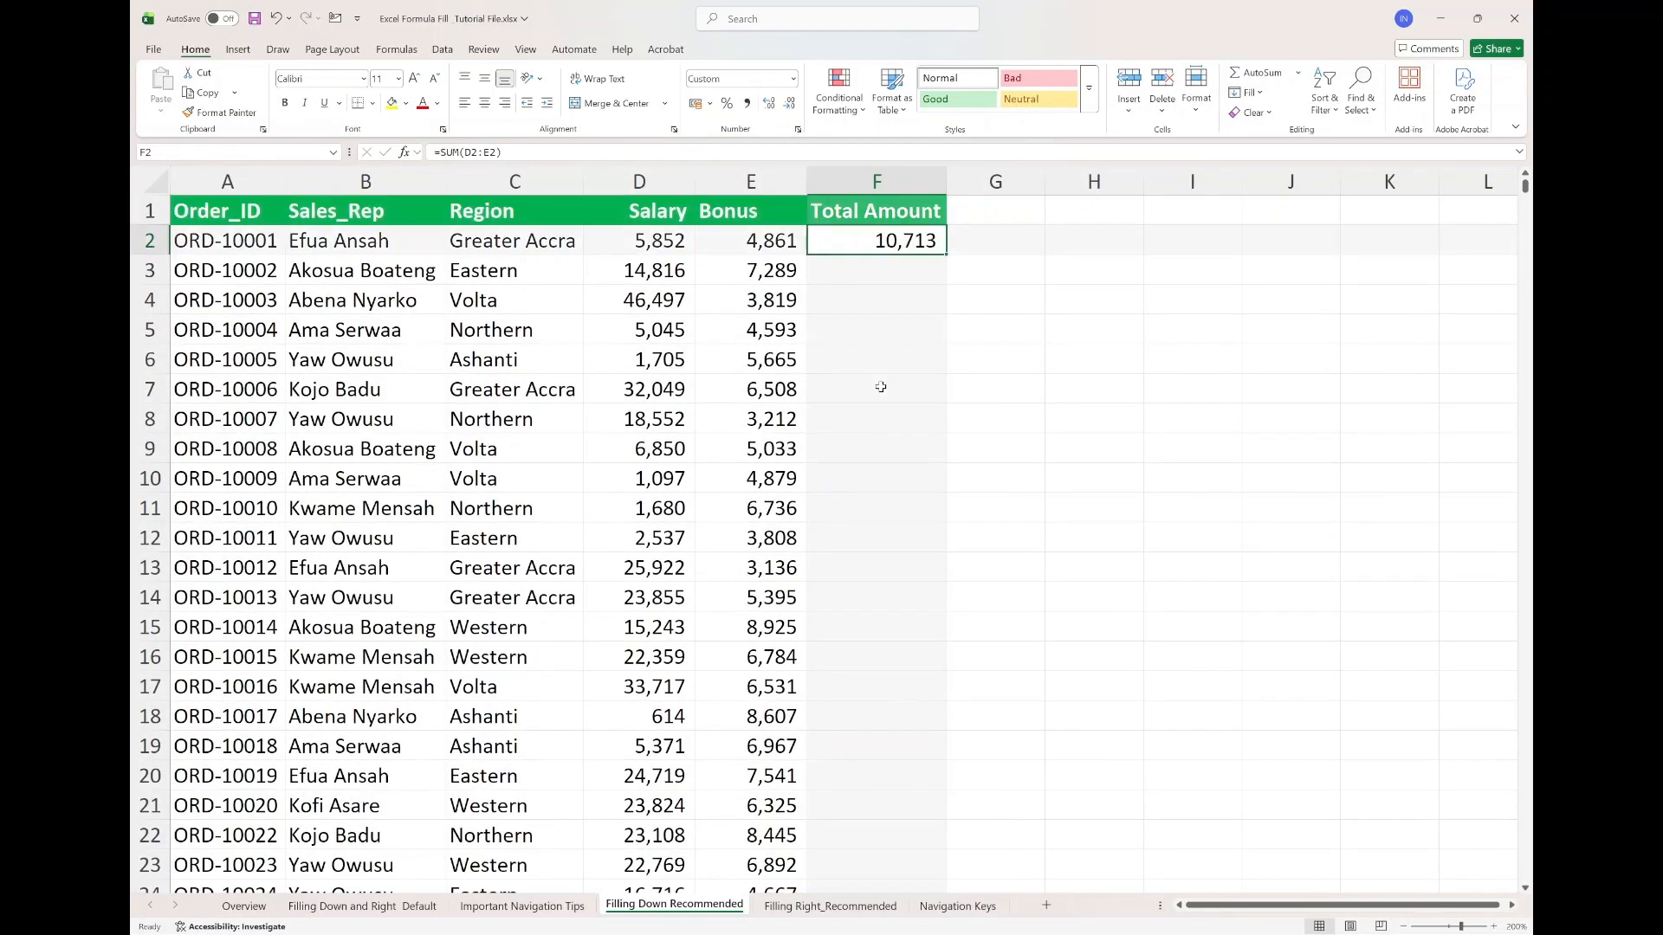
Jump from F2 down to the z marker in F5001, back up to F2, and down to F5001 again
key("ctrl+Down")
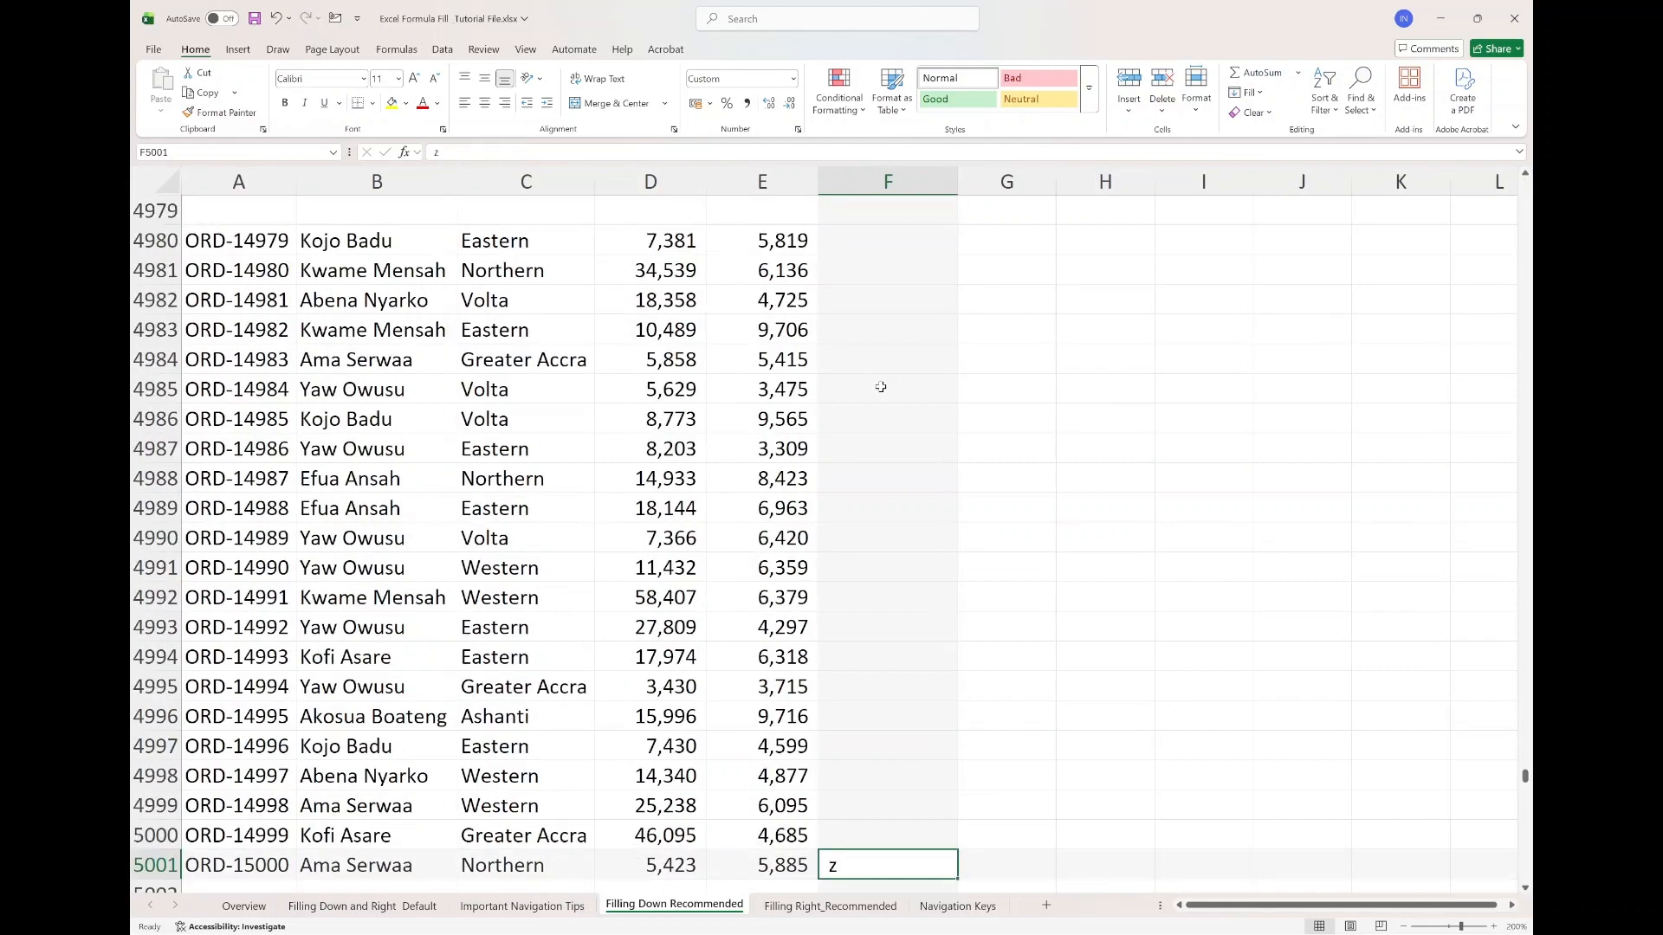
scroll(881, 387, "down", 1)
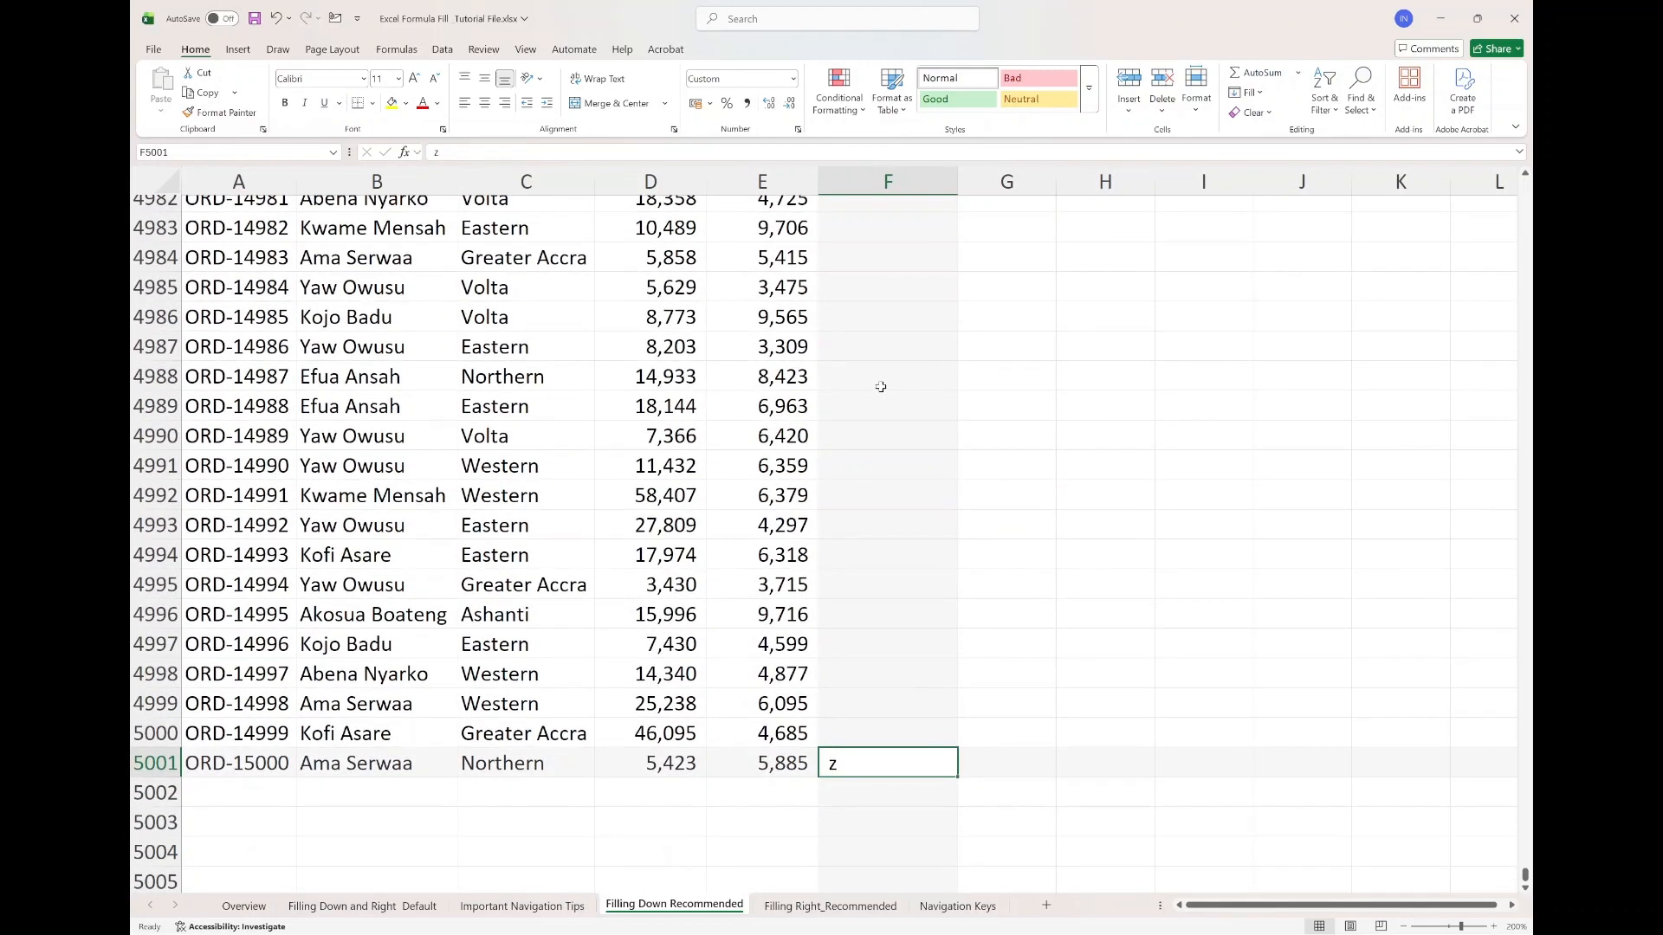
scroll(881, 387, "down", 1)
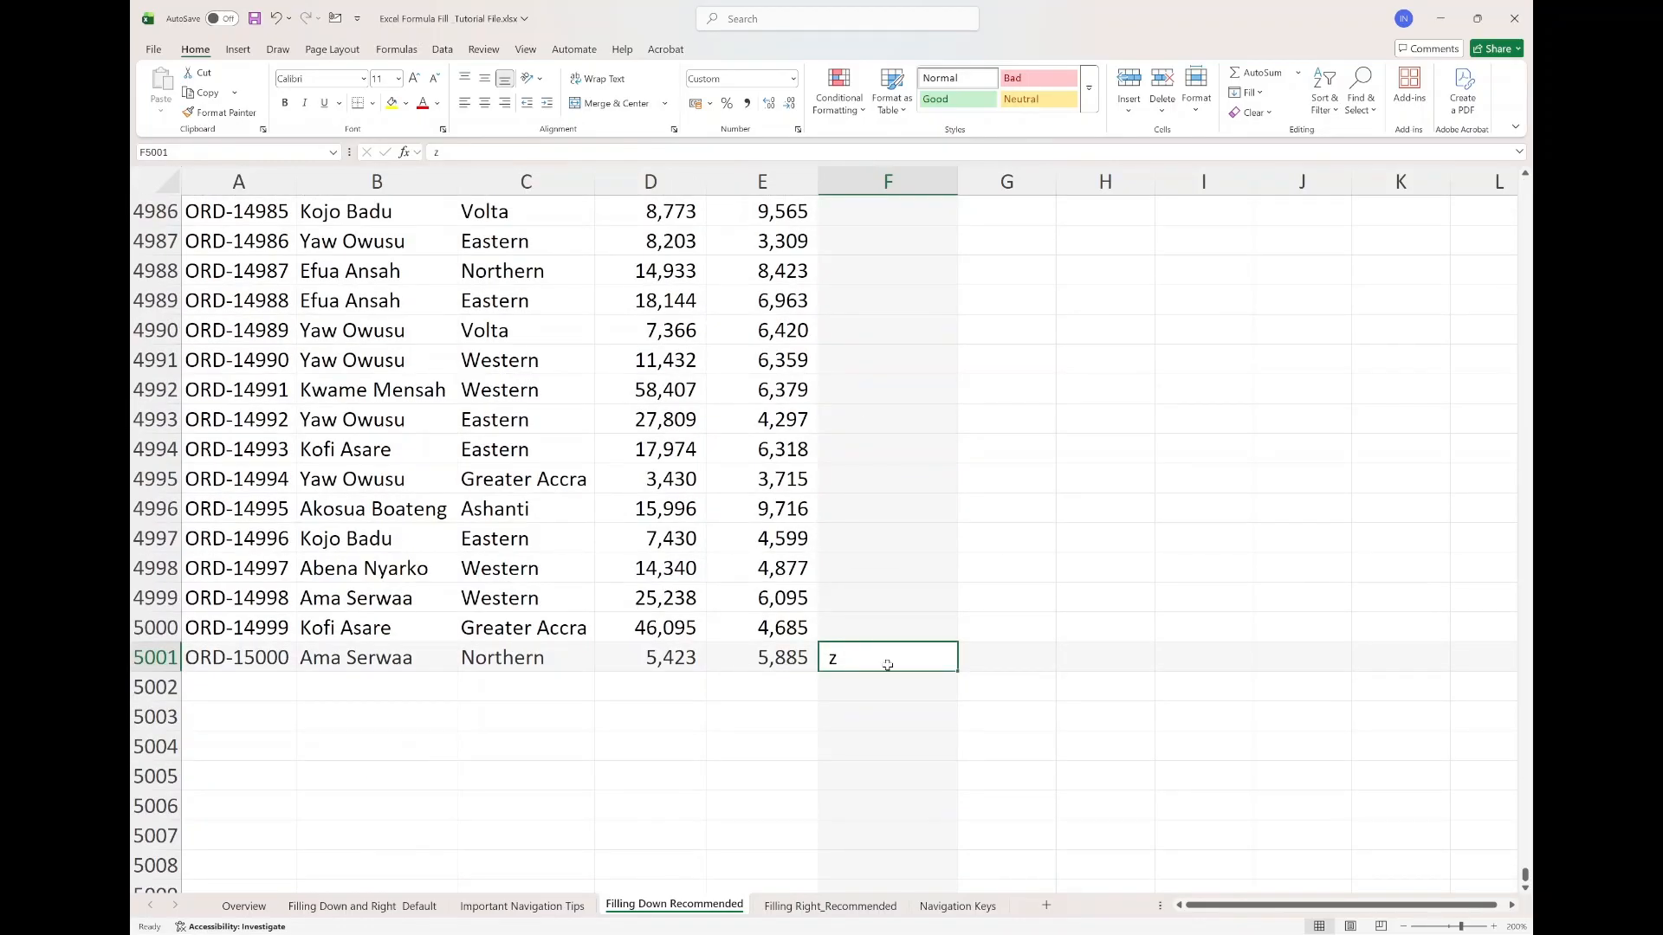
key("ctrl+Up")
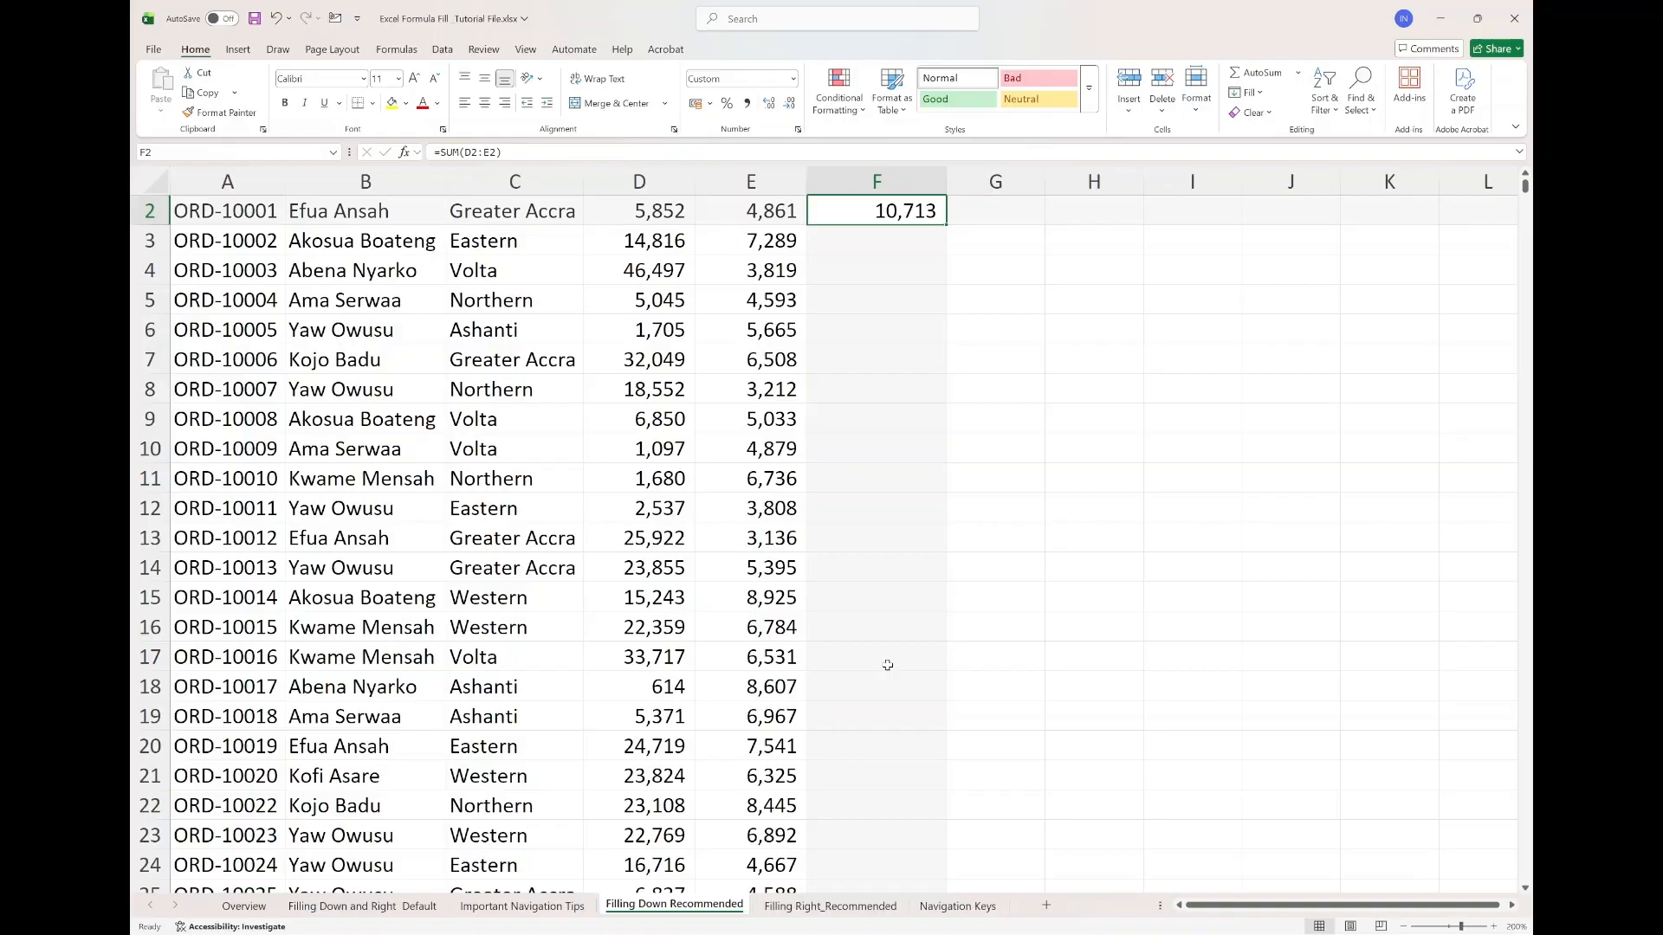
scroll(888, 664, "up", 1)
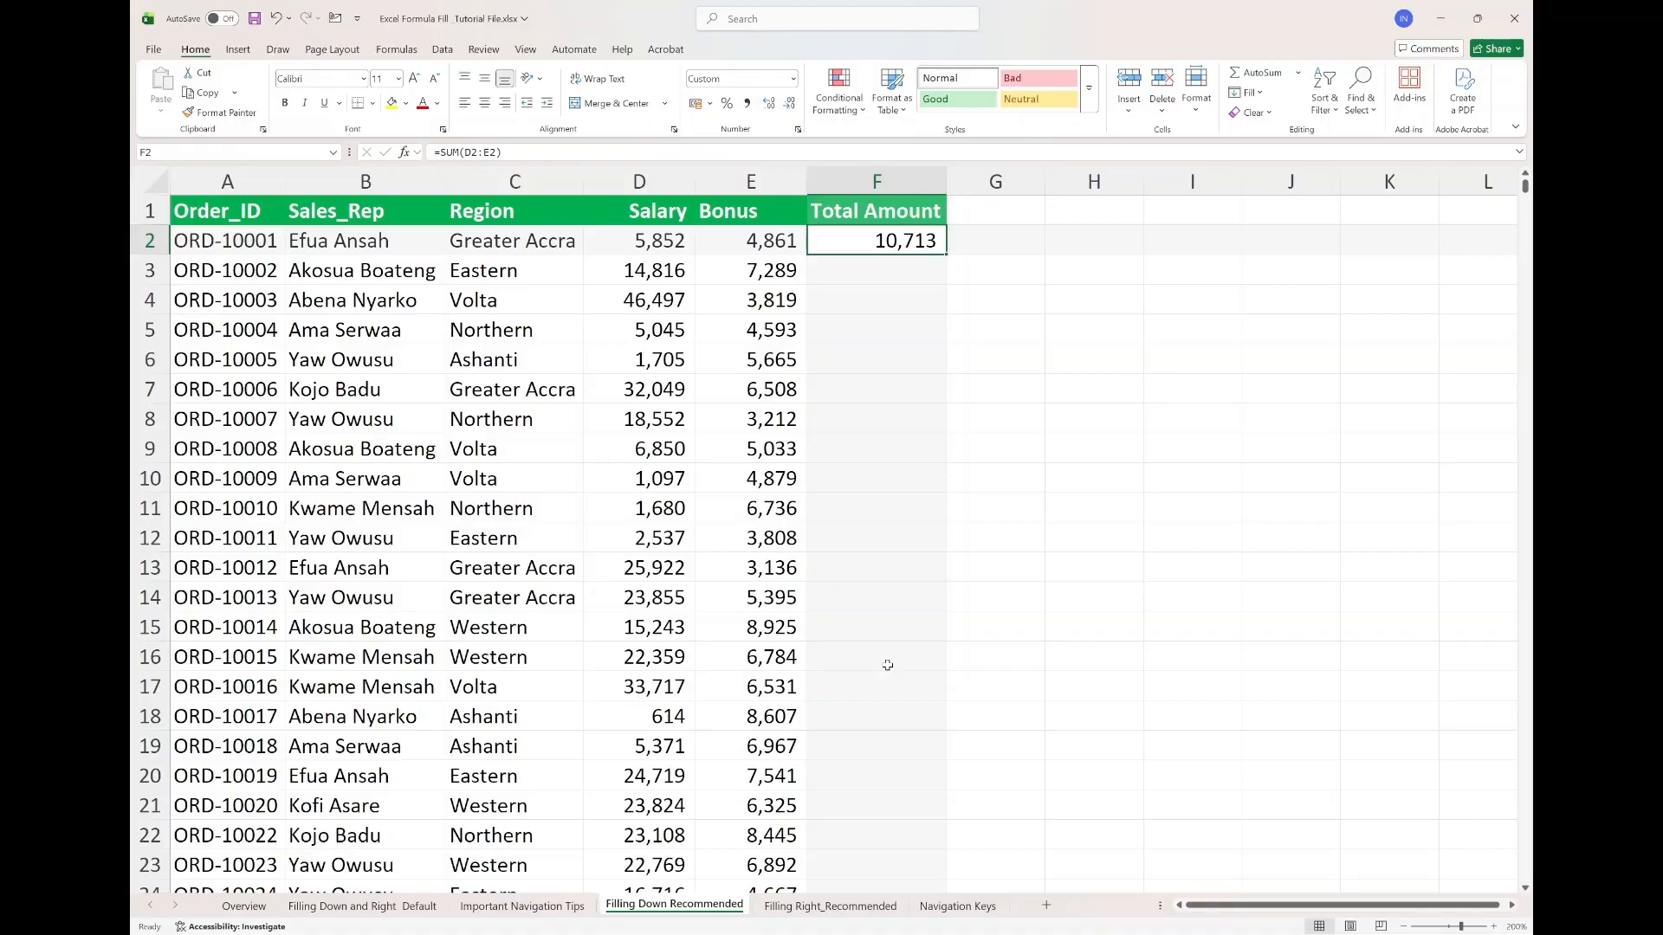
key("ctrl+Down")
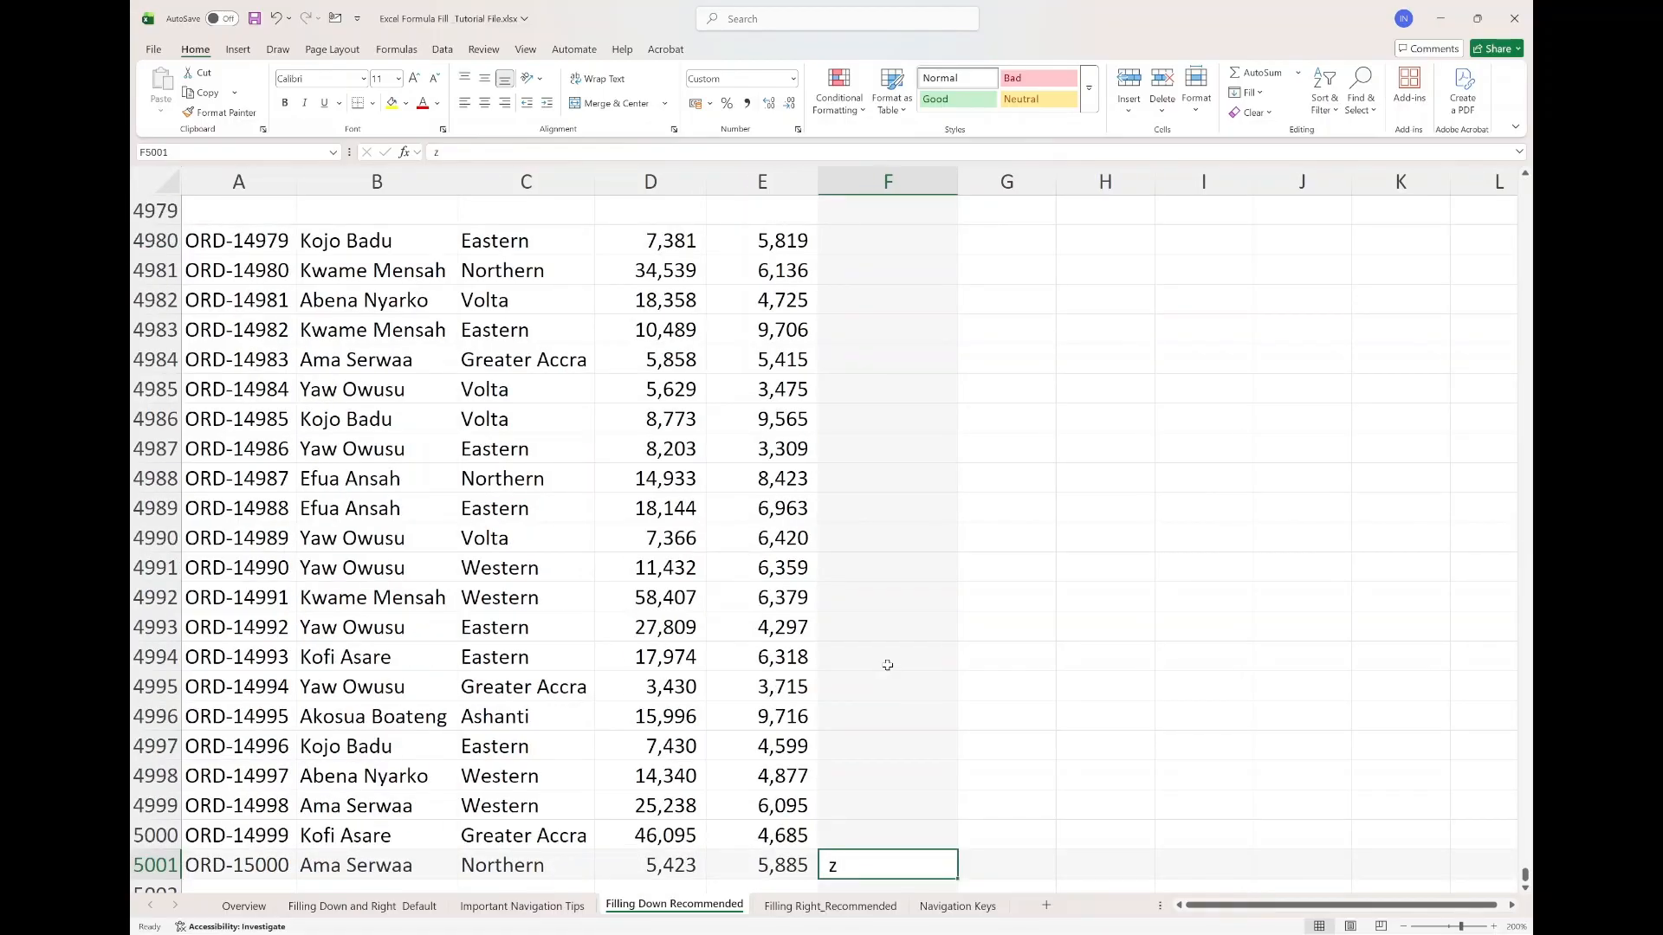
Select the Total Amount column from F2 to the z marker in F5001 and fill the F2 formula down through it
scroll(888, 664, "down", 1)
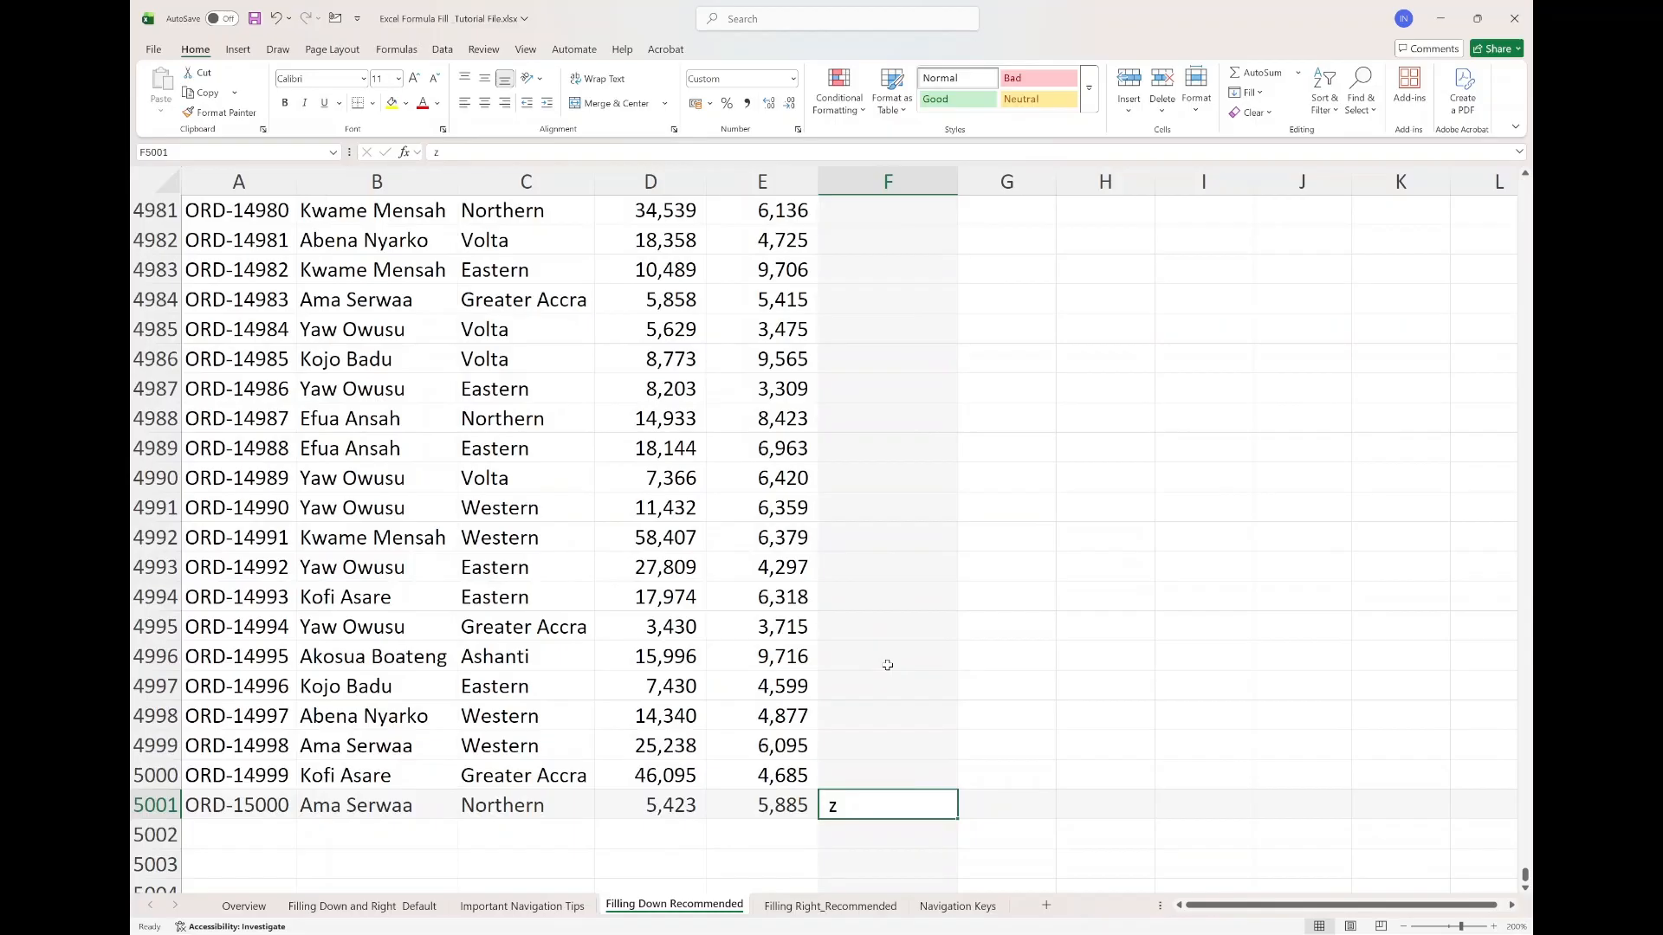
key("ctrl+Up")
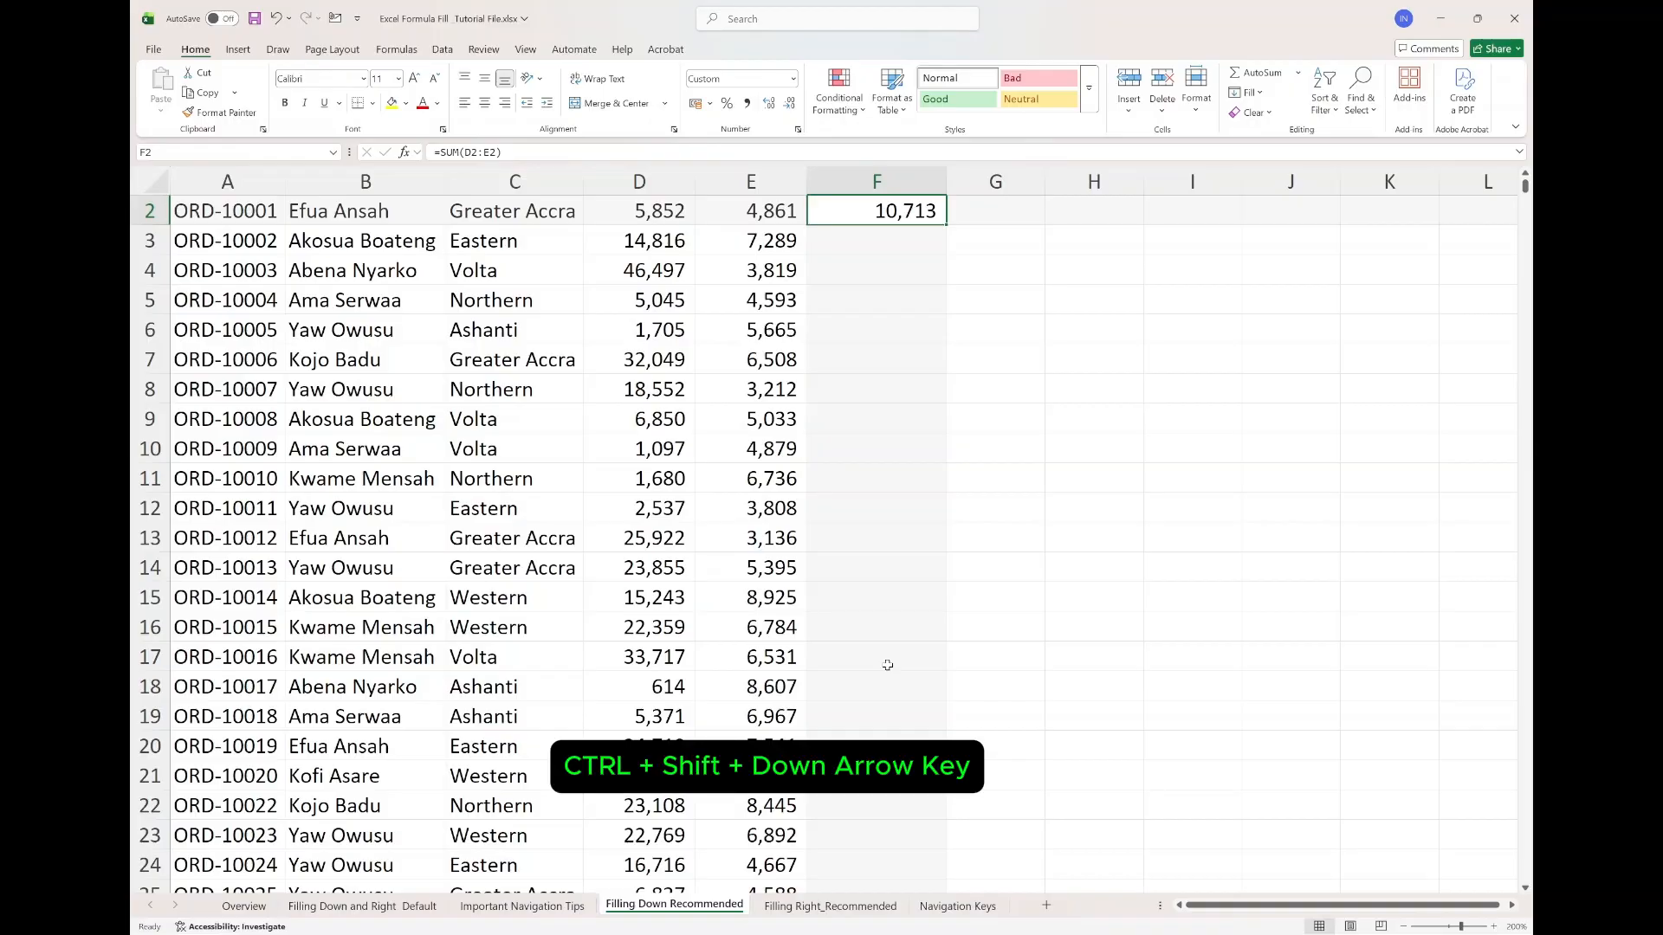
key("ctrl+shift+Down")
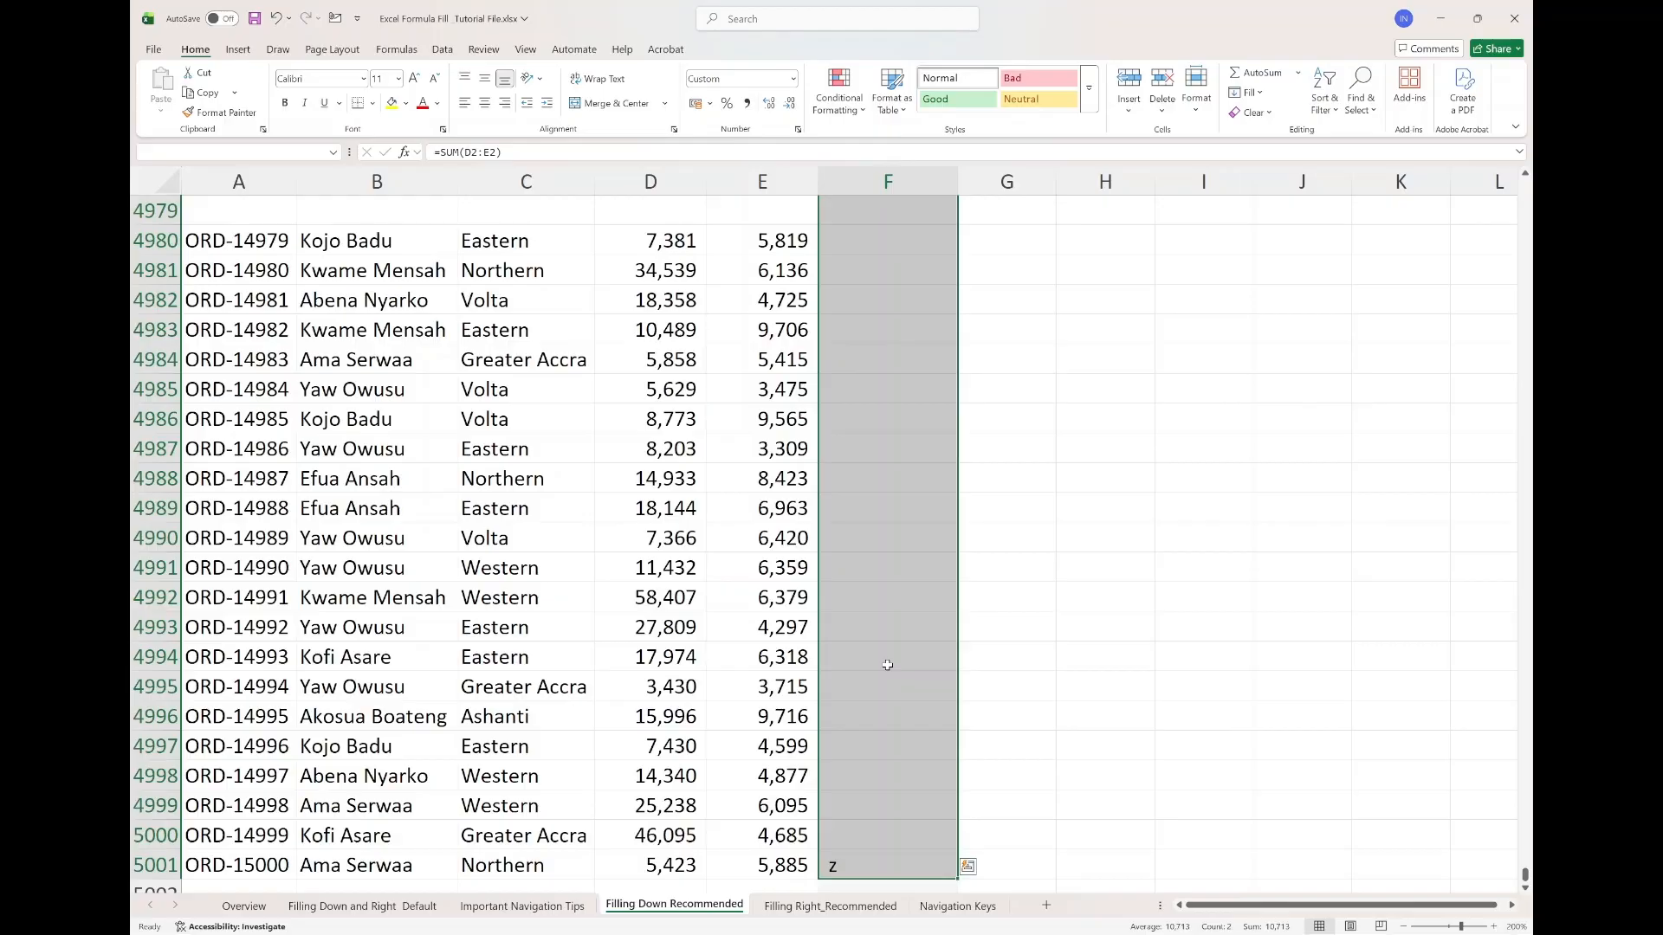
key("ctrl+d")
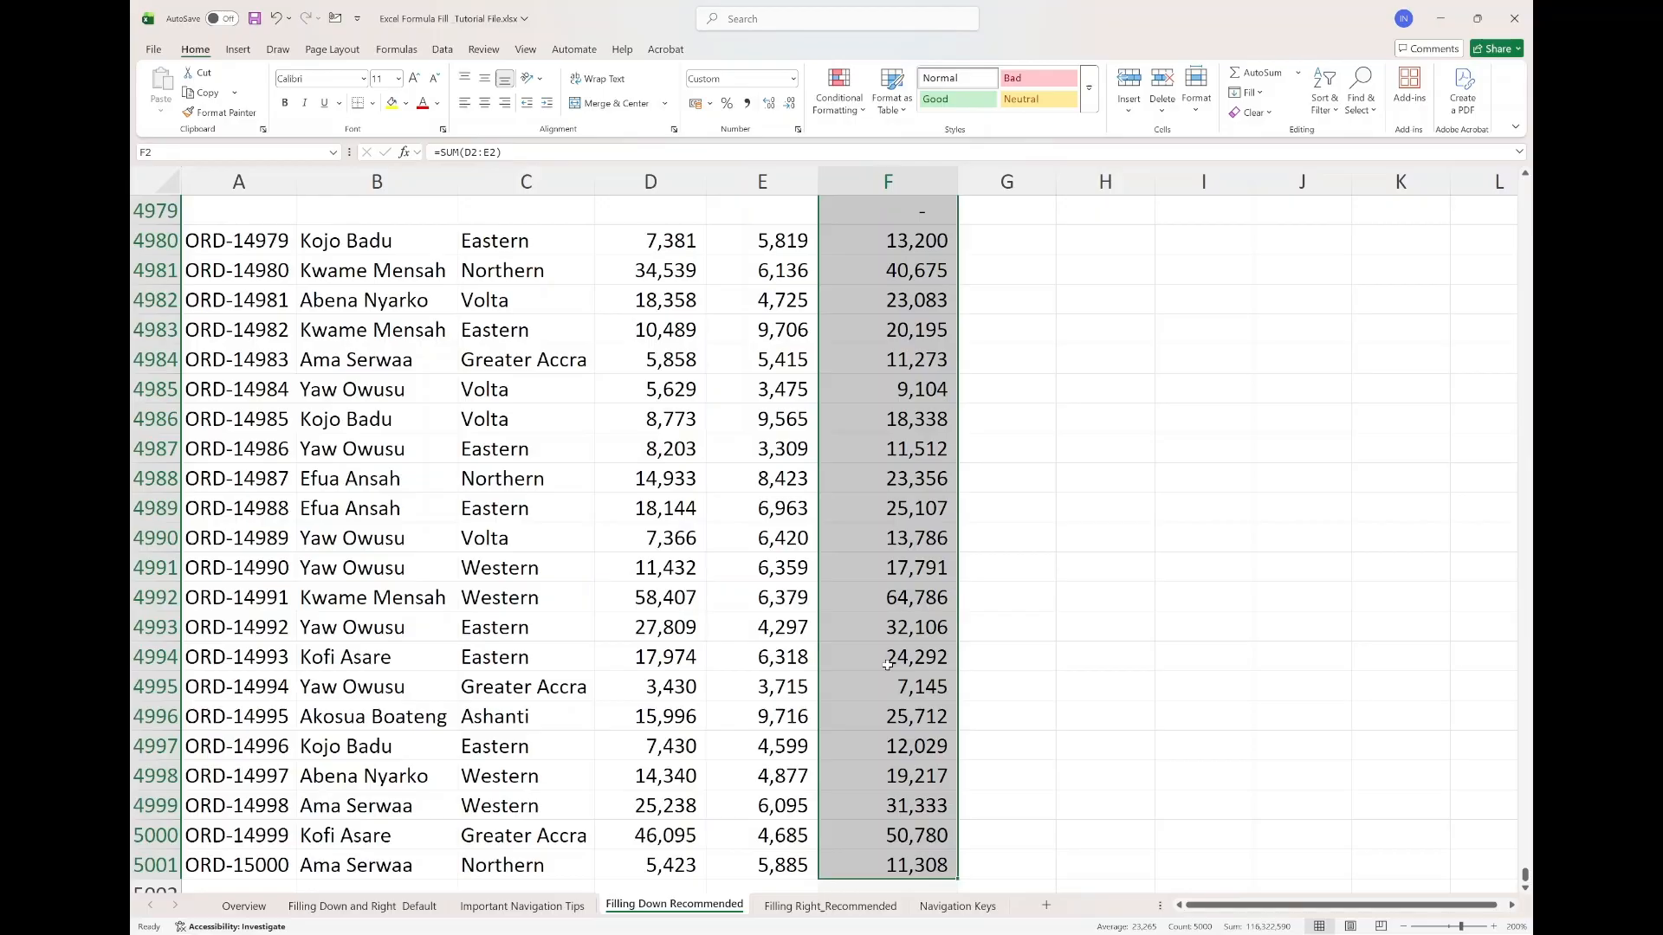
On the Filling Right_Recommended sheet, enter the Net Amount formula =B3/B1 in B4, keeping that cell selected
key("ctrl+Page_Down")
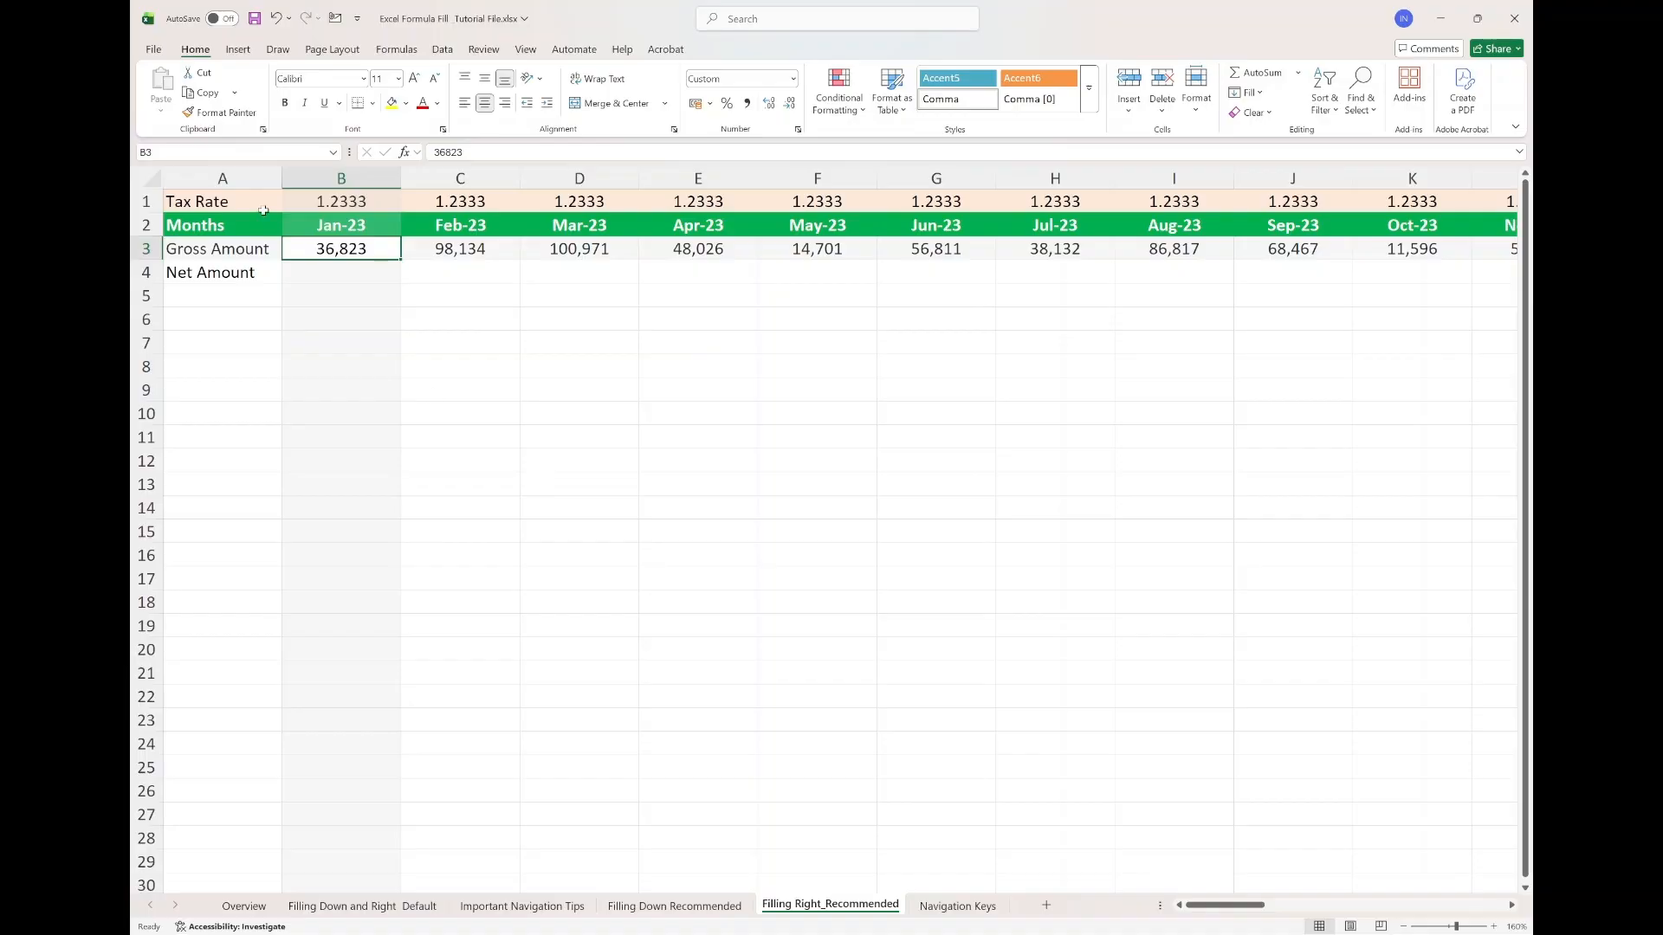
left_click(329, 274)
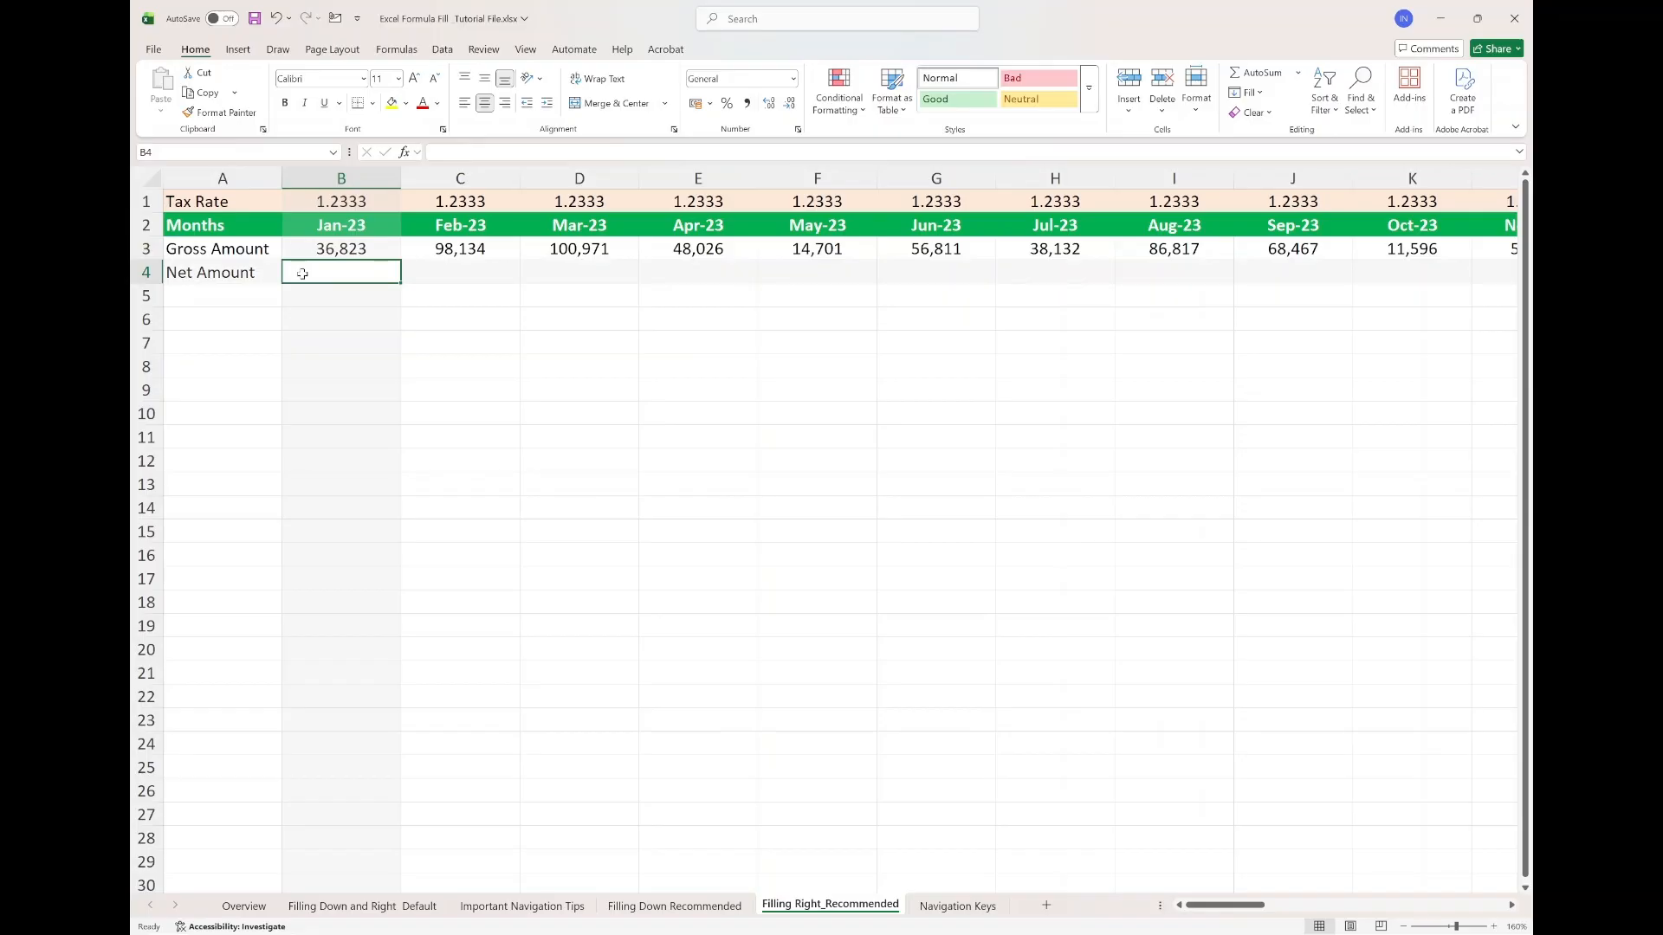
type("=")
left_click(322, 248)
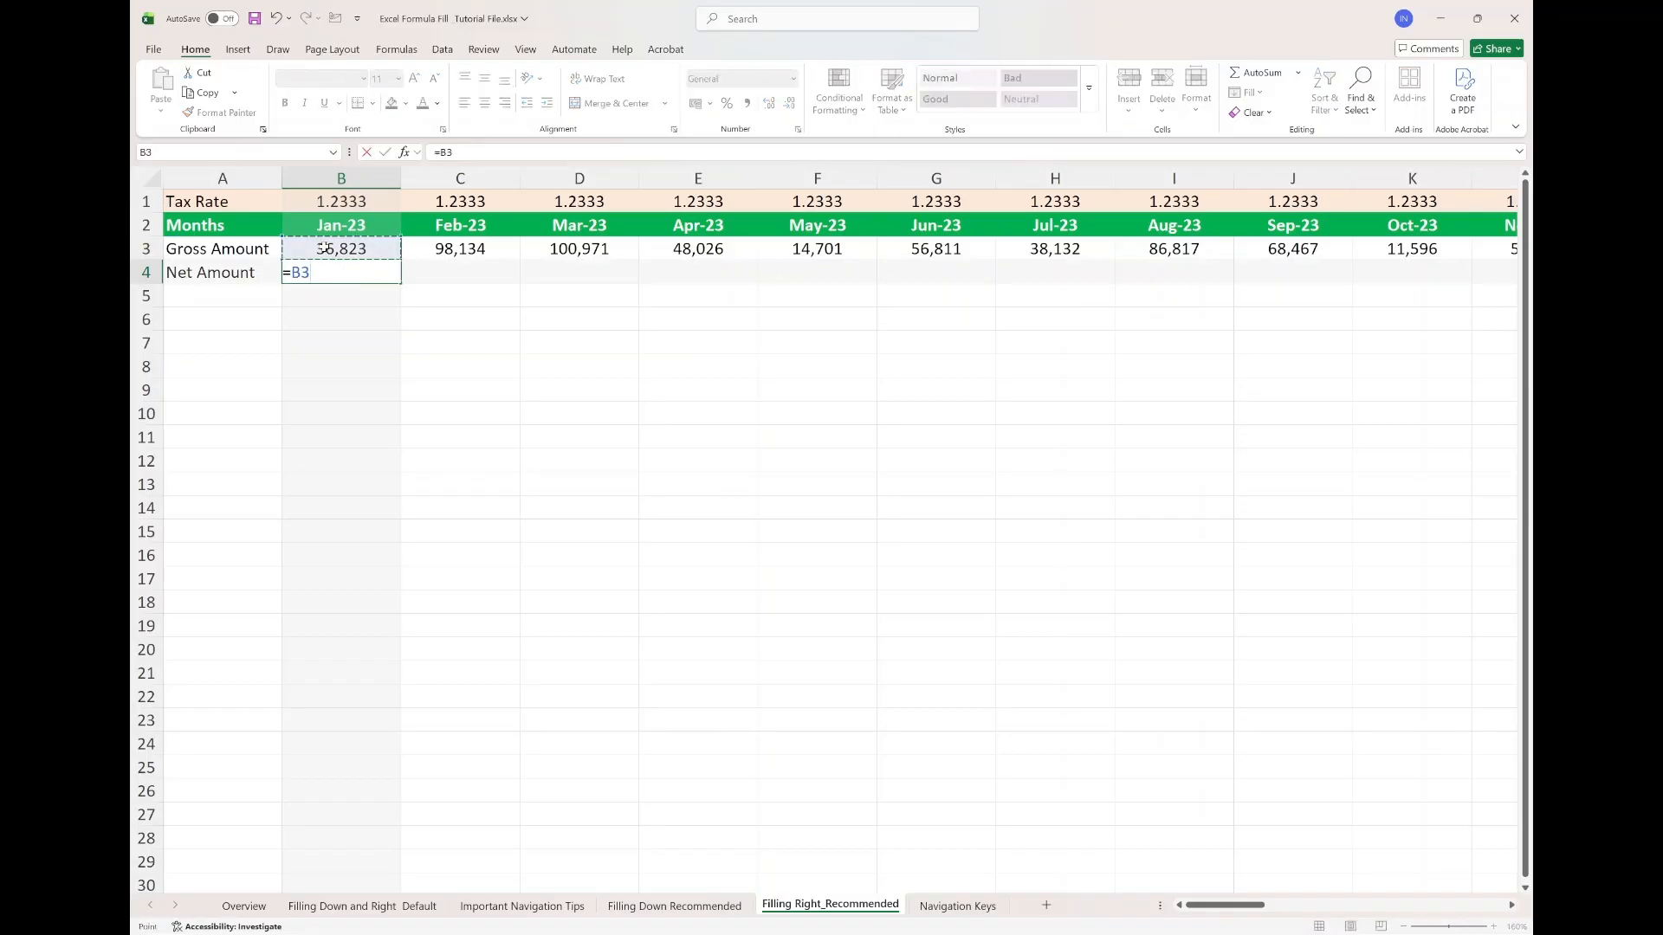
type("/")
left_click(327, 201)
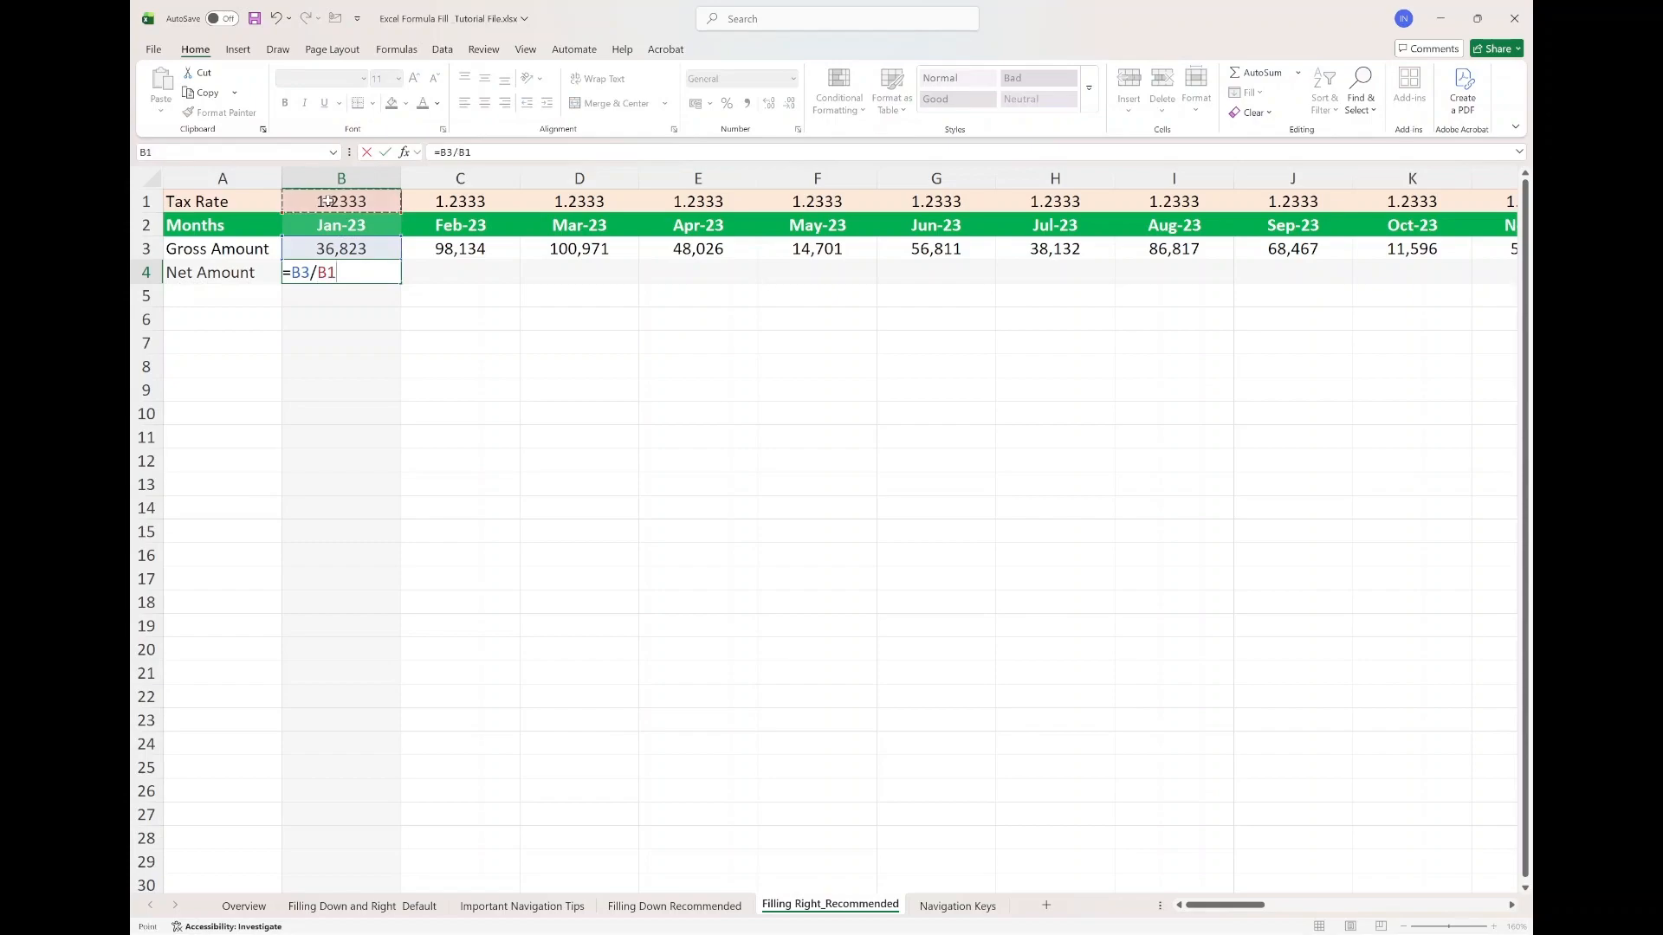
key("ctrl+Return")
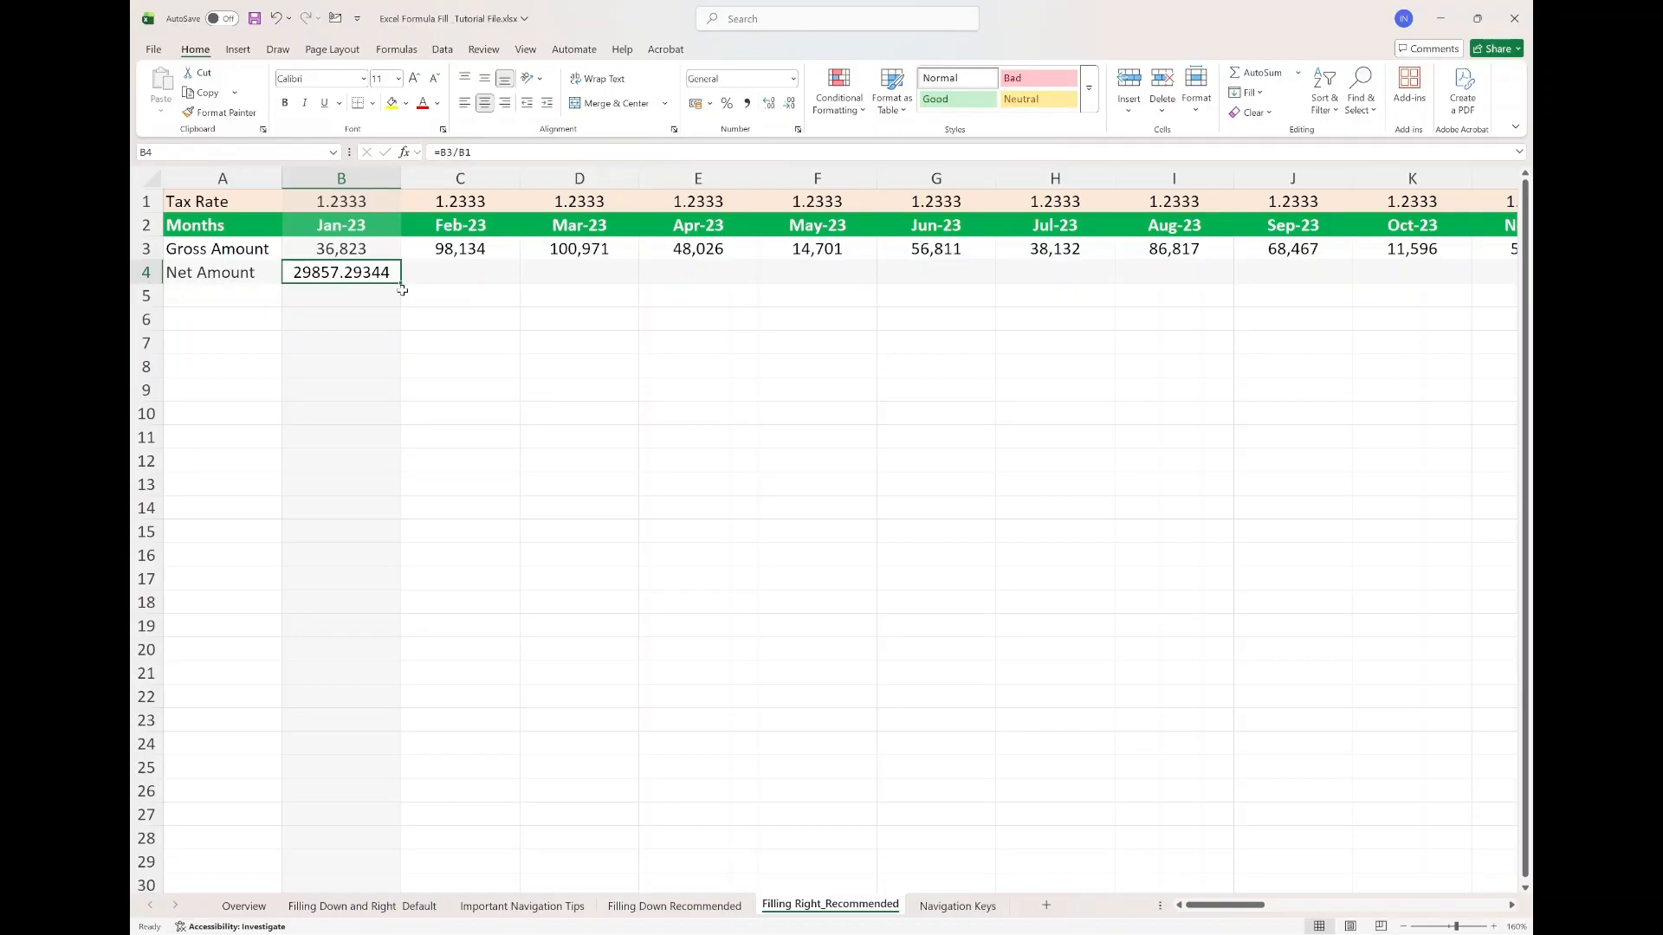
Jump along the Months row from B2 to May-26, enter the marker x in AP4, and jump back to B4
left_click(345, 229)
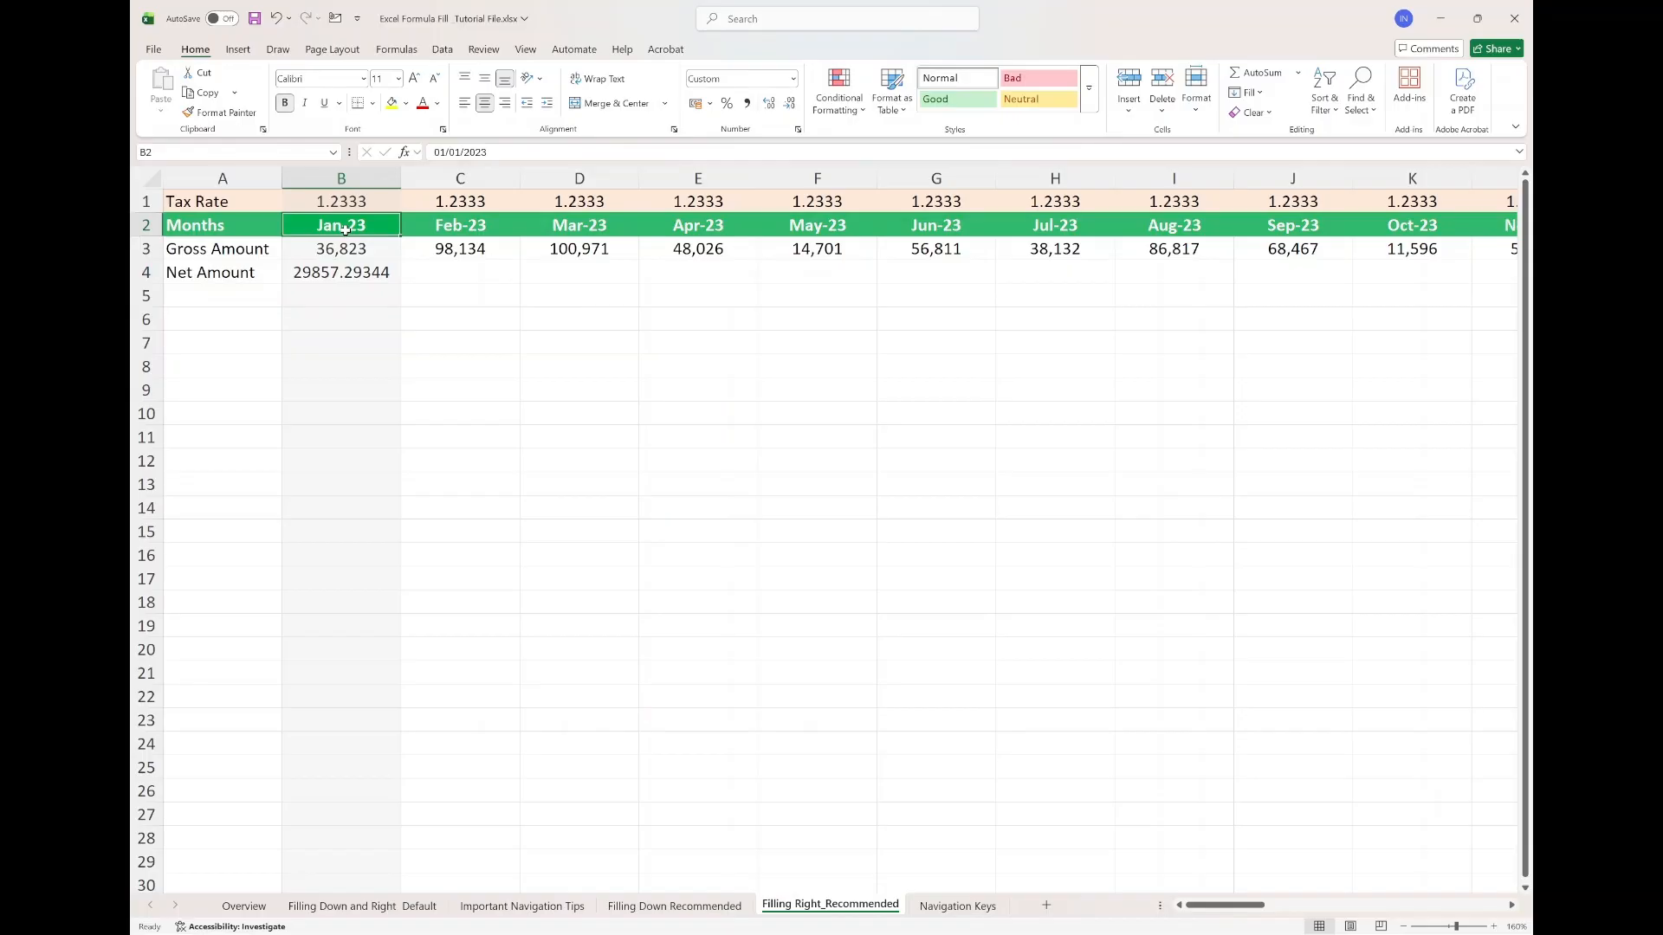
key("ctrl+Right")
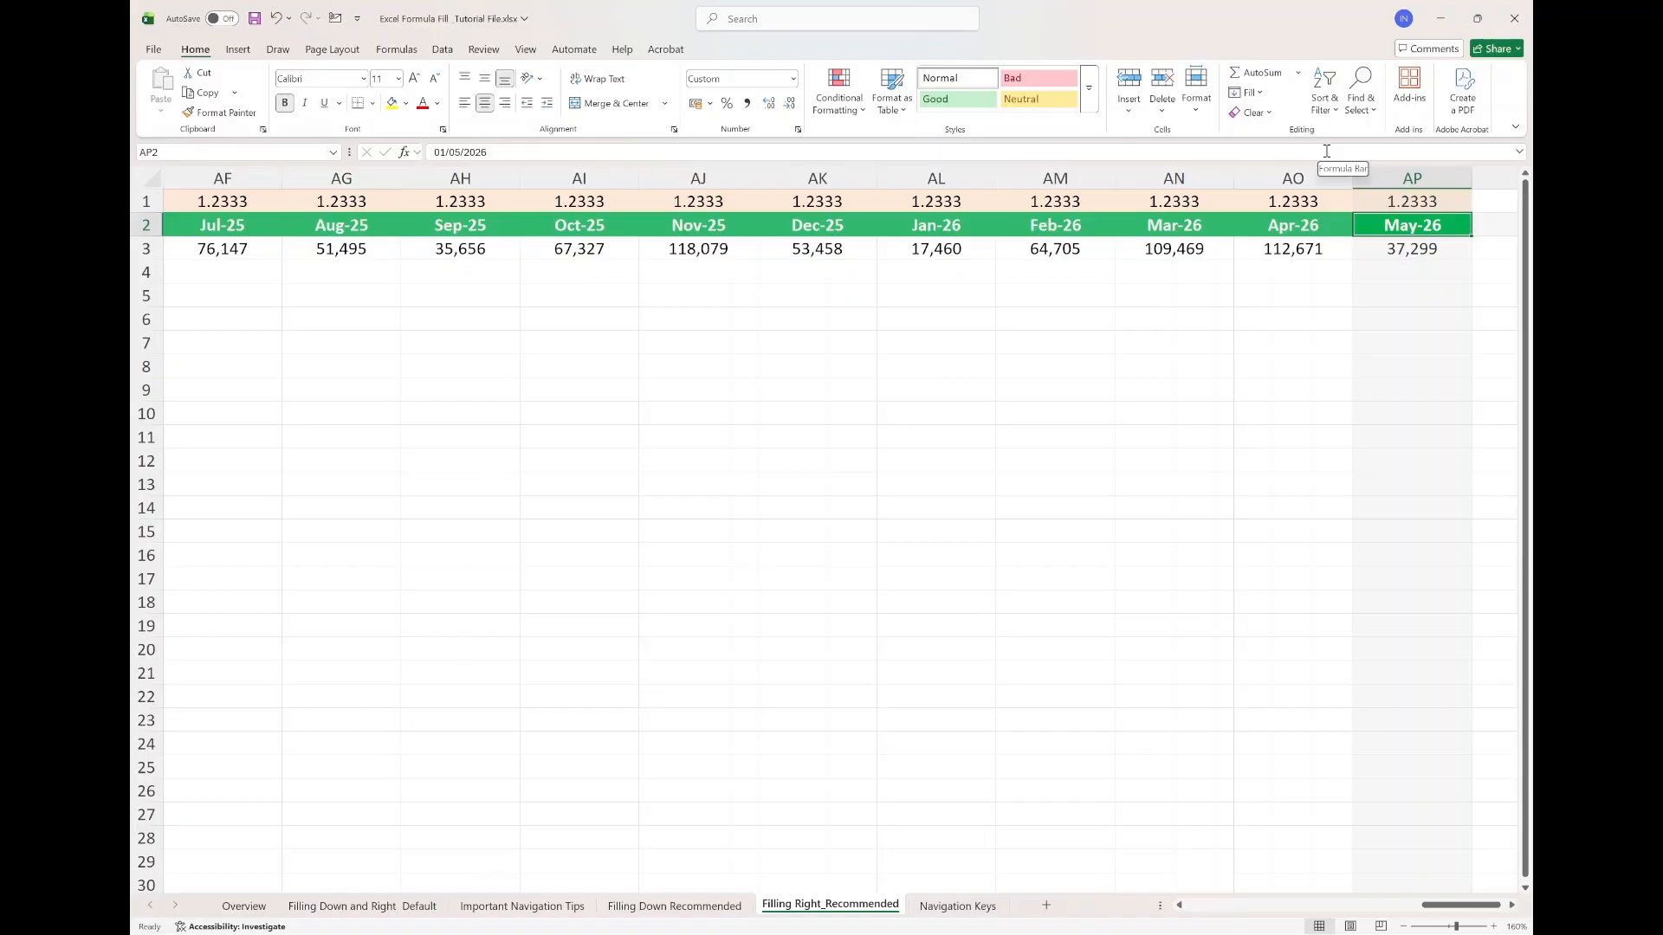
left_click(1411, 272)
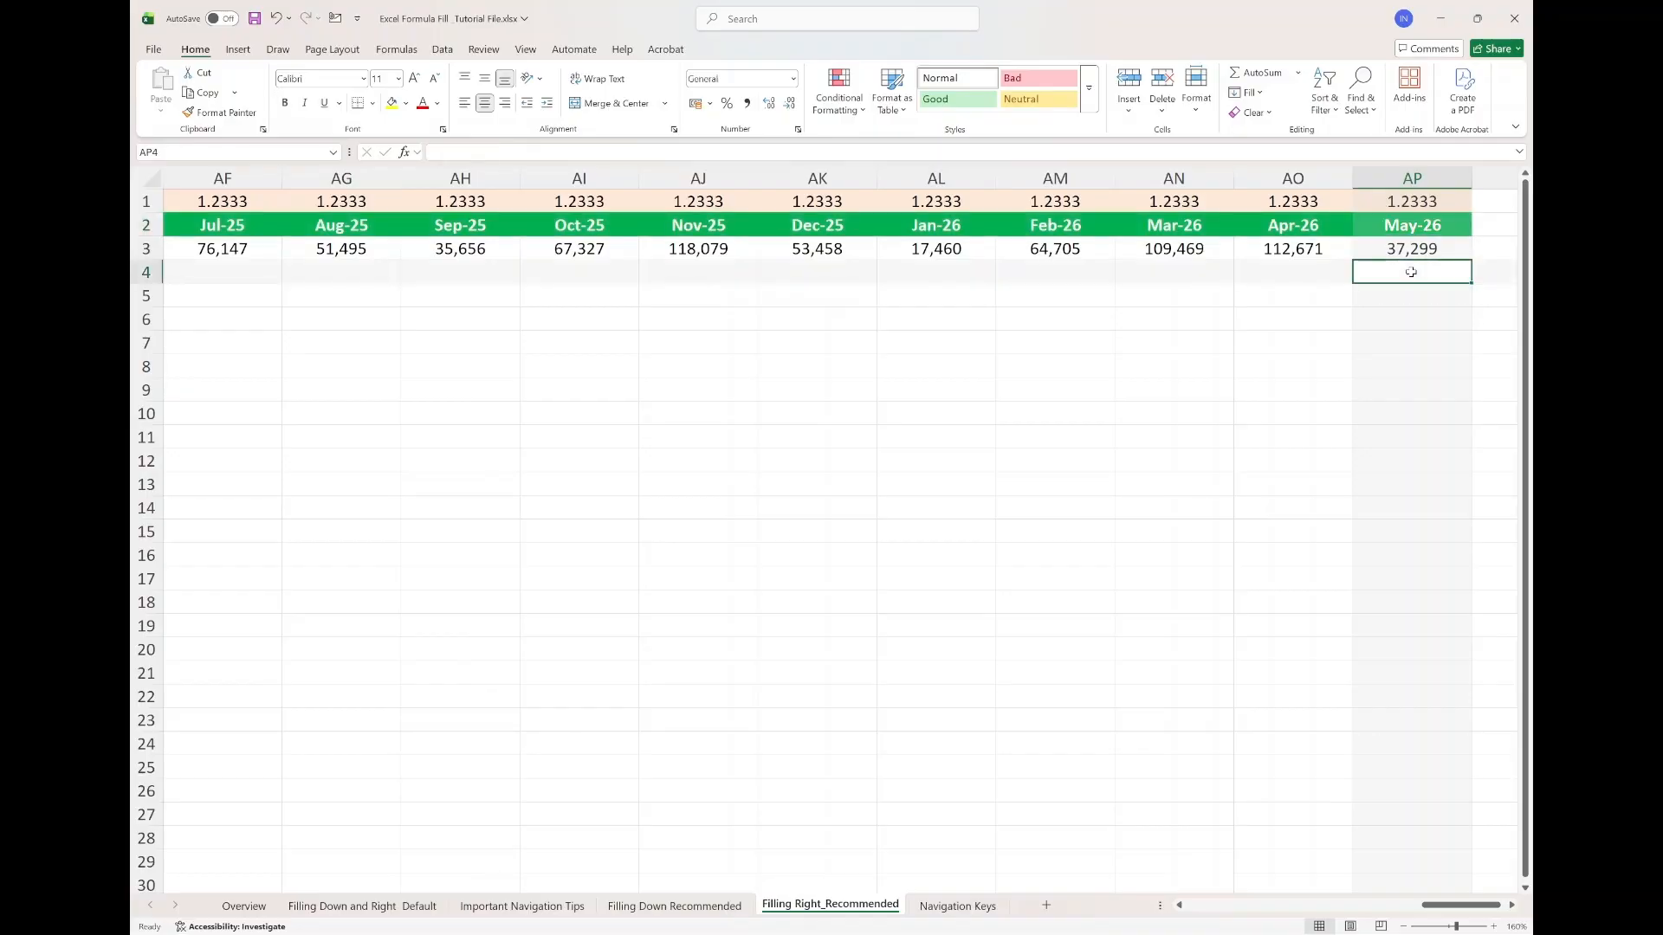
type("x")
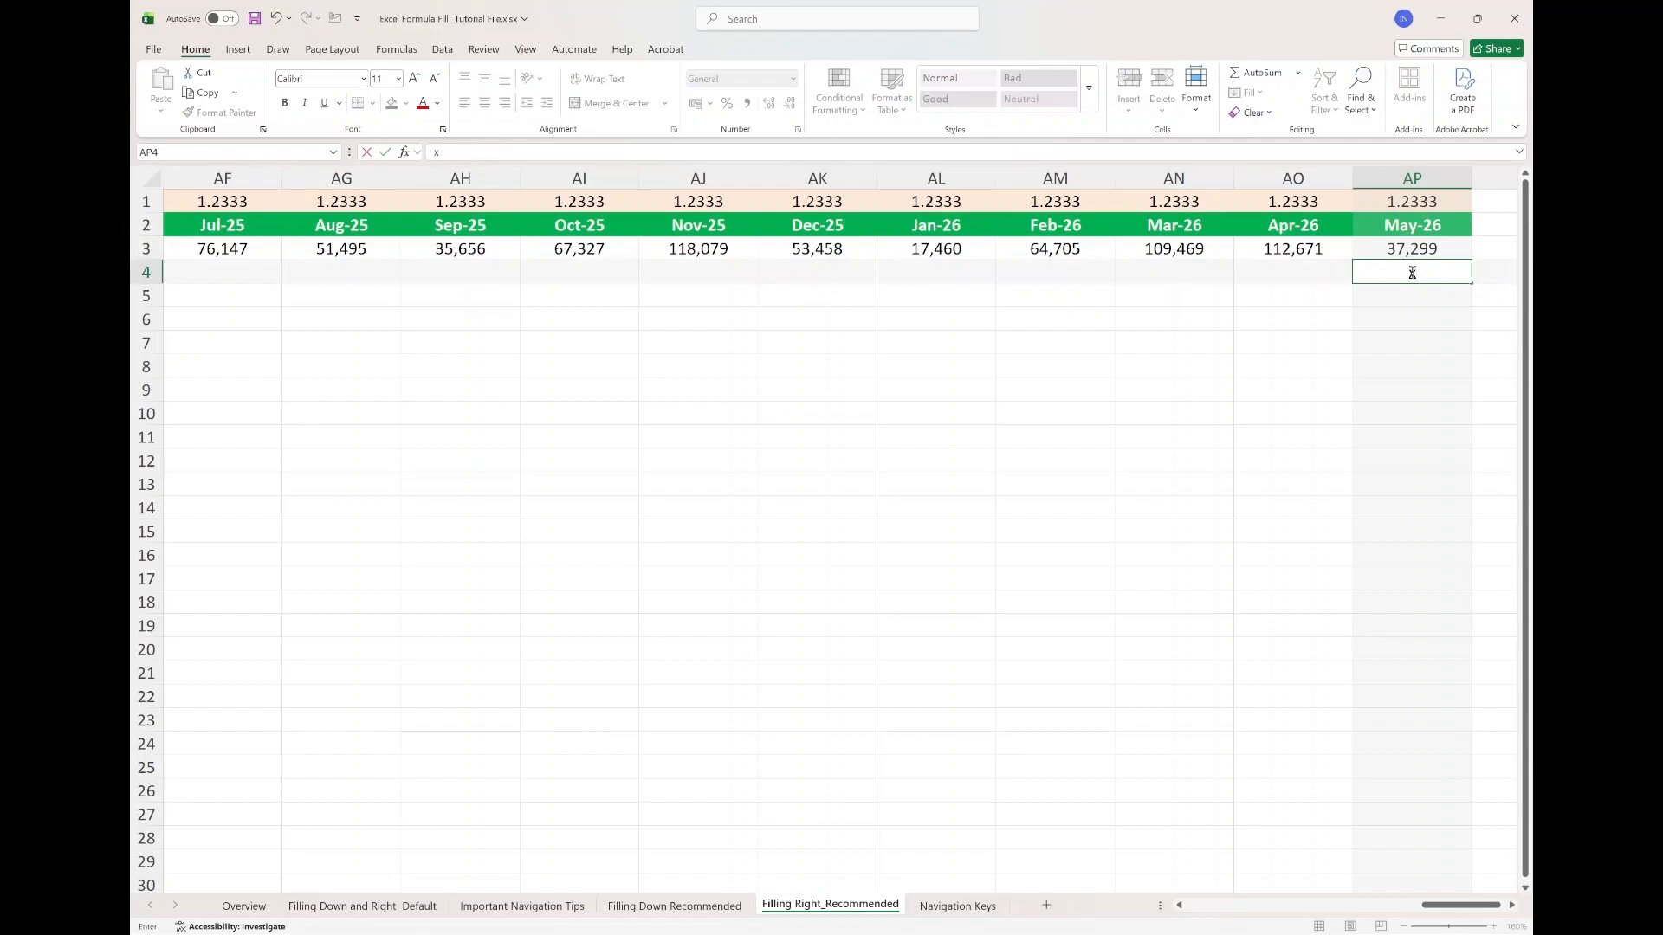
key("Return")
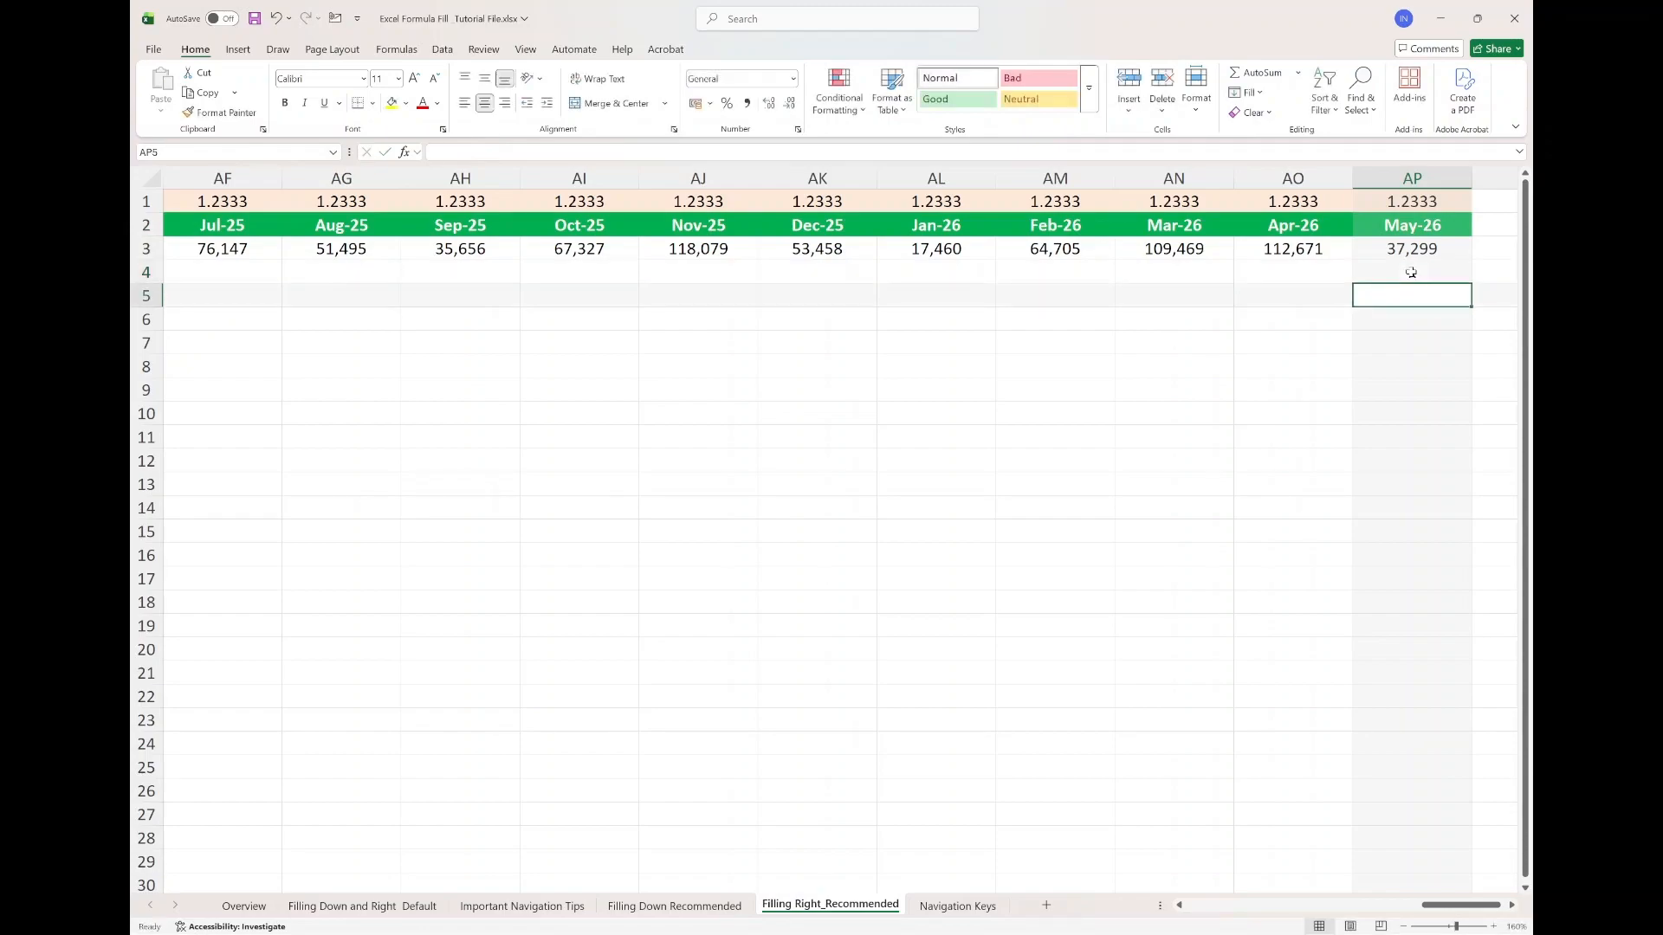
left_click(1409, 271)
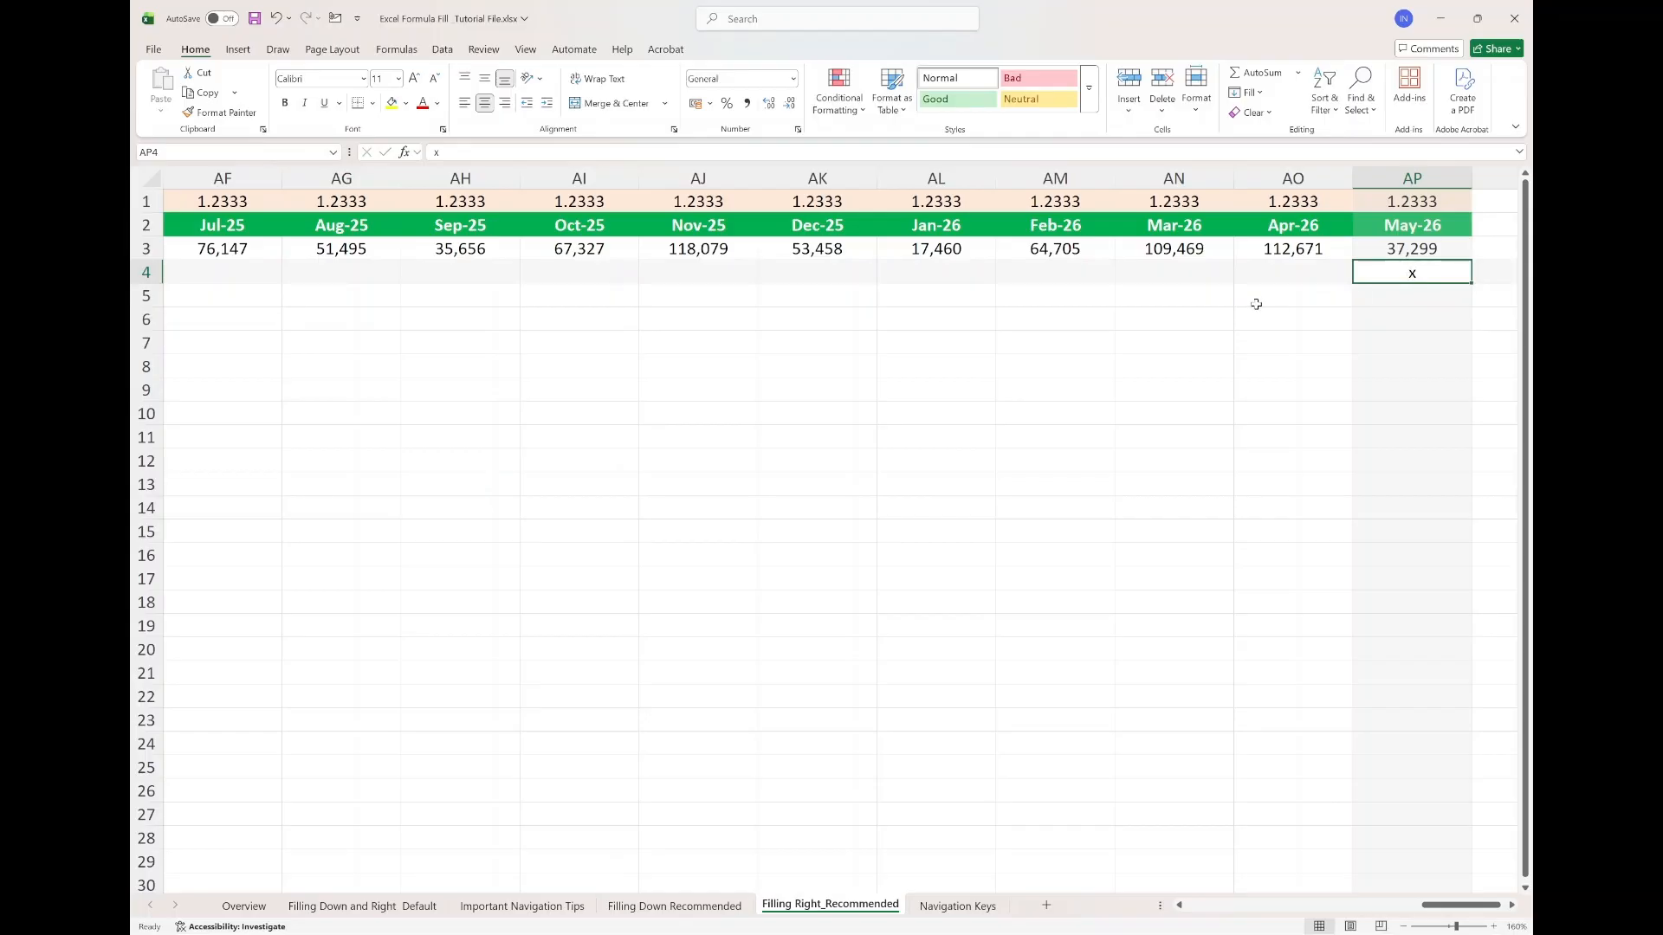
key("ctrl+Left")
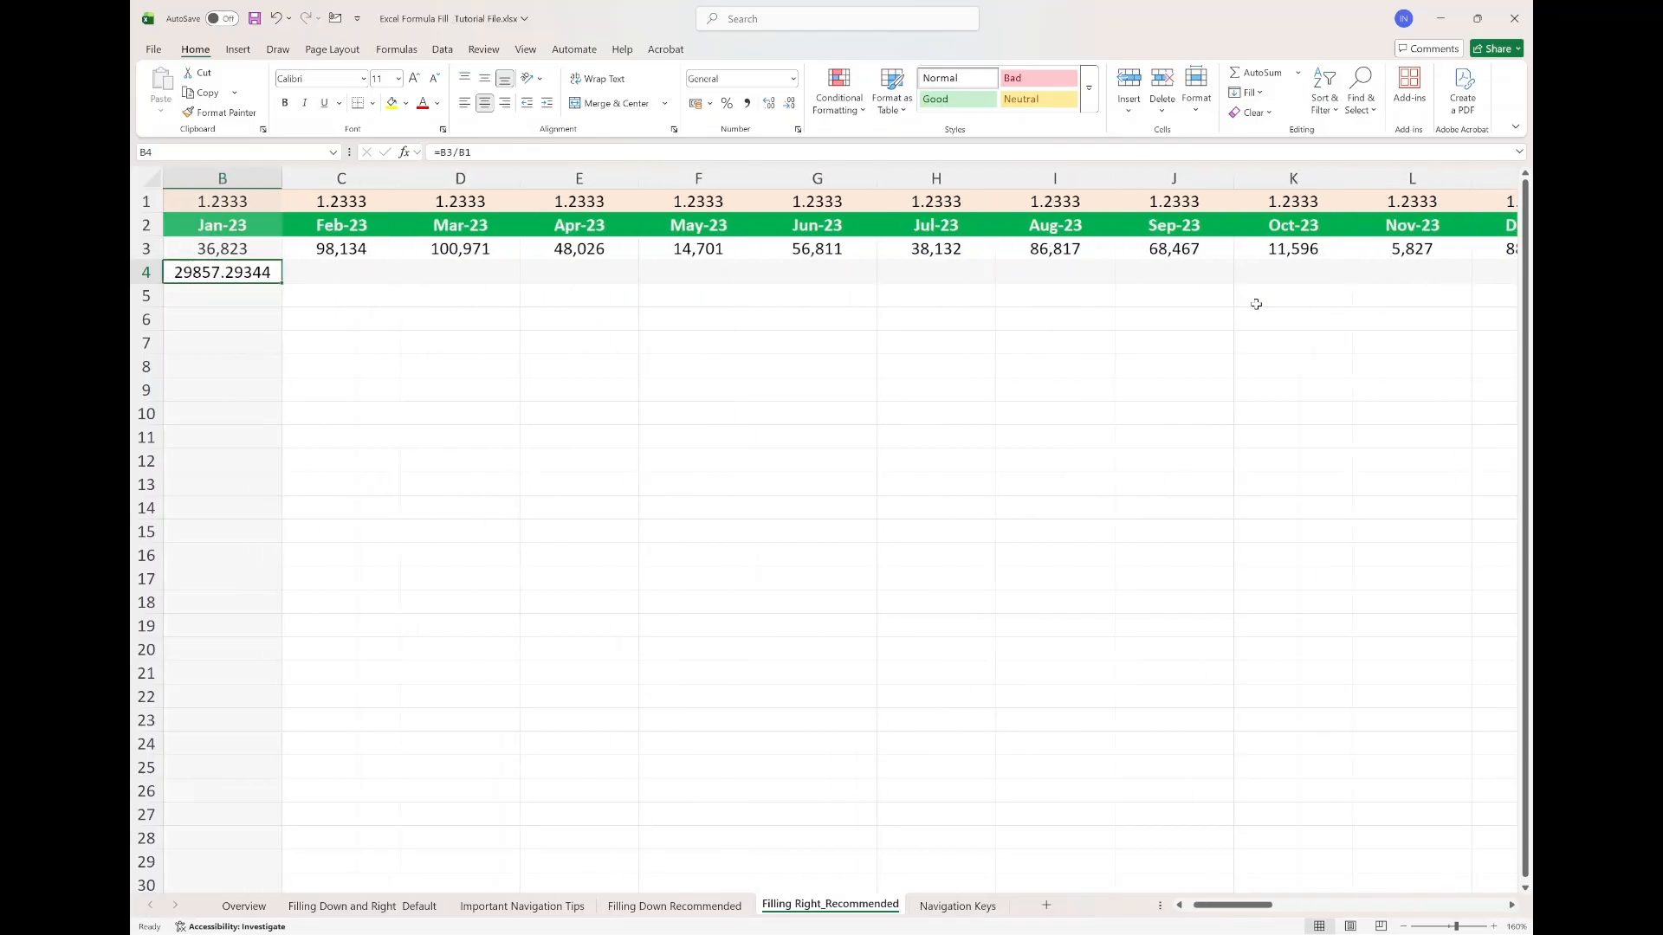
scroll(978, 282, "left", 1)
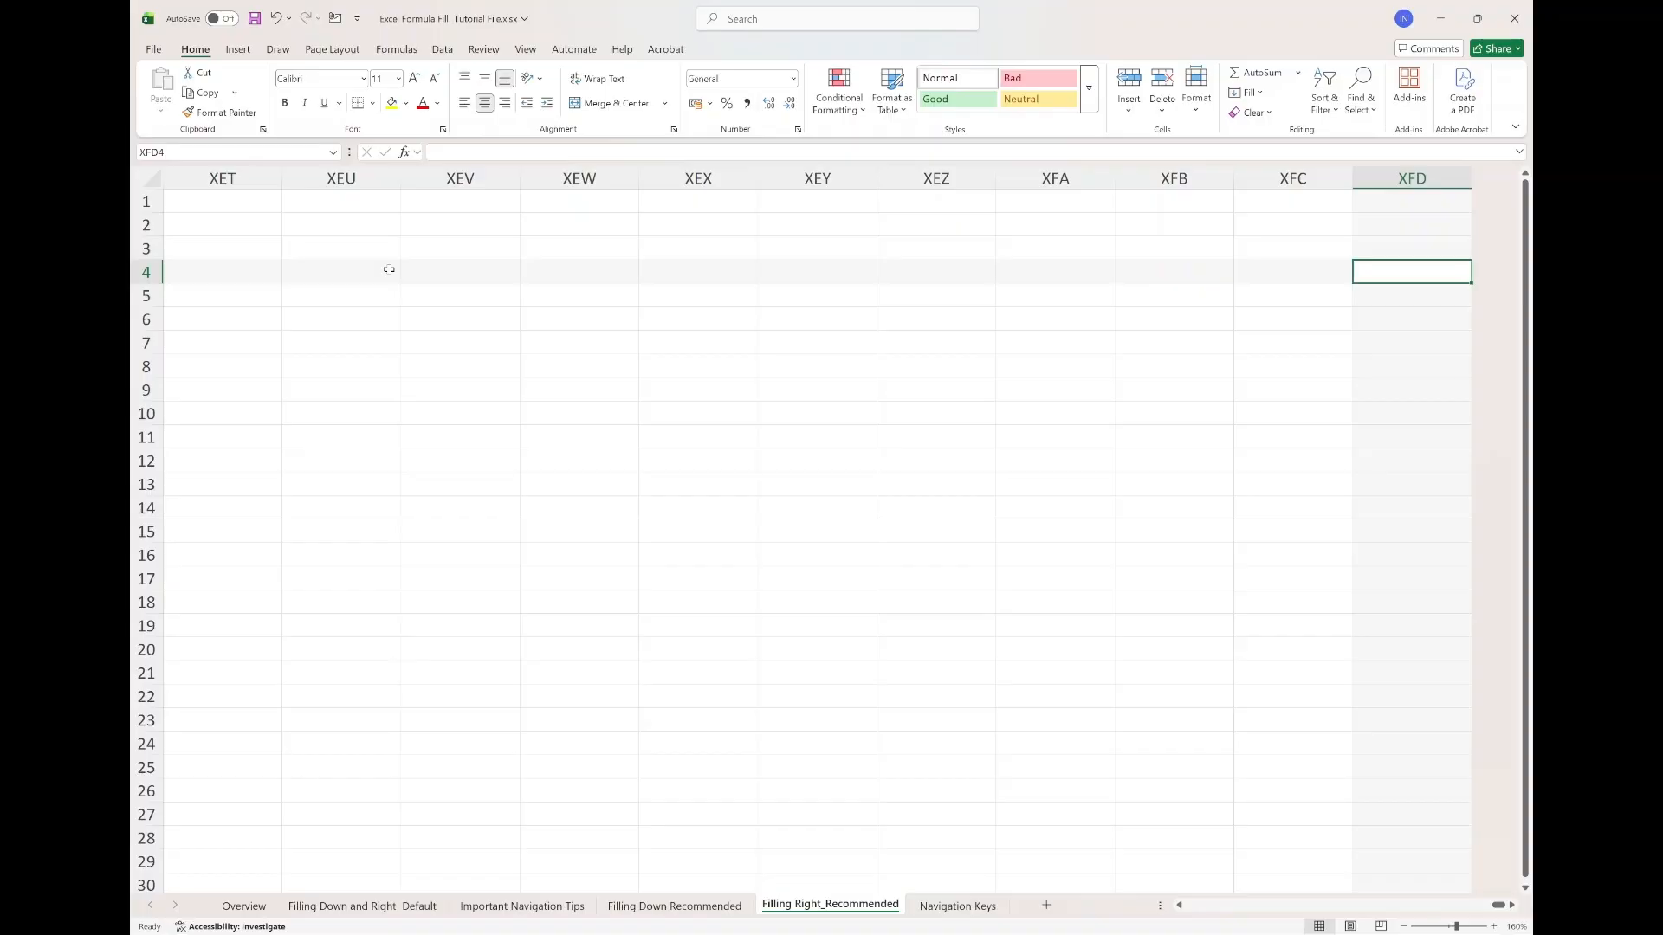
Jump from XFD4 back to B4, follow the Gross Amount row to its end, enter the marker x in AP4, and return to B4
key("ctrl+Left")
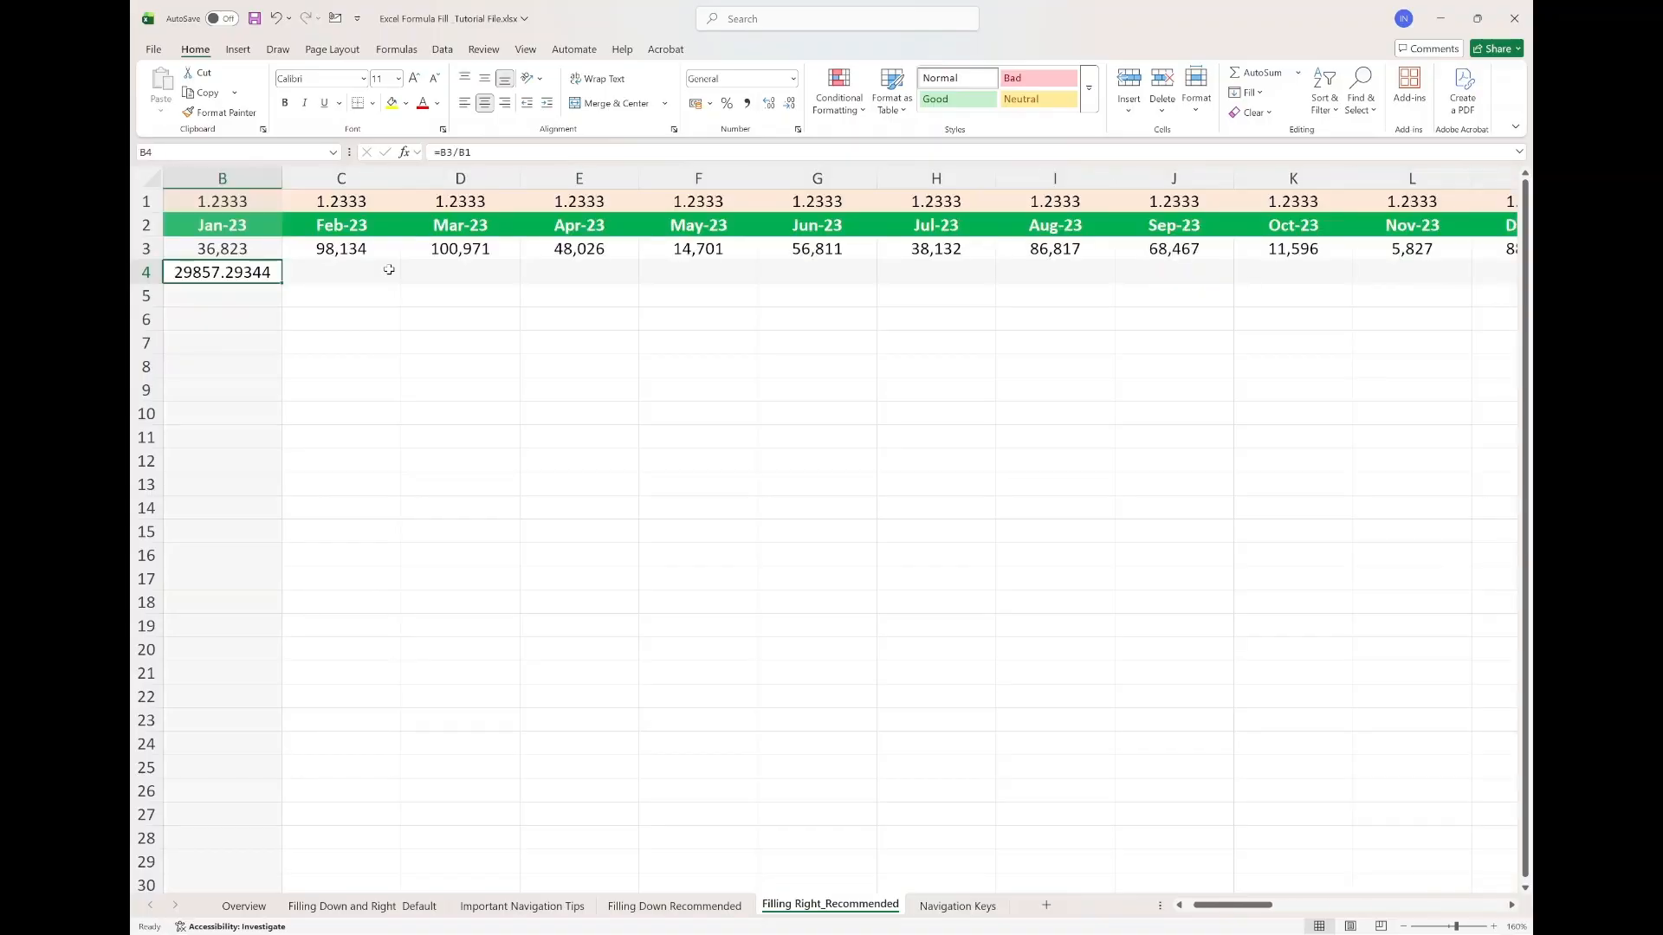
key("Up")
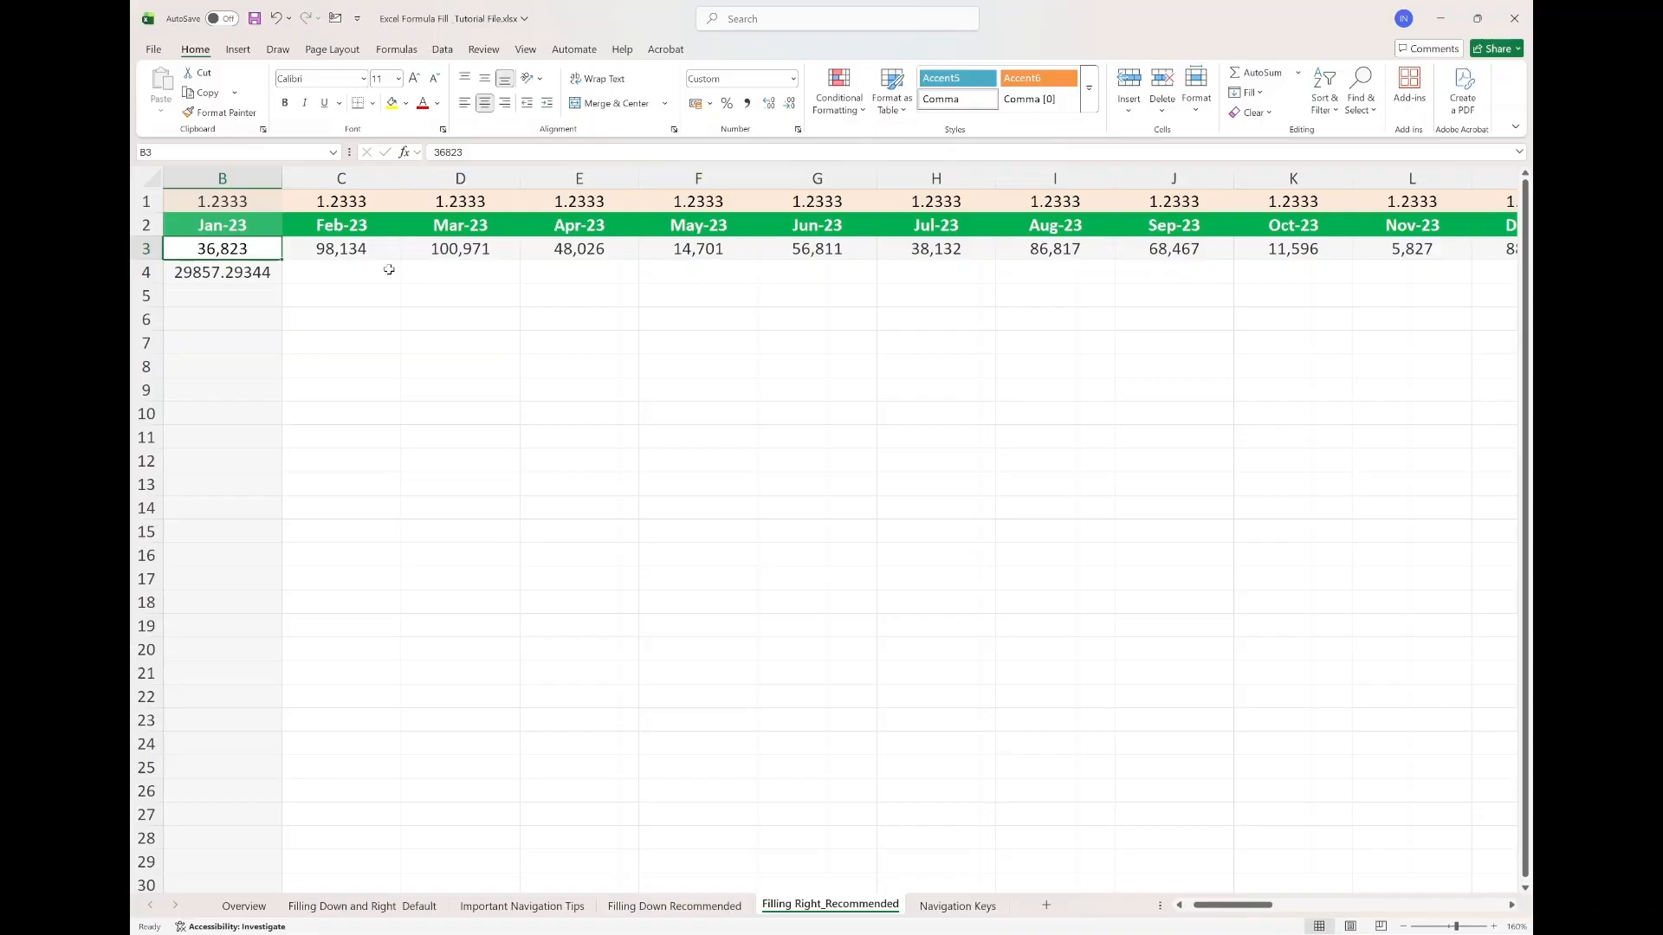
key("ctrl+Right")
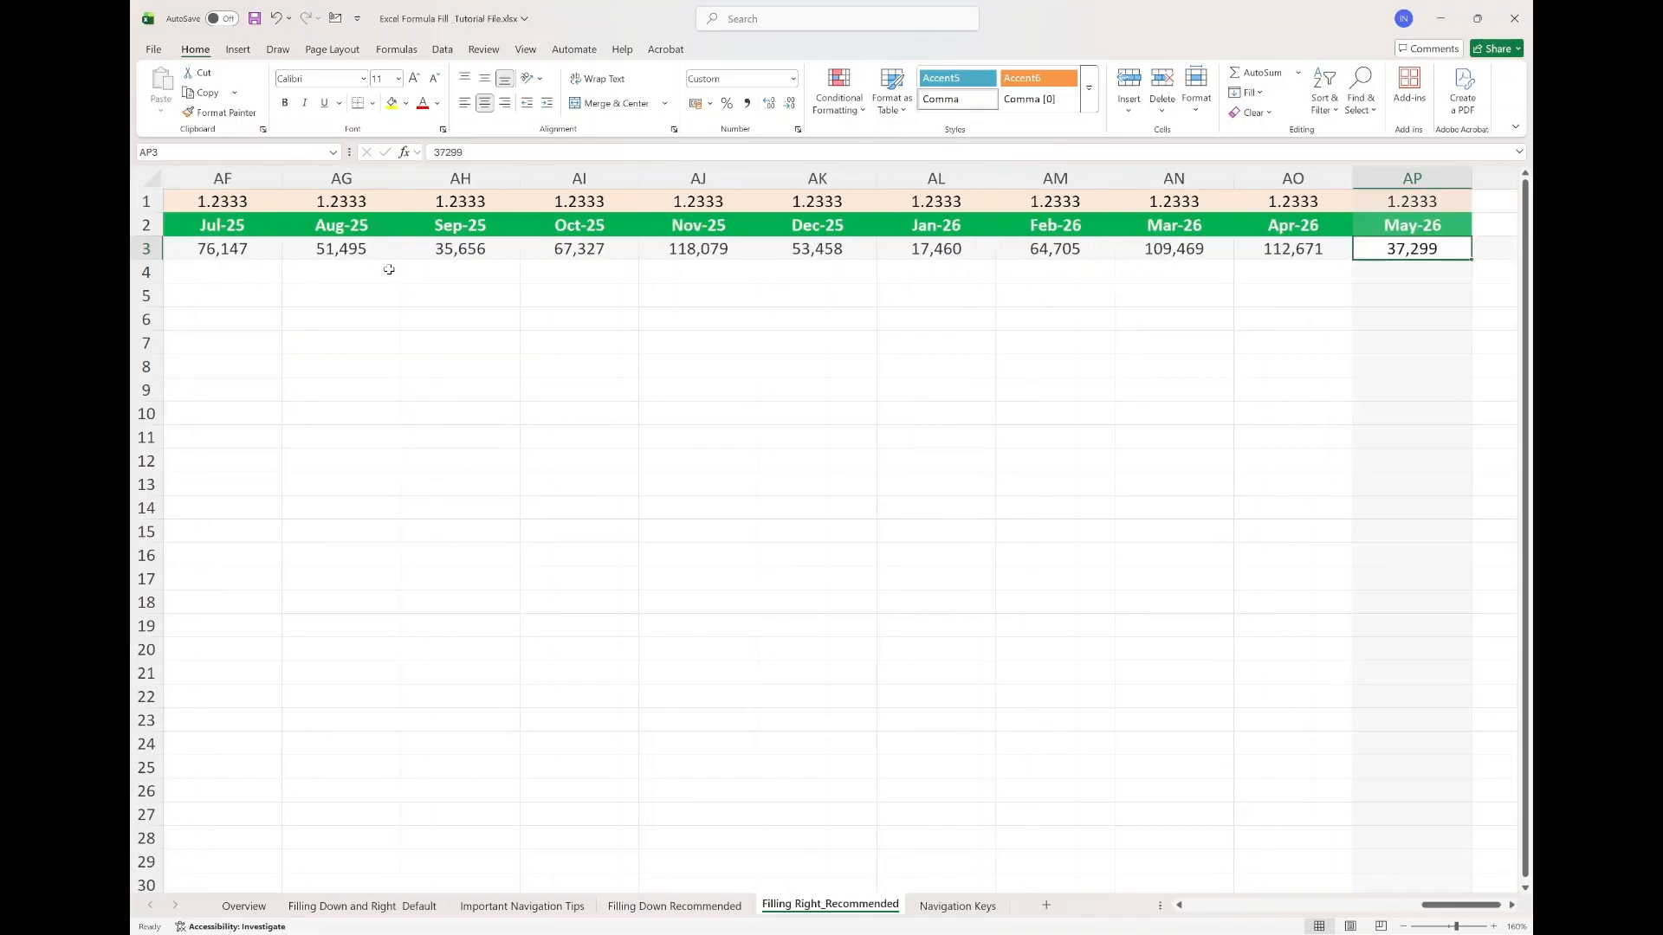
key("Down")
type("x")
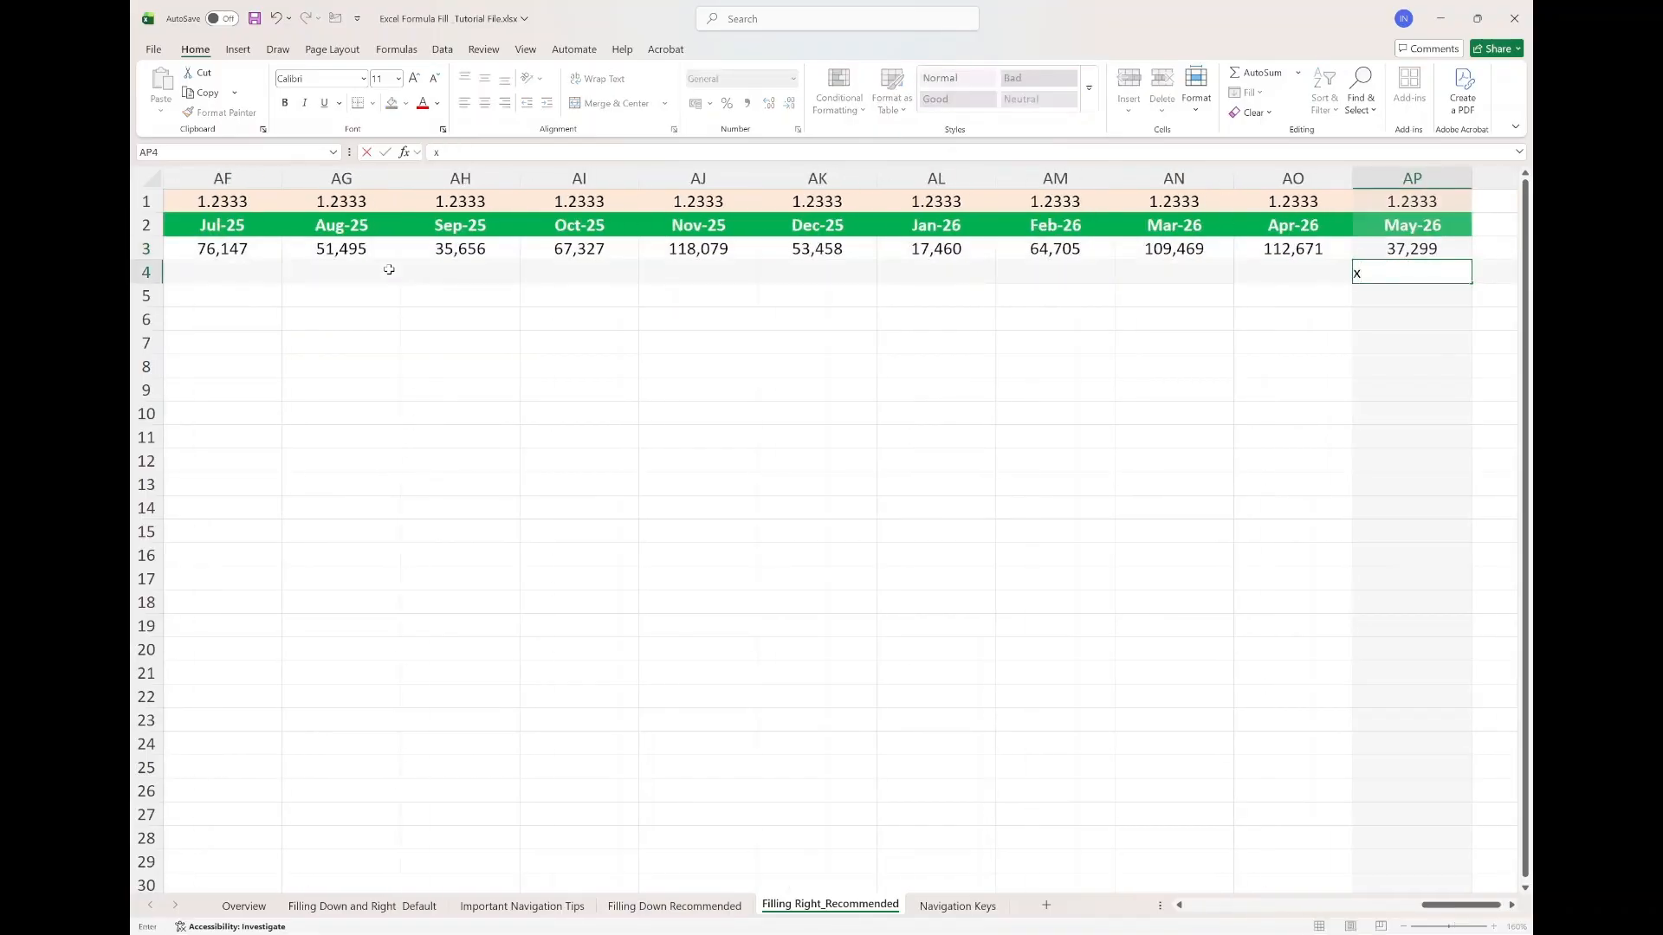
key("ctrl+Return")
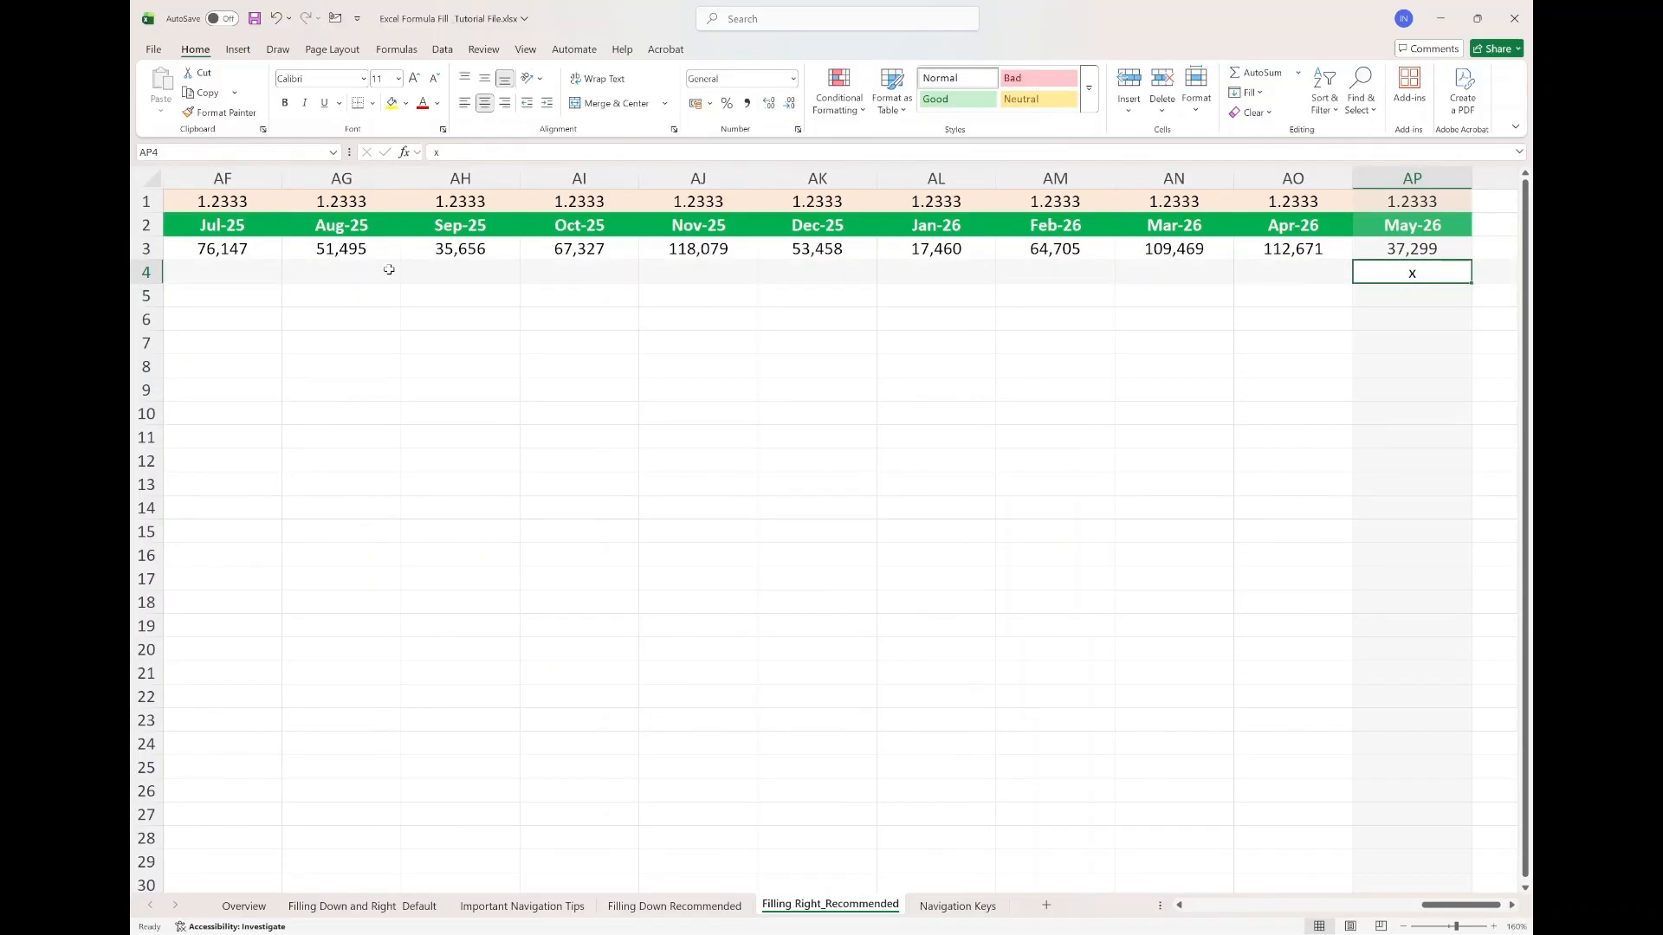
key("ctrl+Left")
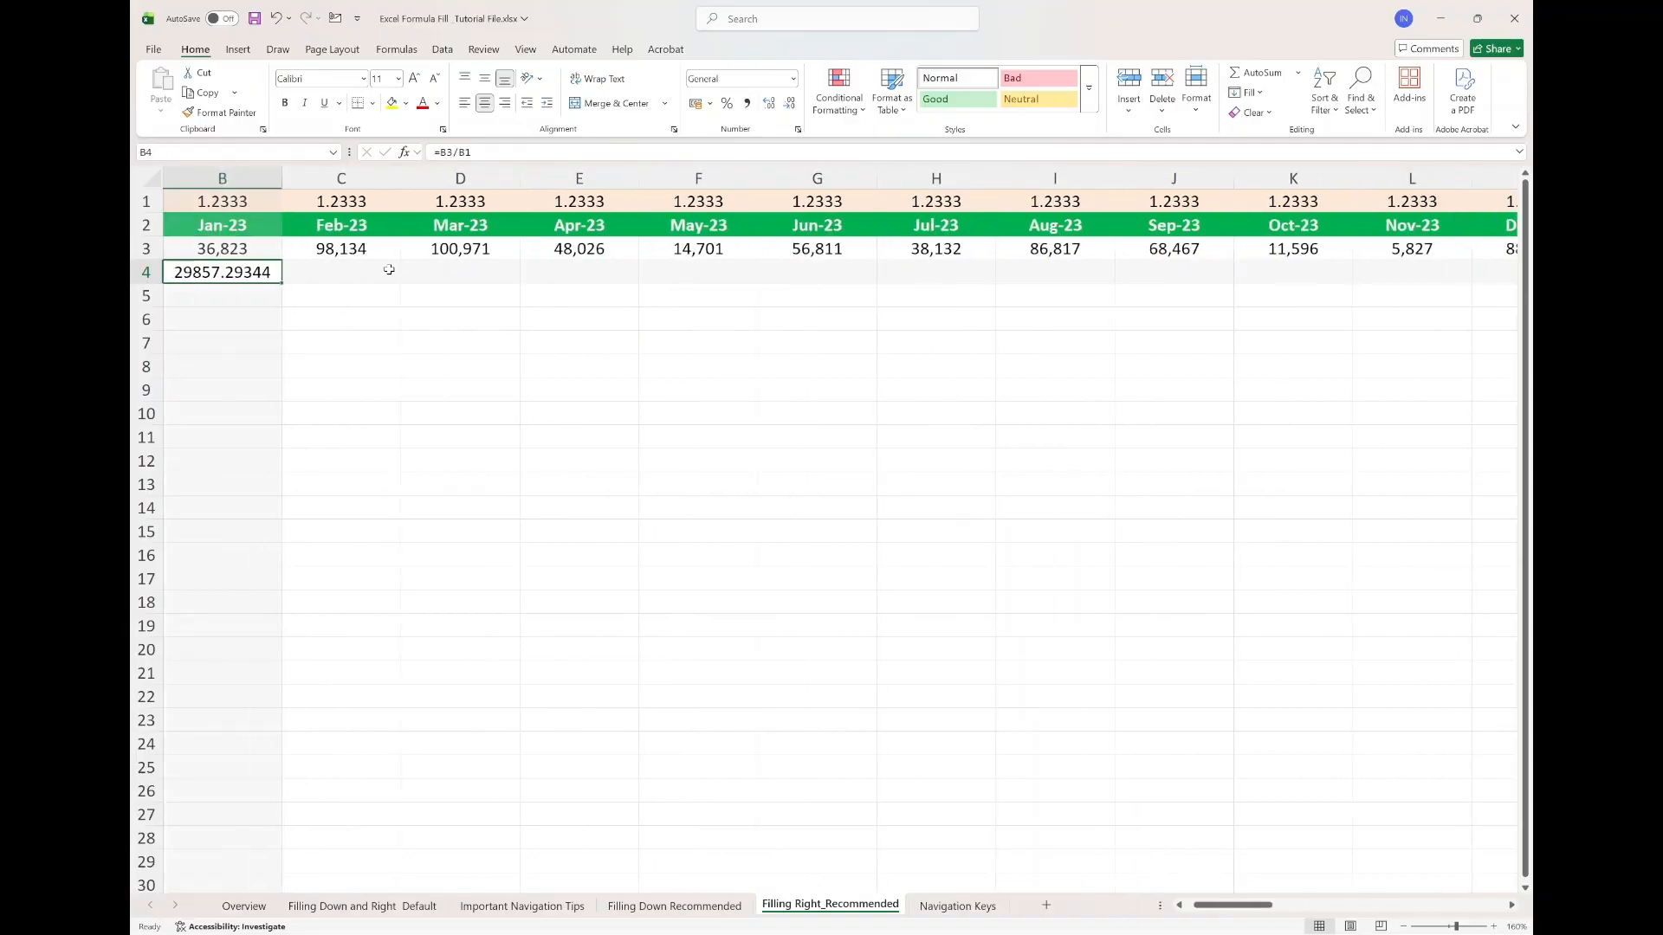
Select the Net Amount row from B4 to the x marker in AP4 and fill the B4 formula right across it
scroll(389, 271, "left", 1)
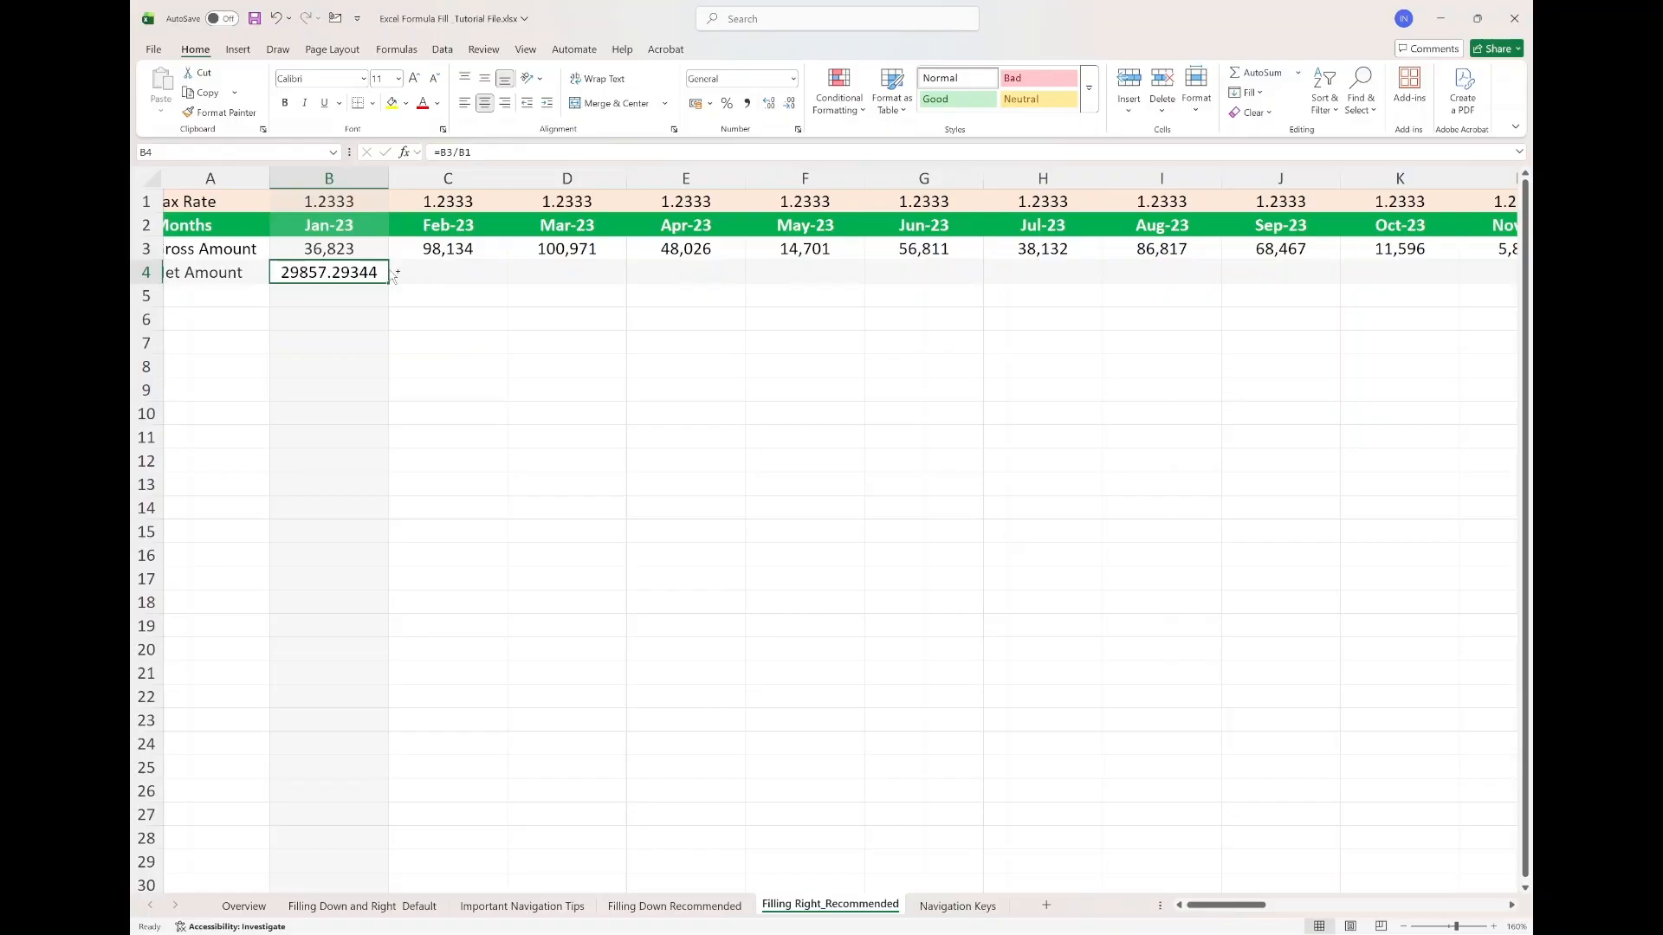
key("ctrl+shift+End")
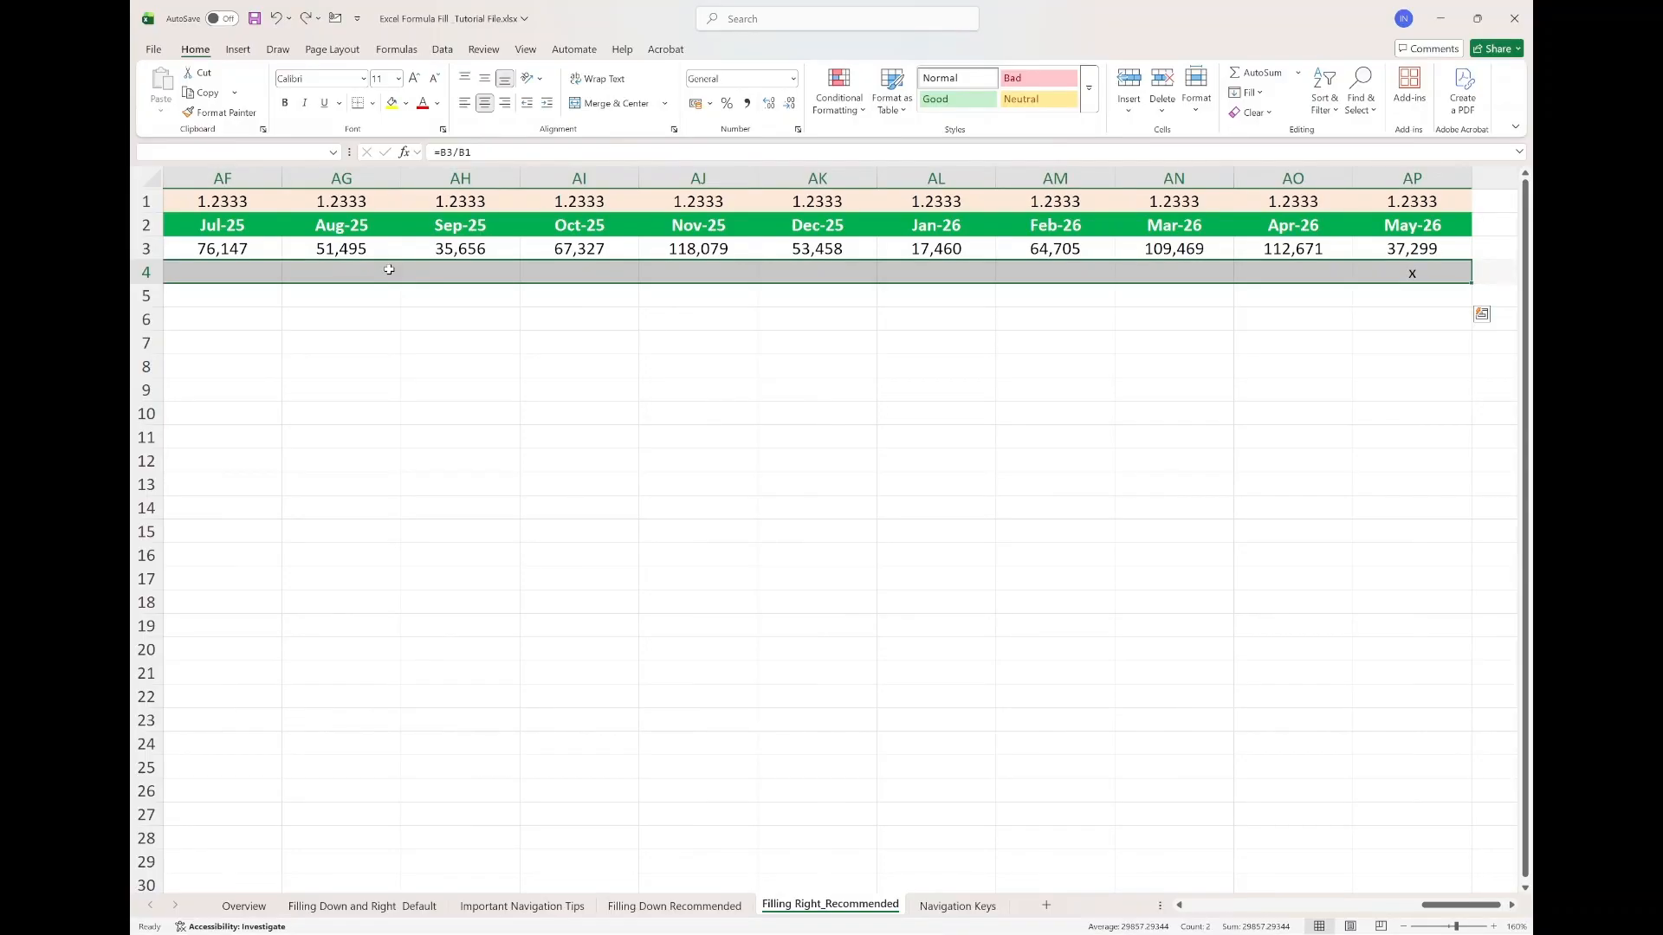
key("ctrl")
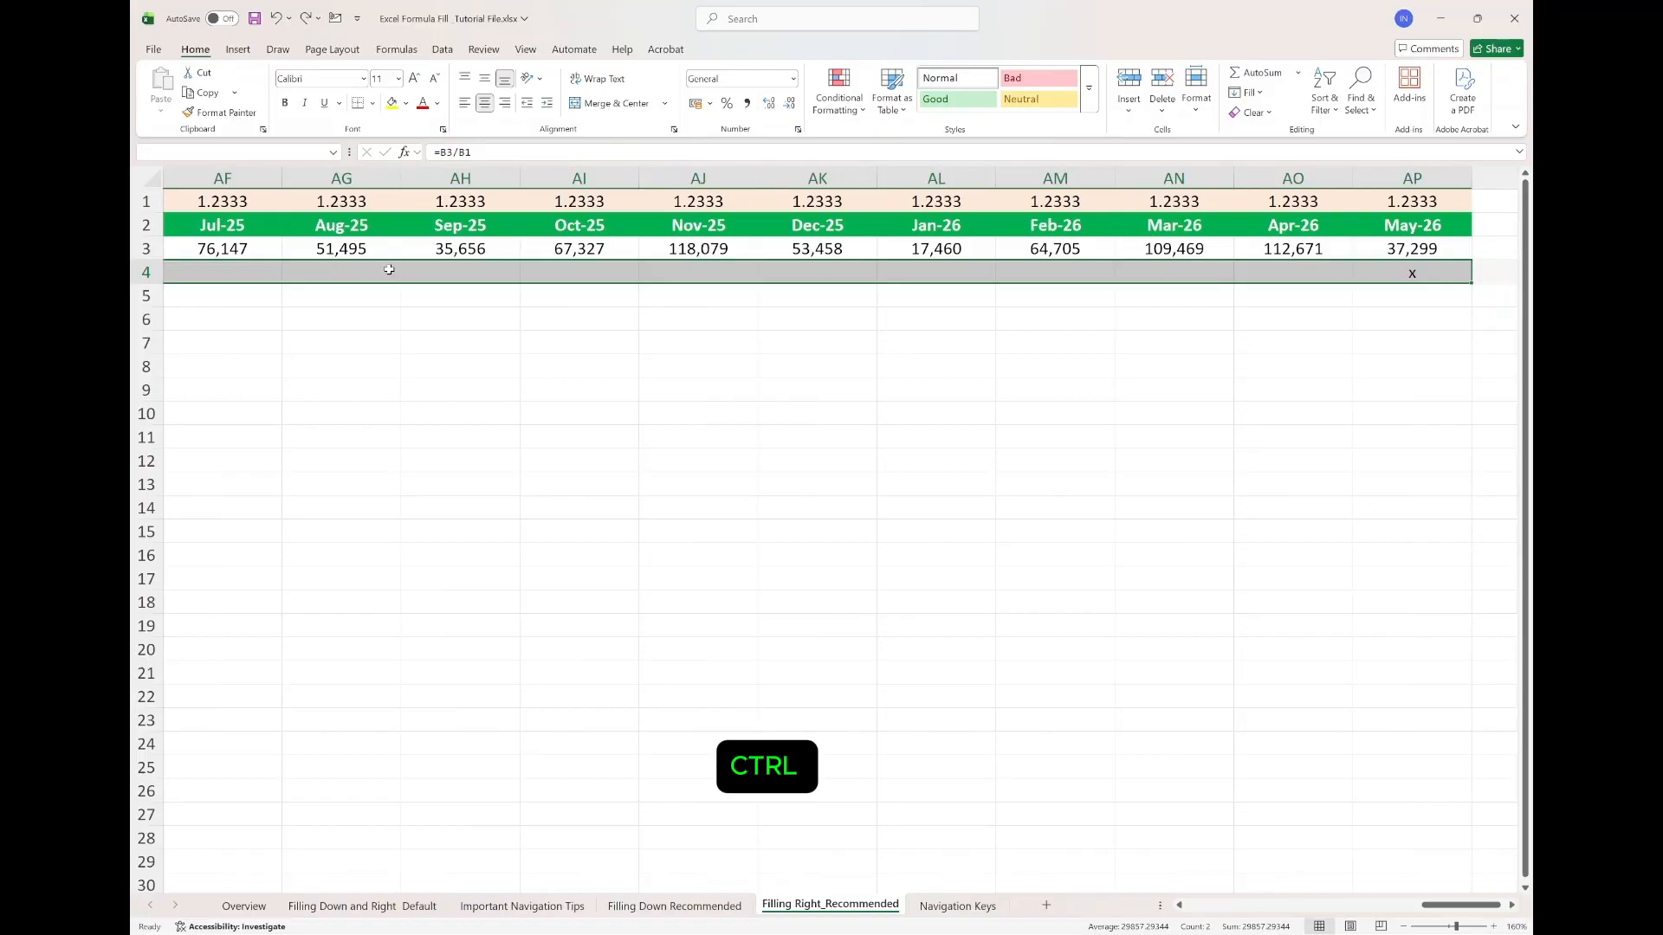
key("ctrl+r")
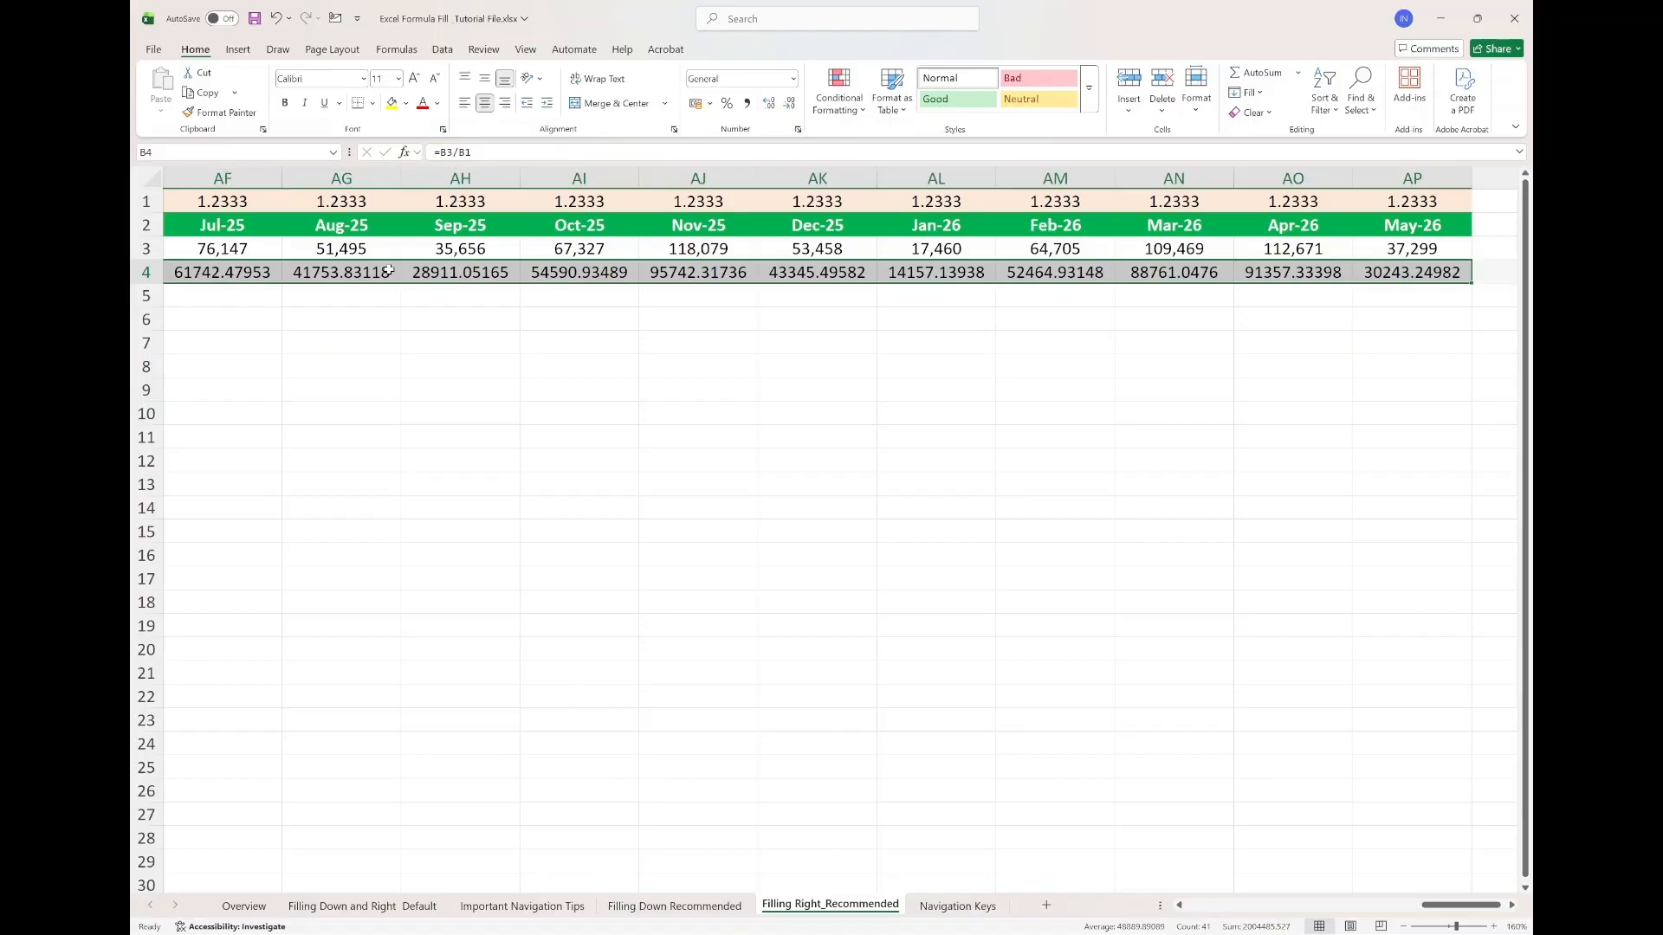
Return to the start of the Net Amount row in A4 and open the Navigation Keys sheet
key("Home")
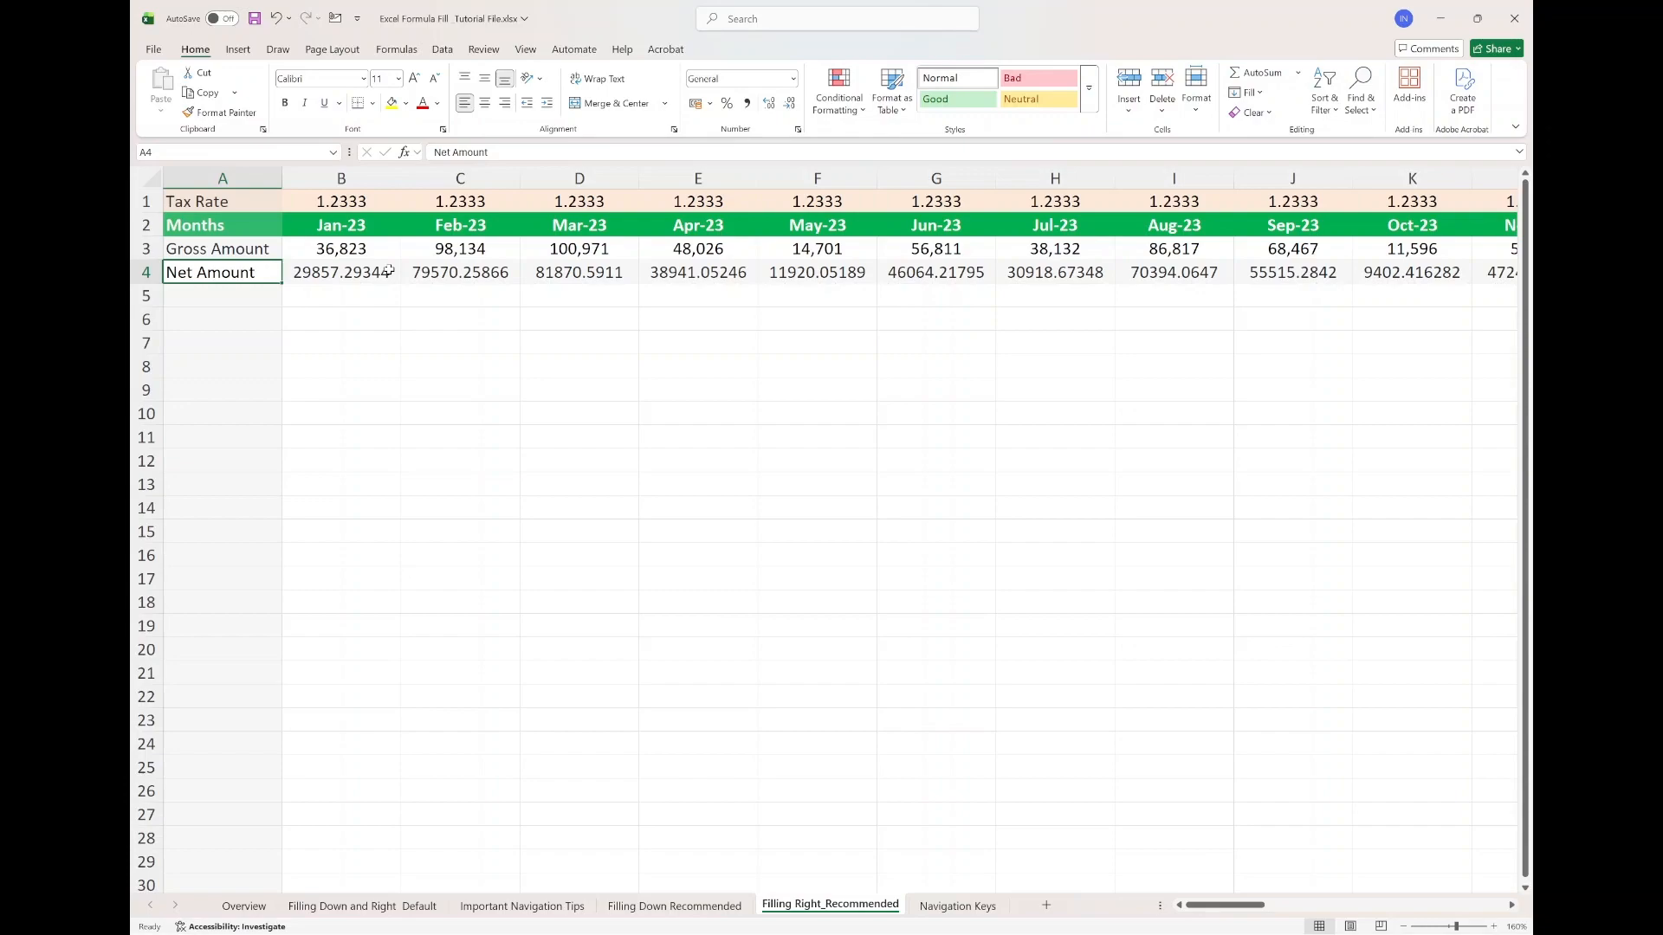
left_click(941, 908)
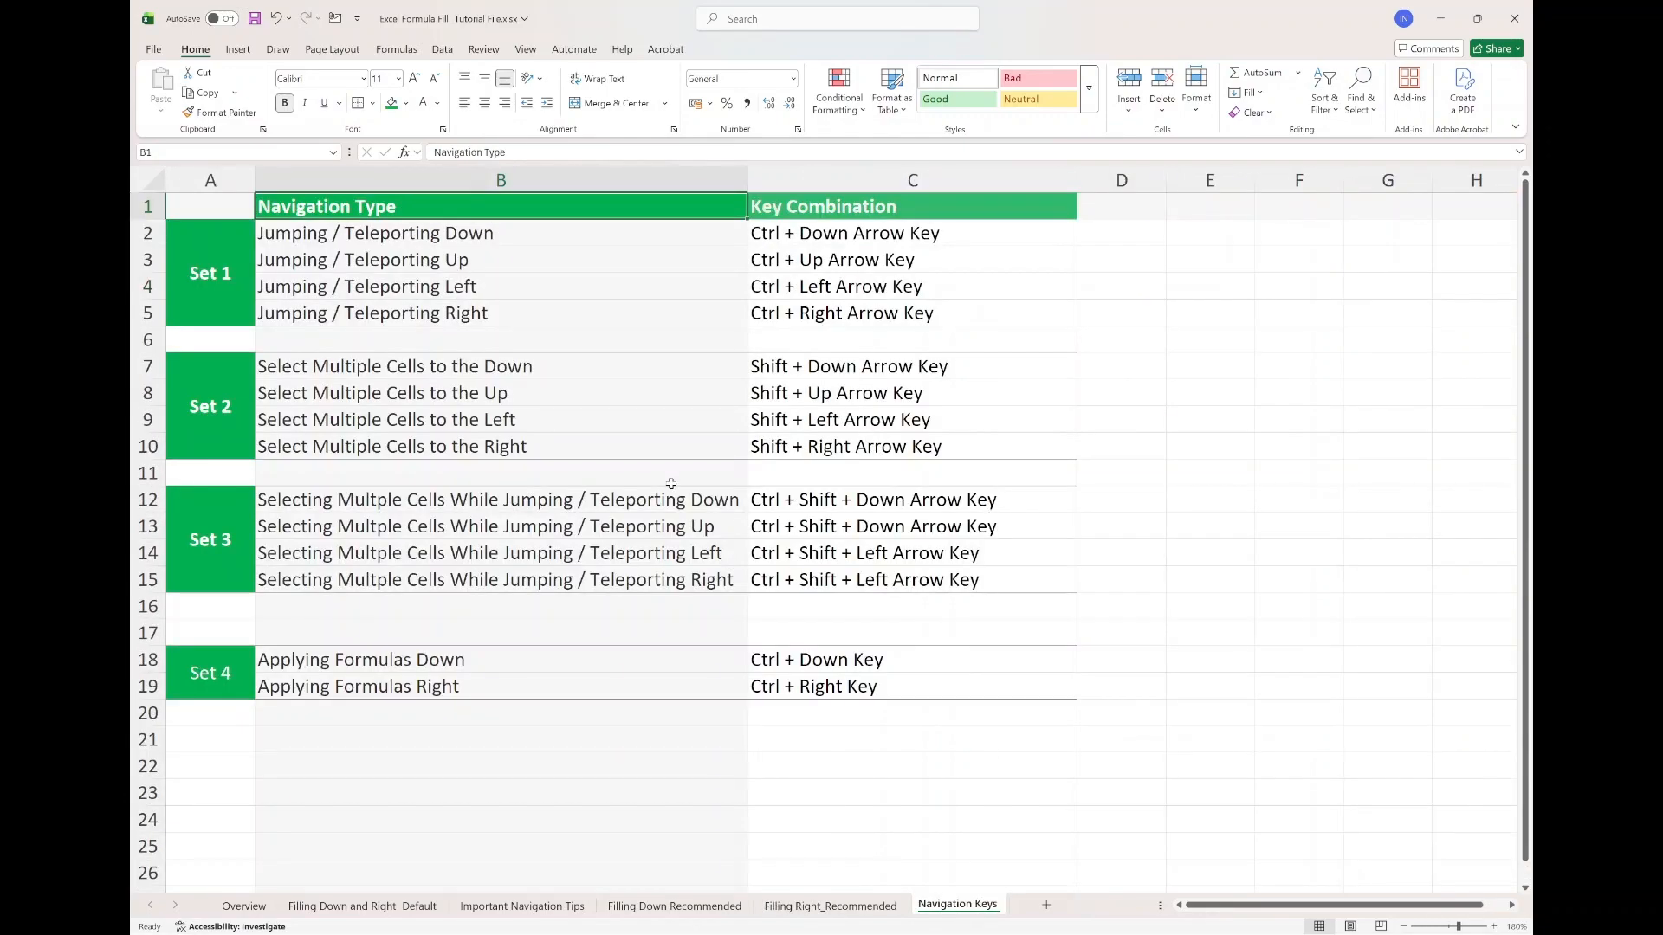